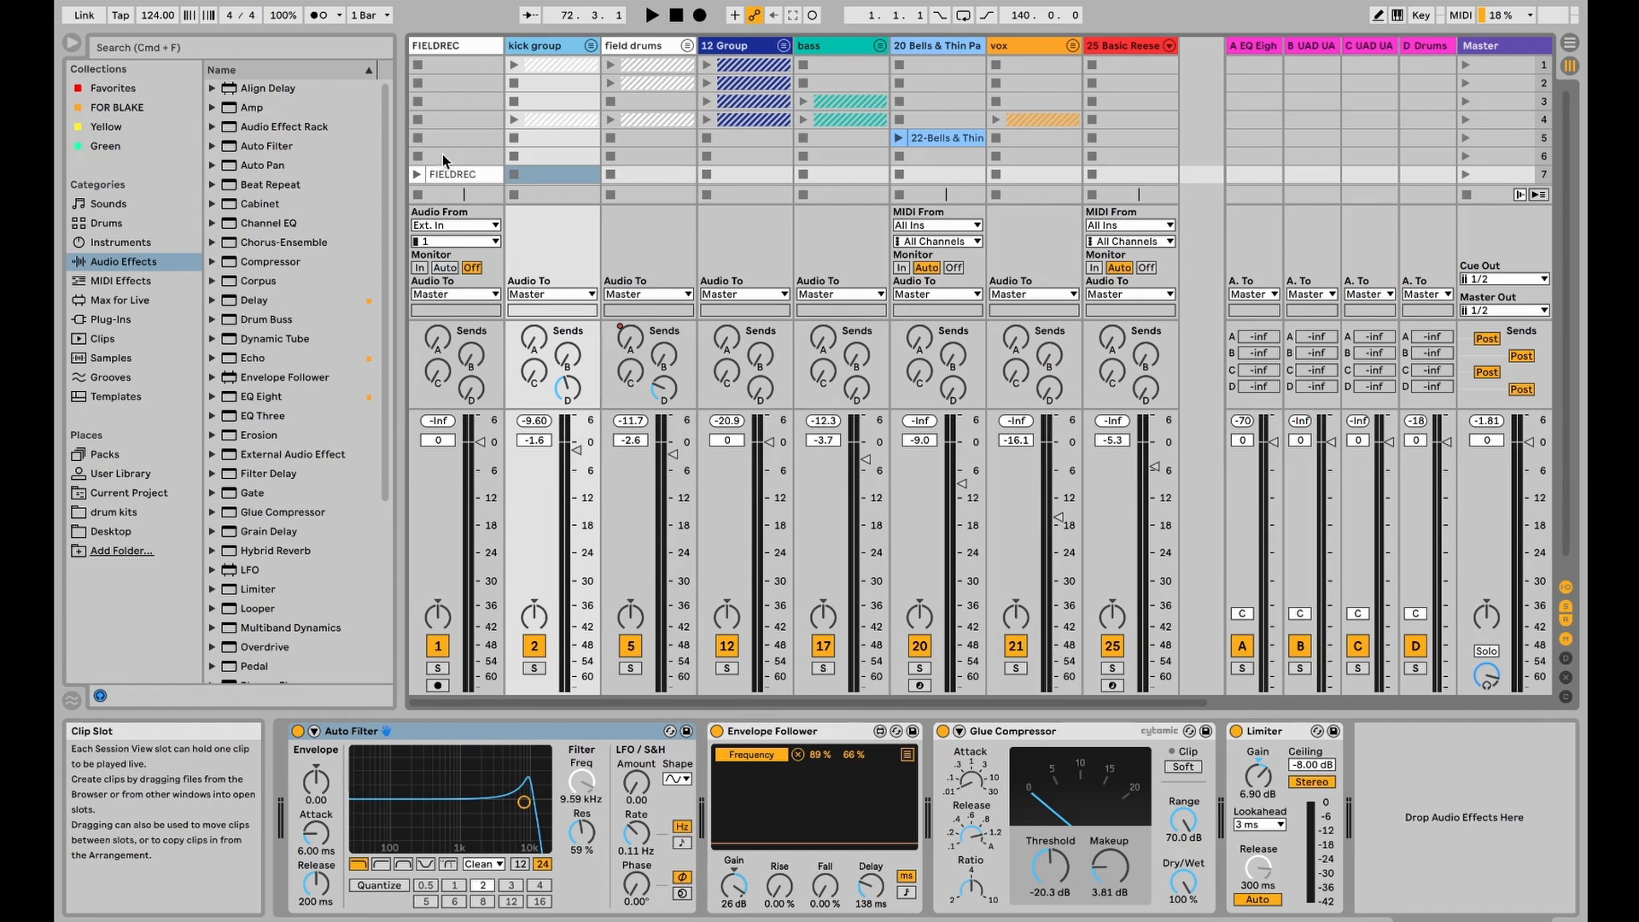
Step: Launch the FIELDREC clip and listen to sections of the field recording, including the part around bars 12 to 23
left_click(478, 47)
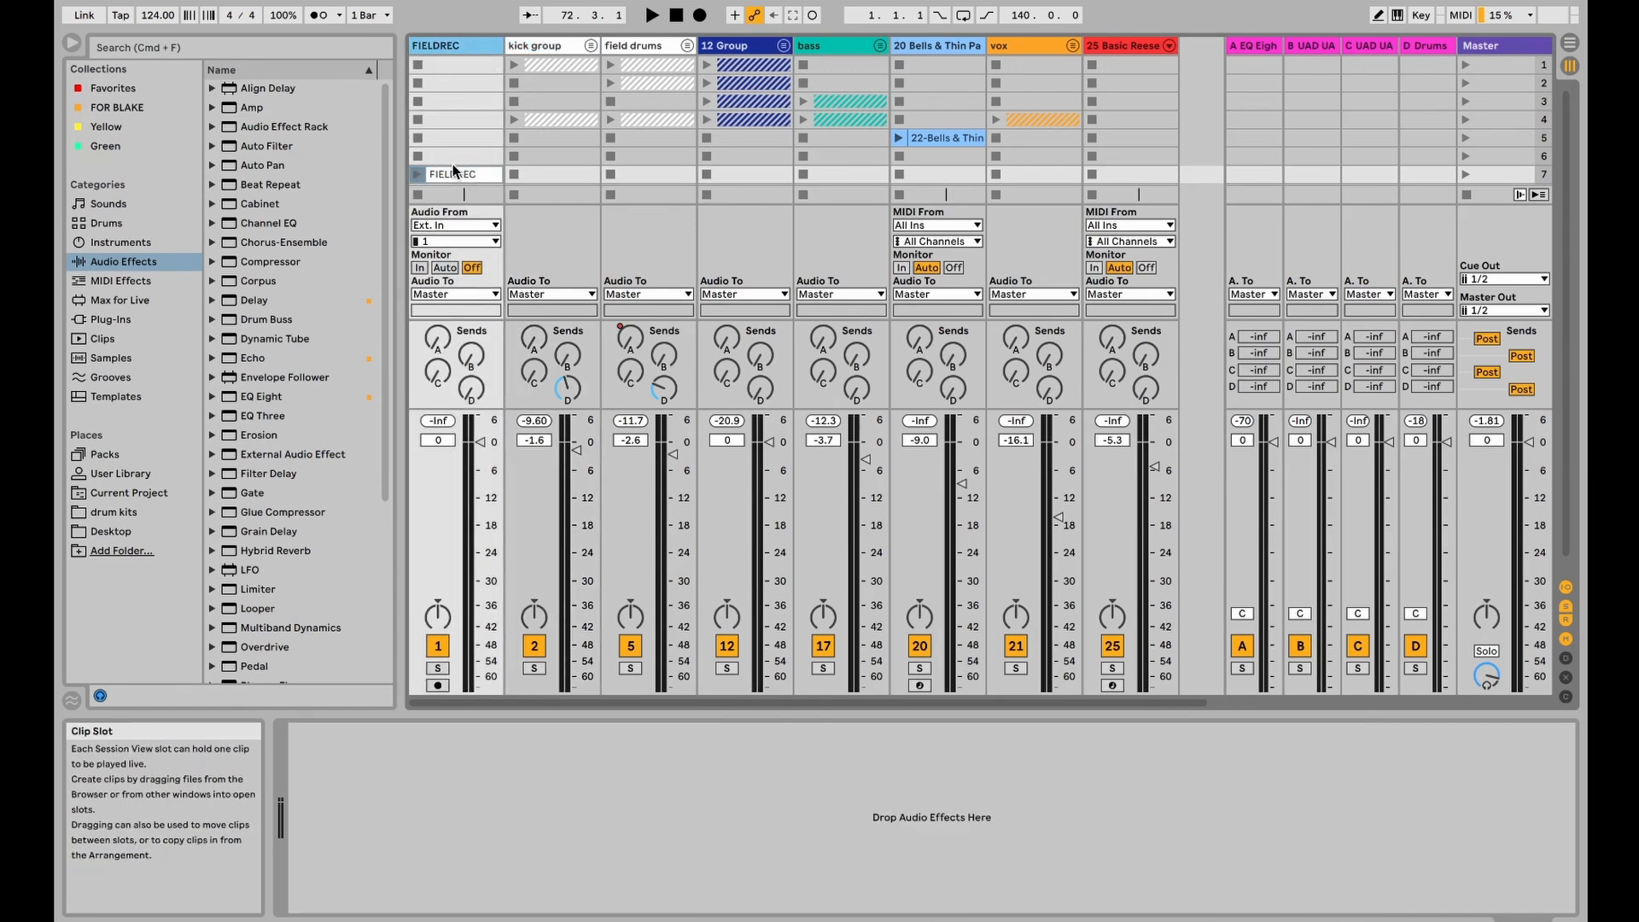
left_click(418, 175)
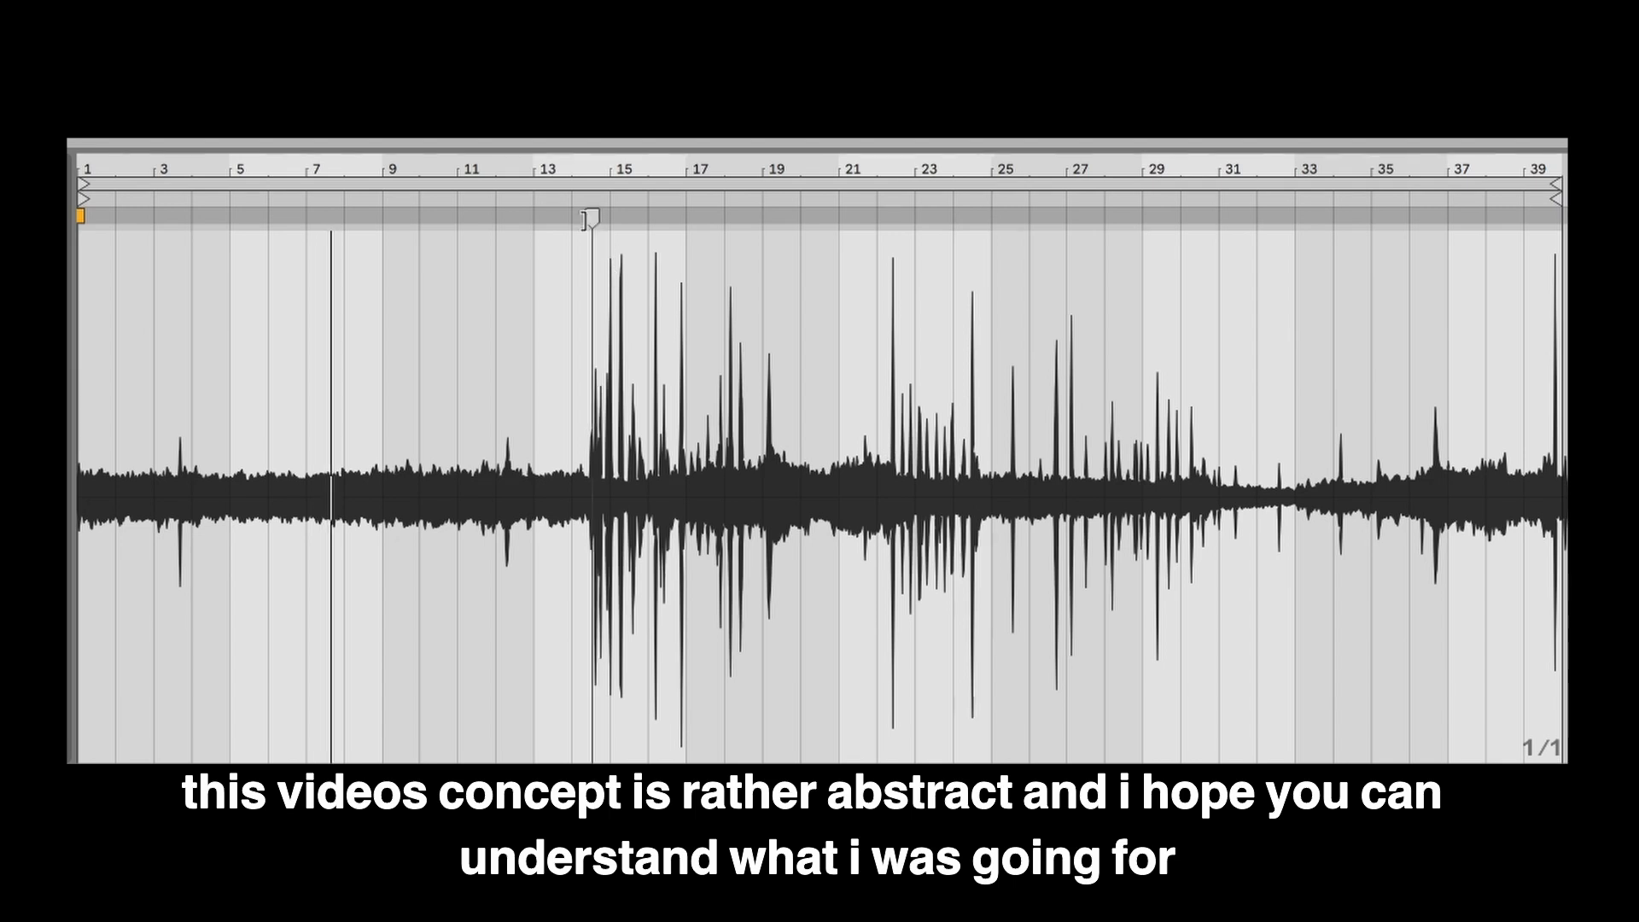
left_click(499, 200)
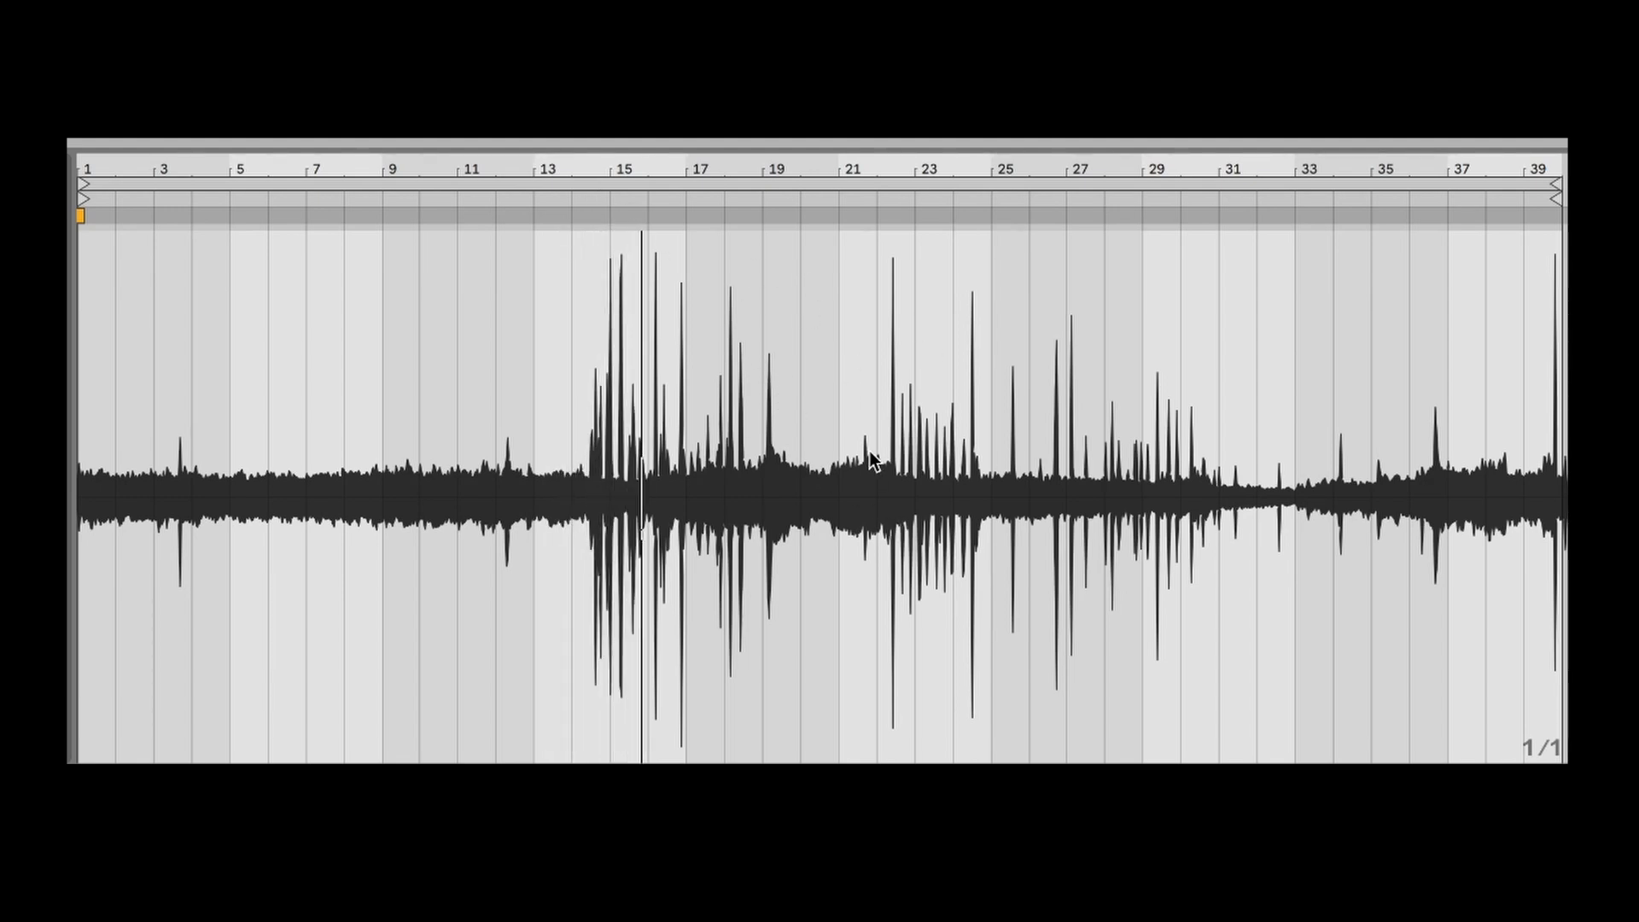
left_click(911, 468)
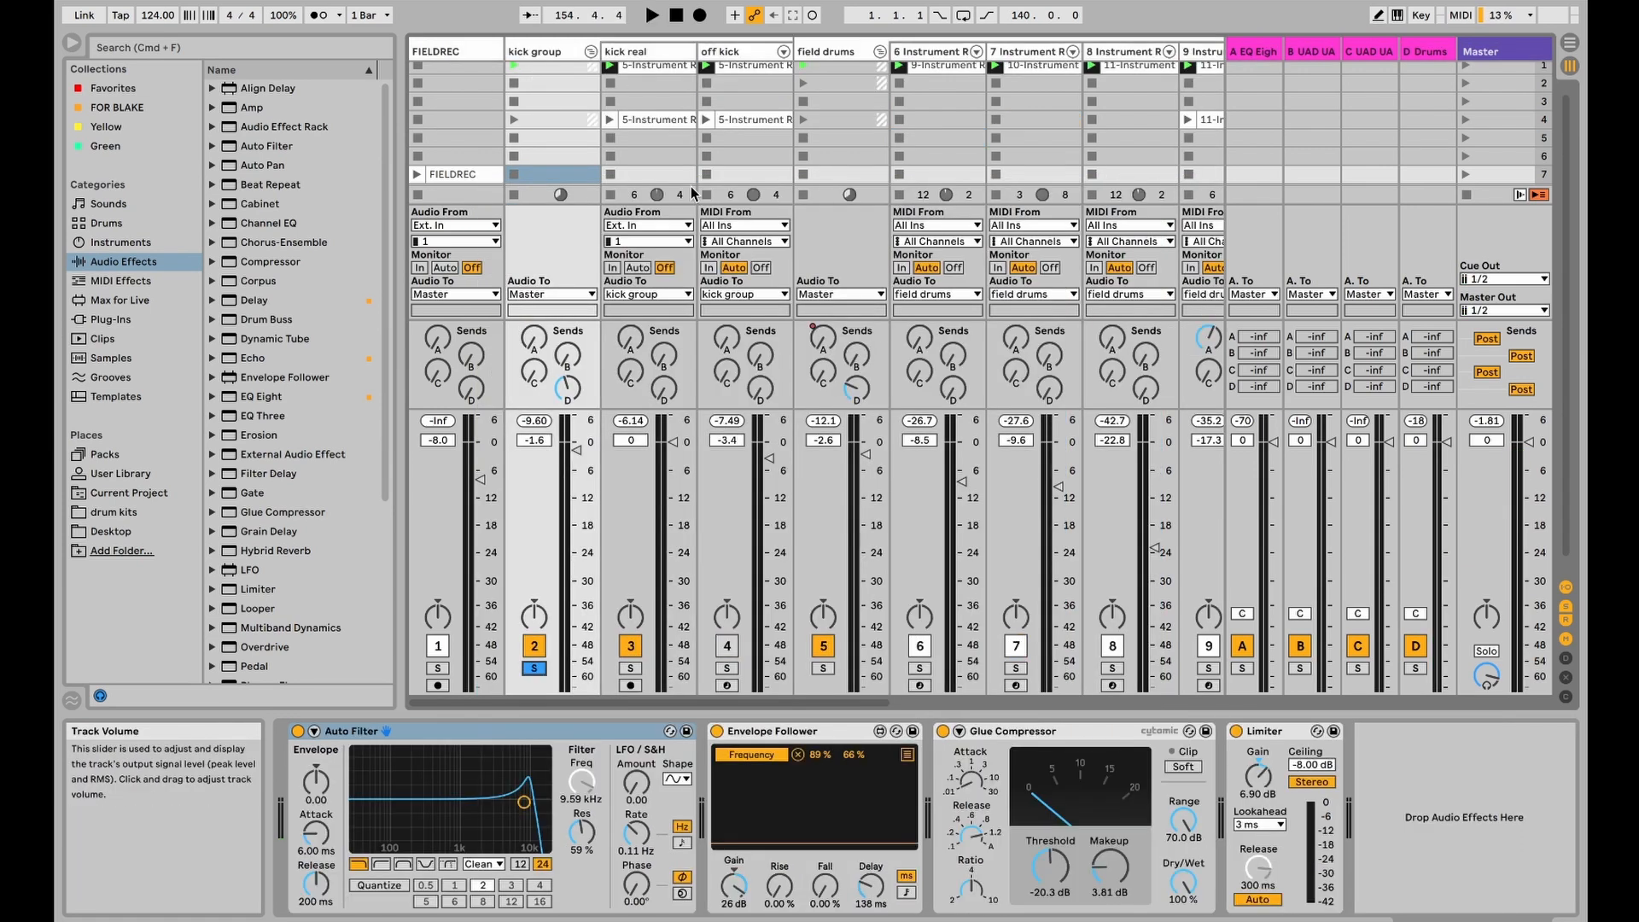
Step: Reset the filter frequency of the off kick's FIELDREC sampler to 22.0 kHz and audition the raw sound
left_click(672, 579)
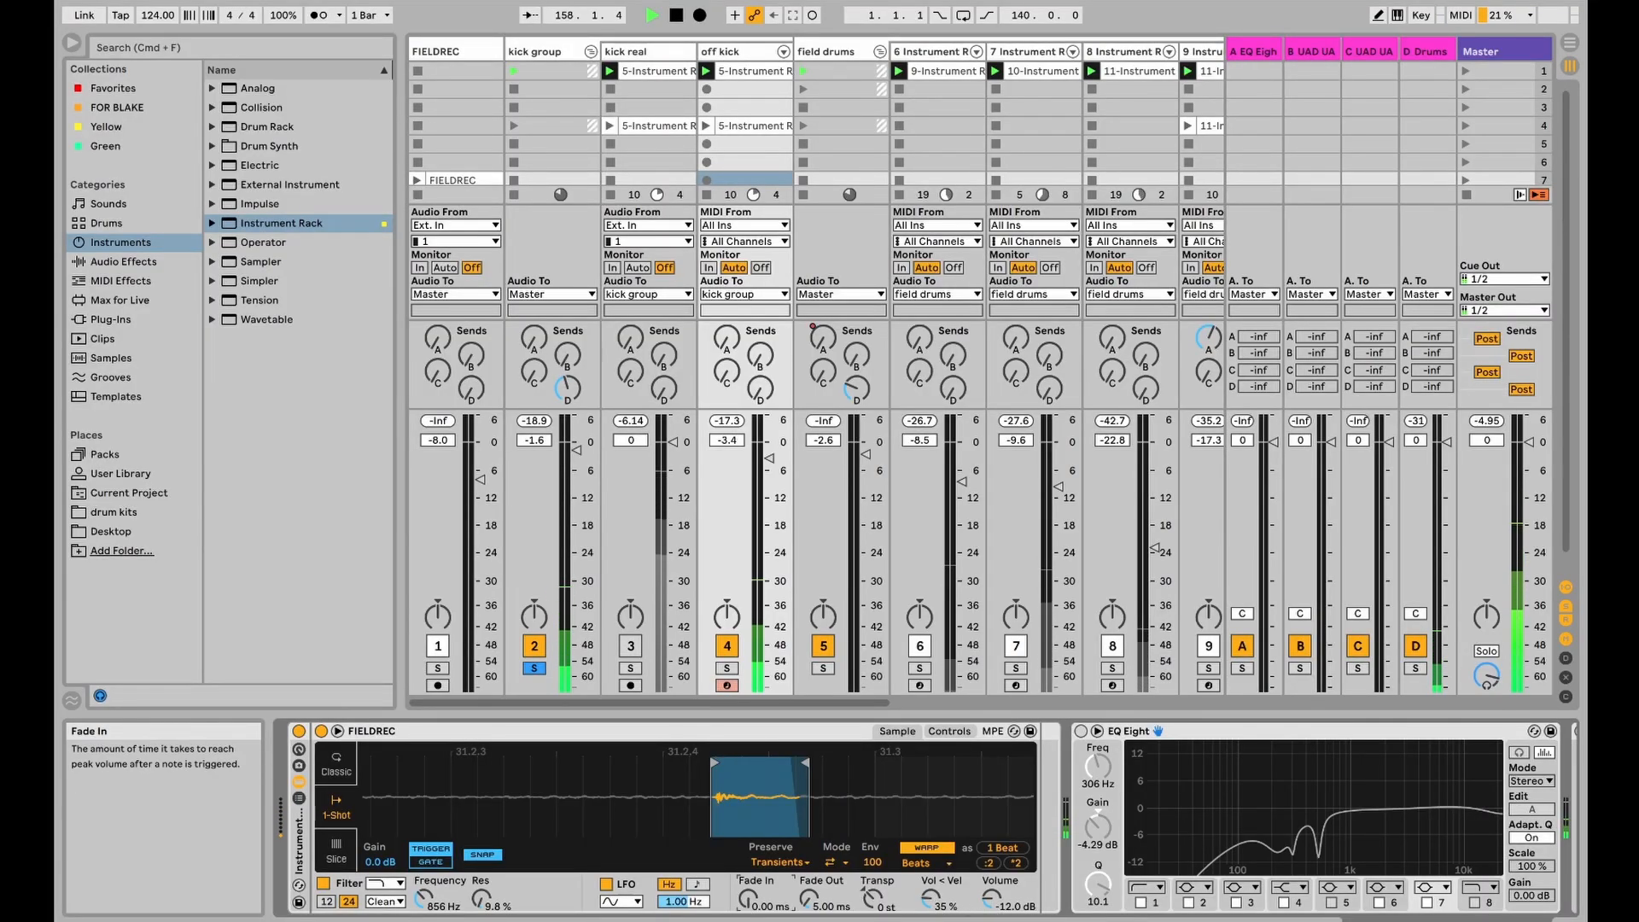
double_click(427, 896)
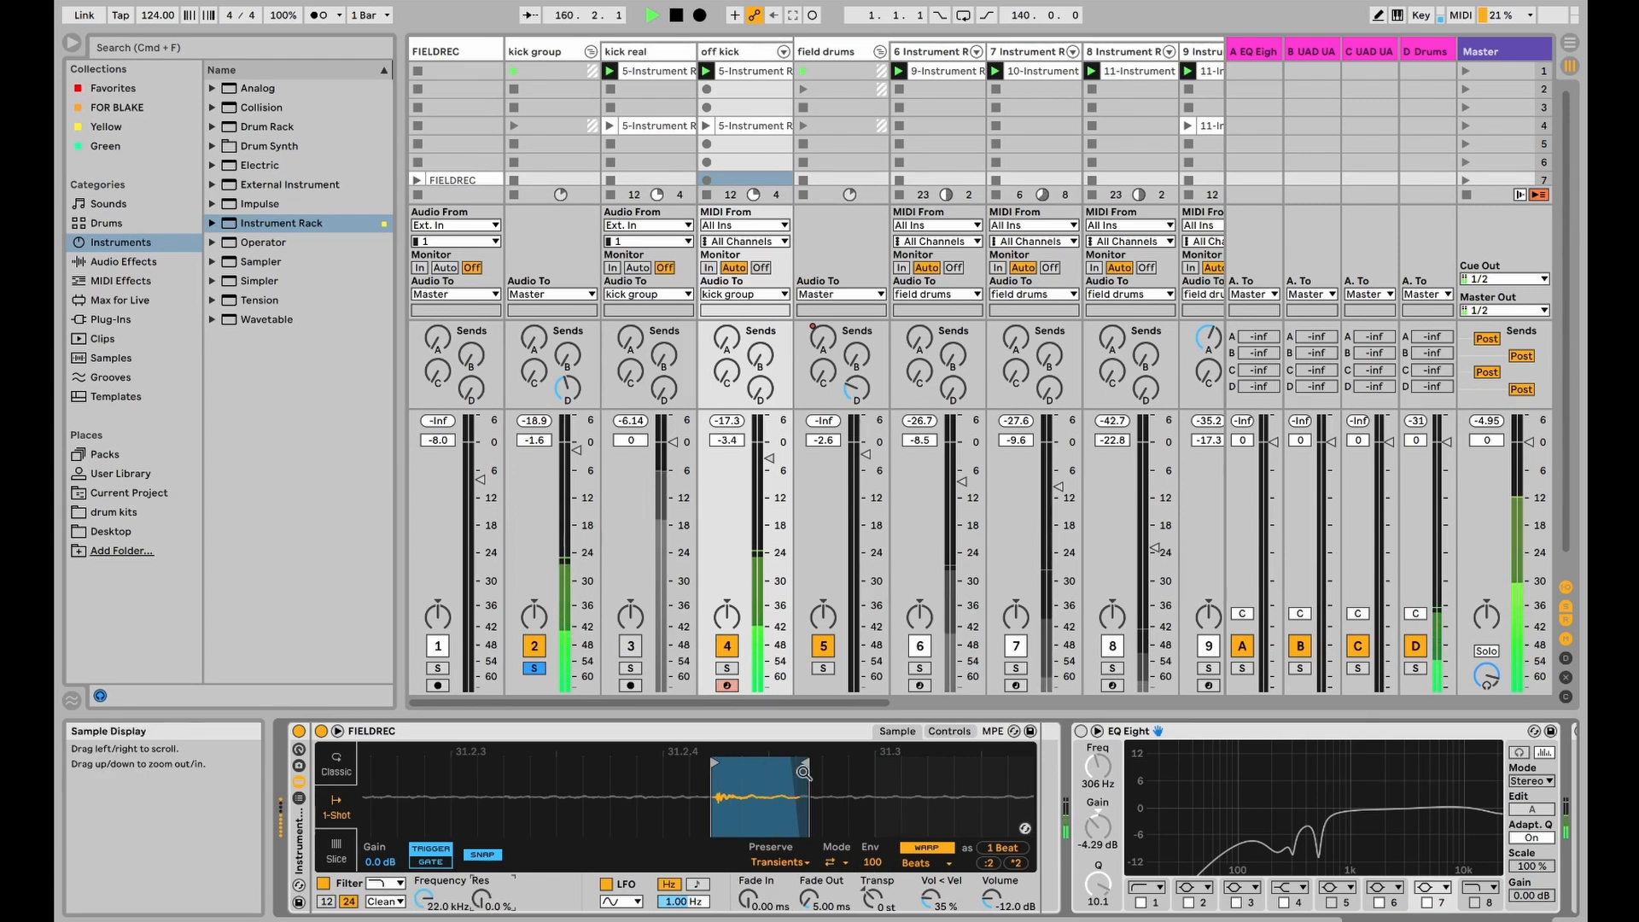
key("space")
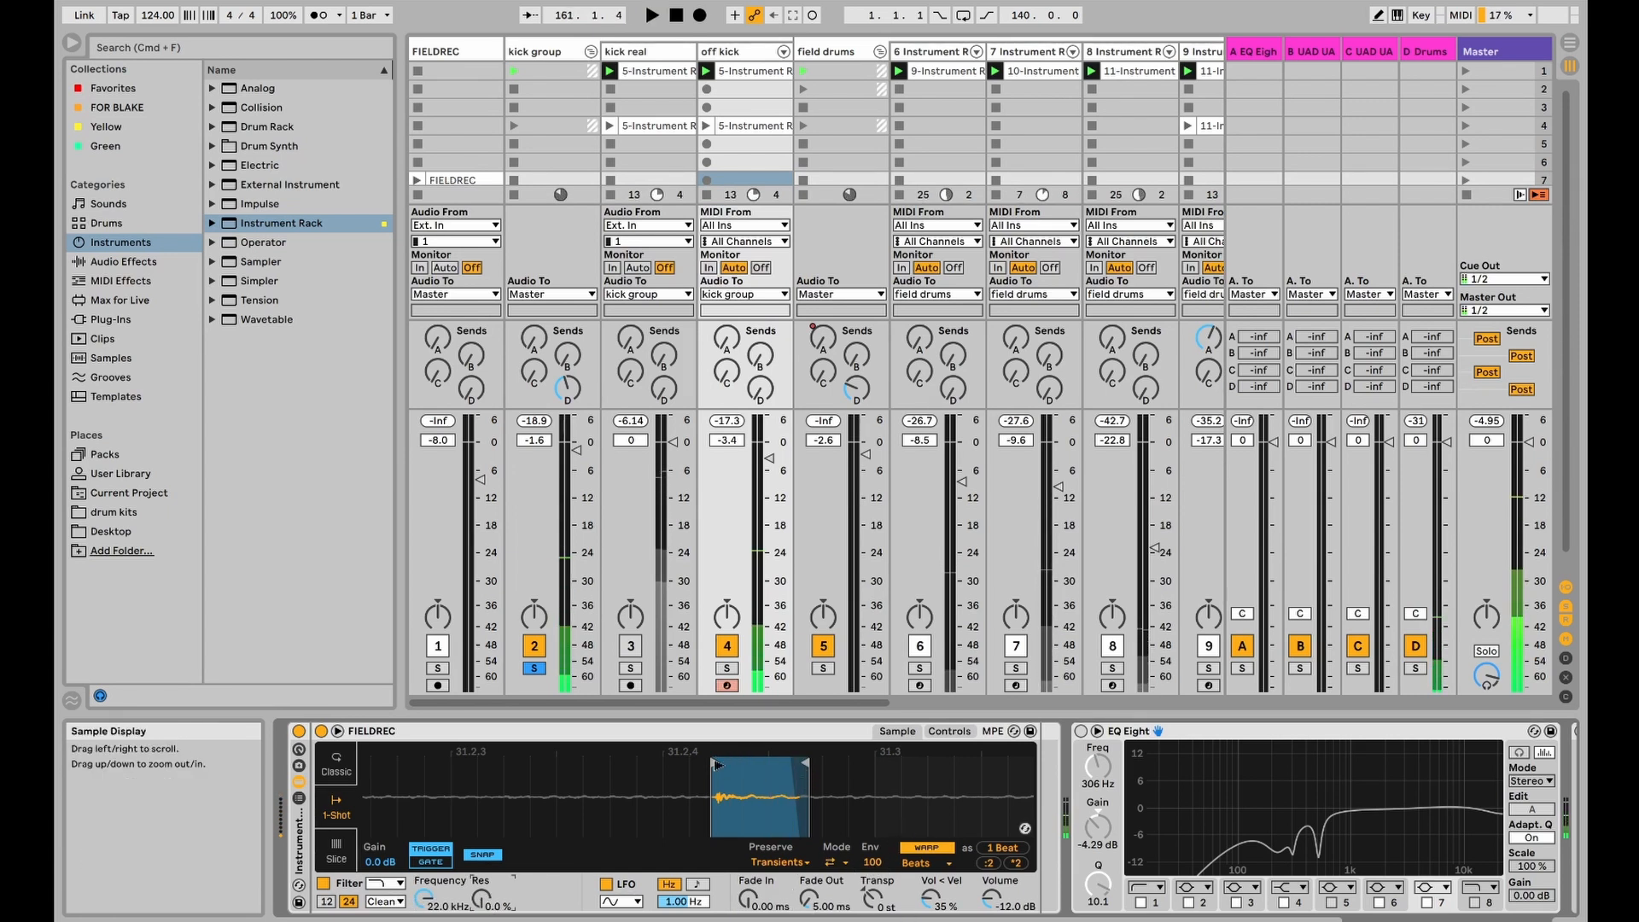
Step: Widen the off kick's sample region by moving its start earlier and its end past 31.3 during playback
left_click_drag(714, 762, 616, 763)
key("space")
left_click_drag(803, 765, 1025, 760)
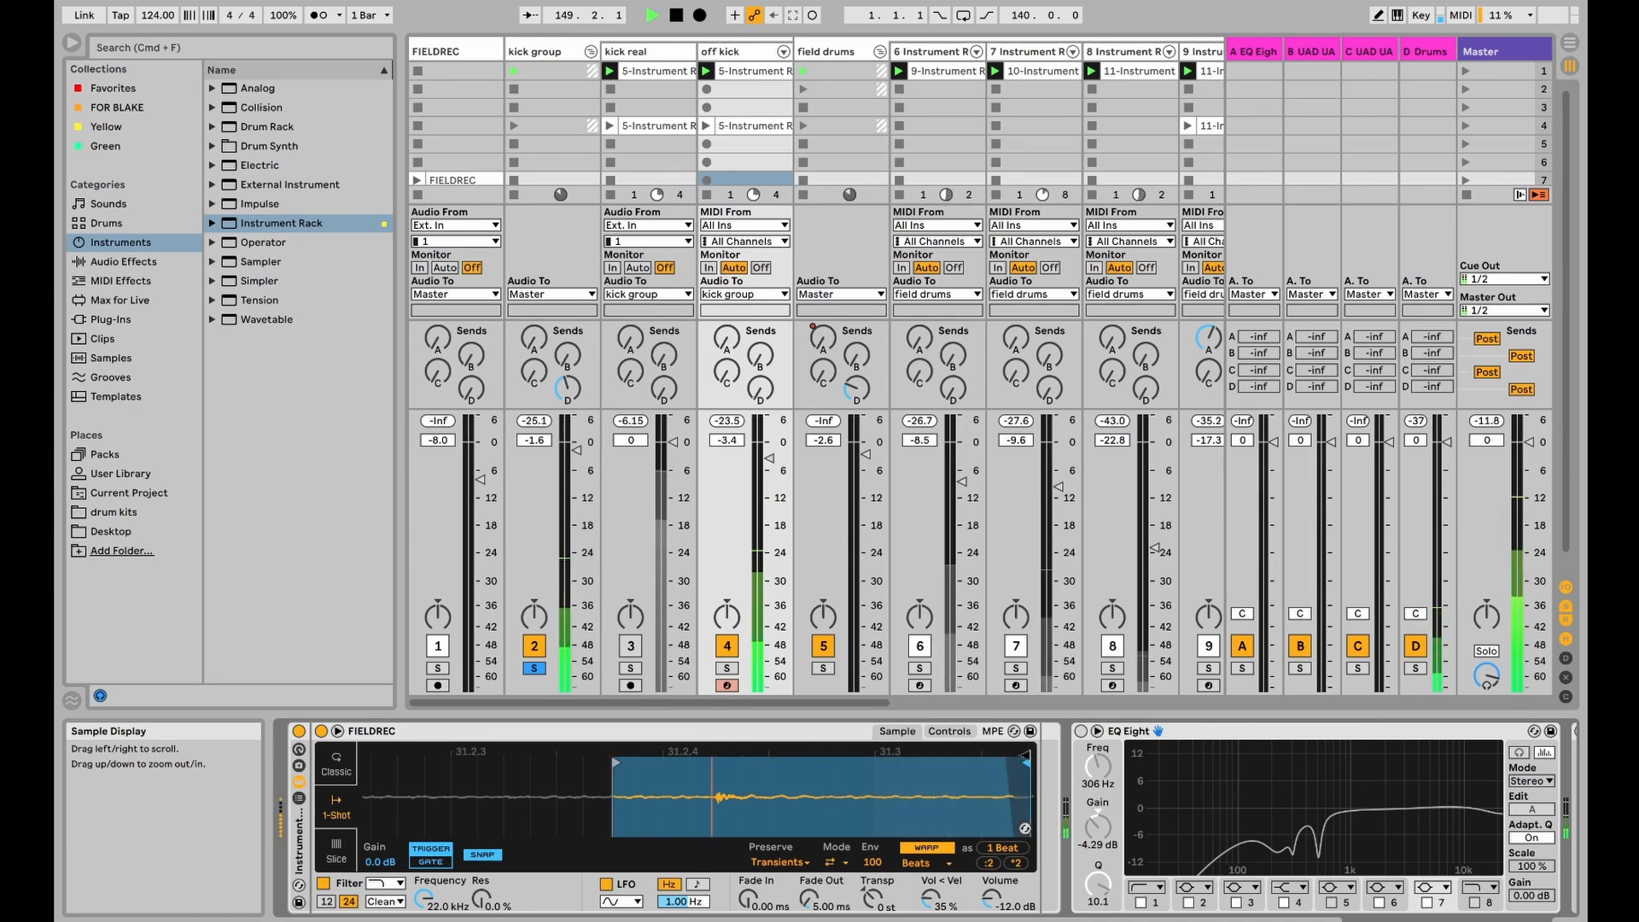
left_click_drag(625, 763, 395, 759)
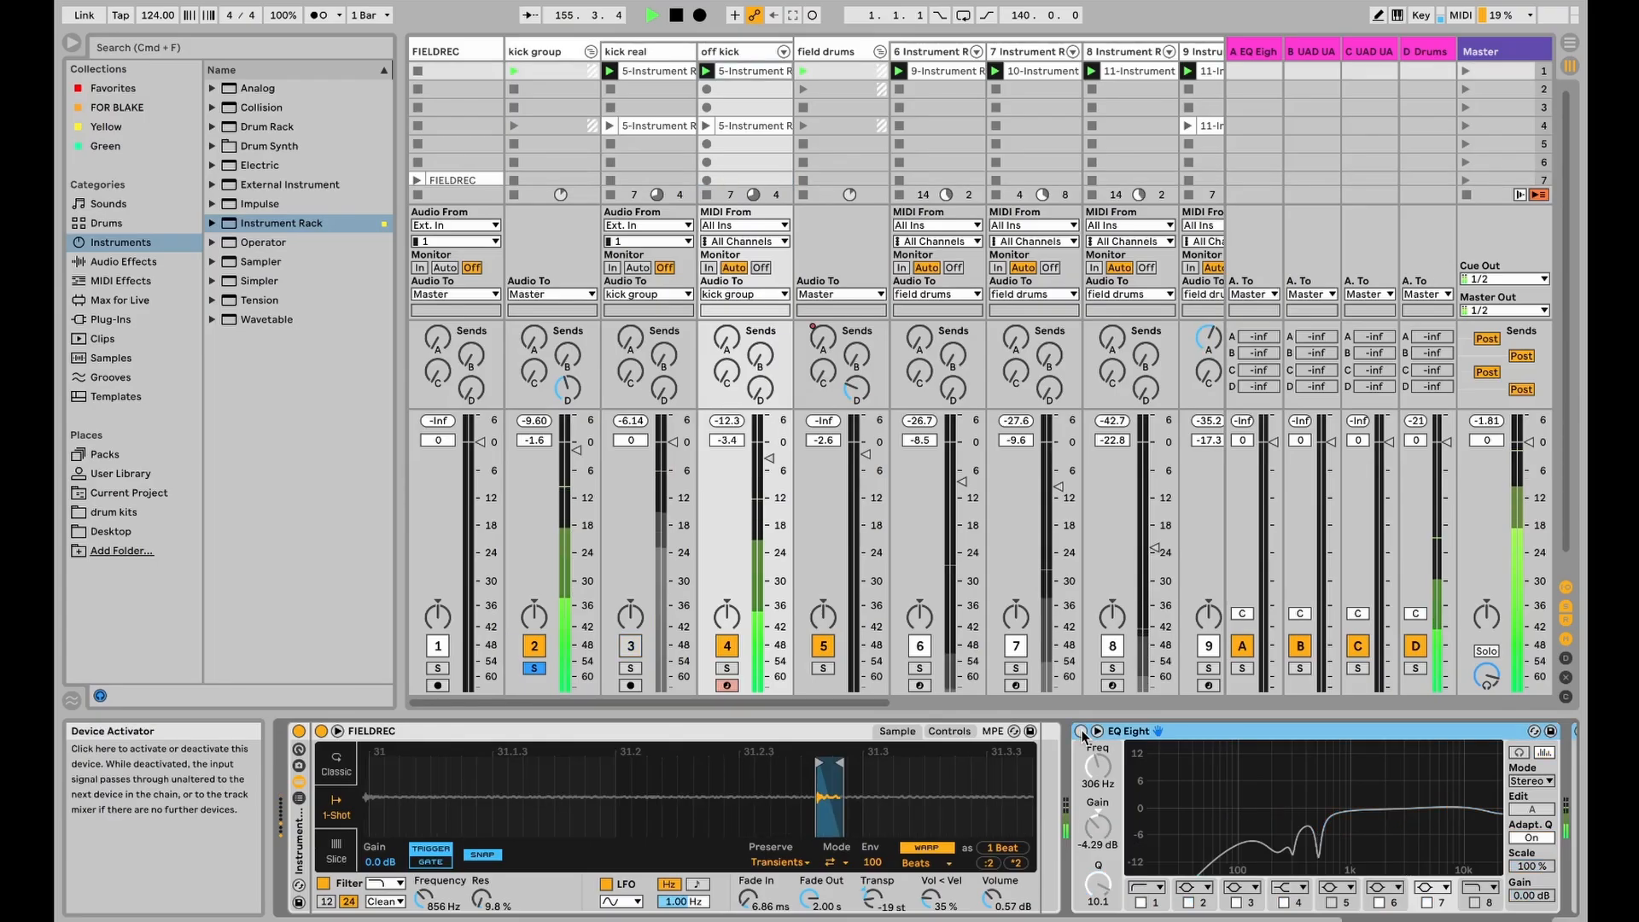
Step: Activate EQ Eight on the off kick and compare the sound with the EQ bypassed and active
left_click(1080, 732)
scroll(1114, 736, "right", 6)
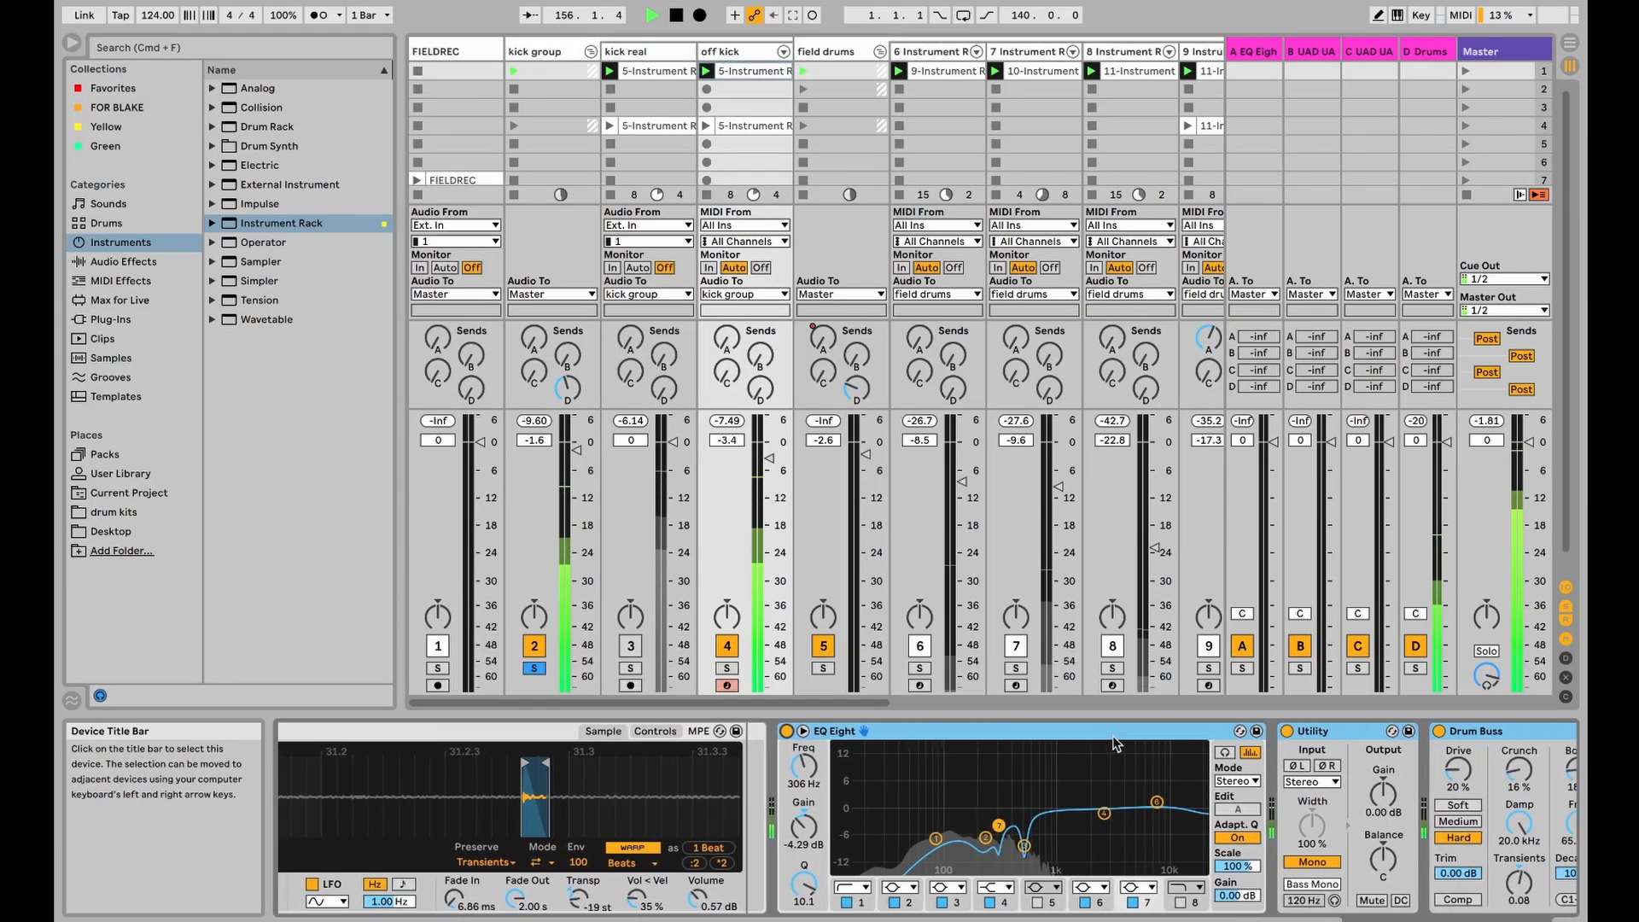
scroll(1113, 736, "right", 2)
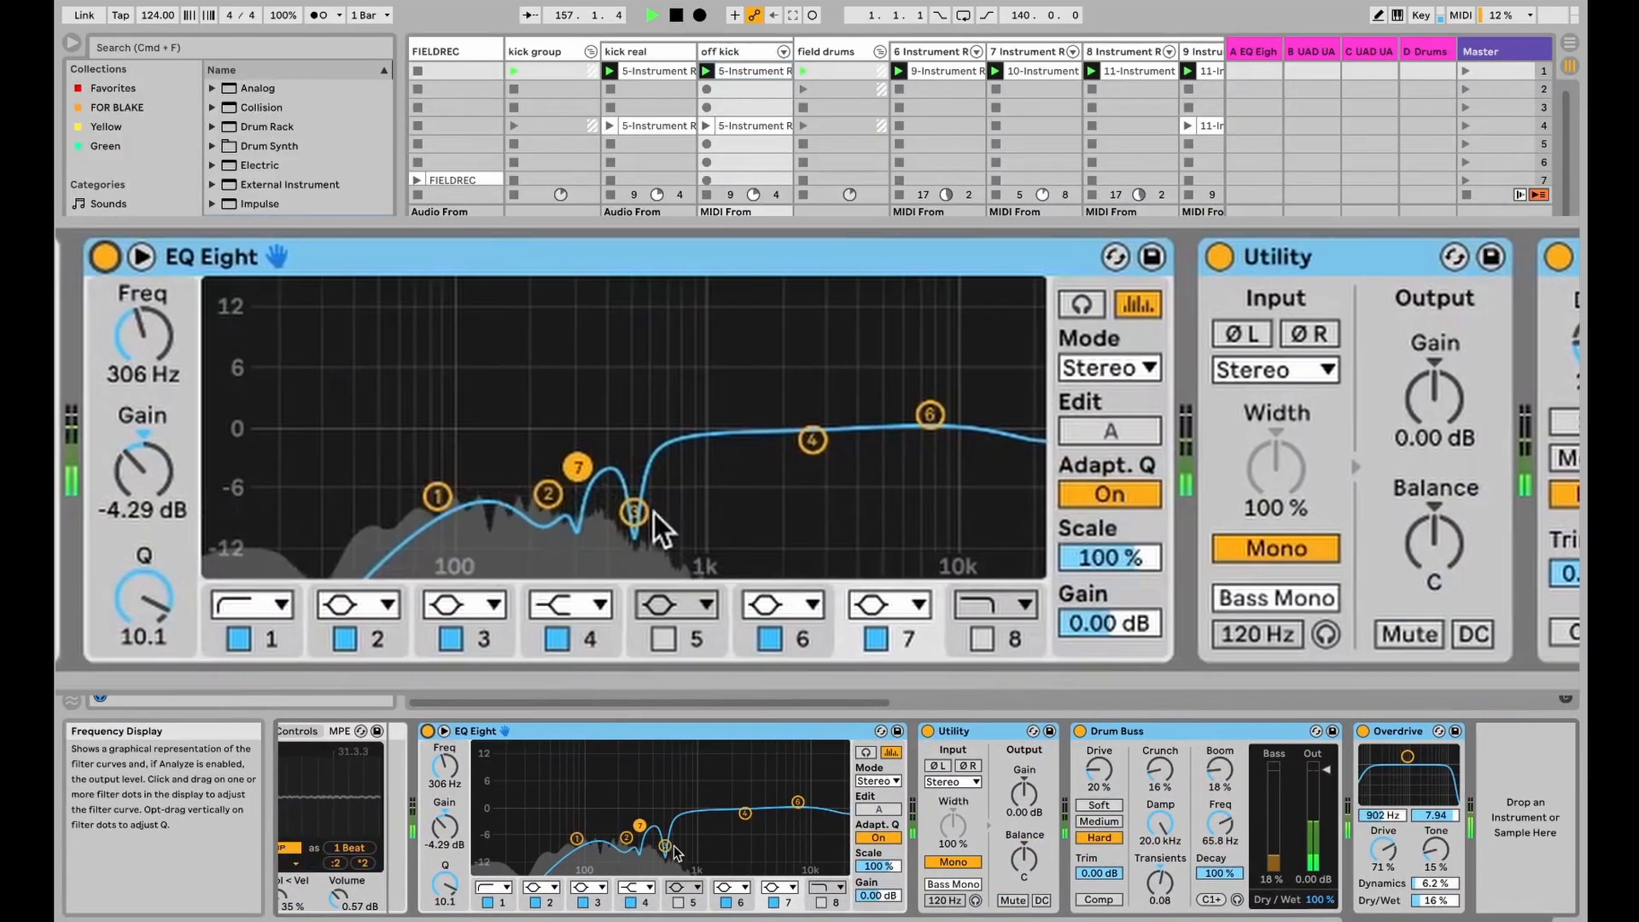
left_click(428, 731)
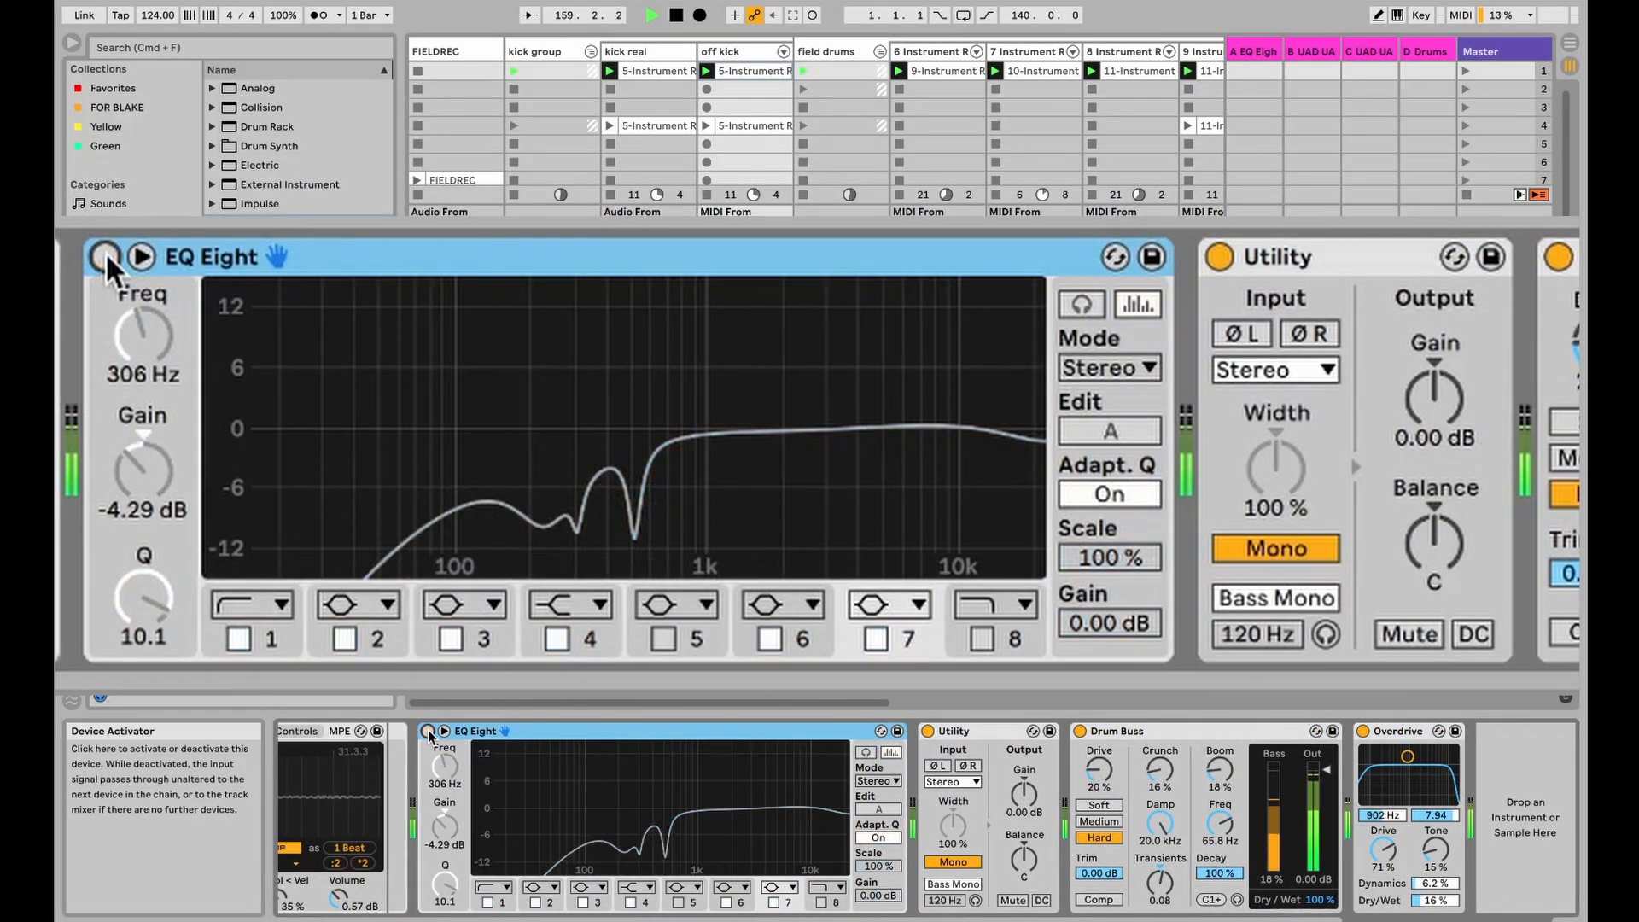
left_click(427, 731)
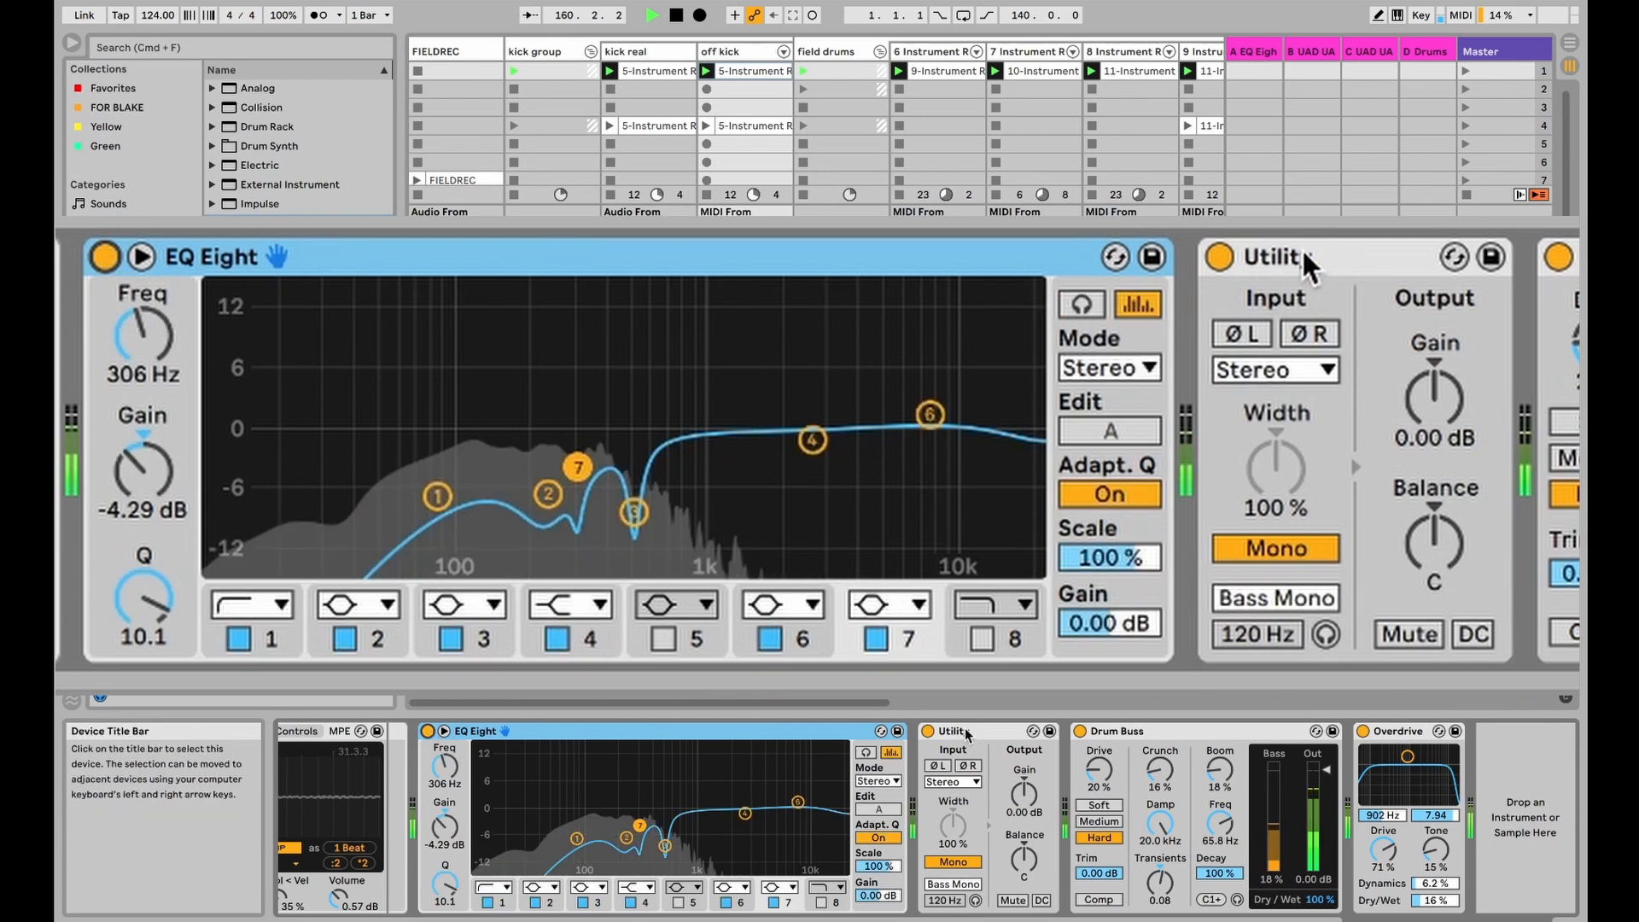
Step: Check Drum Buss on the off kick and compare the sound with Overdrive bypassed and active
left_click(1081, 734)
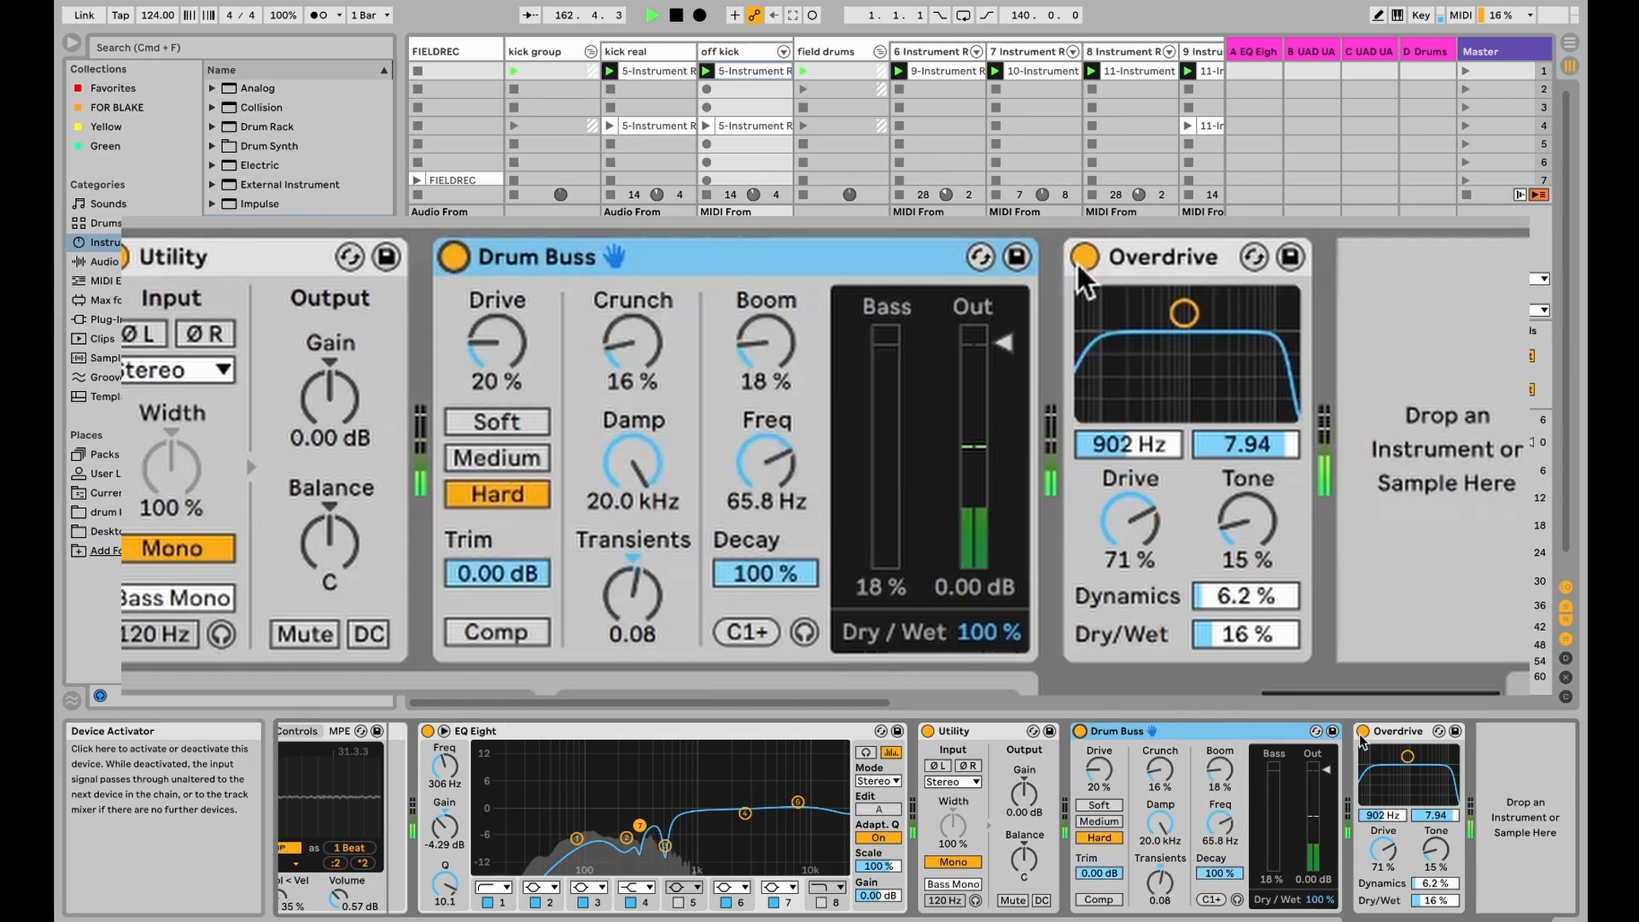
left_click(1363, 733)
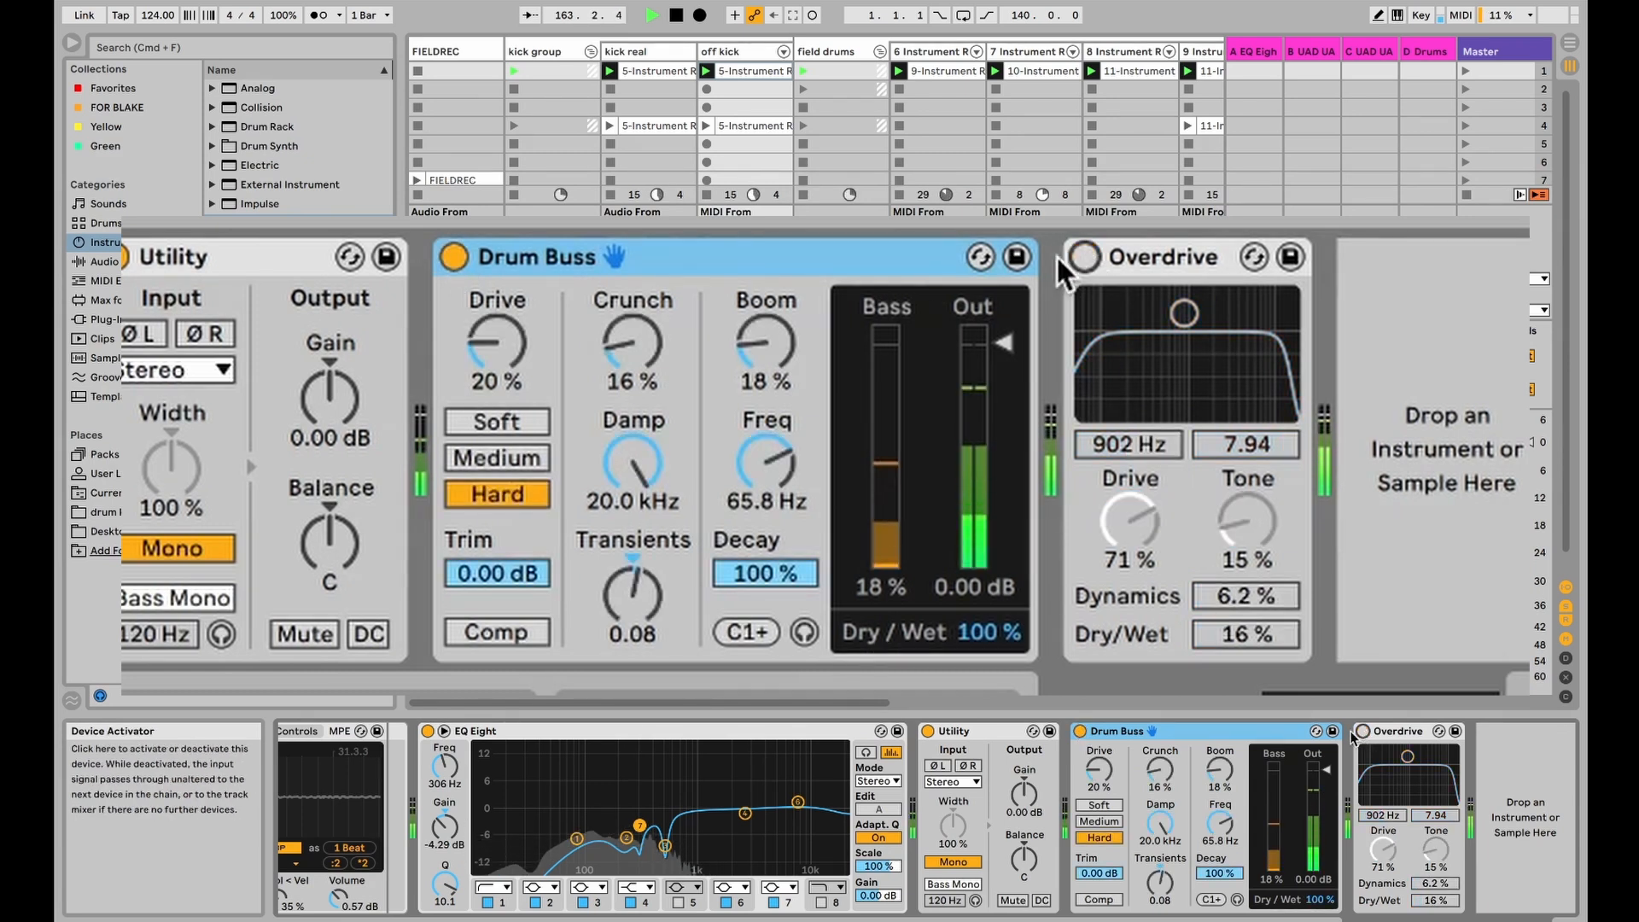
left_click(1363, 733)
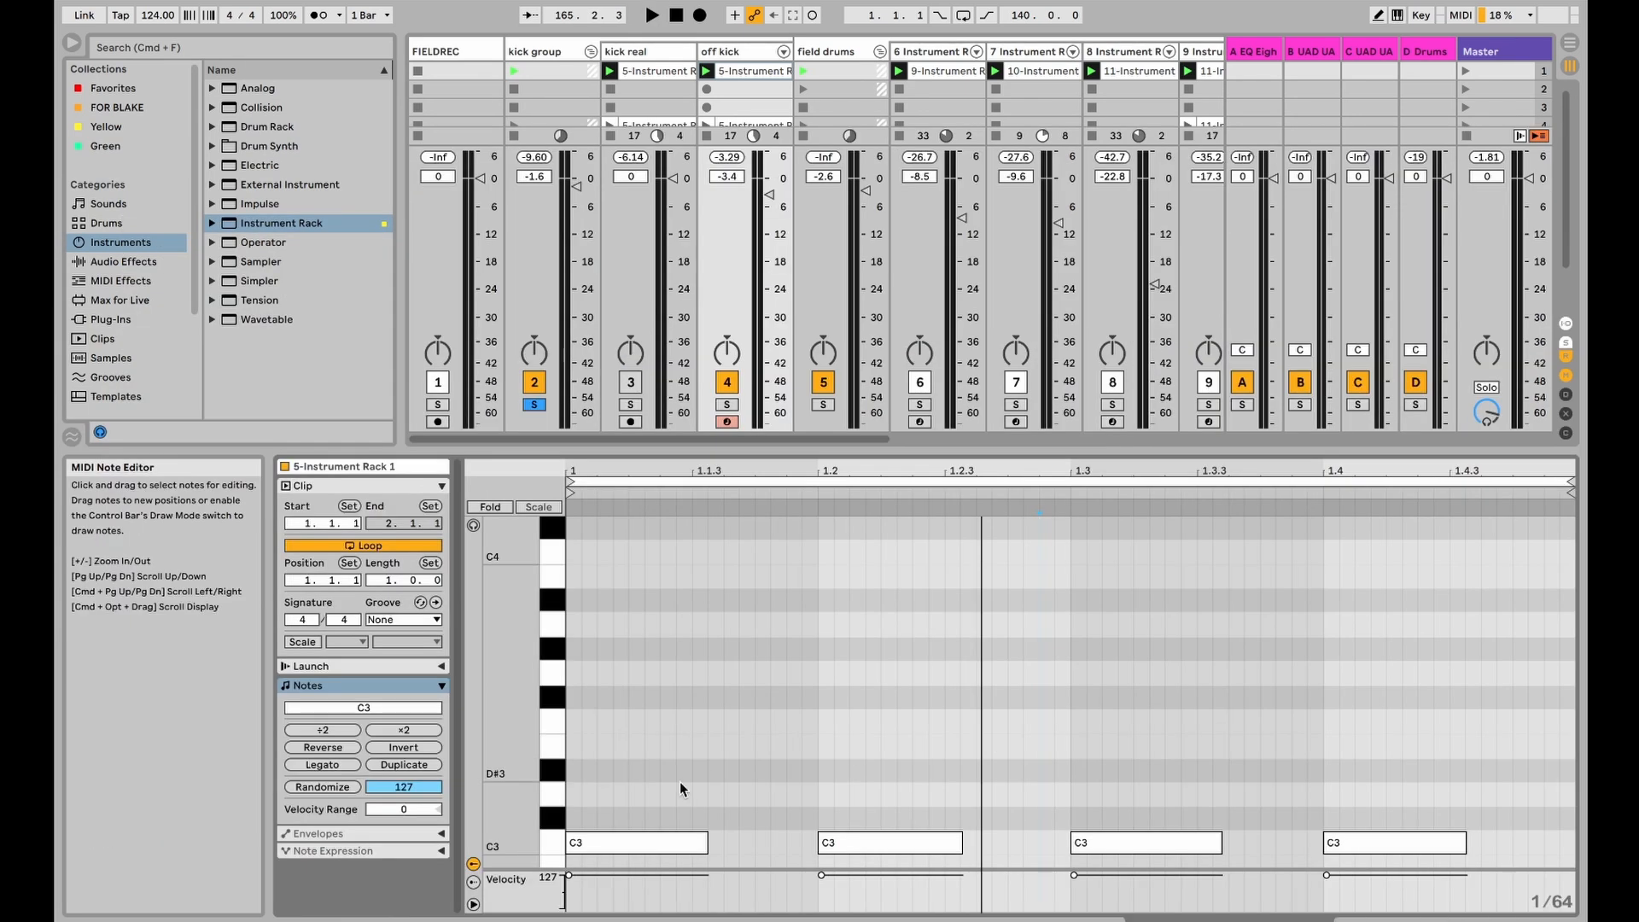
Step: Freeze the off kick track, copy its first clip as audio into the second kick real slot, and show its waveform
left_click_drag(642, 795, 1489, 906)
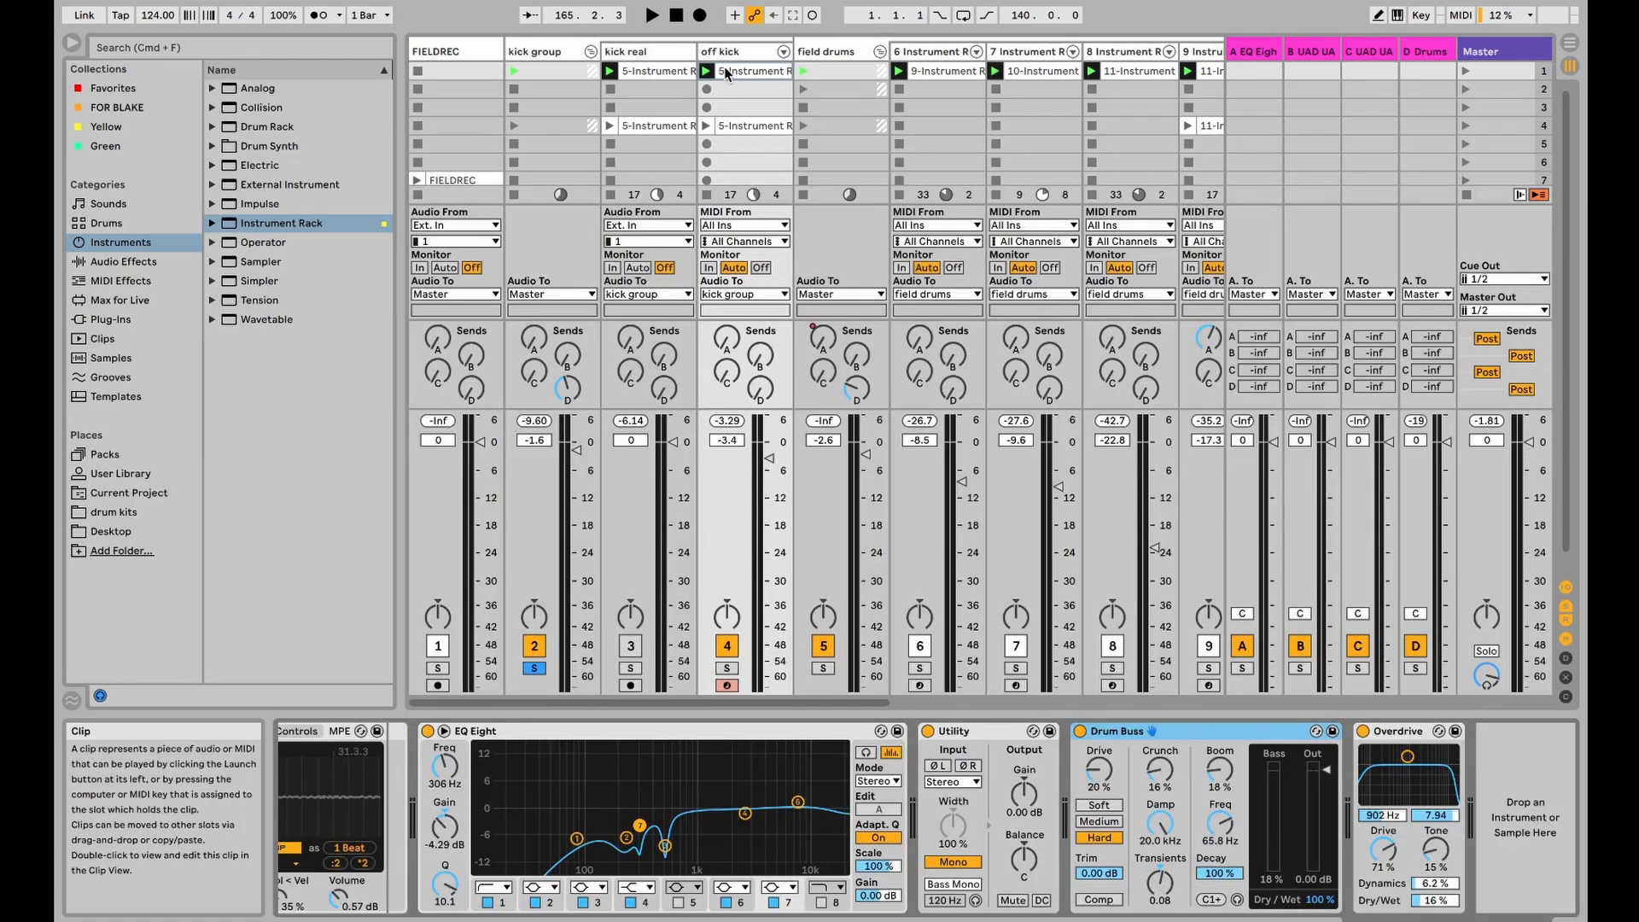
right_click(728, 73)
left_click(773, 236)
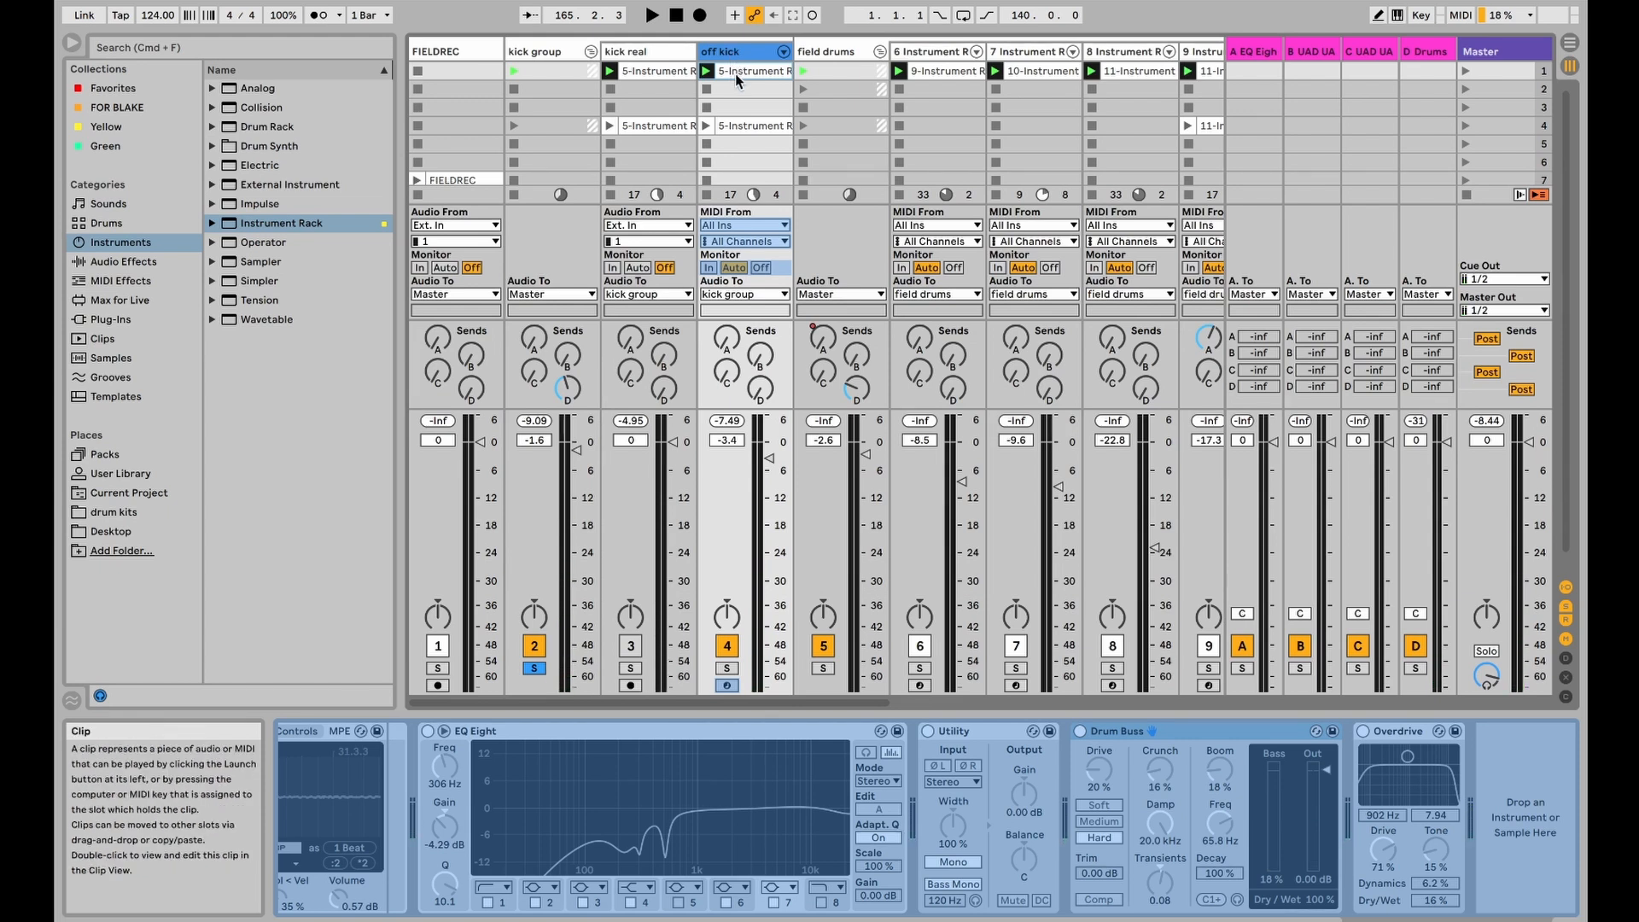
left_click_drag(735, 70, 658, 95)
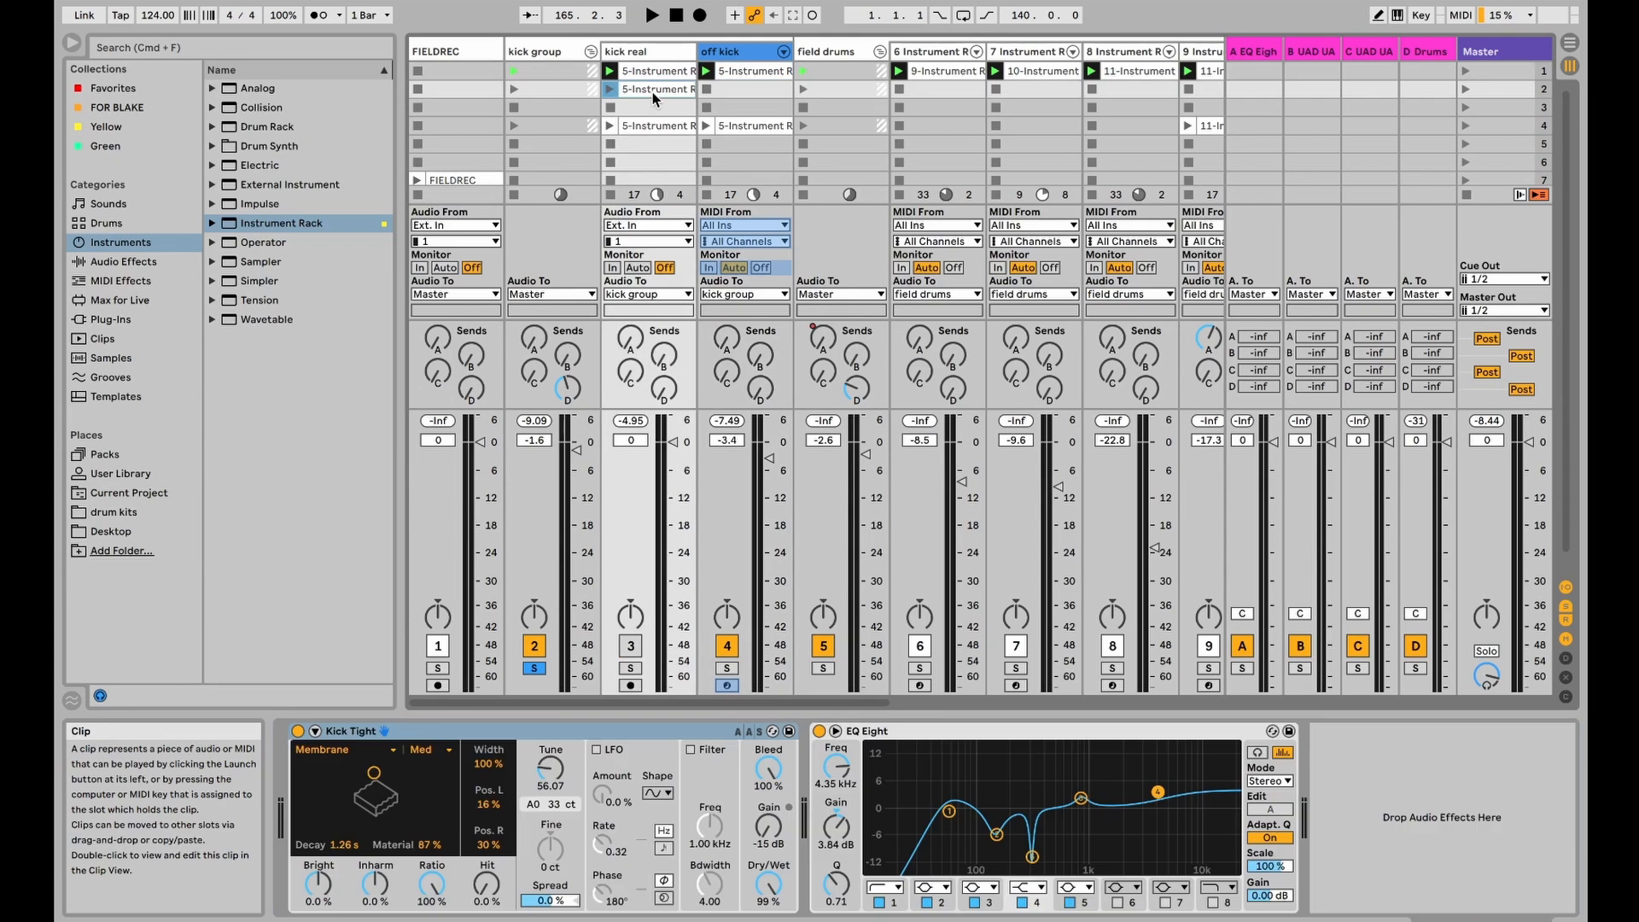
left_click(1299, 919)
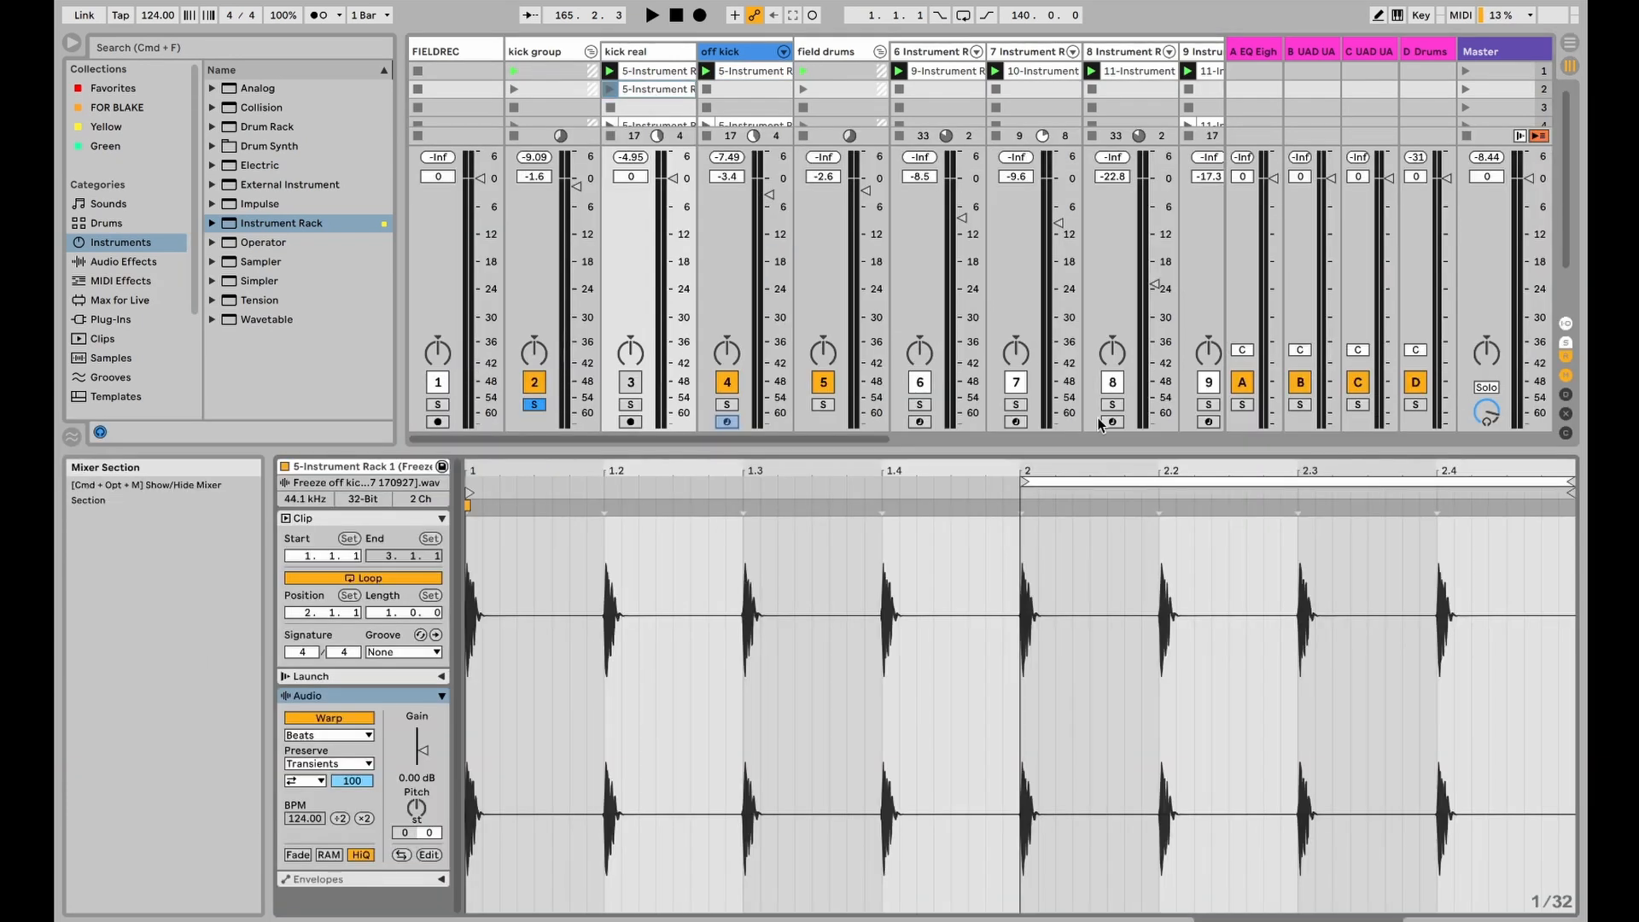
Step: Unfreeze the off kick track
left_click(731, 70)
right_click(732, 72)
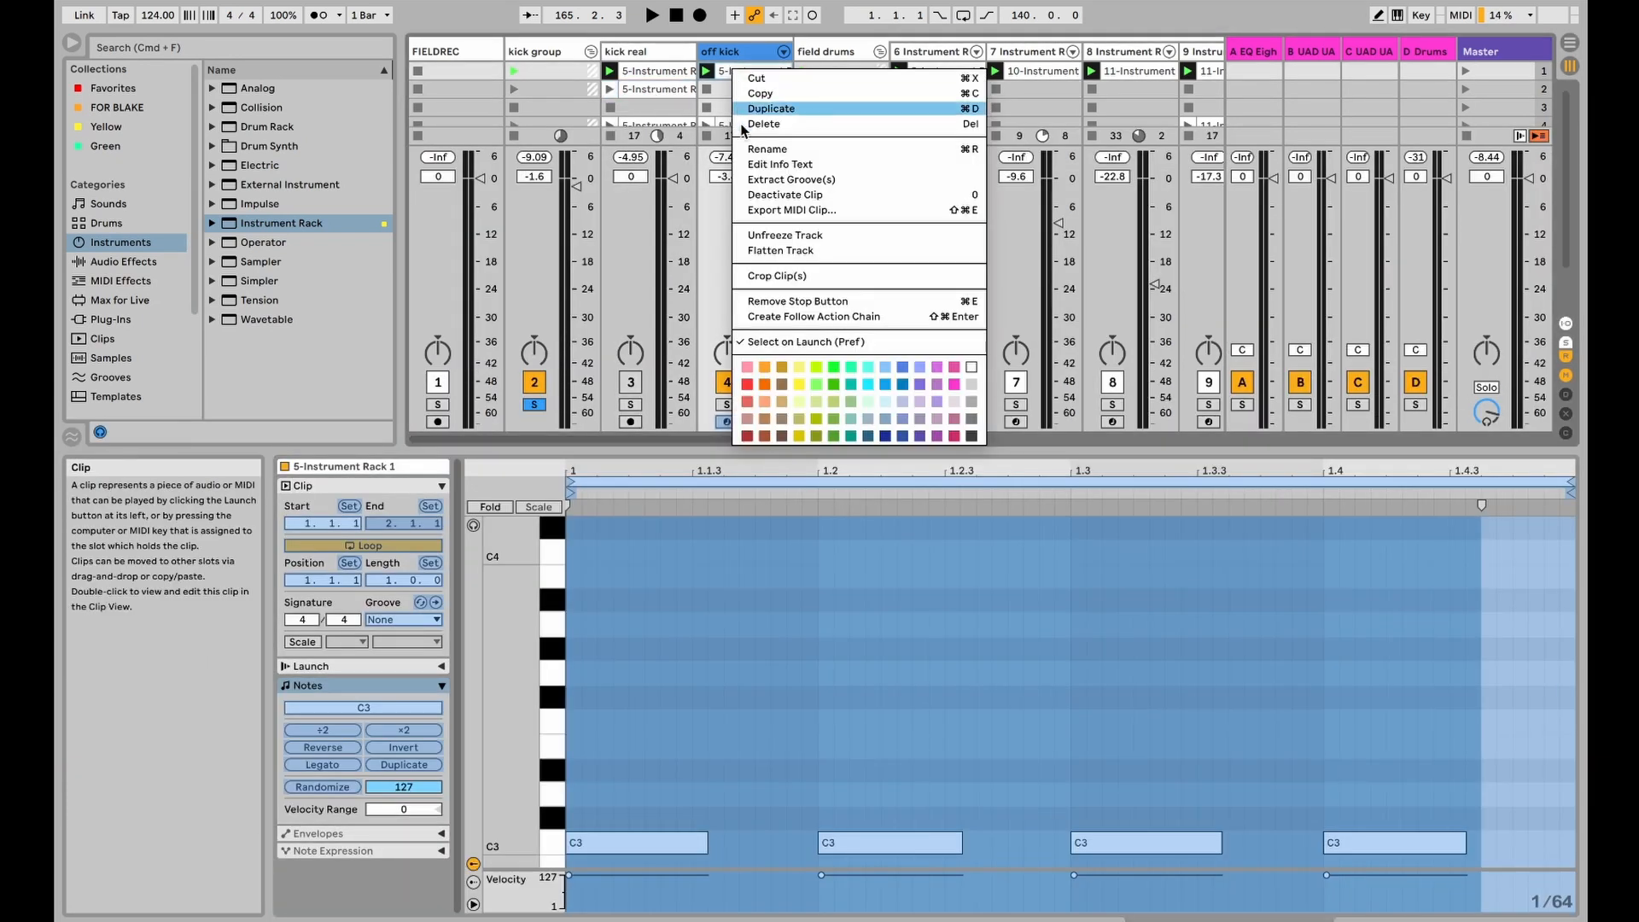
left_click(782, 238)
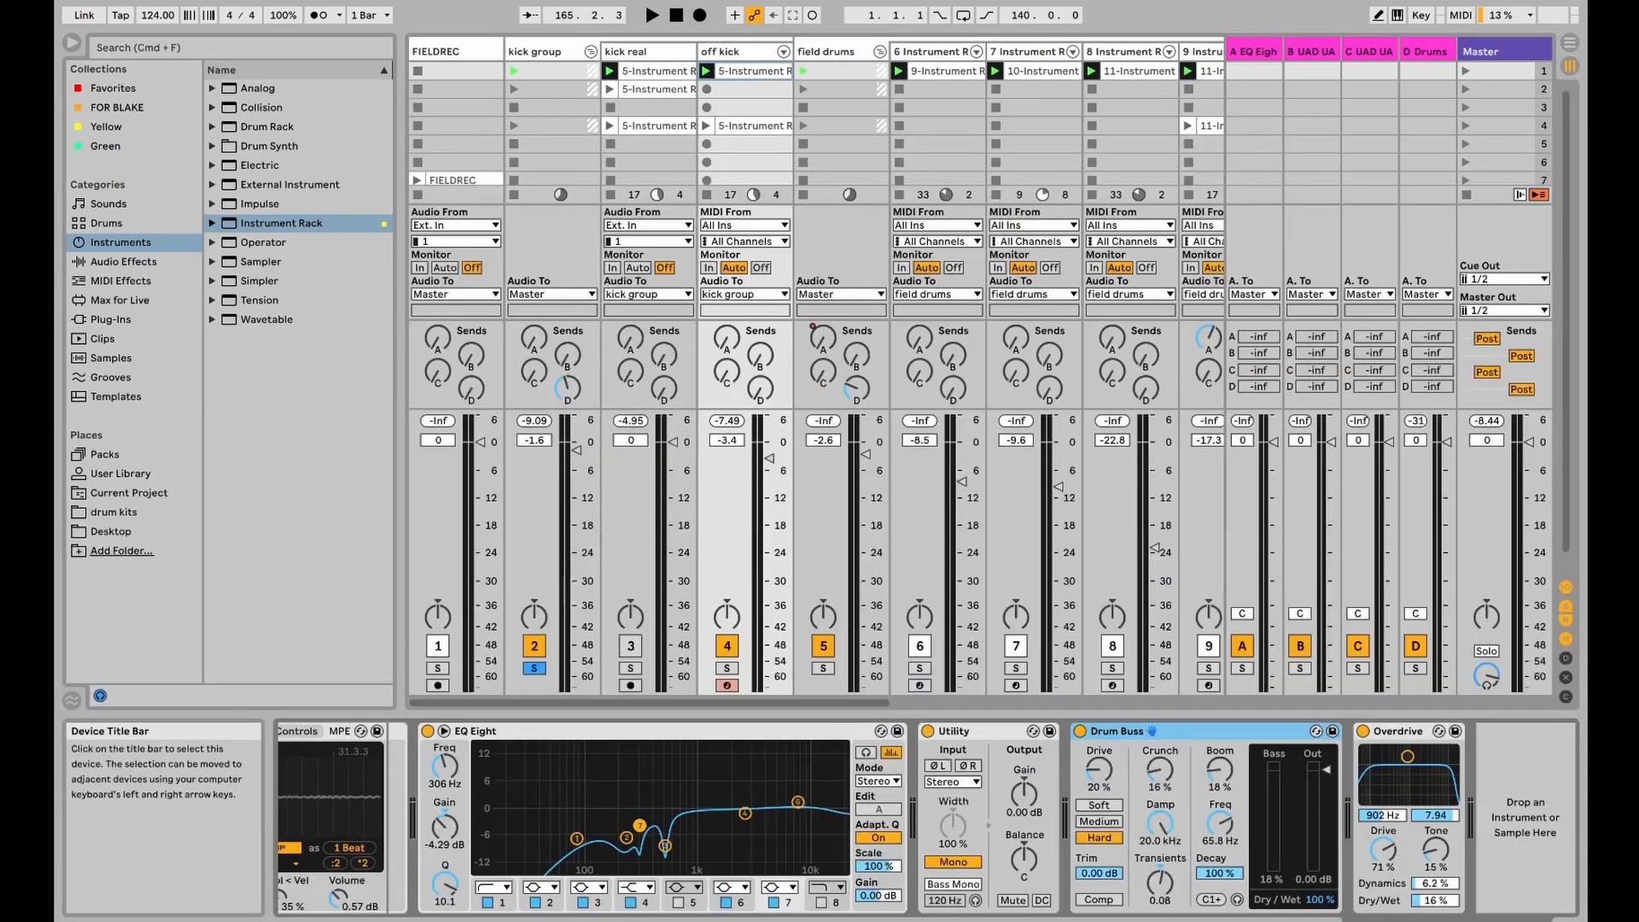
Step: Mute the off kick track and delete the audio clip from the second slot of kick real
left_click(726, 645)
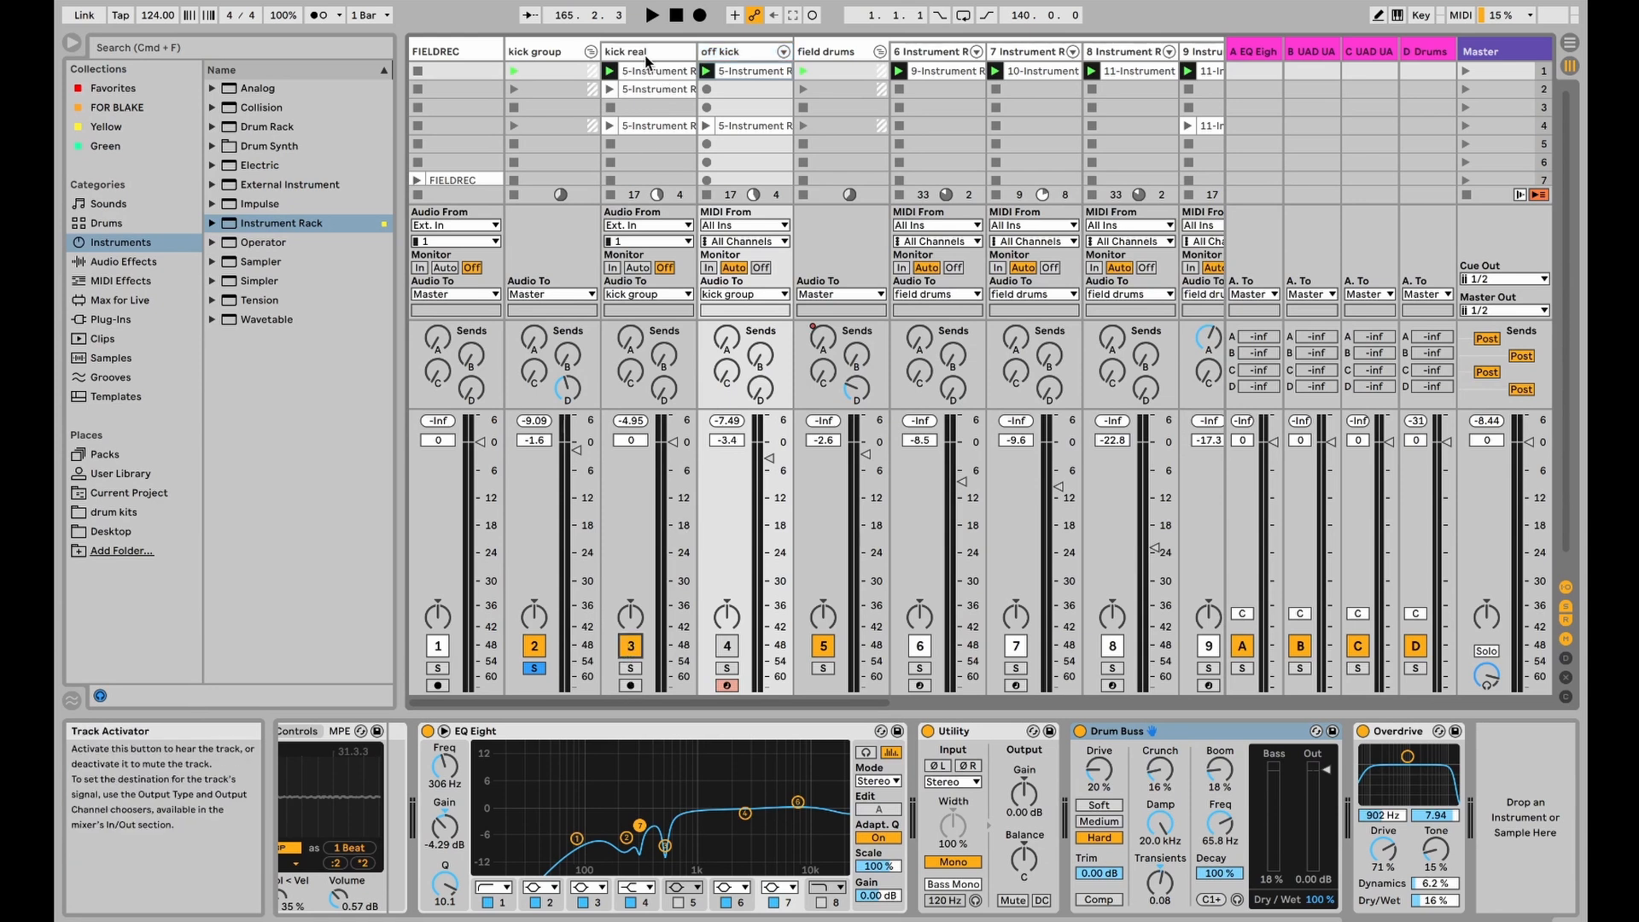
left_click(643, 88)
key("Delete")
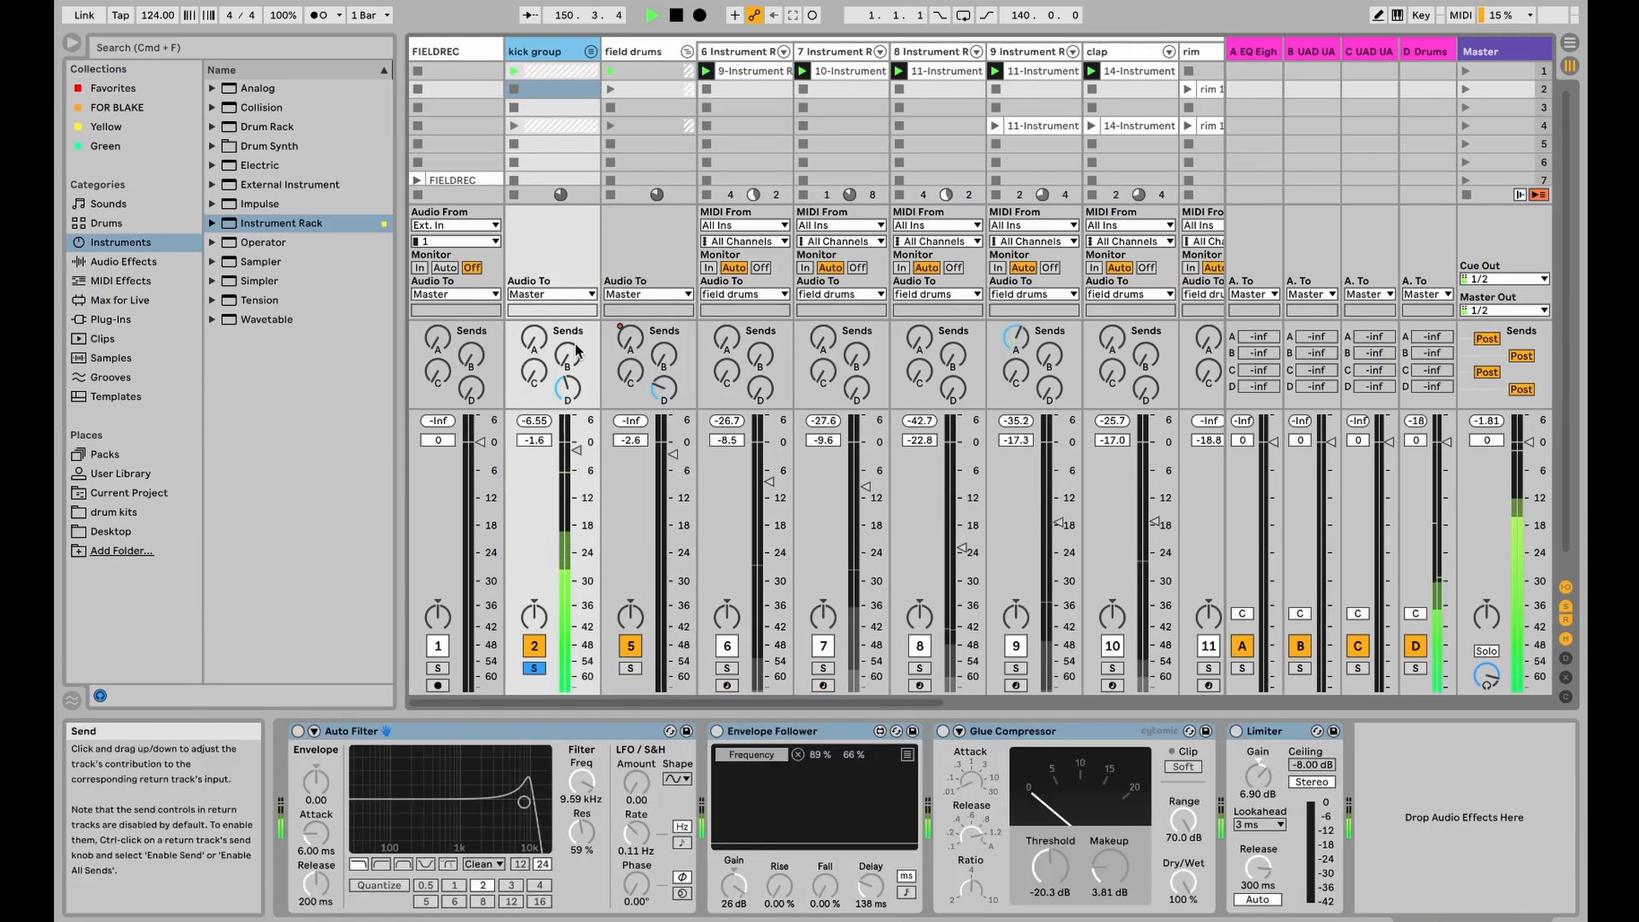
Step: Show the D Drums return and compare the kick with Drums Boombox bypassed and active
left_click(1416, 49)
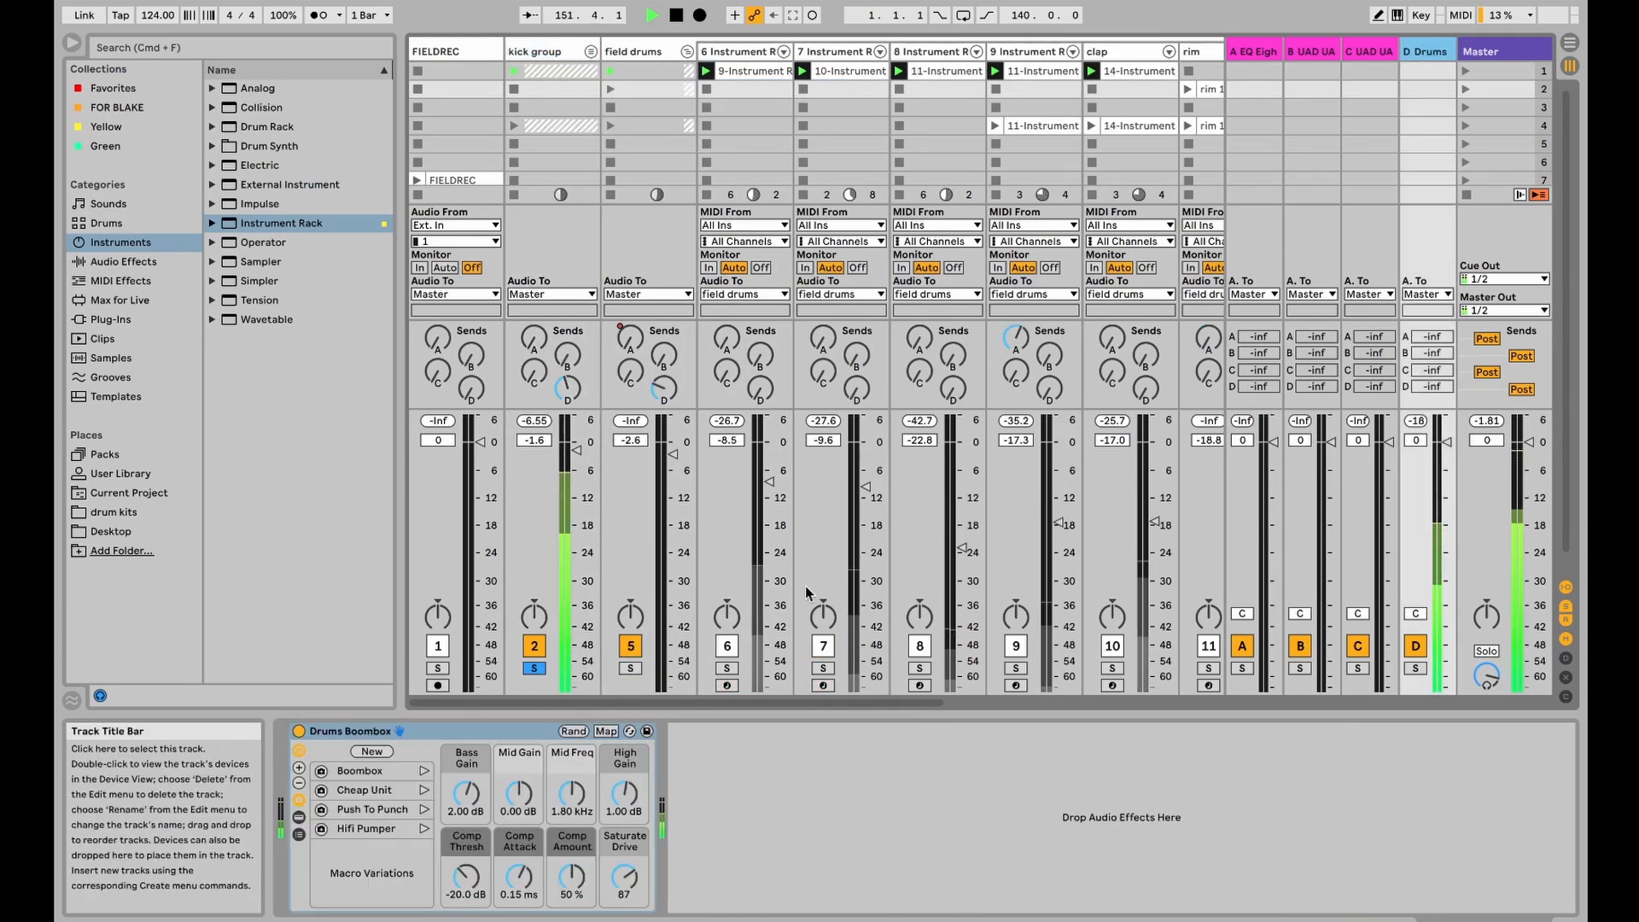
left_click(299, 733)
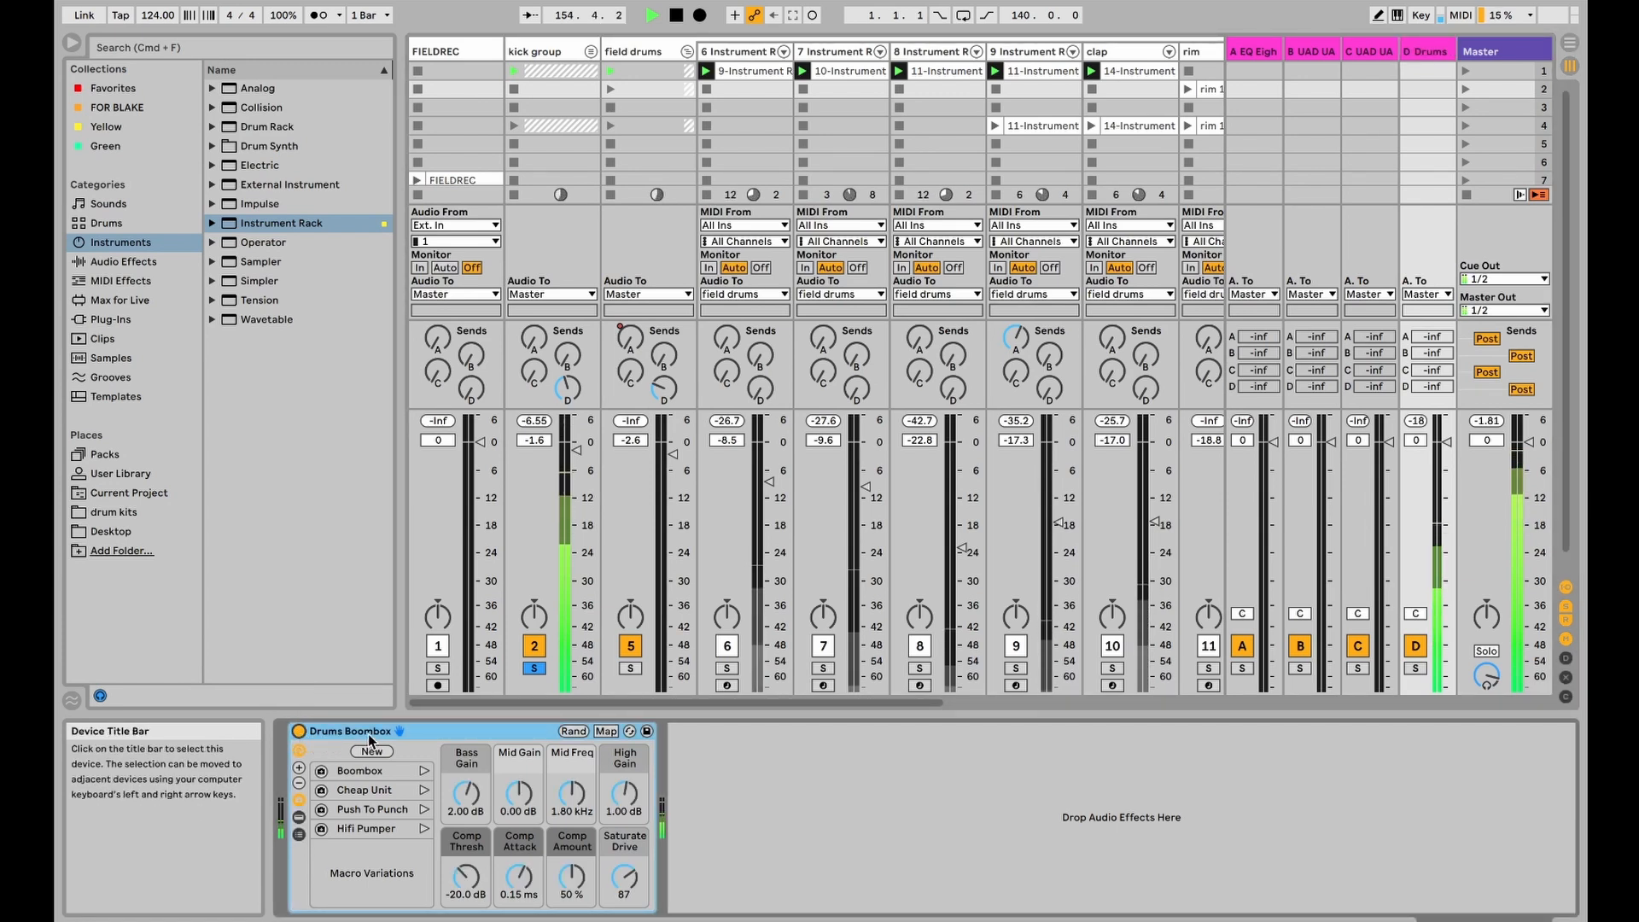
Step: Activate the Glue Compressor and Limiter on the kick group, comparing the compressed and bypassed sound during playback
left_click(560, 52)
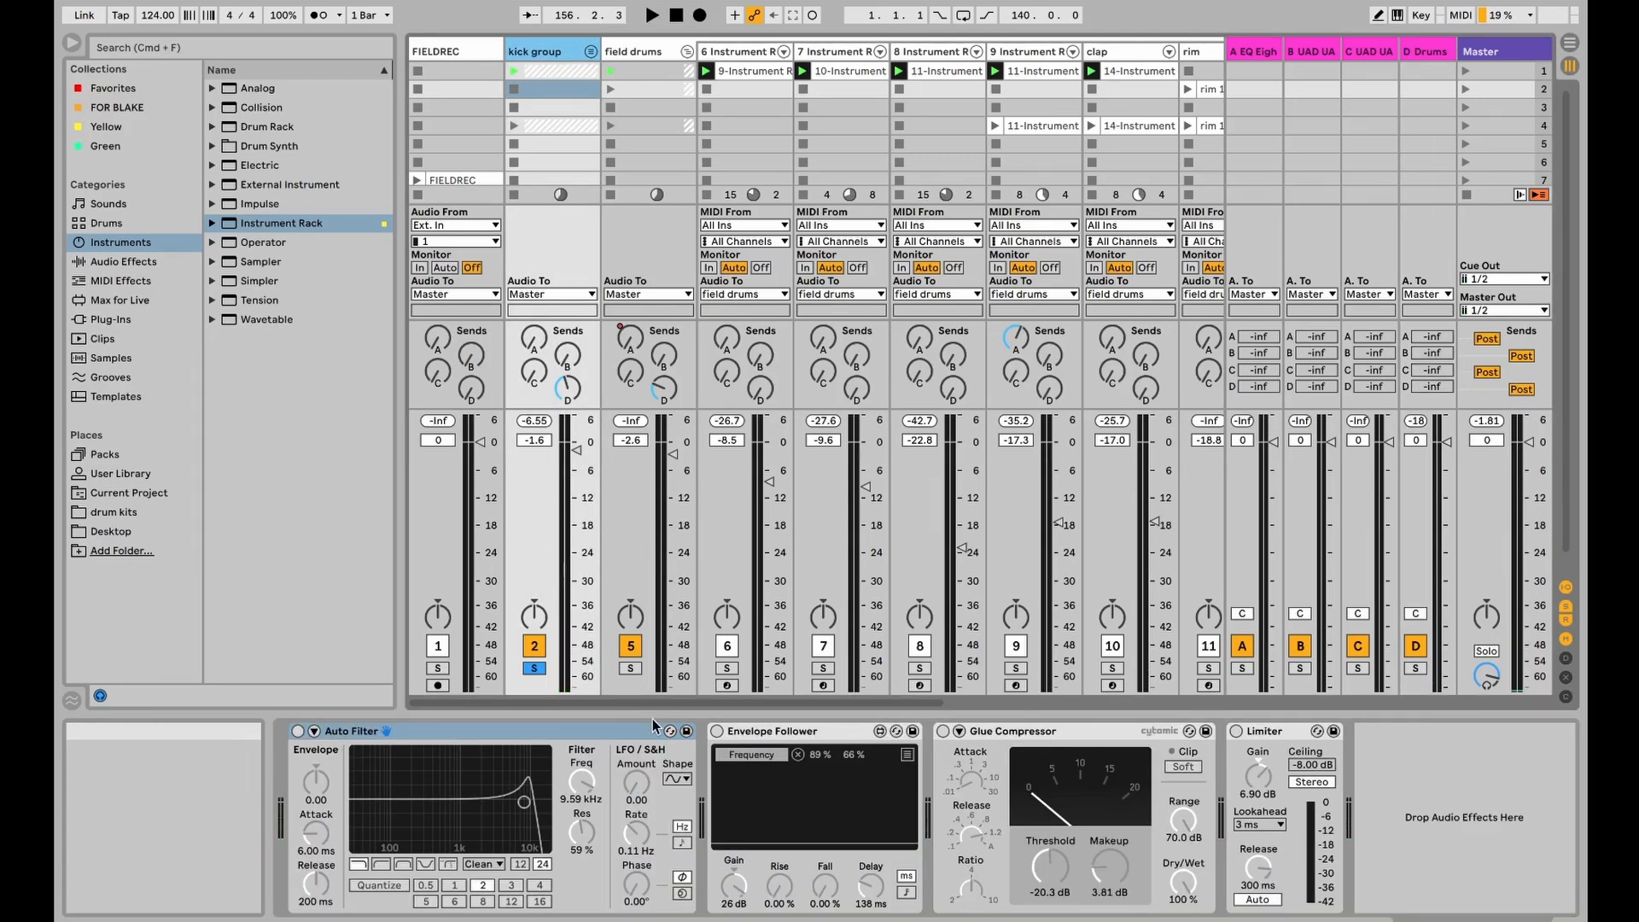
left_click(970, 730)
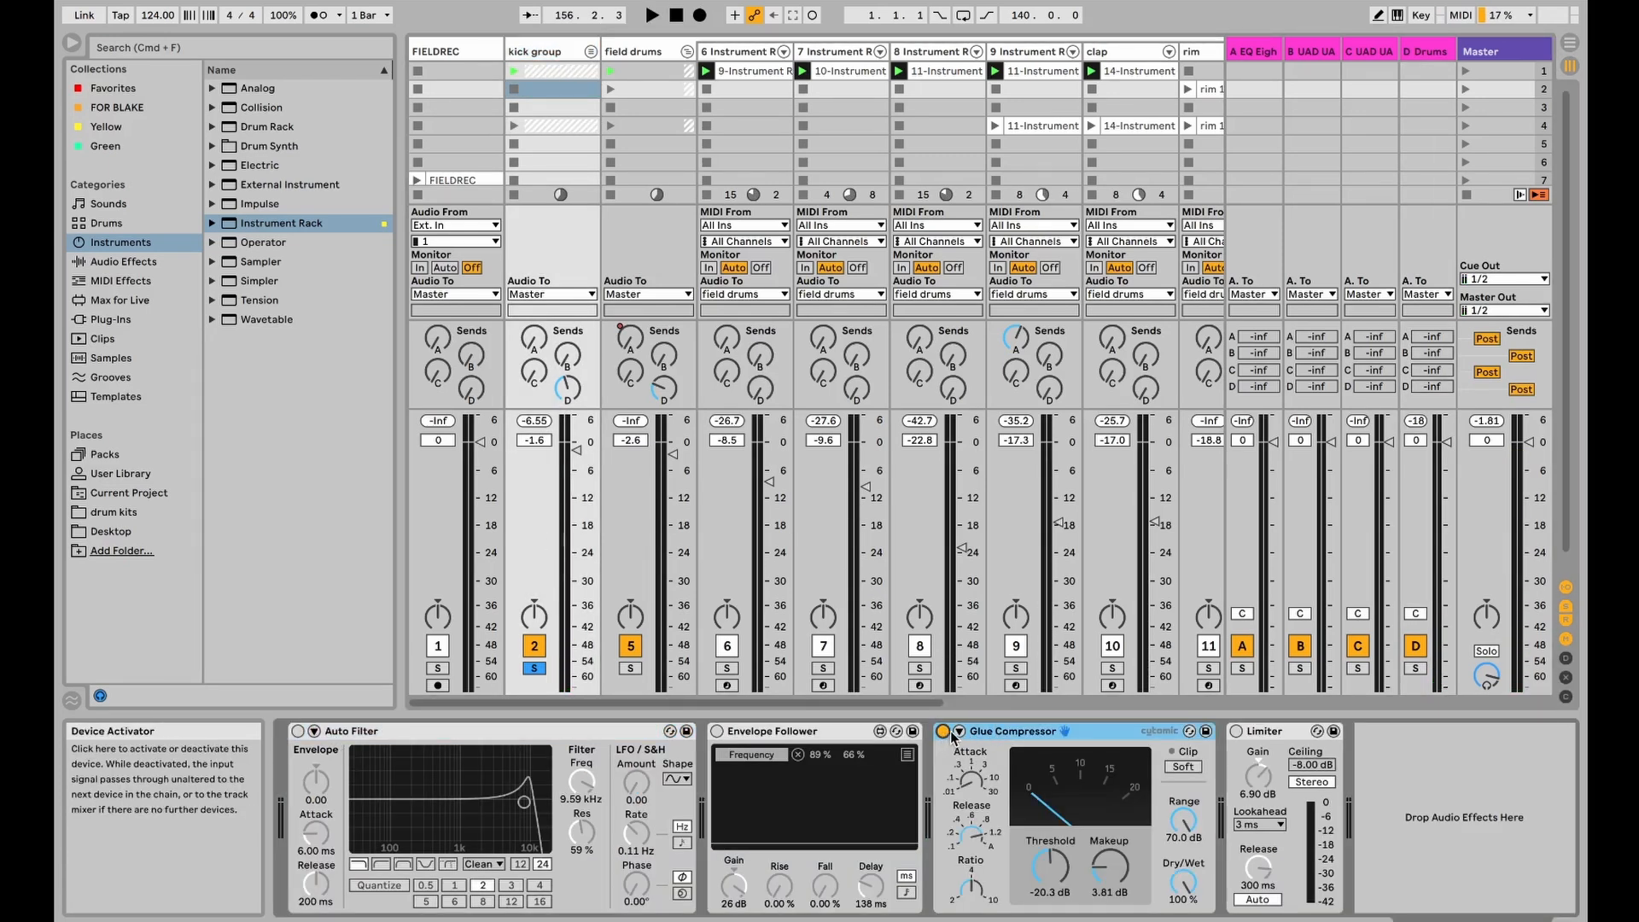
key("space")
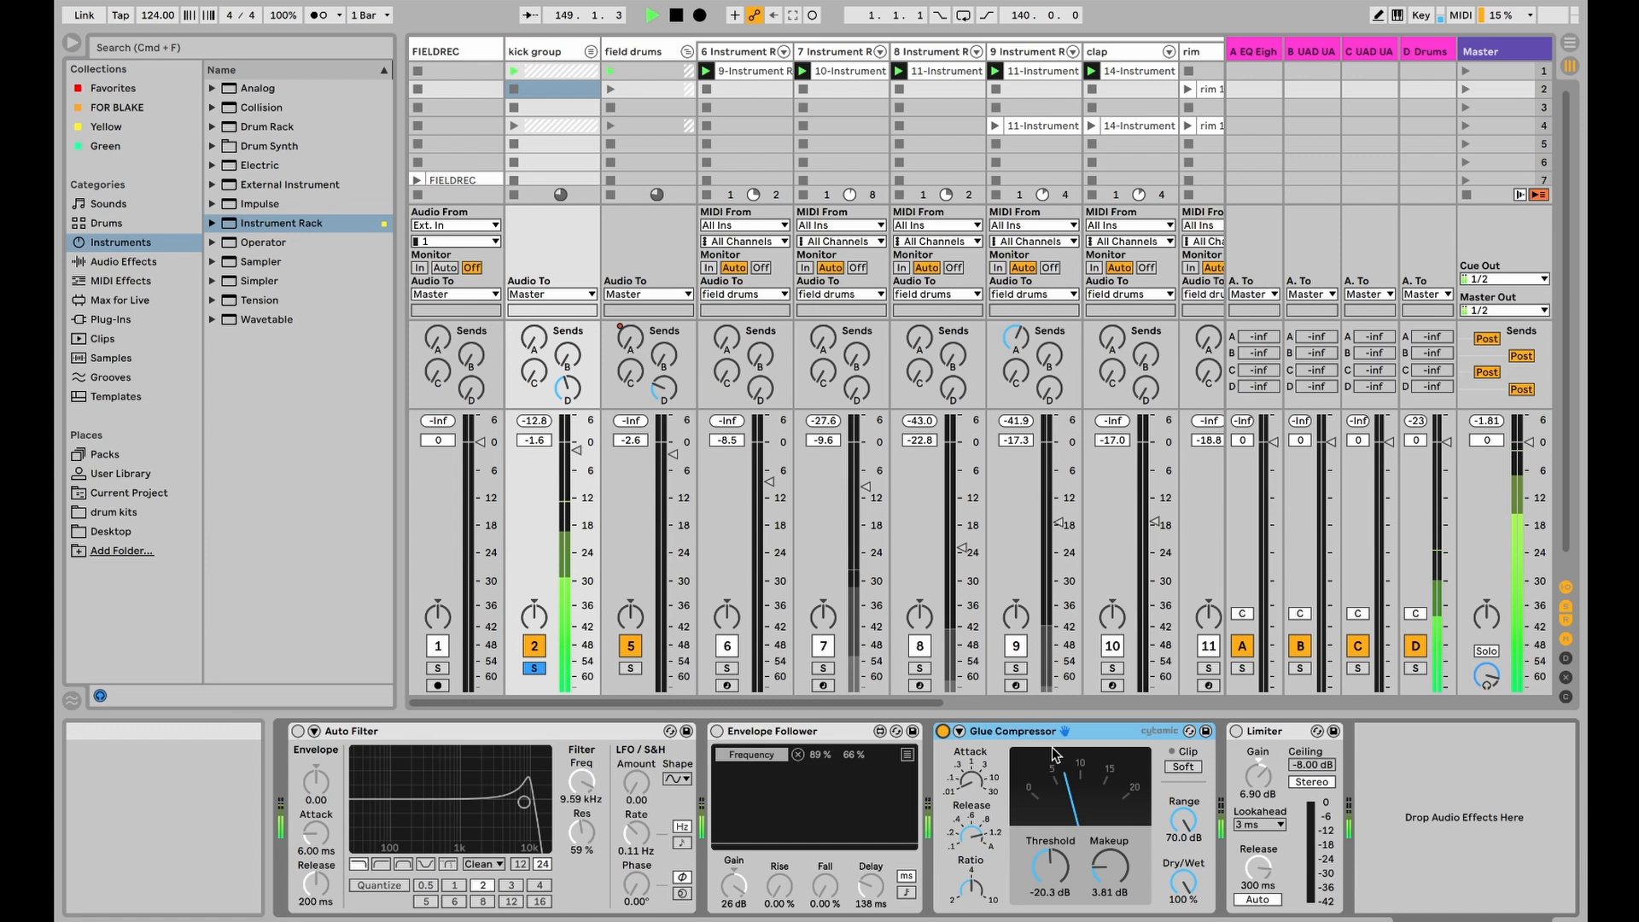
left_click(942, 732)
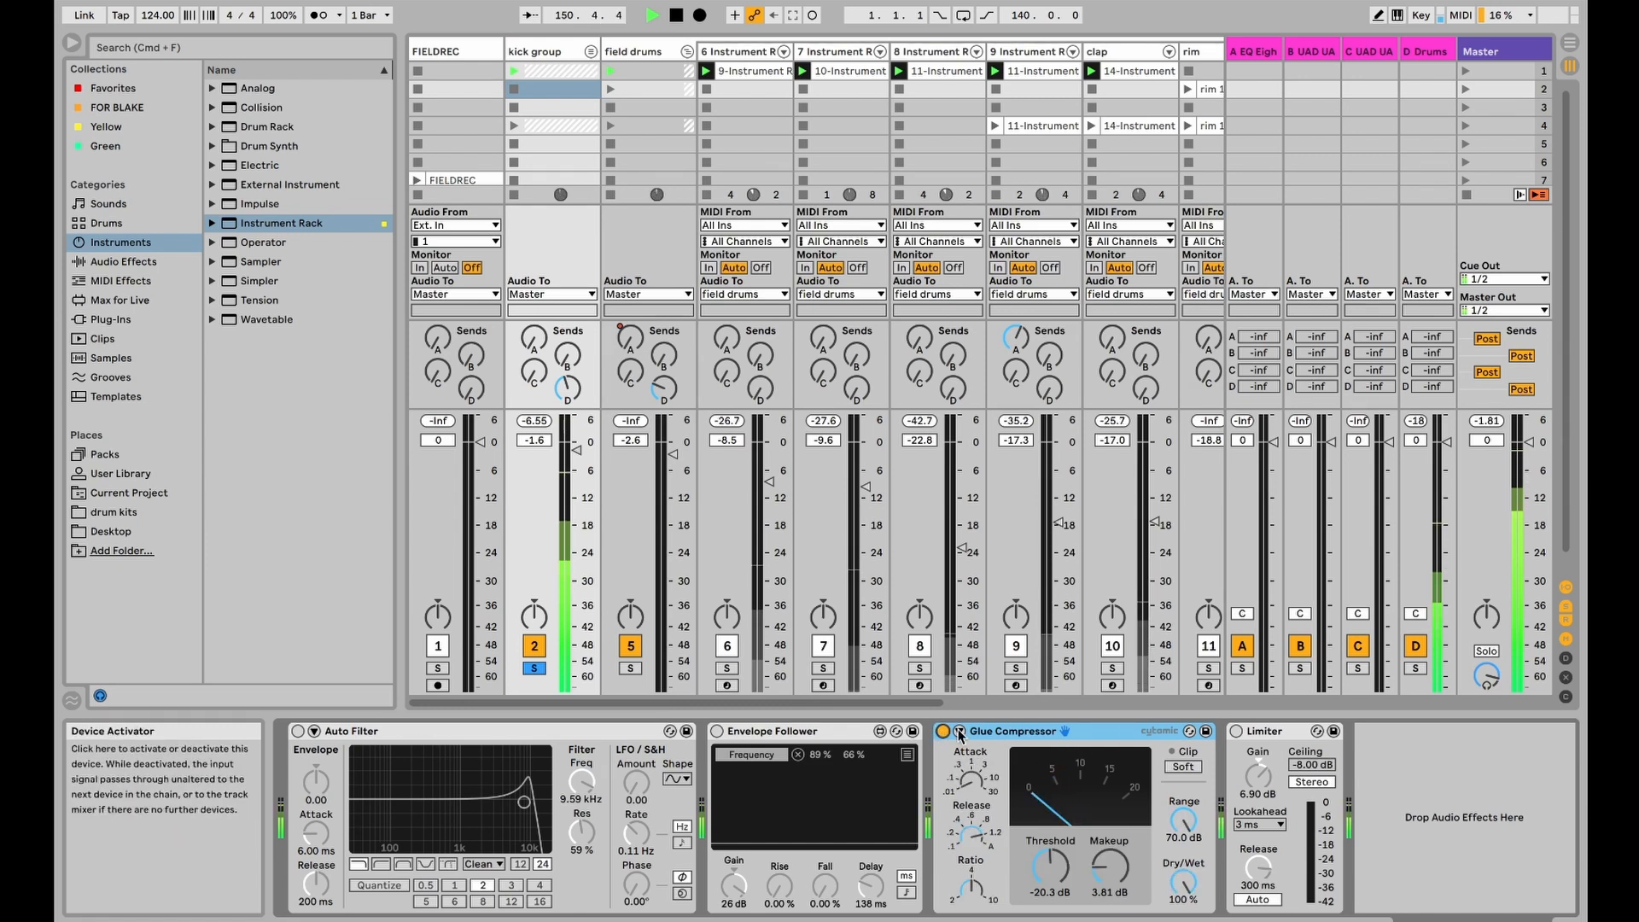
left_click(1235, 732)
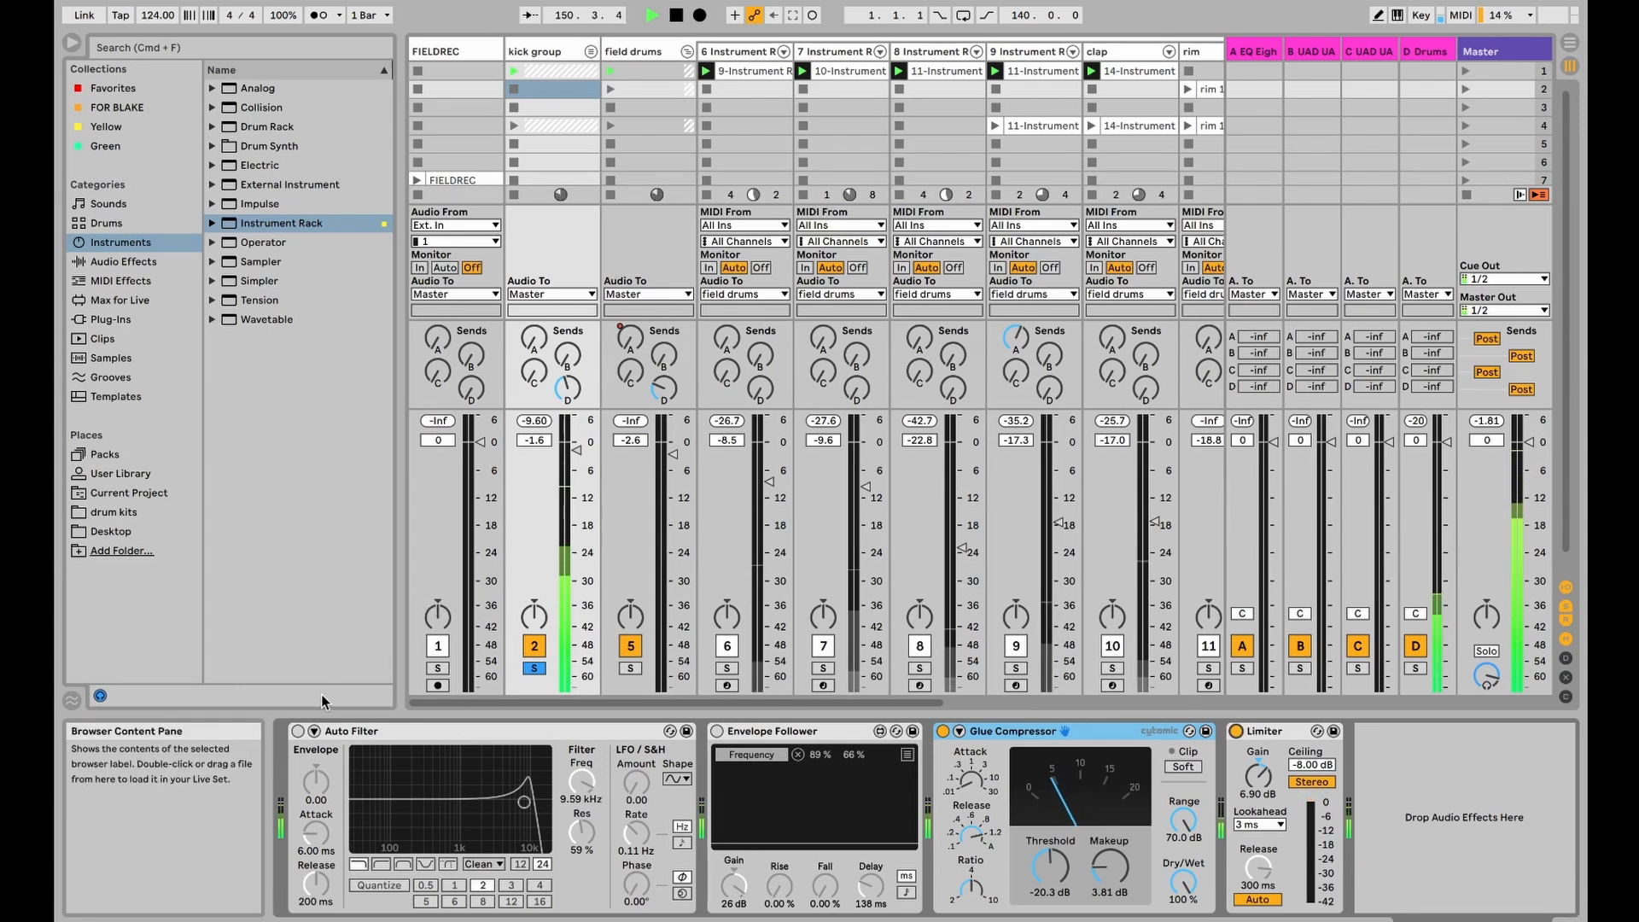
Step: Activate Auto Filter and Envelope Follower on the kick group and restart playback
key("space")
left_click(298, 732)
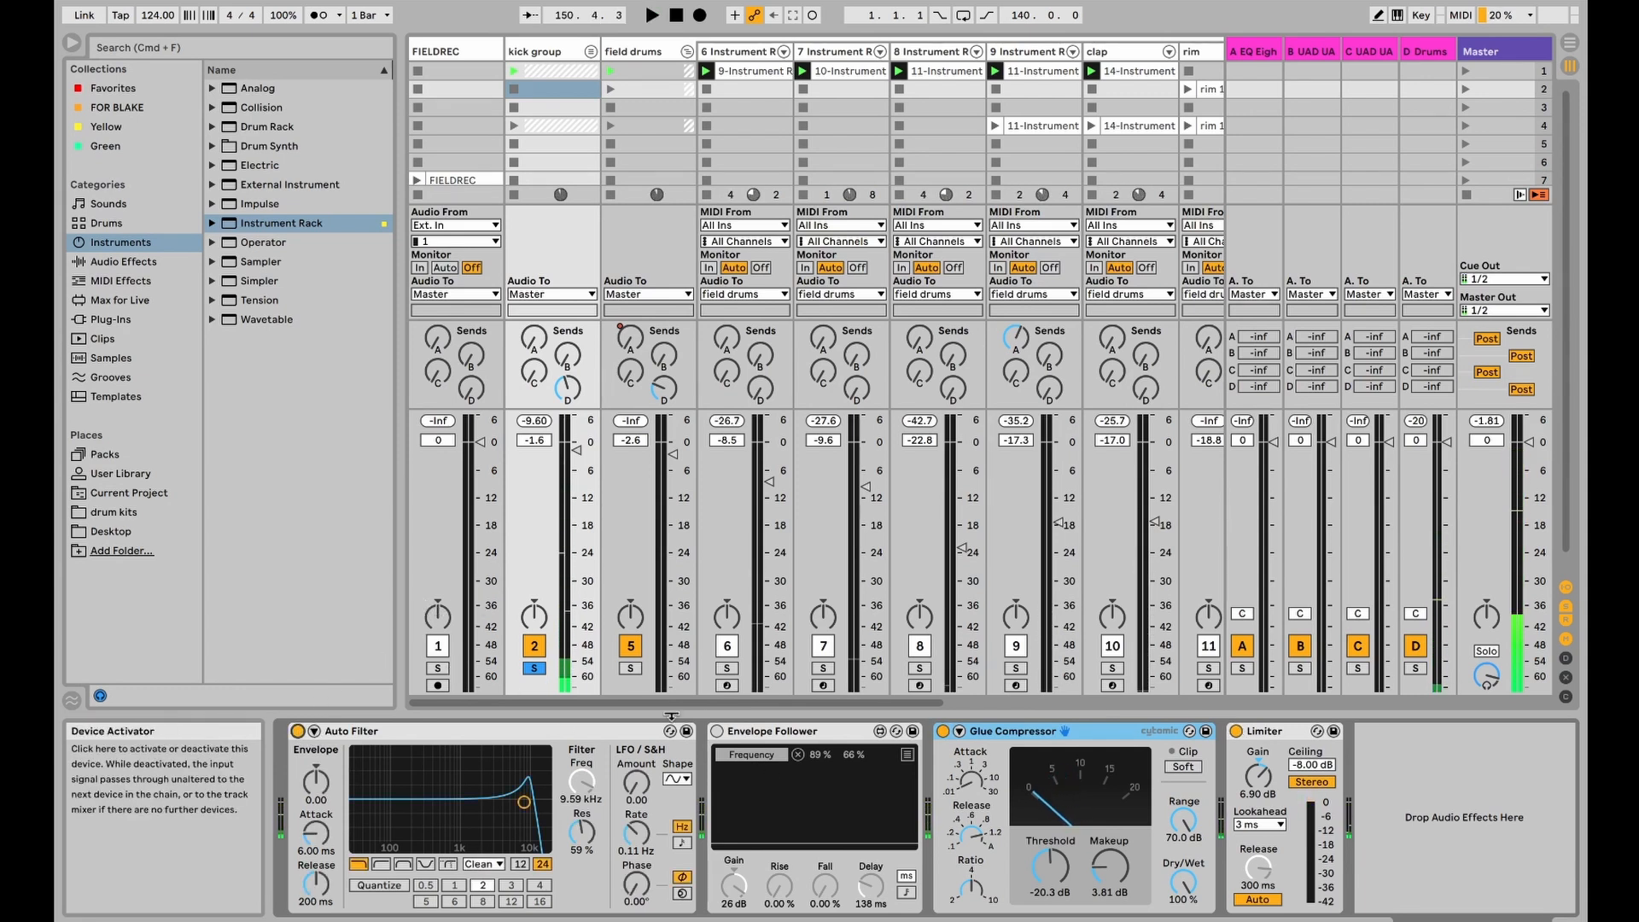
left_click(716, 731)
key("space")
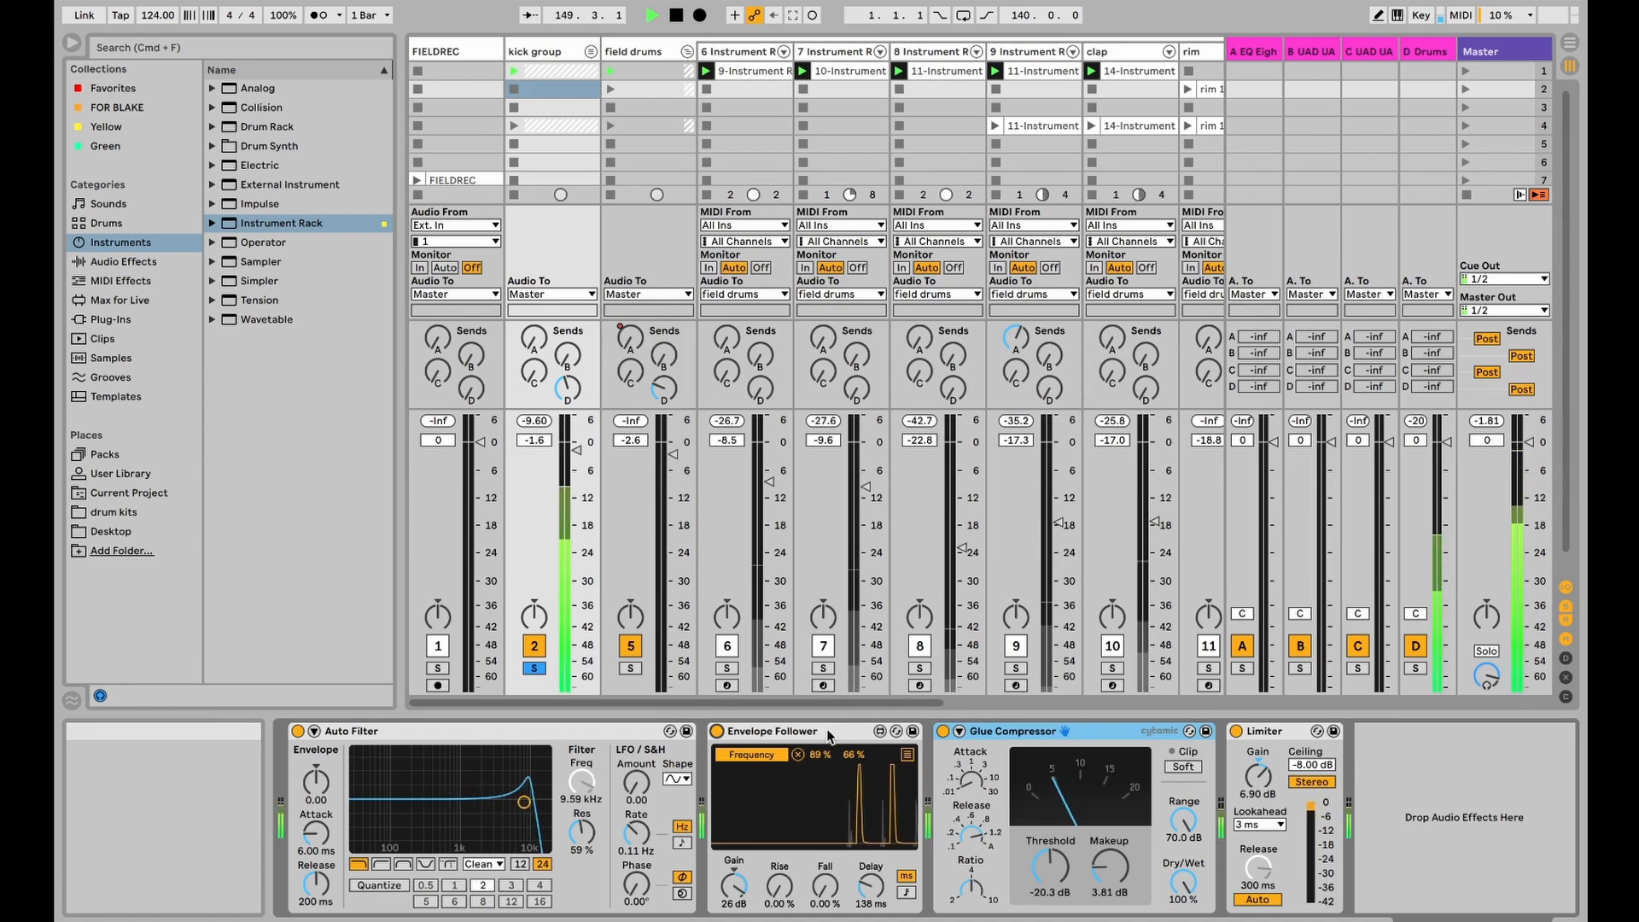
Step: Select Auto Filter and Envelope Follower together and toggle them to compare the kick group's sound
left_click(822, 730)
left_click(382, 731, "shift")
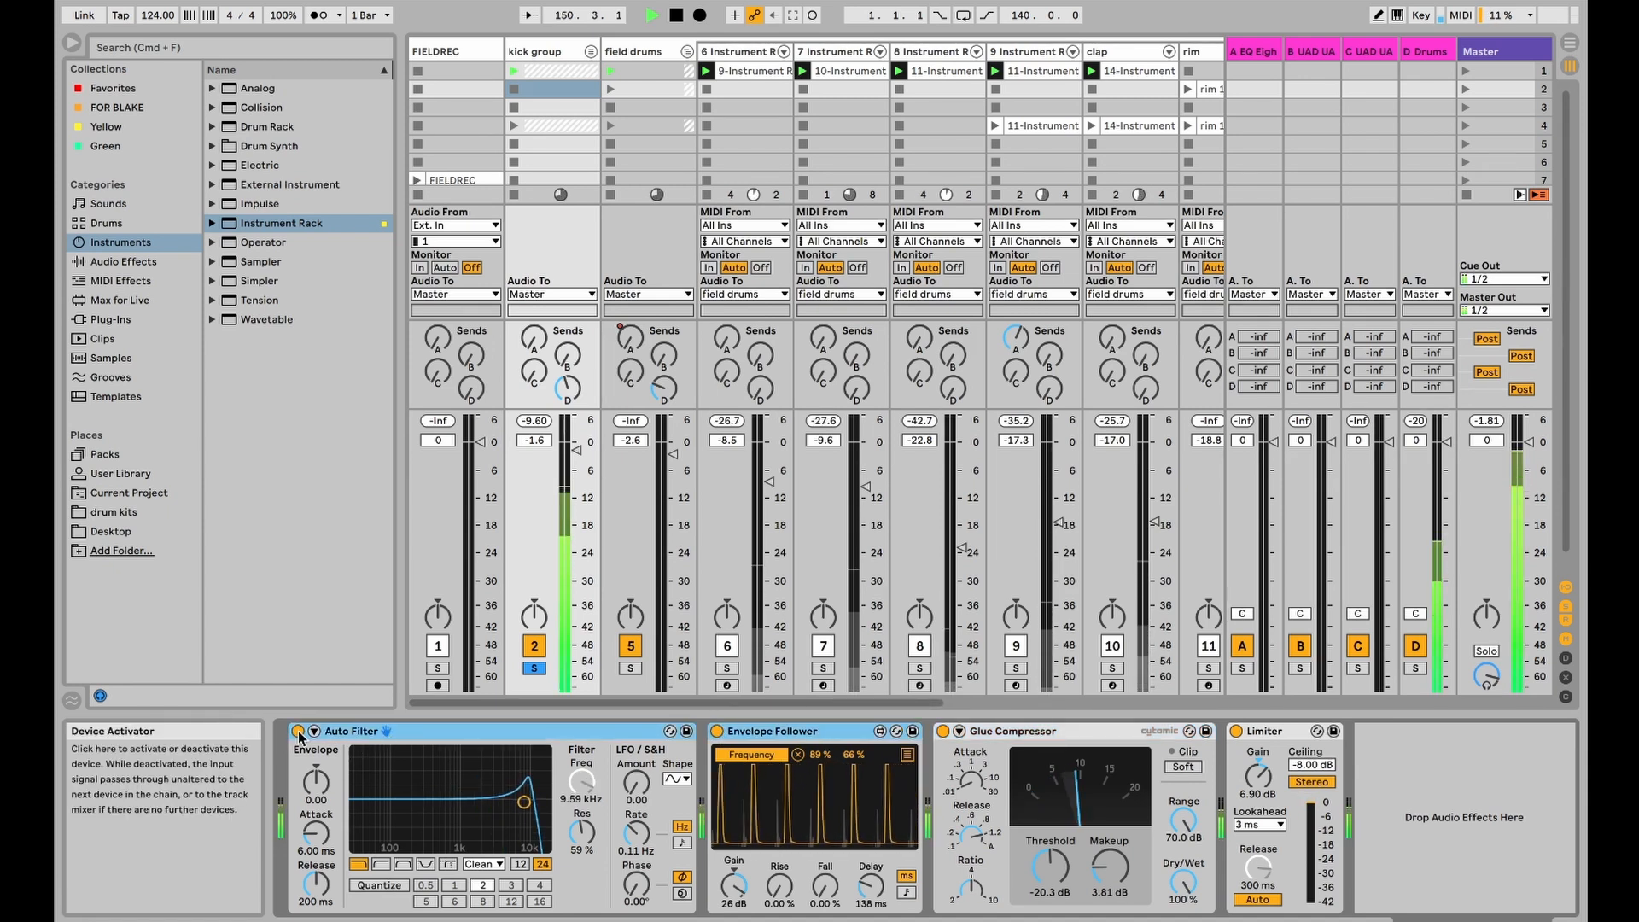
left_click(298, 732)
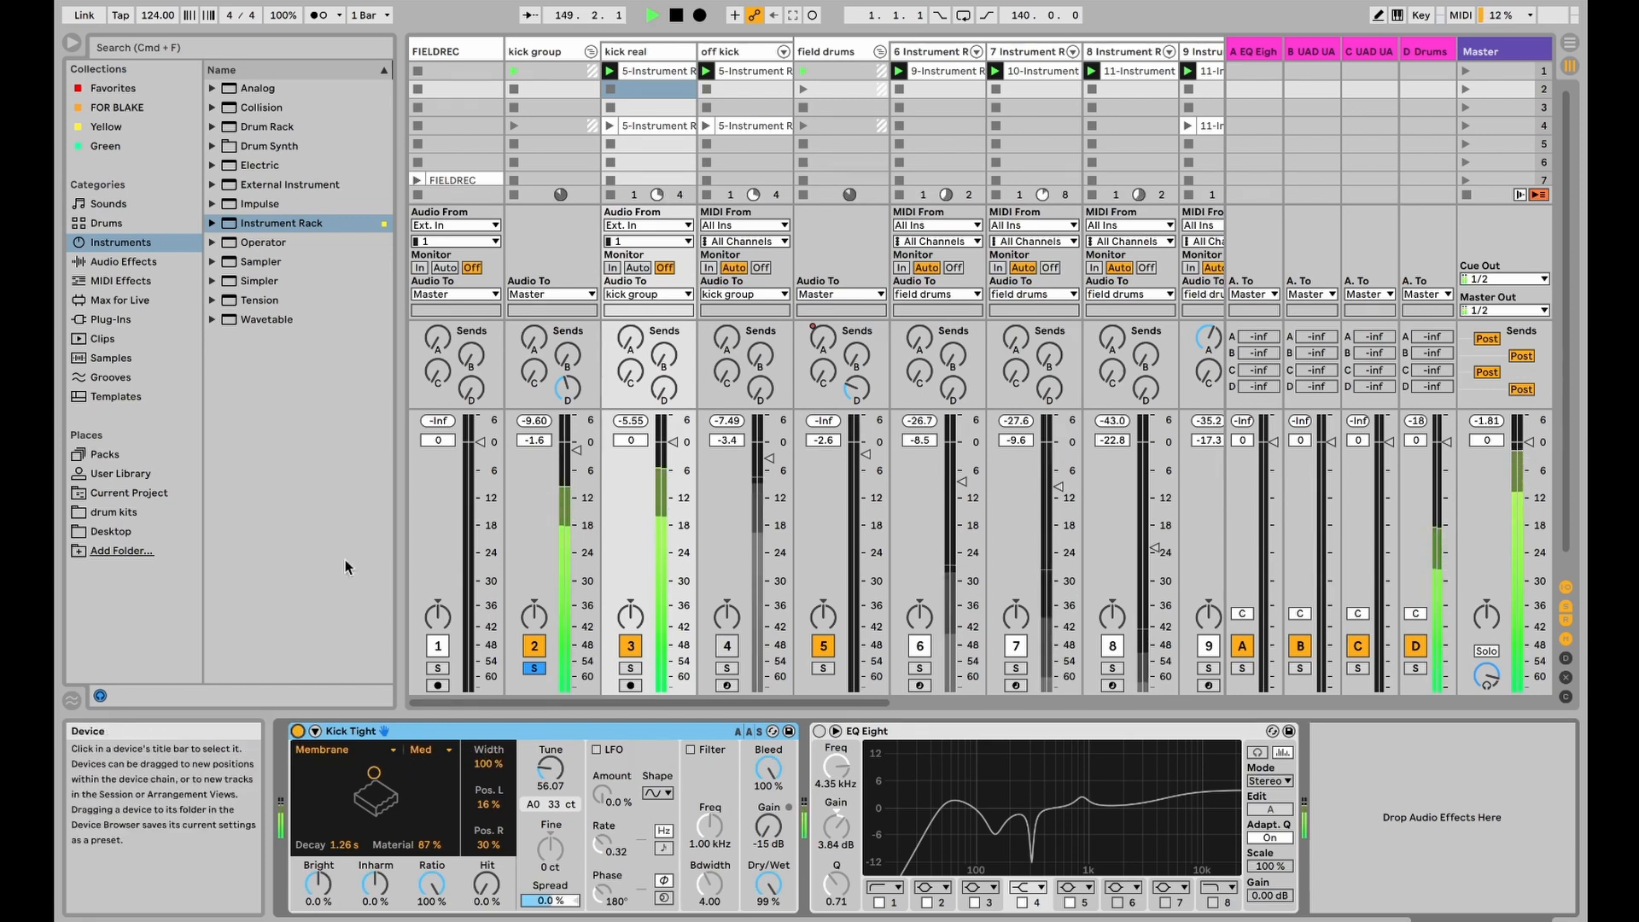
Step: List the Corpus presets among the audio effects and select the kick real track
left_click(128, 261)
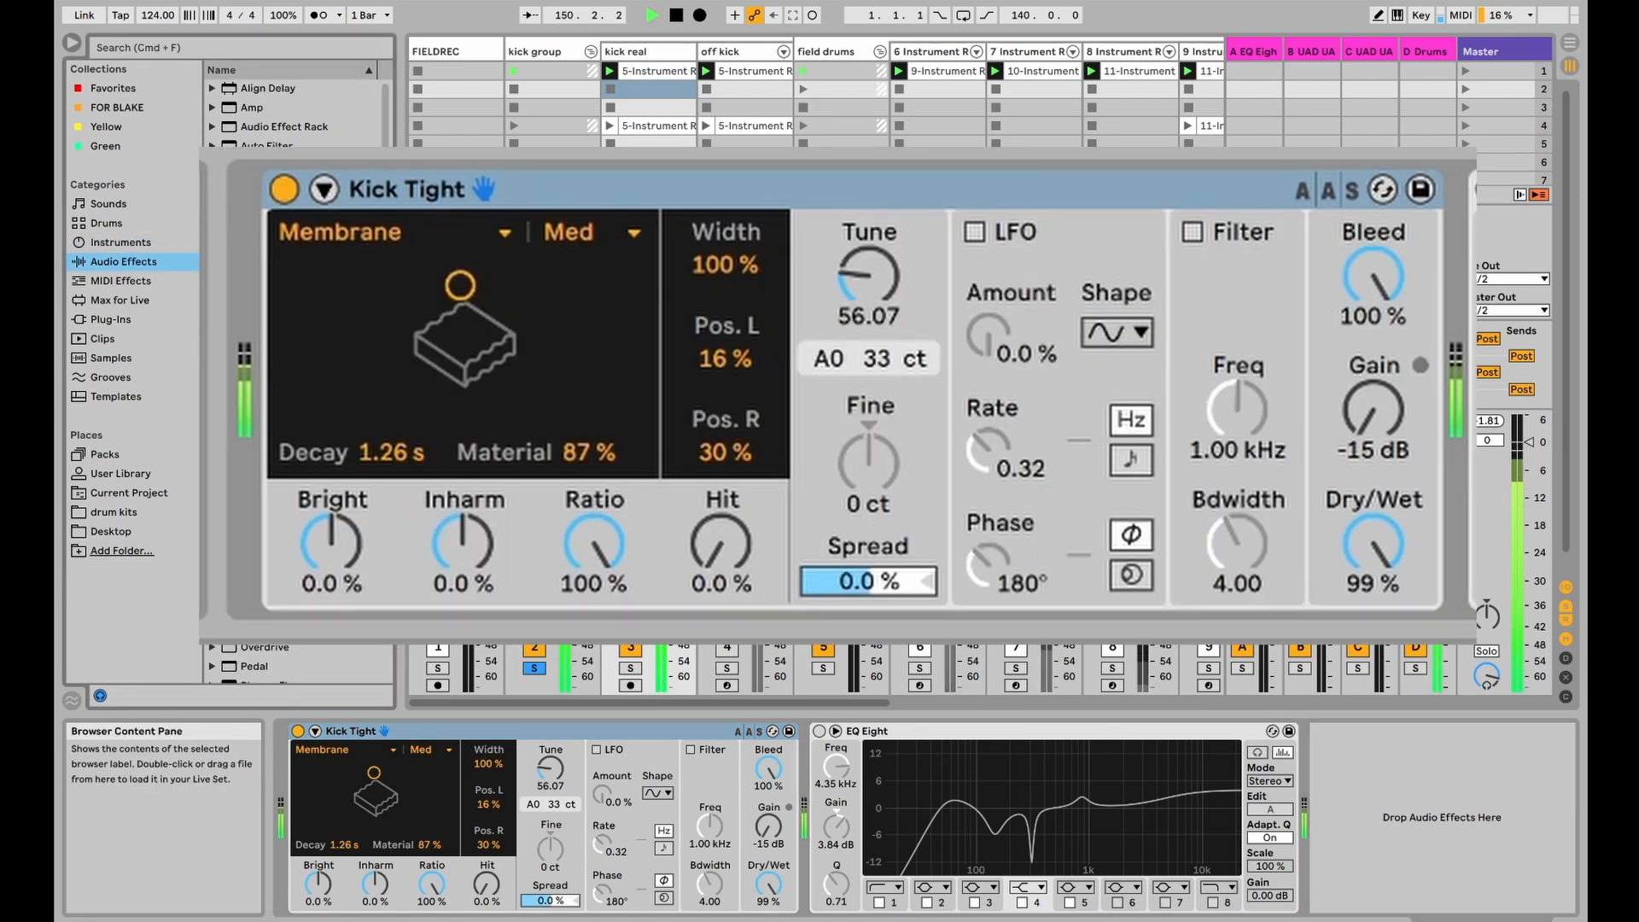
left_click(213, 281)
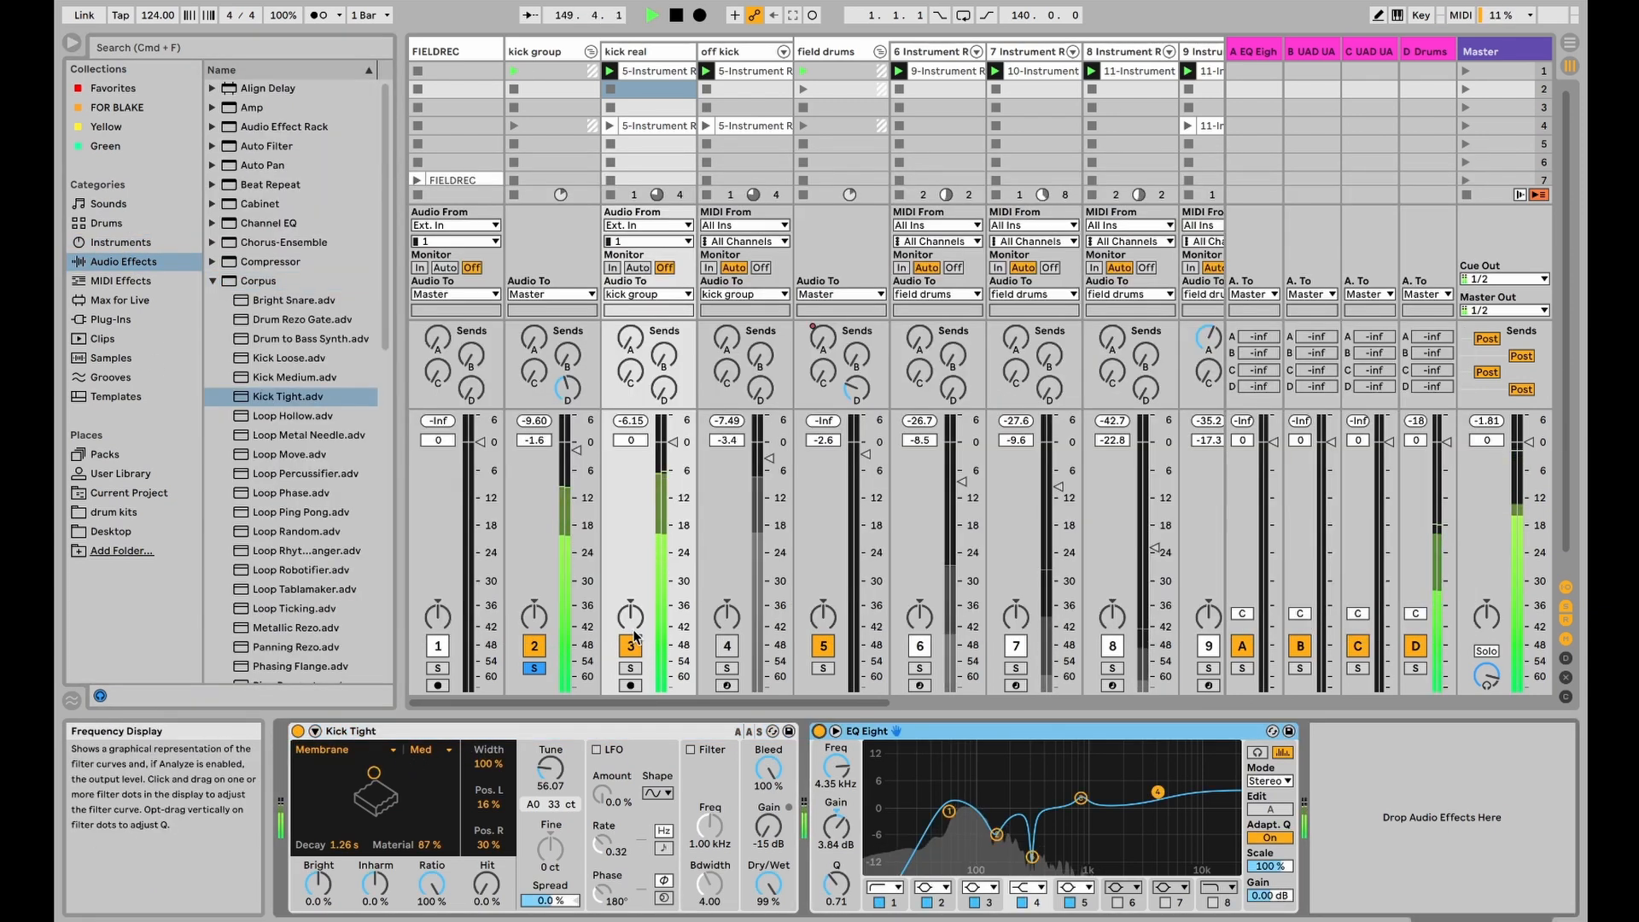
left_click(629, 52)
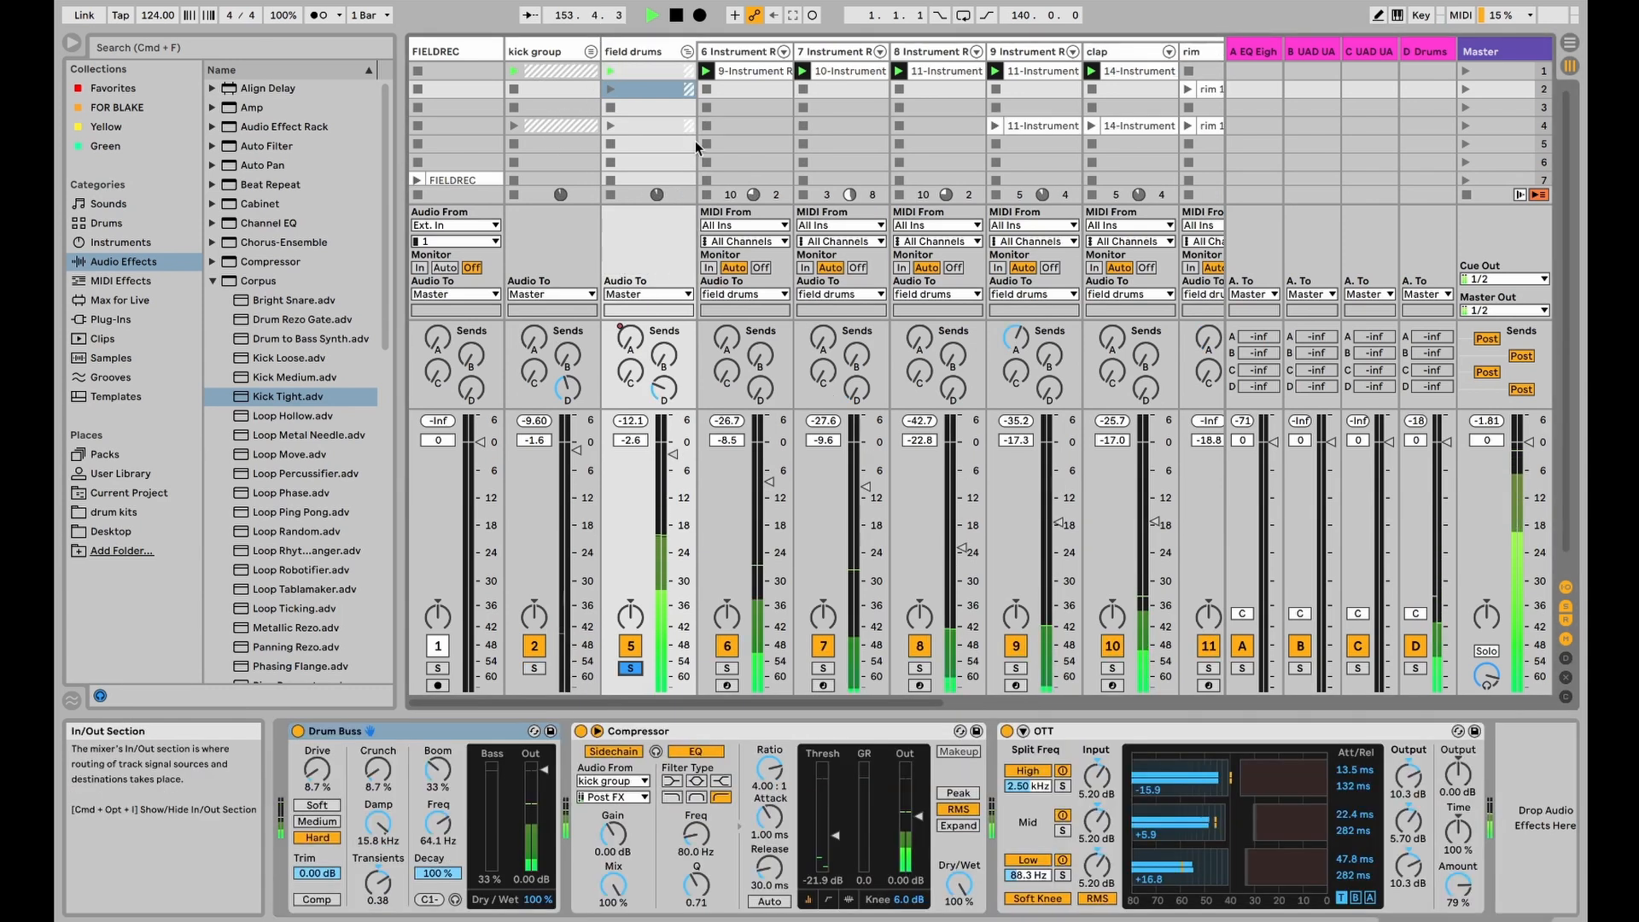
Step: Open the field drums group, solo the 6 Instrument Rack track, and inspect its clip notes and FIELDREC sample with playback
left_click(687, 52)
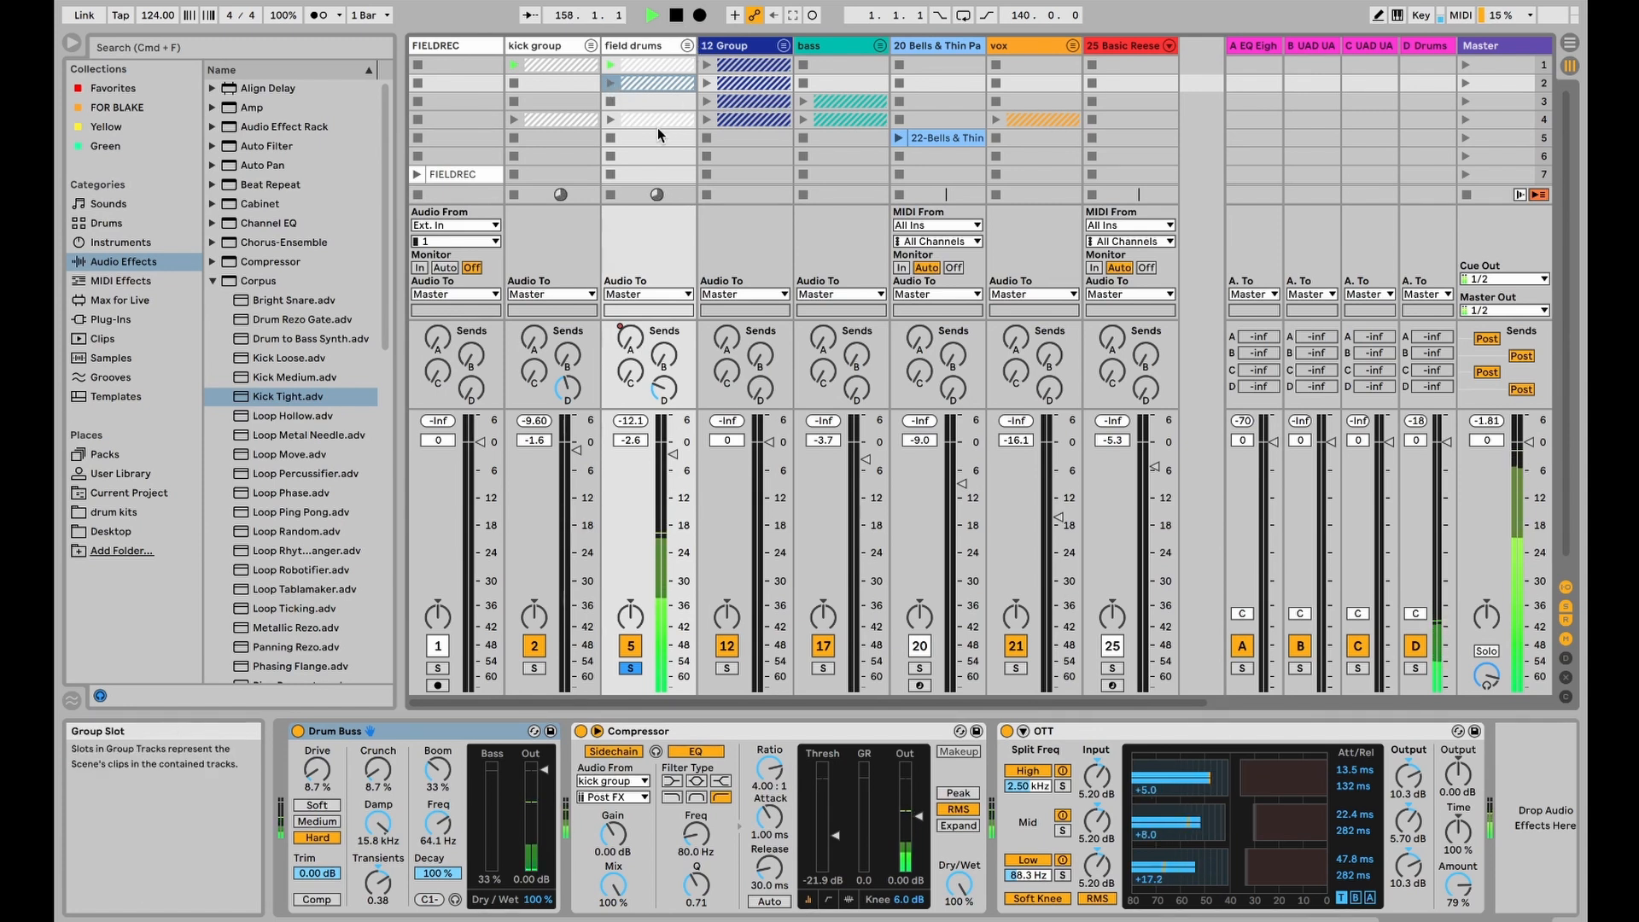
left_click(685, 47)
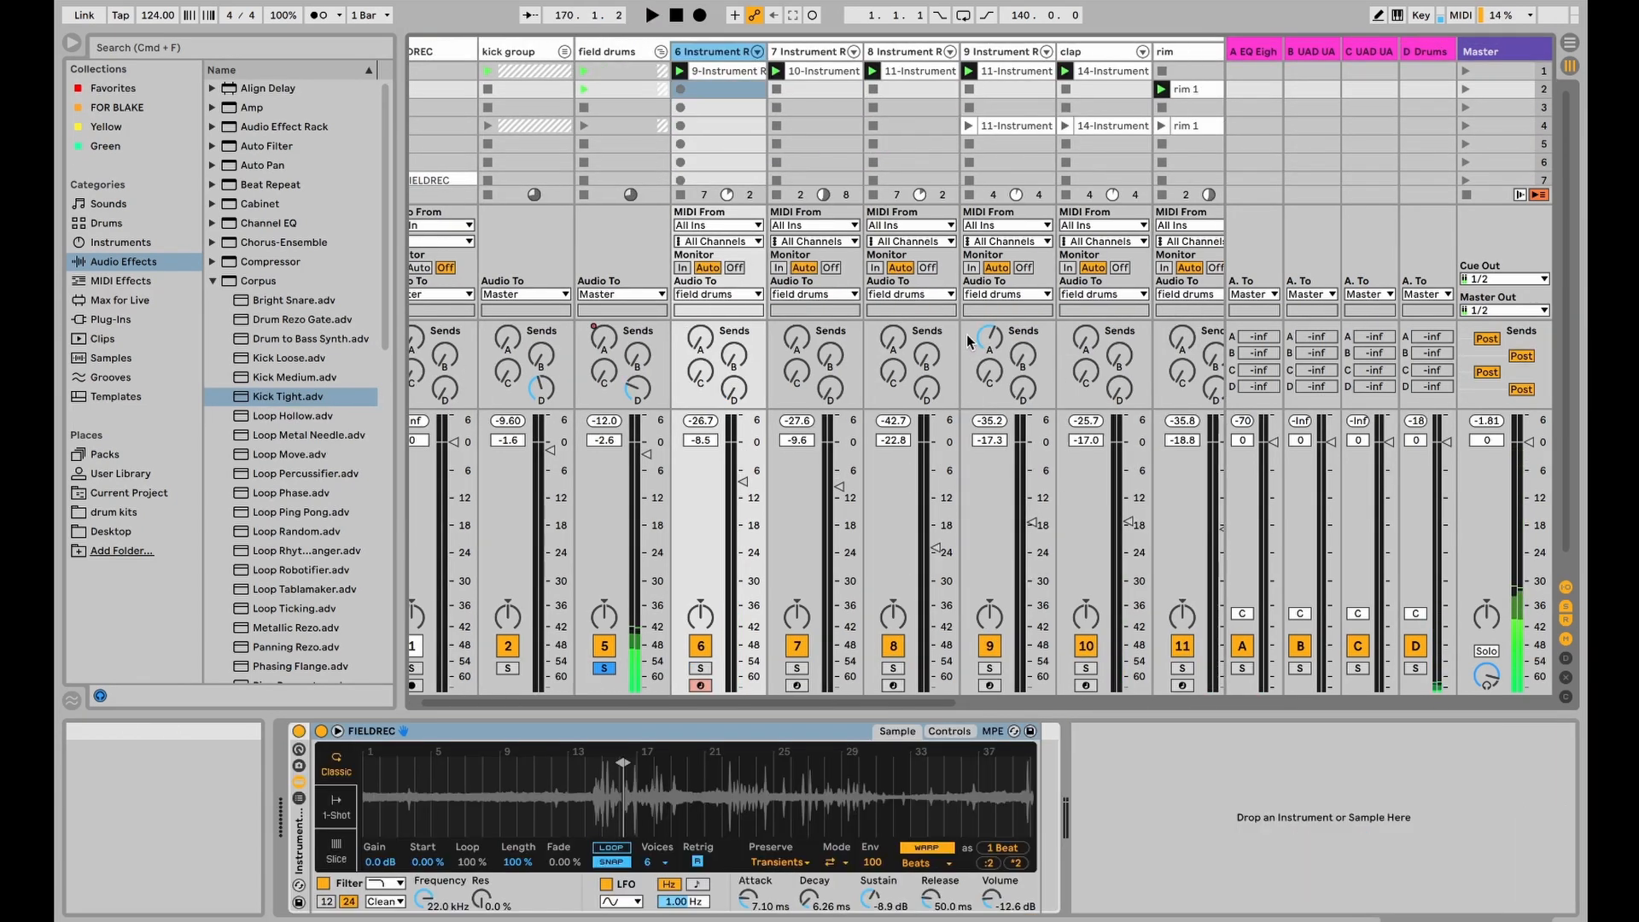
left_click(700, 668)
key("space")
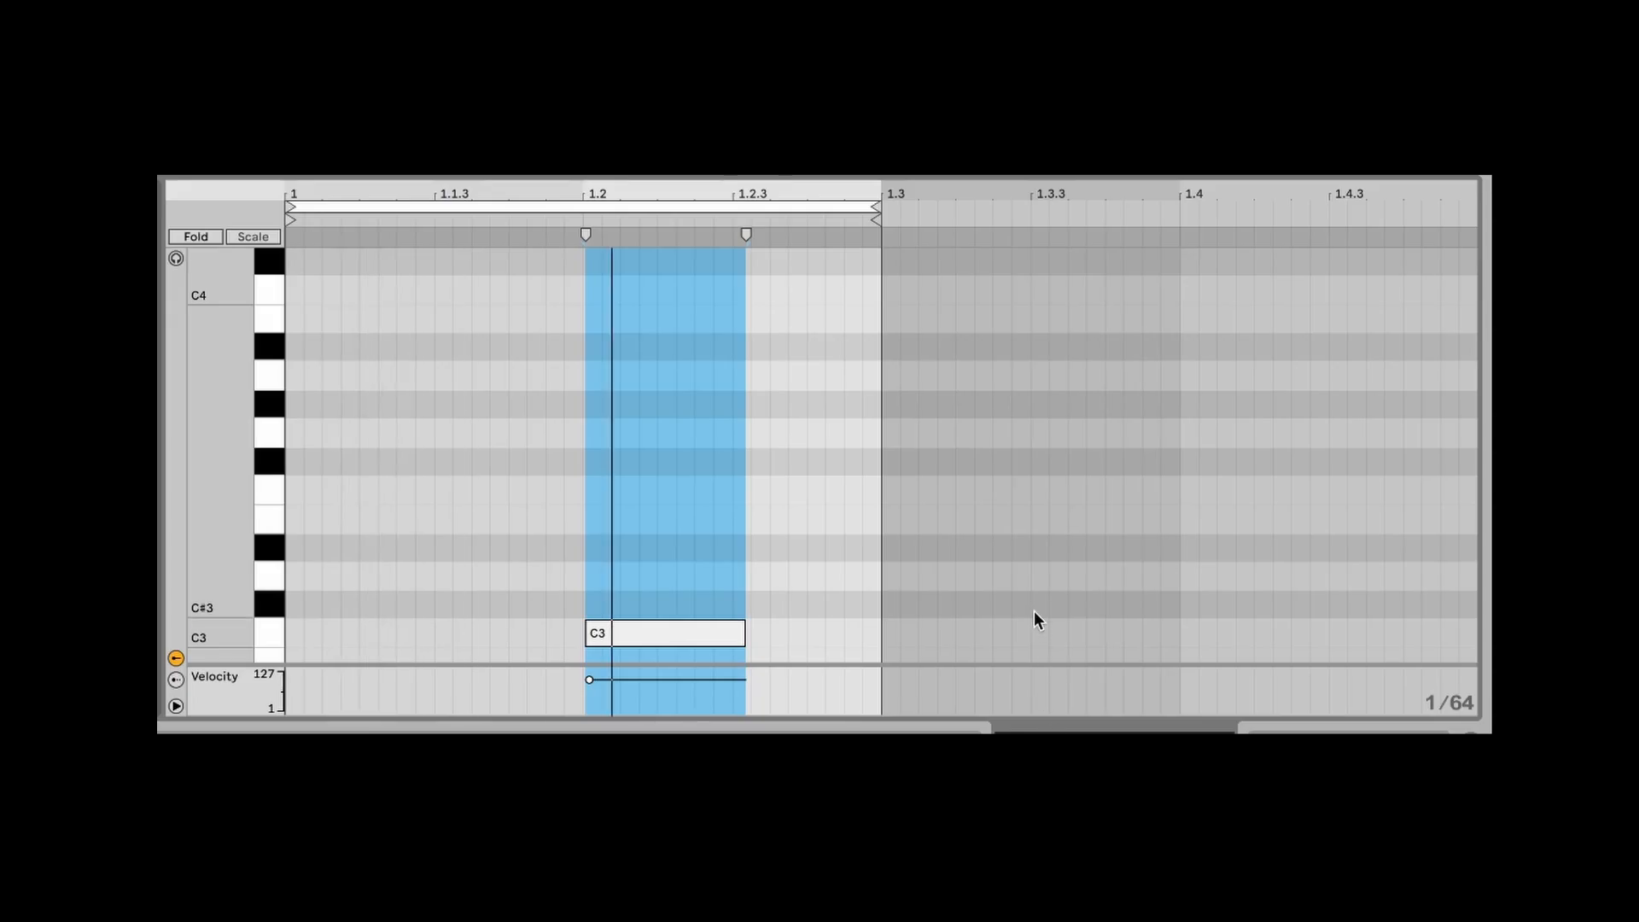
left_click(1066, 618)
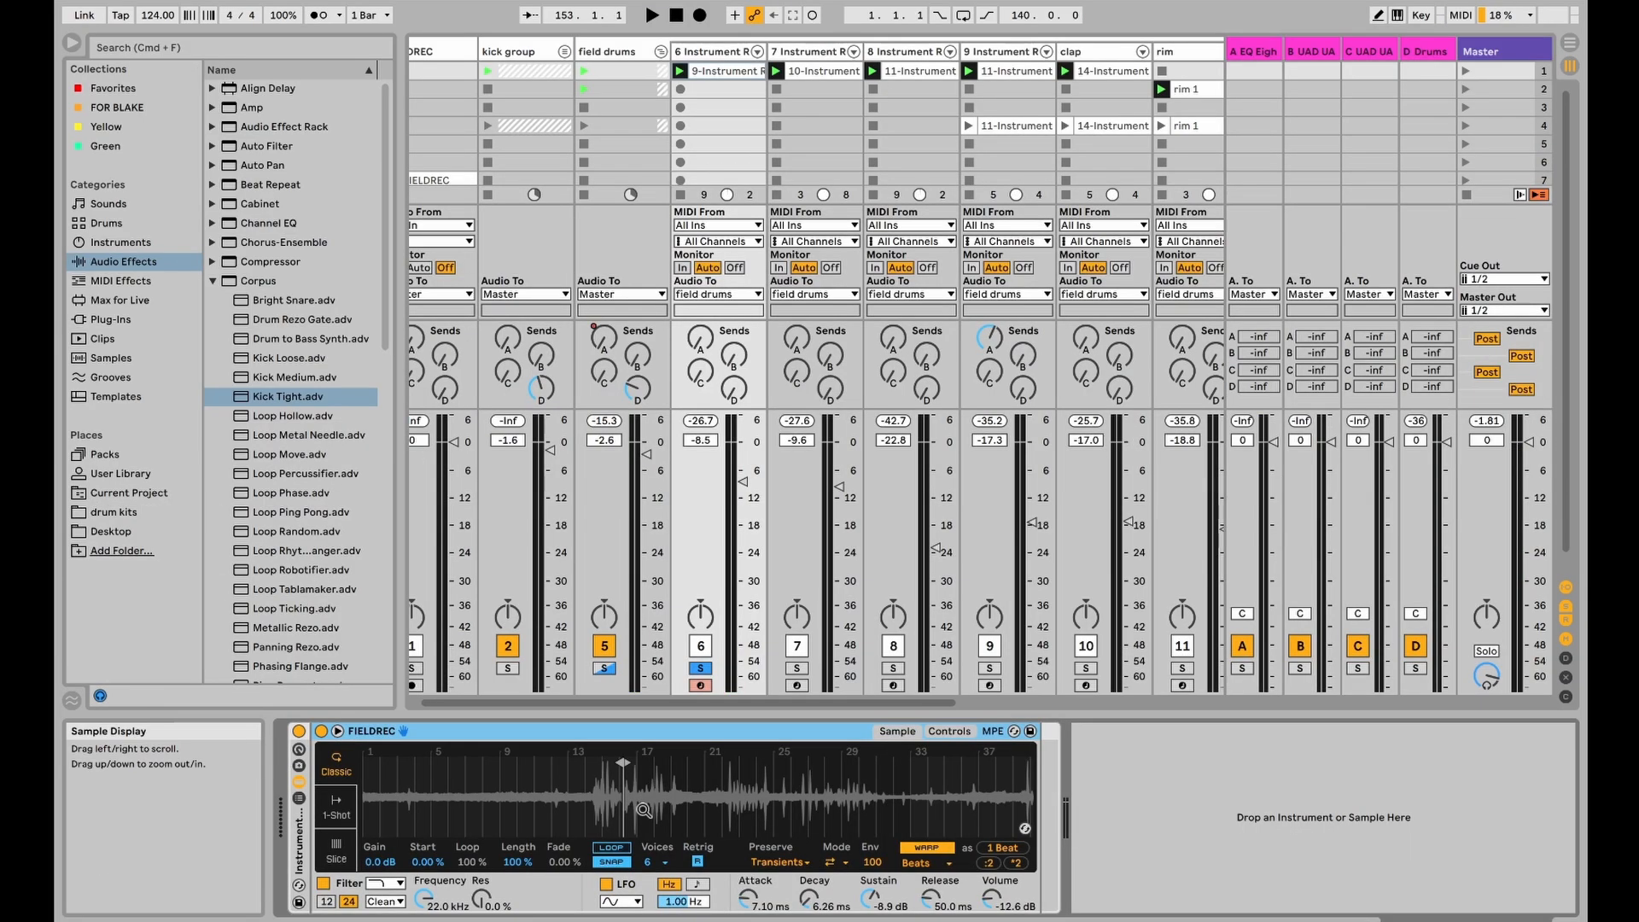
left_click_drag(646, 798, 634, 798)
key("space")
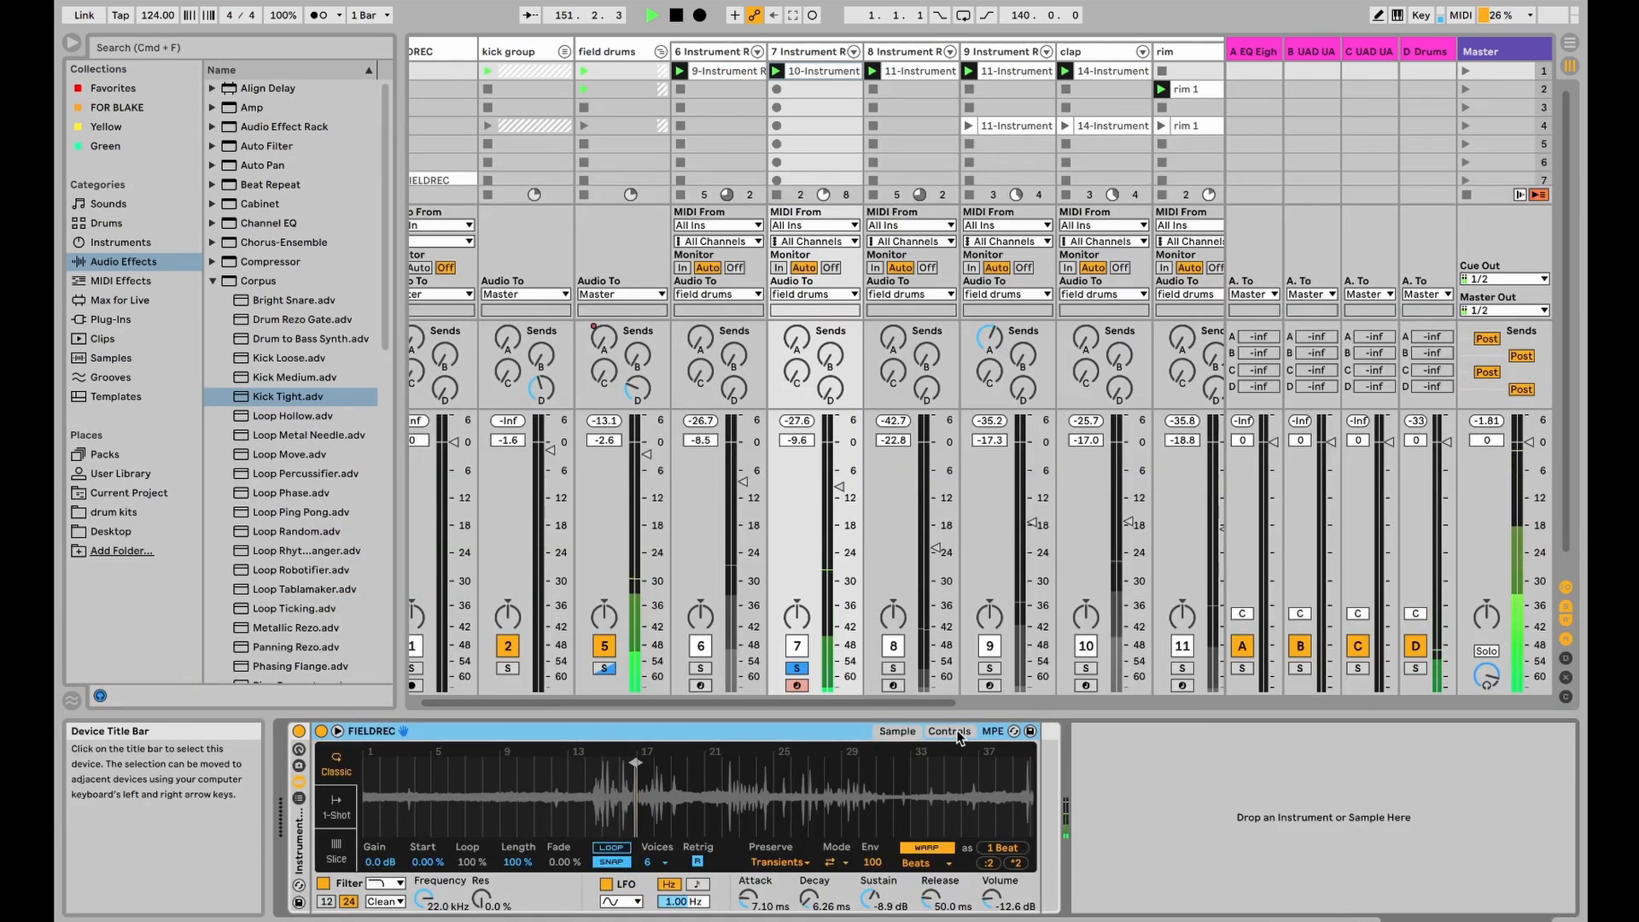
Step: Show the Simpler controls and sample view of the 7 Instrument Rack track, along with its clip's MIDI notes
left_click(952, 733)
left_click(909, 732)
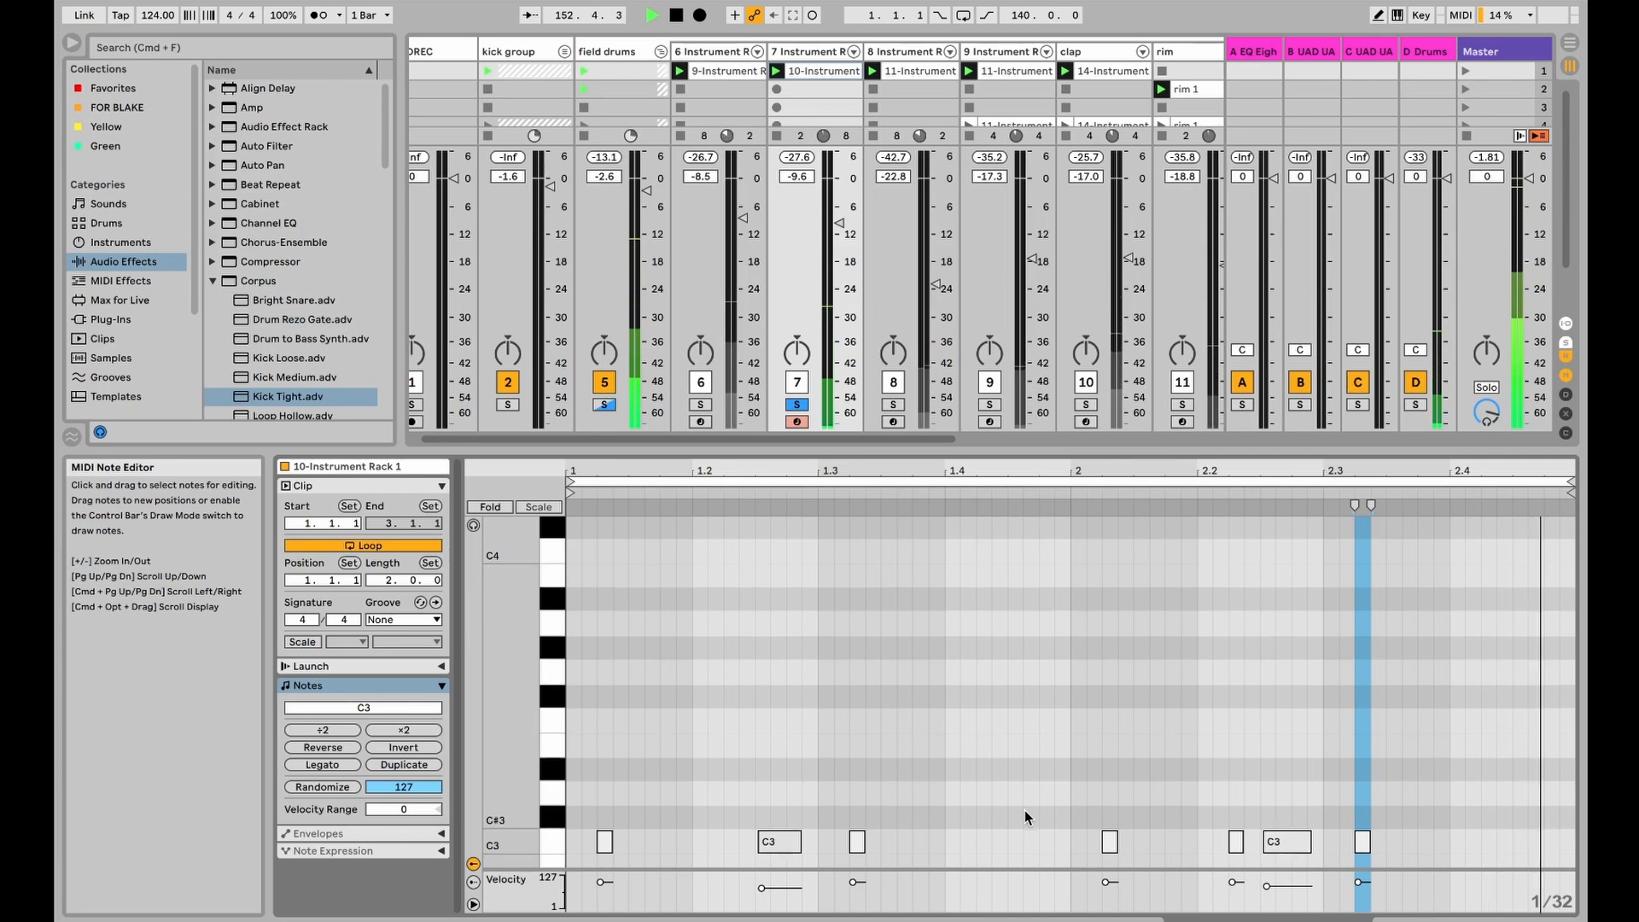
scroll(1026, 814, "down", 1)
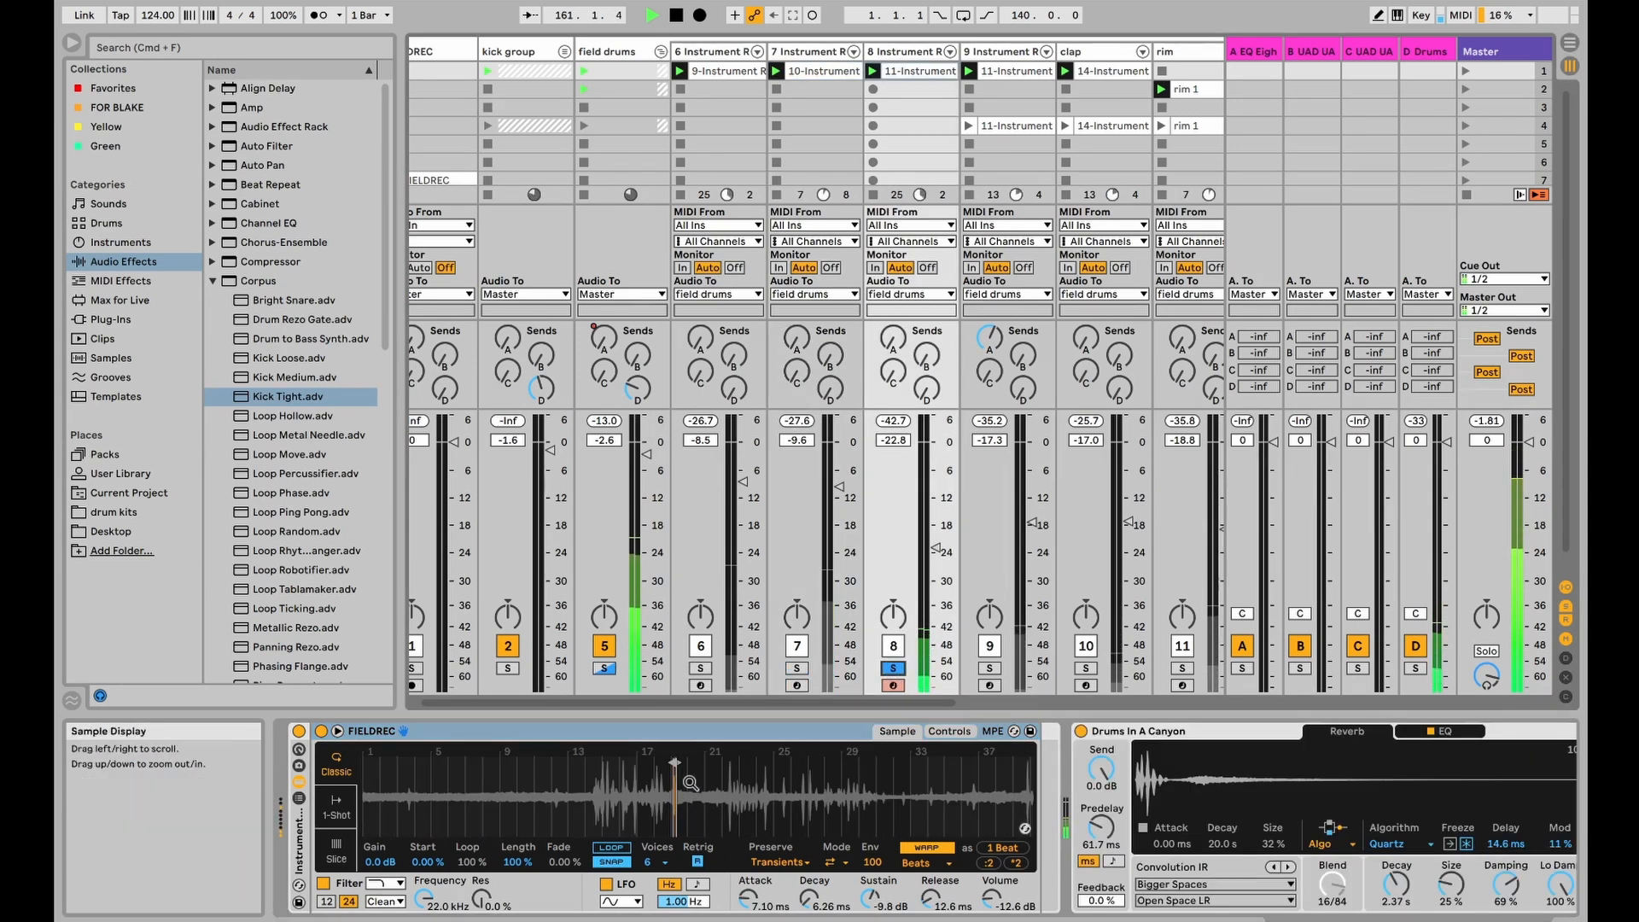
Step: Zoom in on the FIELDREC slice of the 8 Instrument Rack track and activate its Drums In A Canyon reverb and EQ Eight
left_click_drag(809, 751, 783, 783)
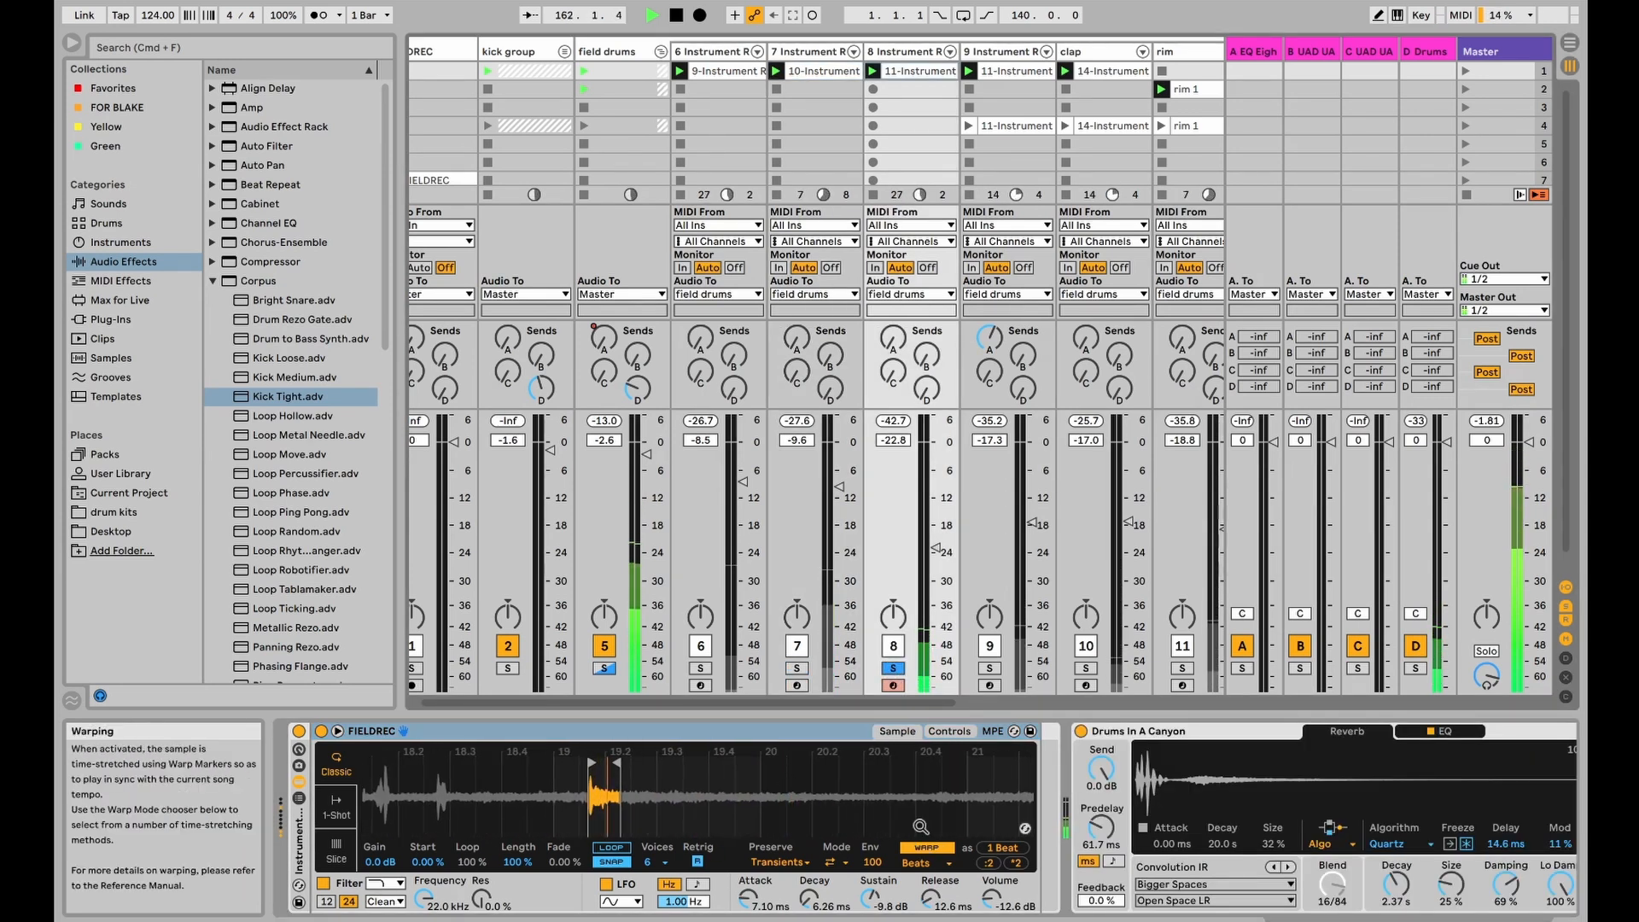
left_click(943, 732)
scroll(939, 743, "right", 5)
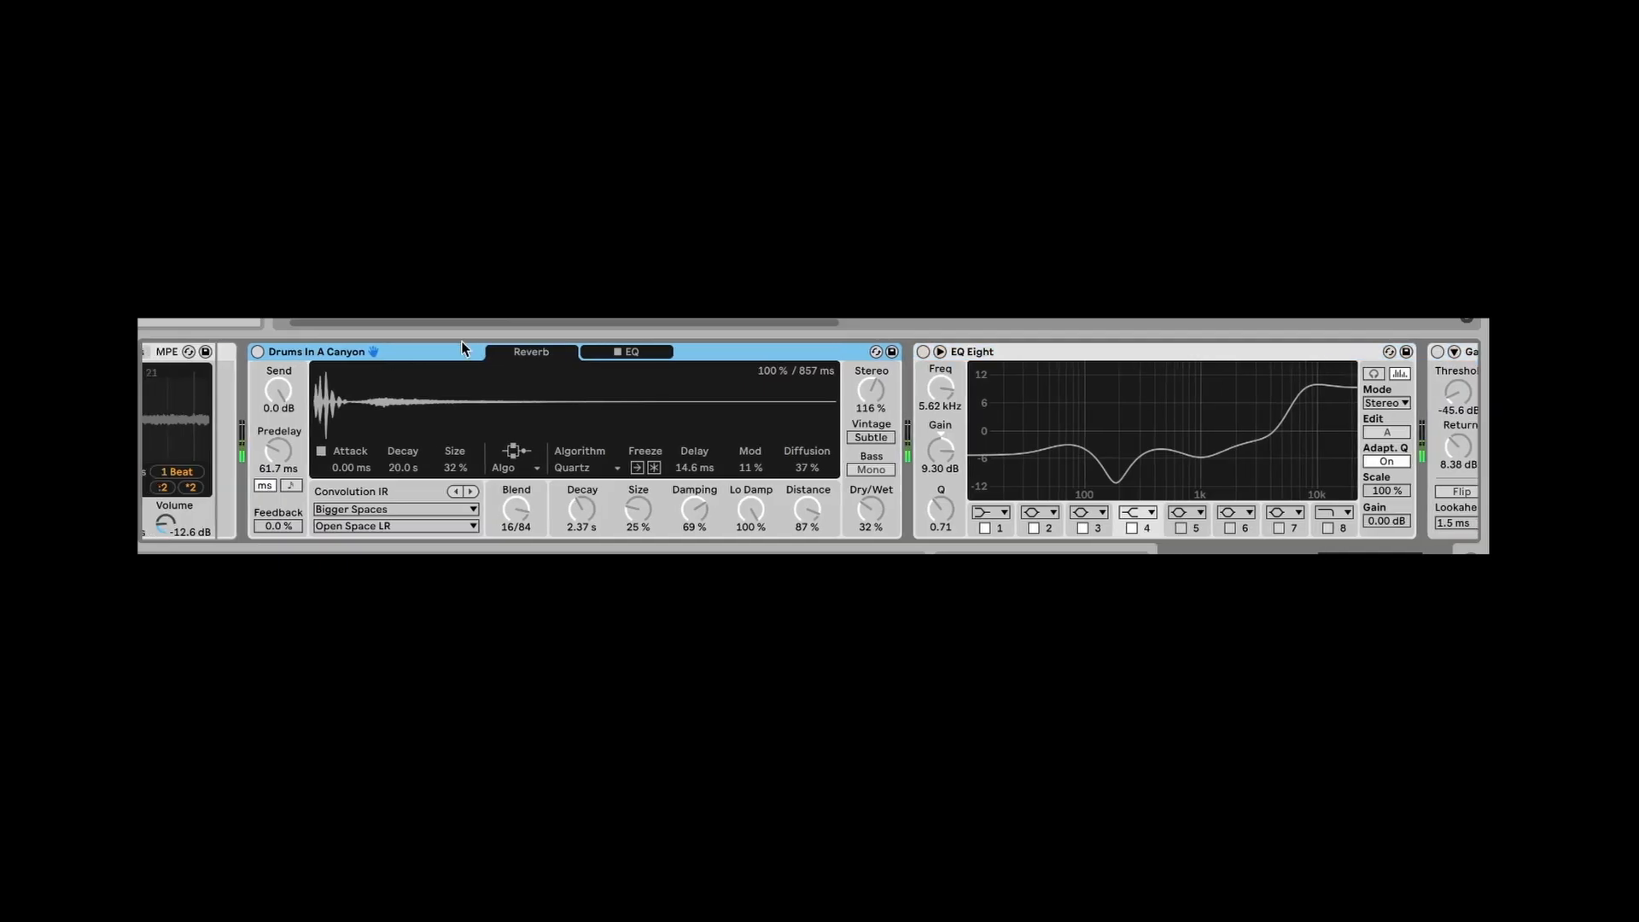
scroll(290, 353, "left", 2)
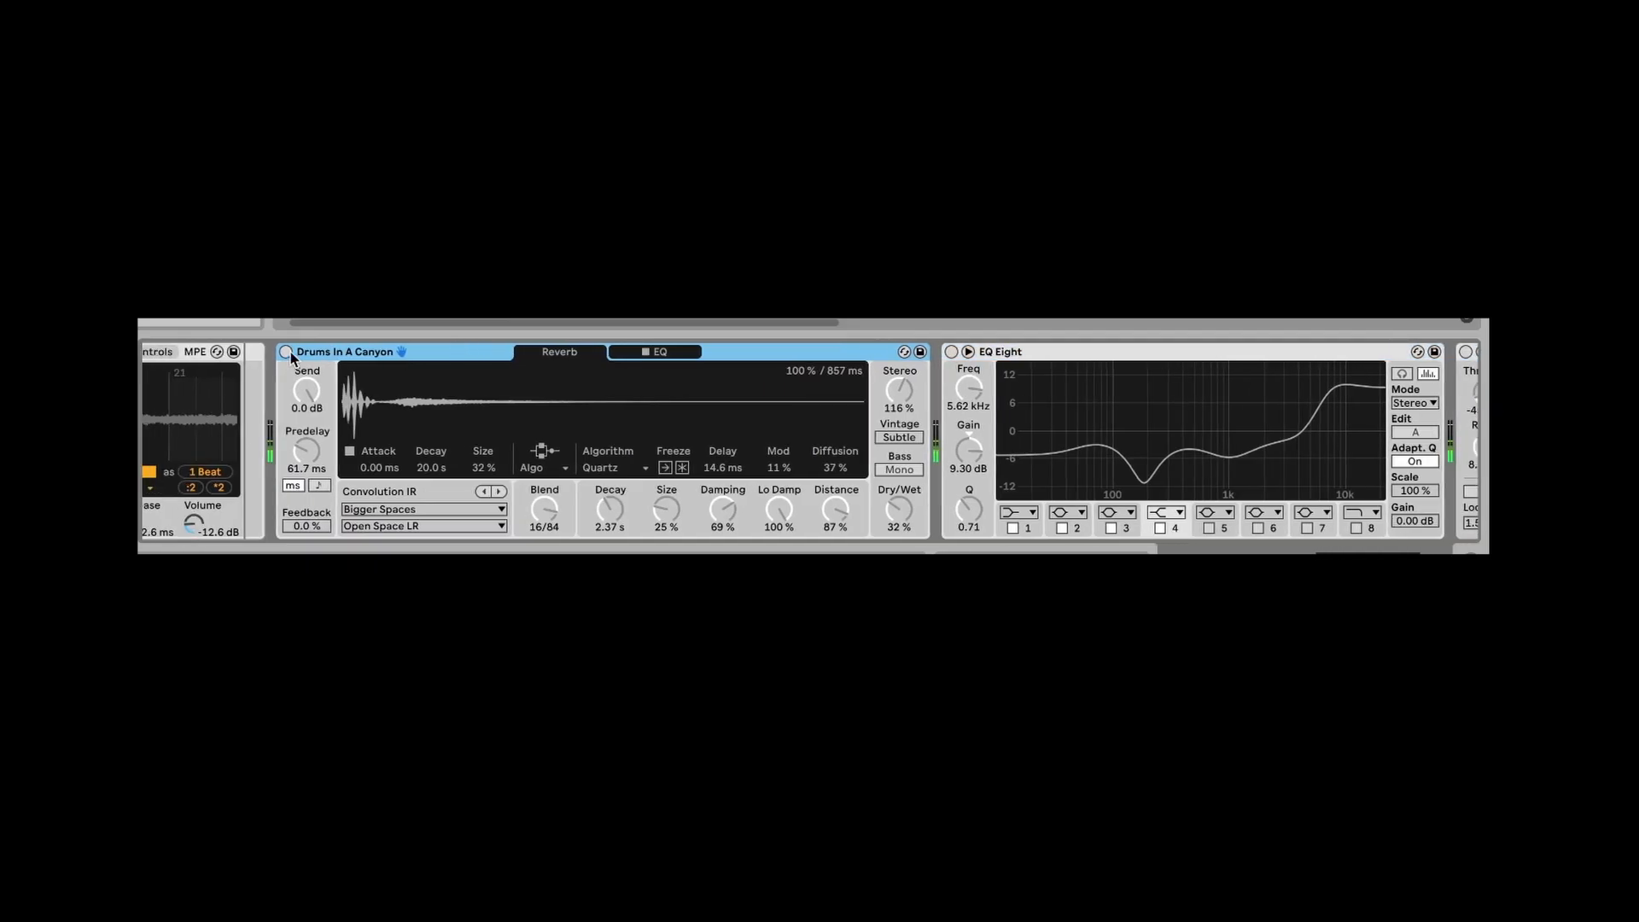
left_click(950, 353)
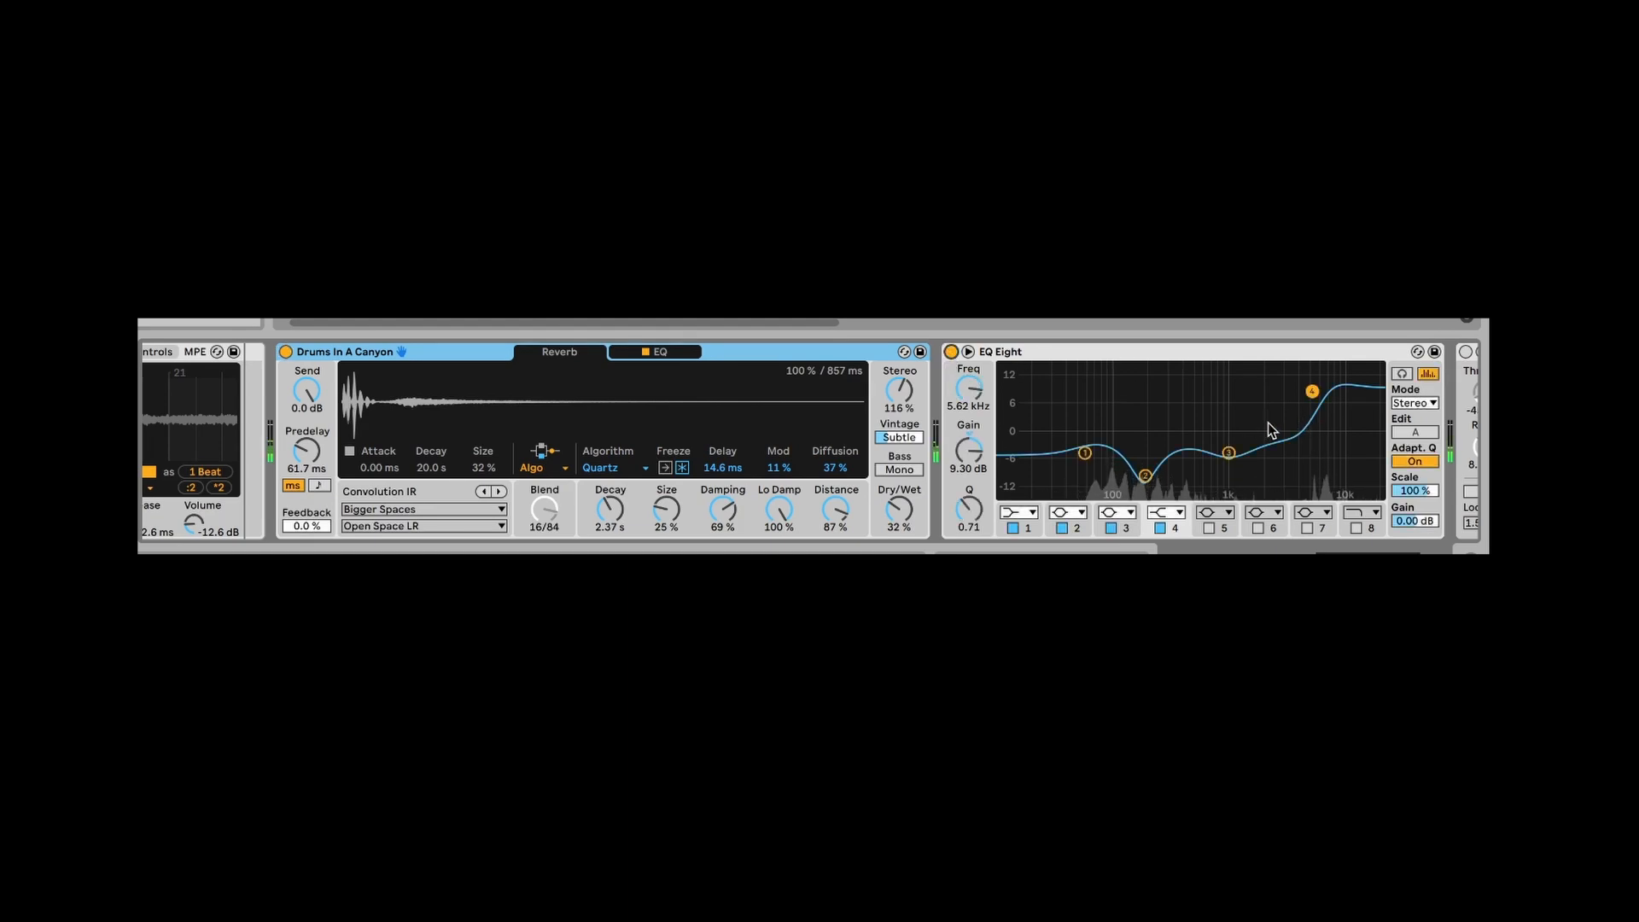
scroll(1267, 423, "right", 10)
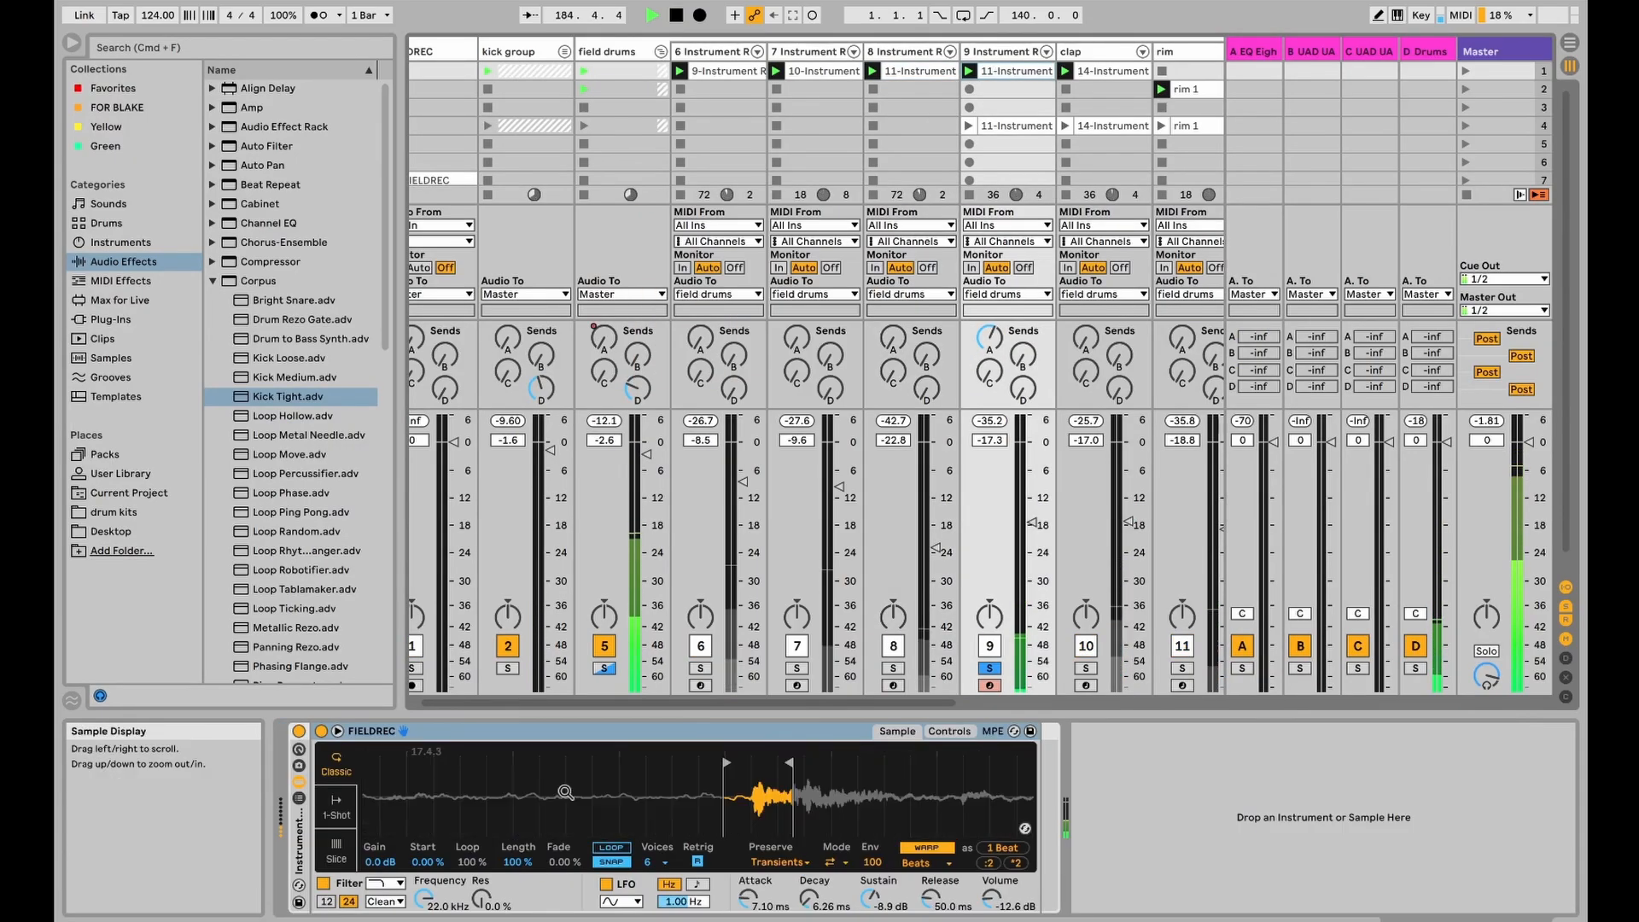
Step: Show the MIDI notes of the 9 Instrument Rack track's clip and rename the track as hh
left_click(1238, 920)
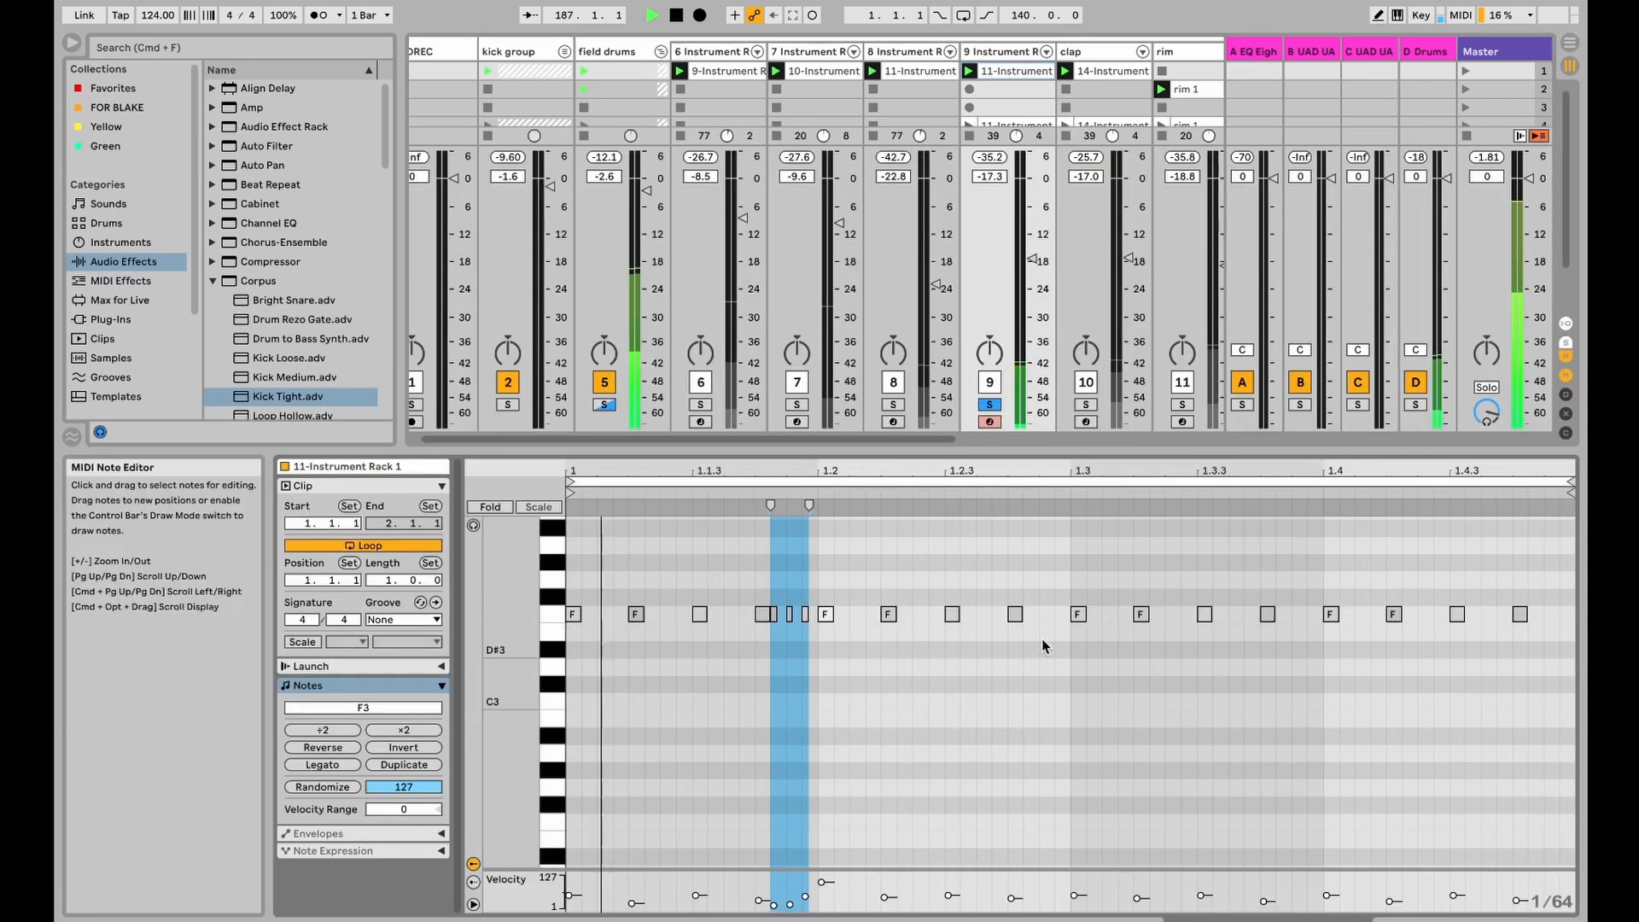
left_click(985, 403)
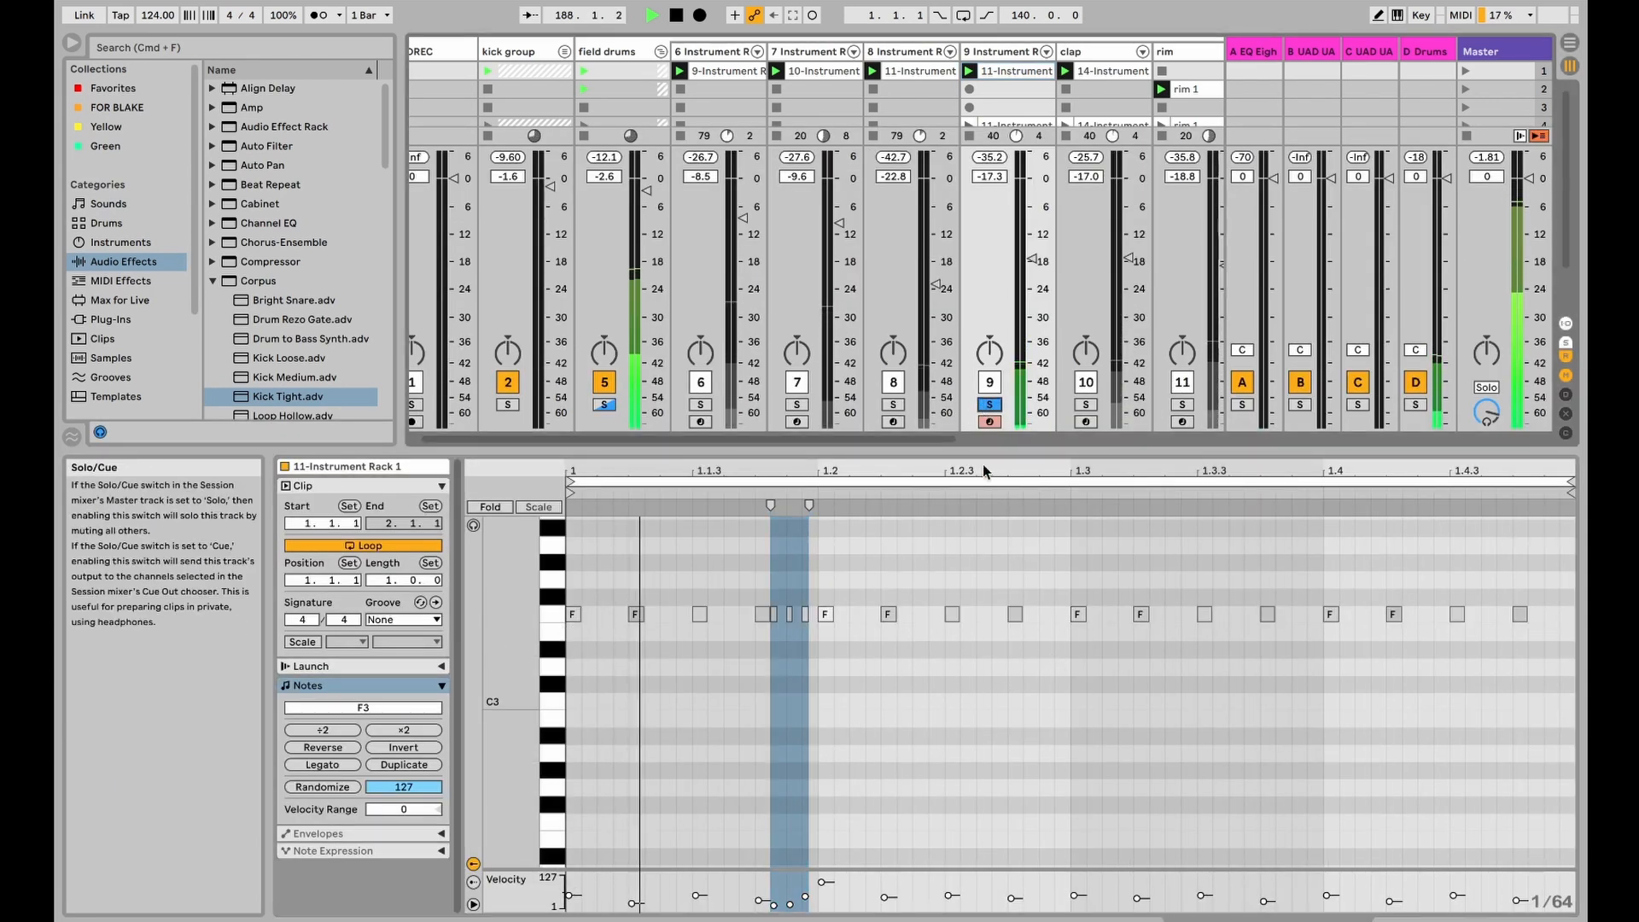
double_click(1013, 55)
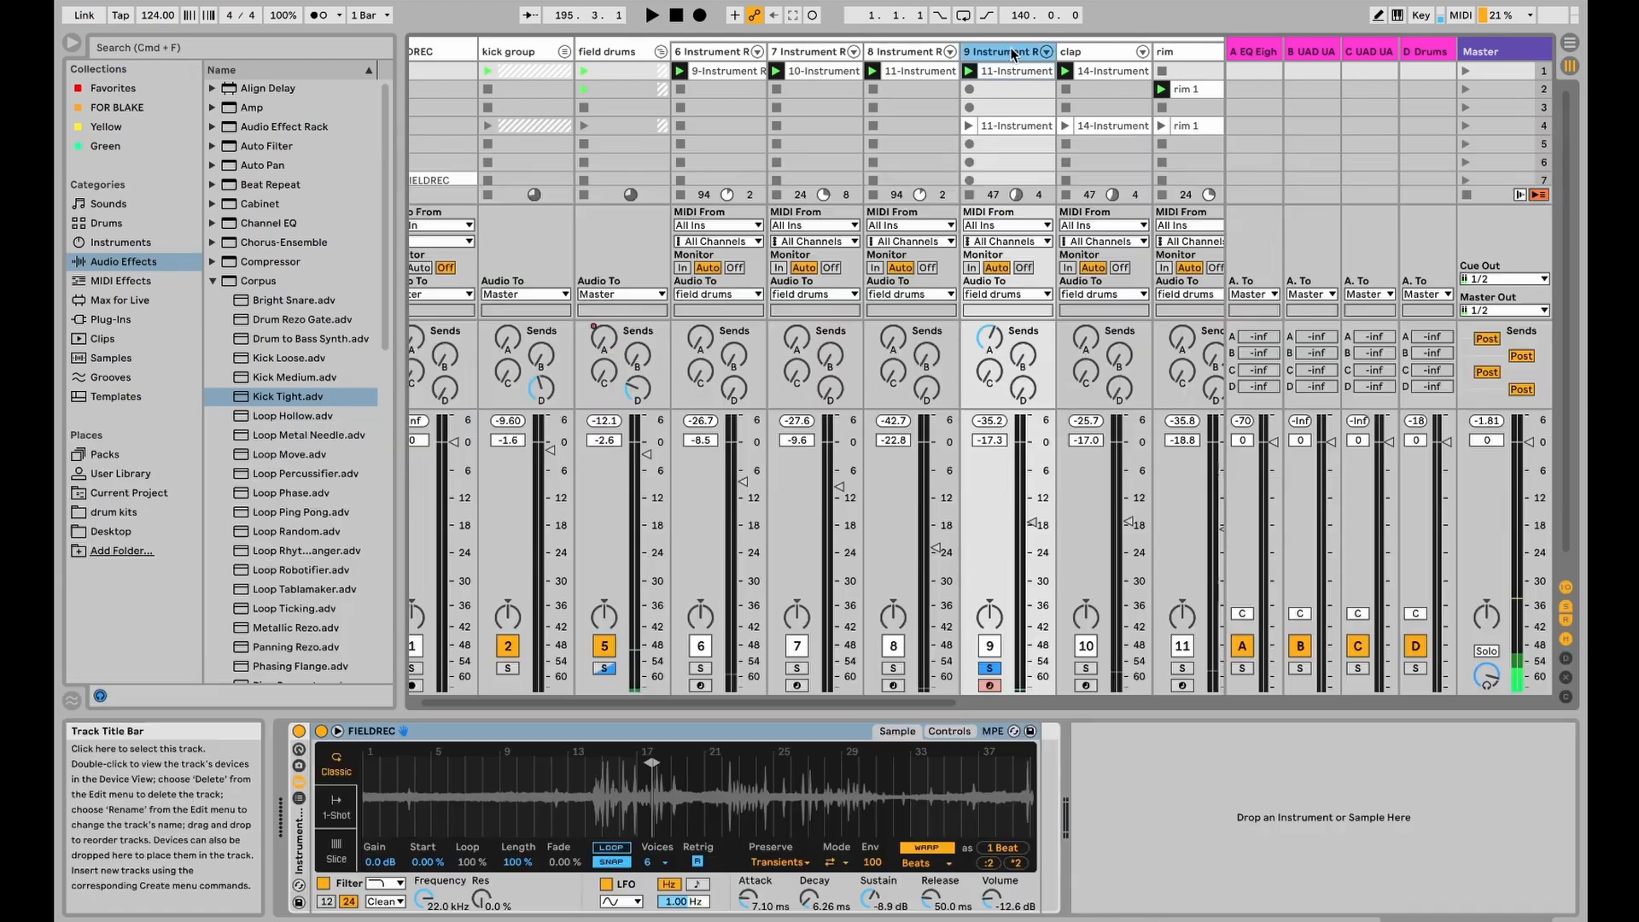
key("super+r")
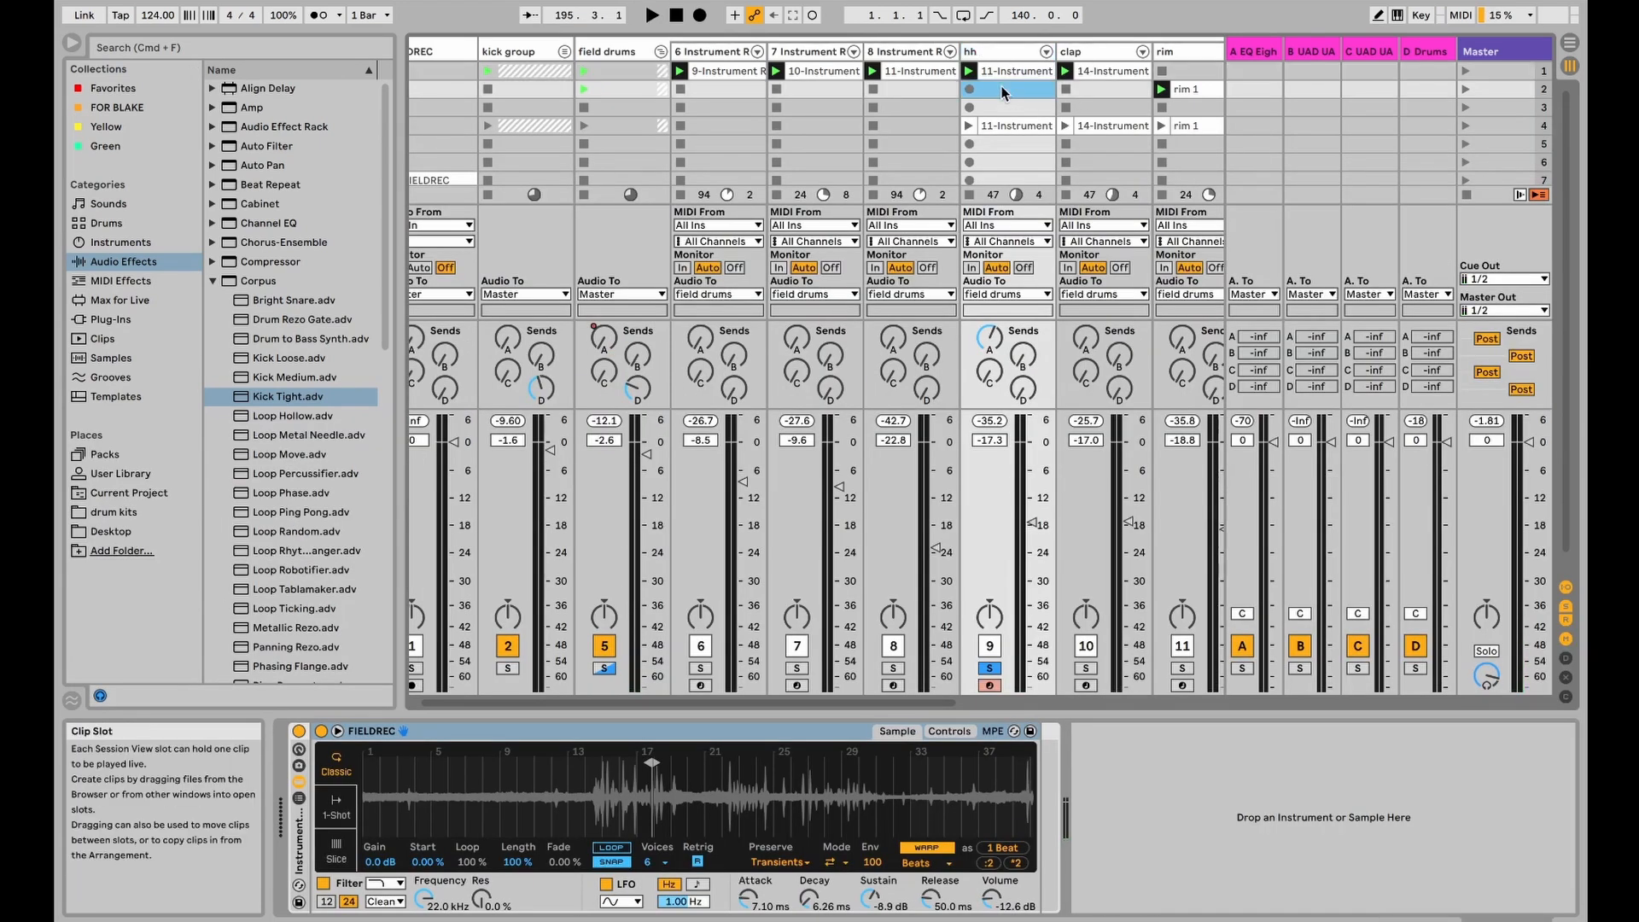
Step: Rename the 8 Instrument Rack track as open hh
left_click(889, 53)
key("super+r")
type("o")
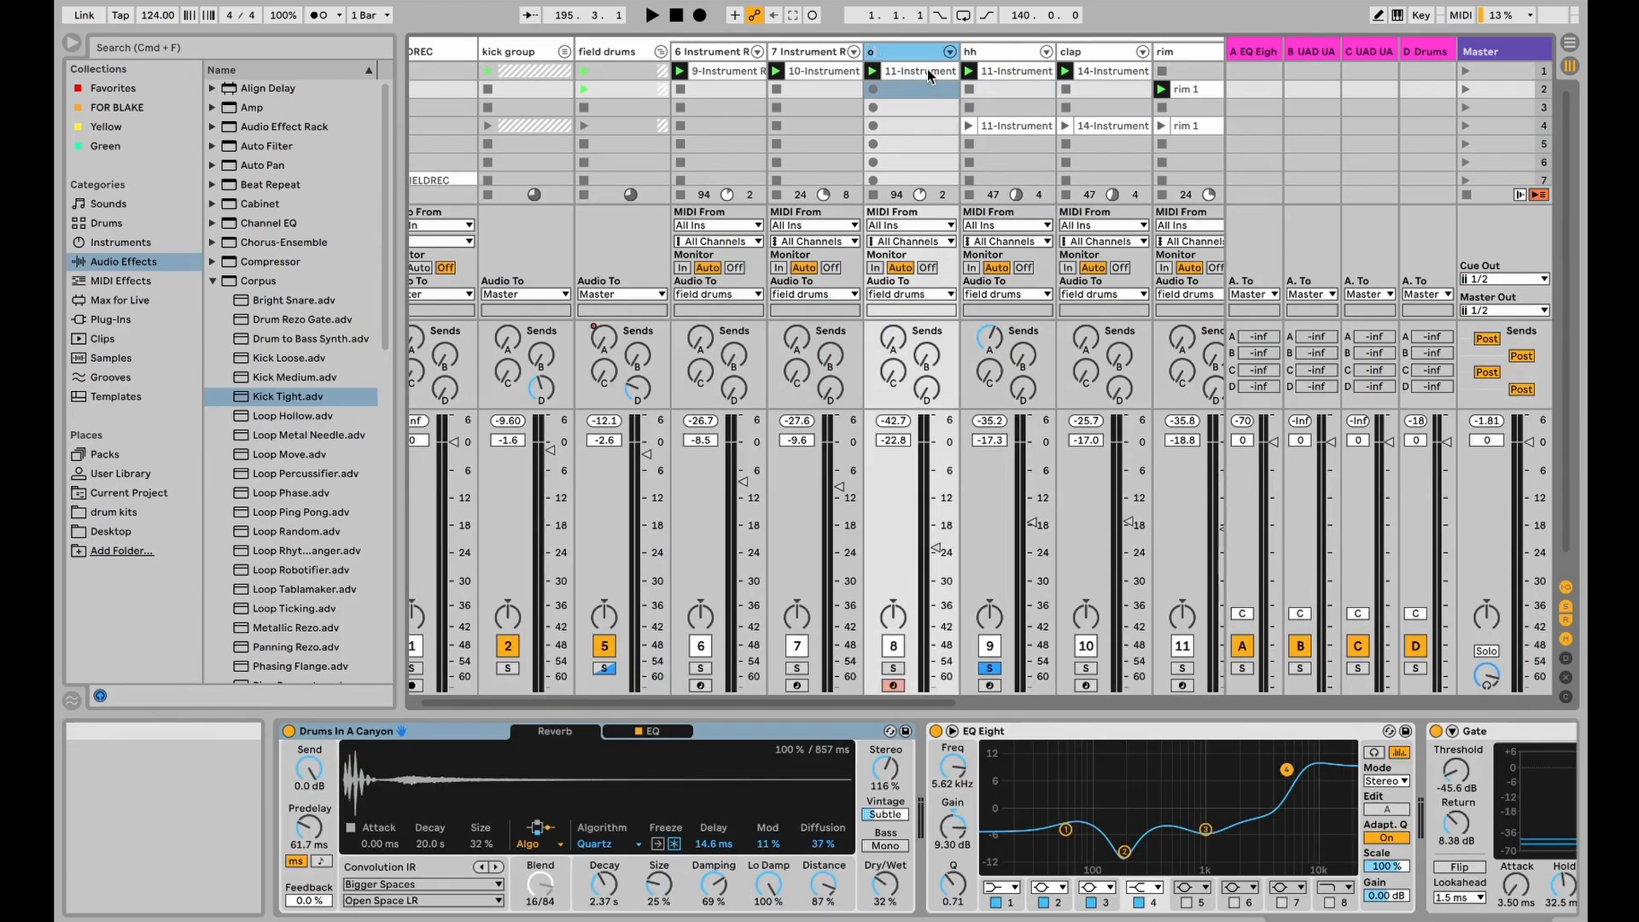
type("pen hh")
key("Return")
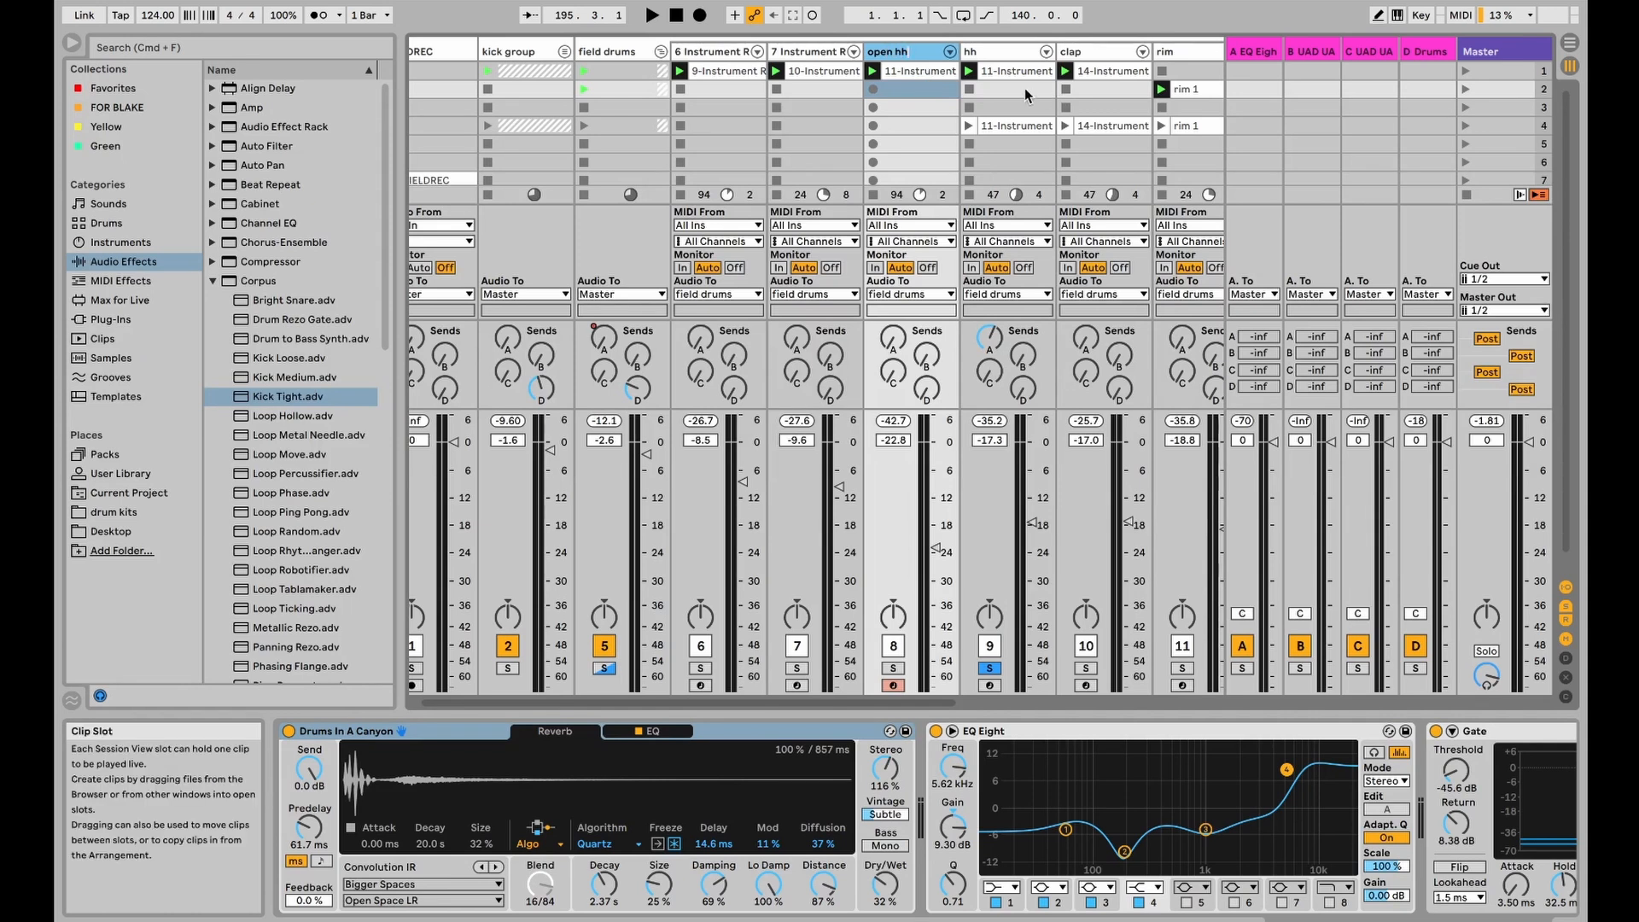
Step: Solo the clap track and start playback
left_click(1016, 89)
left_click(1108, 72)
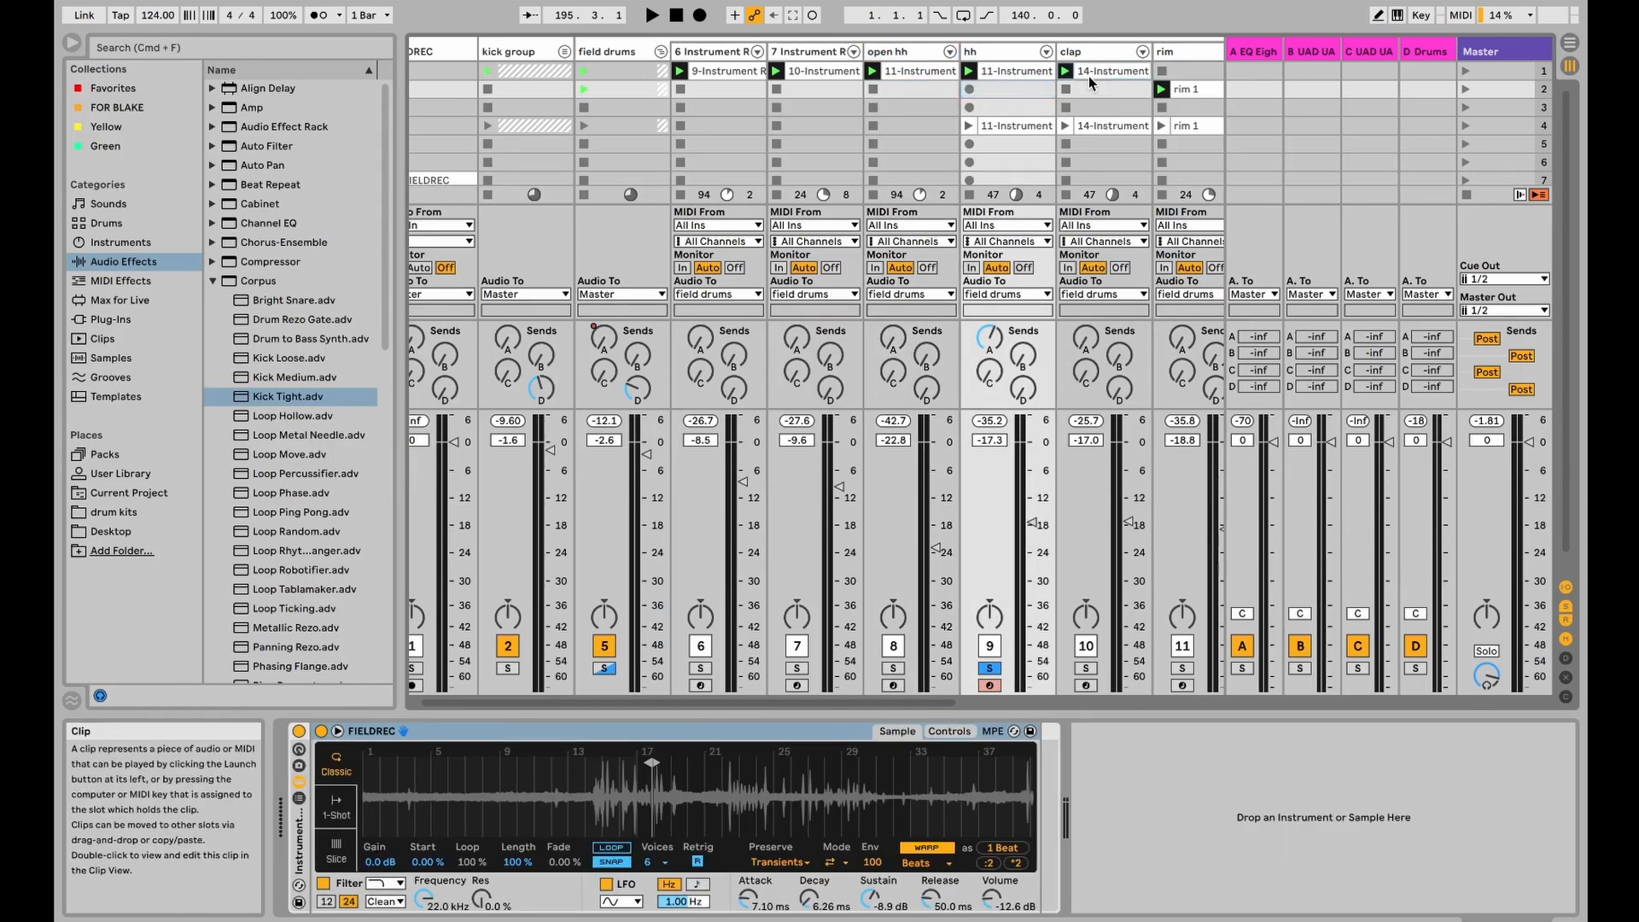
left_click(1085, 668)
key("space")
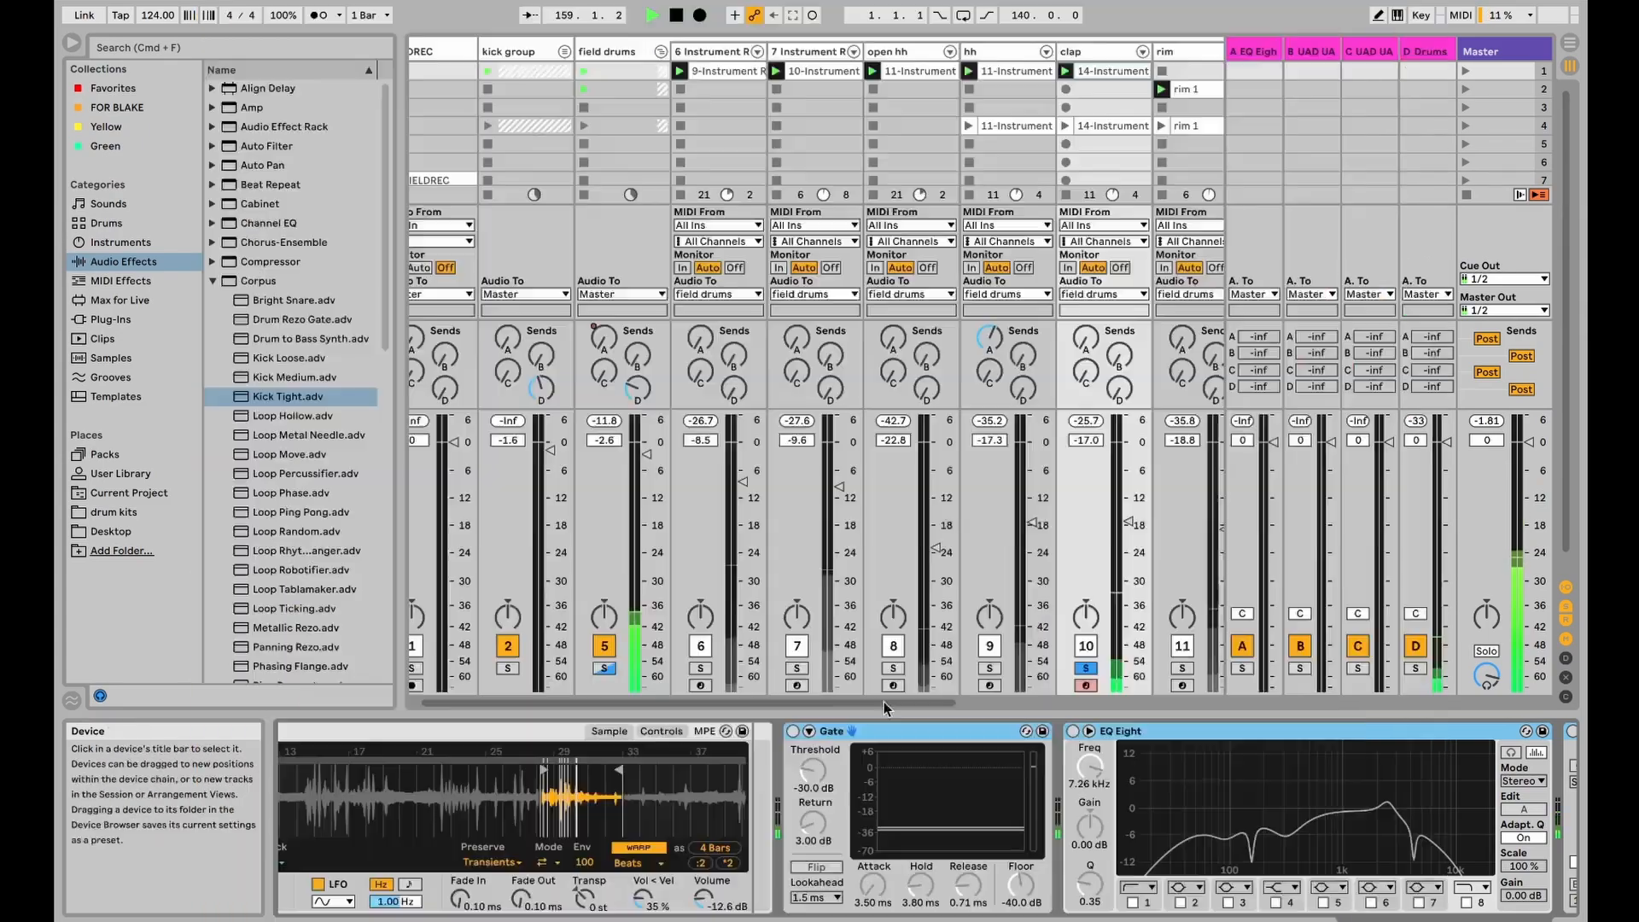
Step: Activate Gate and EQ Eight on the clap track, comparing the sound with EQ Eight bypassed and active
left_click(791, 730)
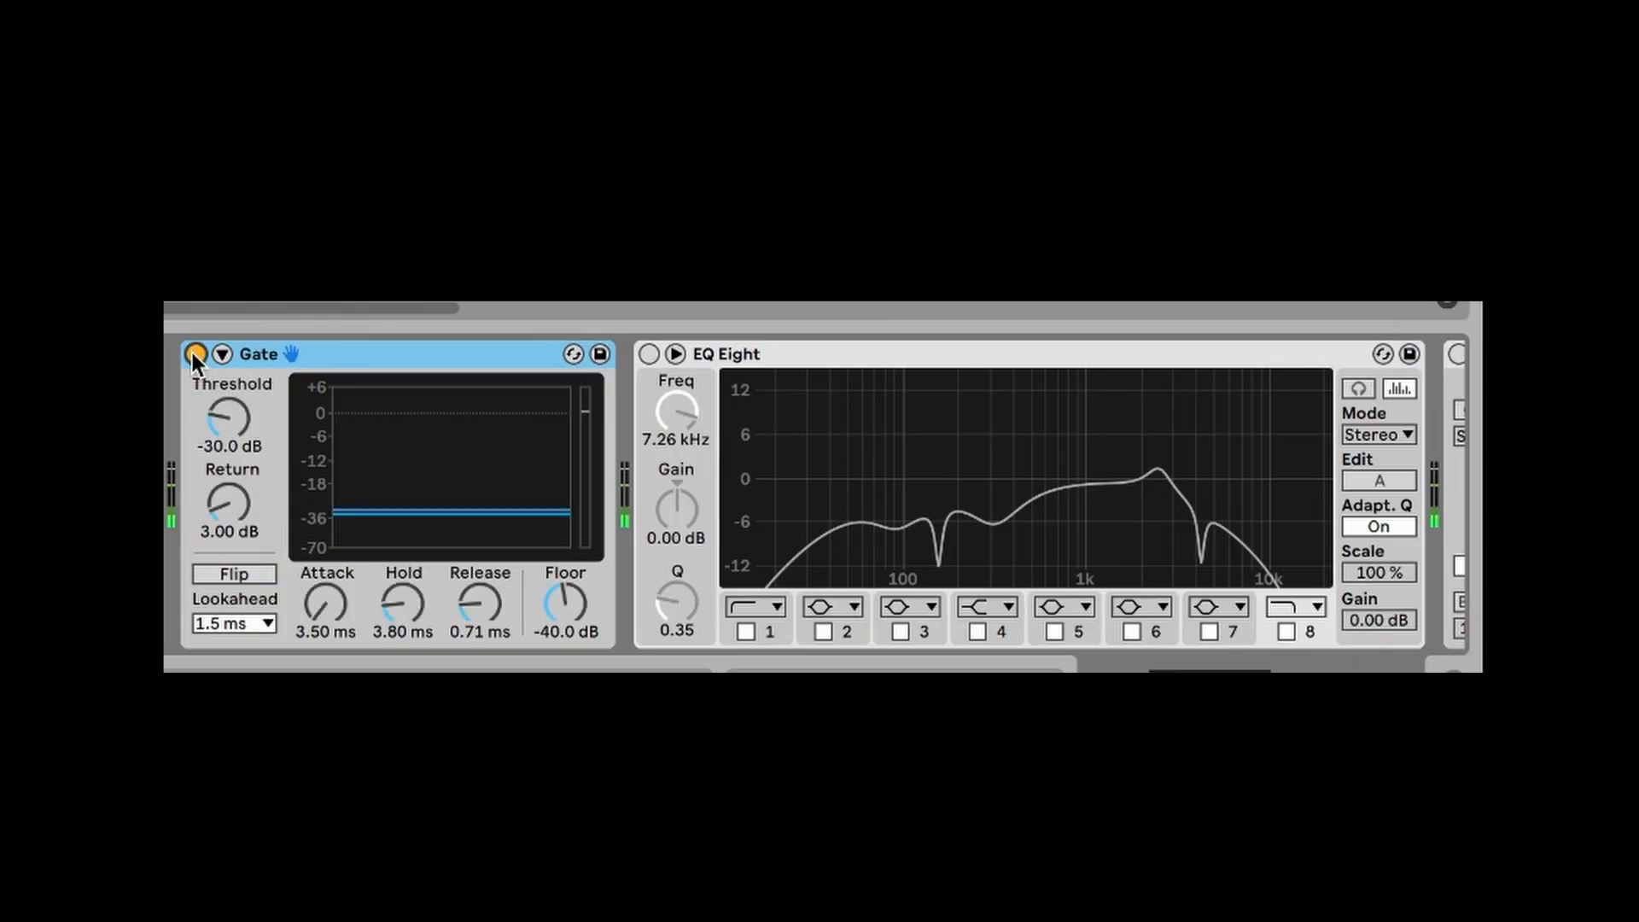
left_click(650, 353)
scroll(932, 482, "right", 6)
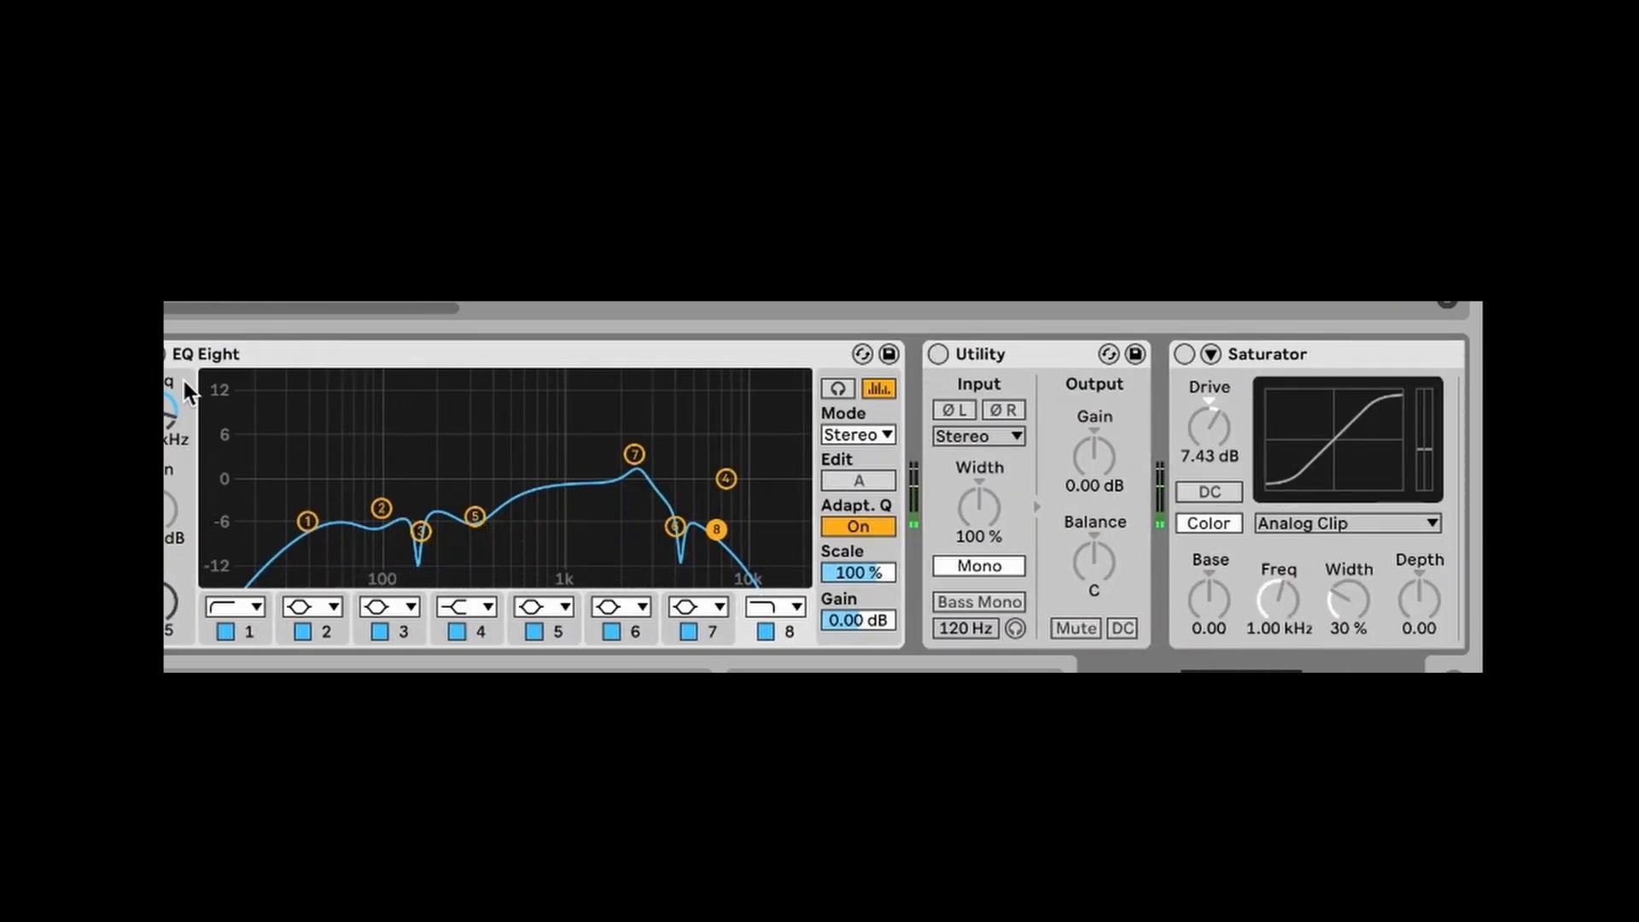
left_click(155, 354)
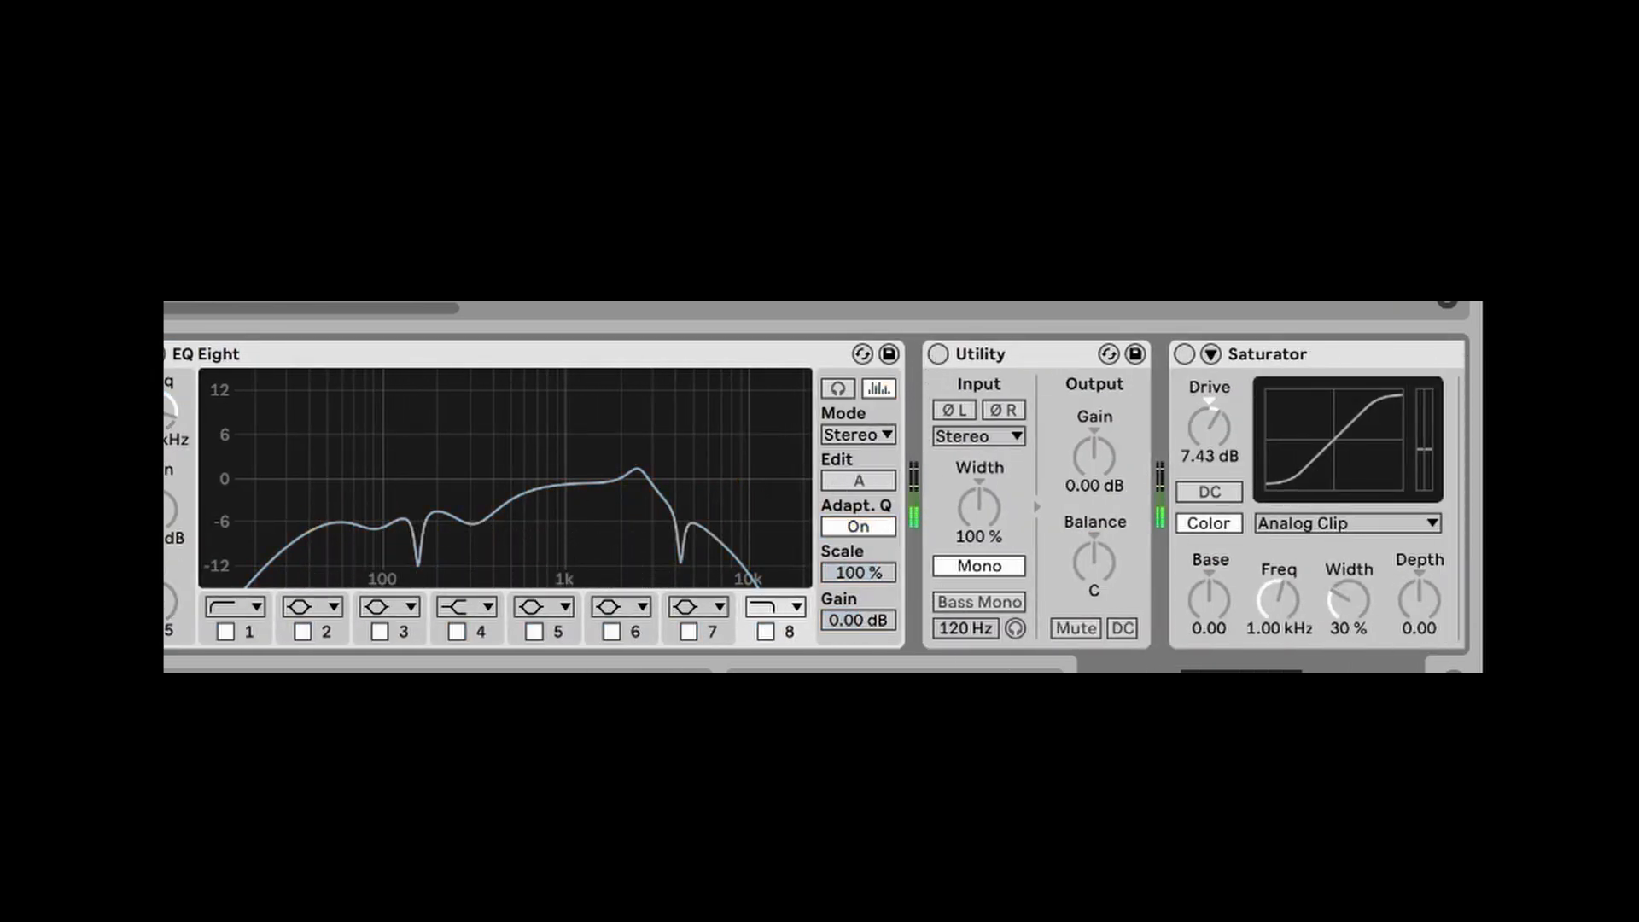
left_click(162, 354)
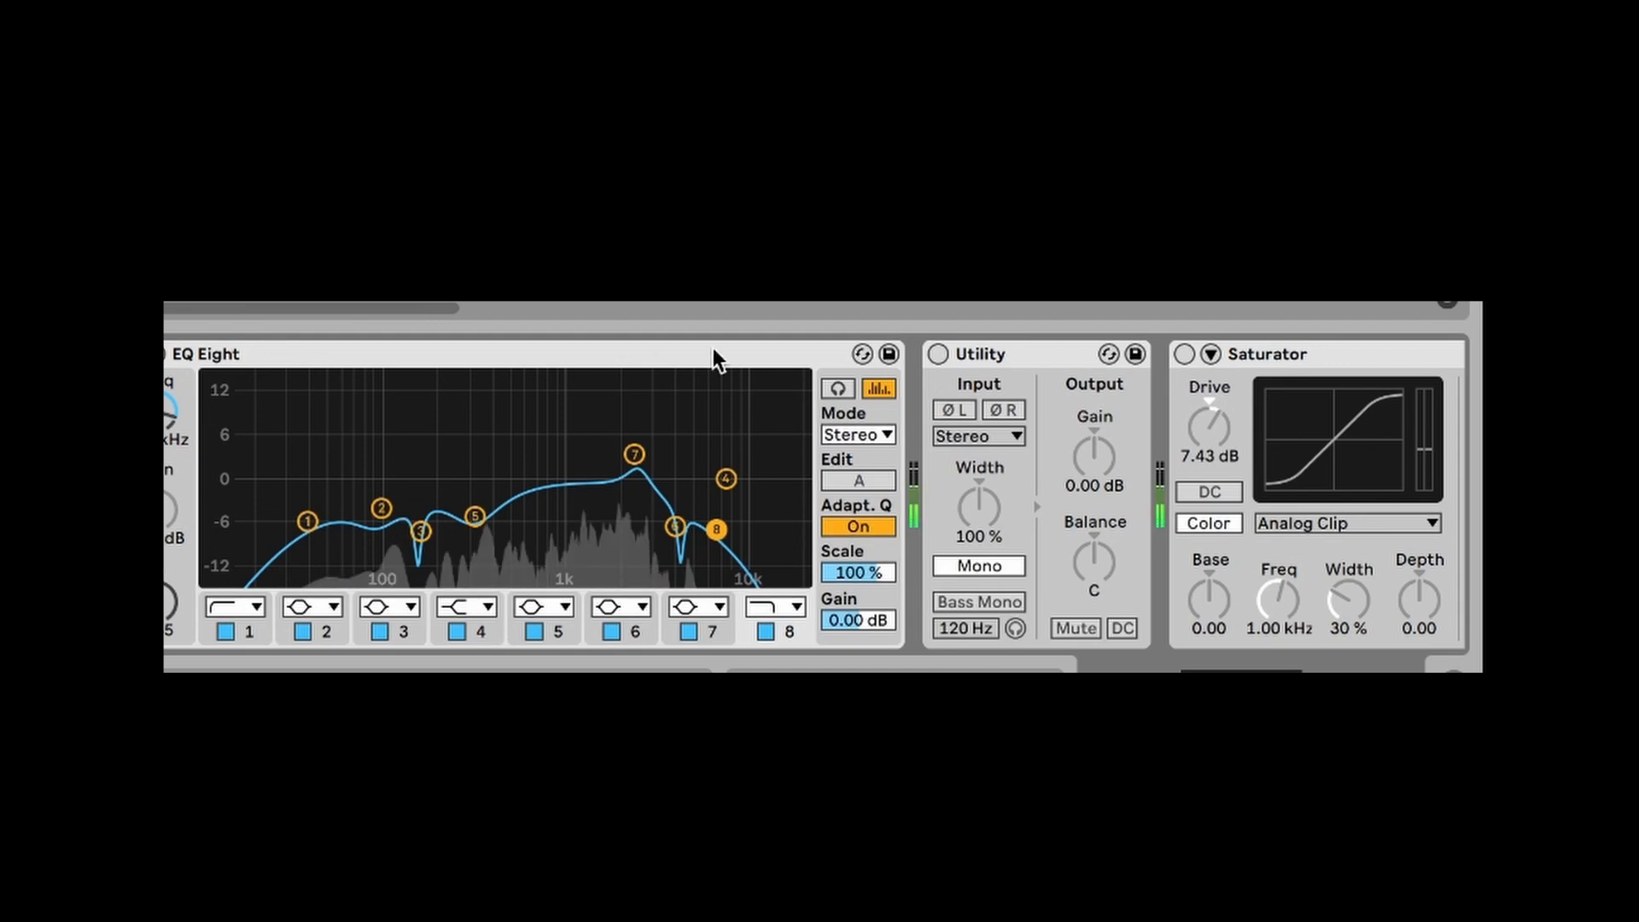
Step: Activate the mono Utility, the Analog Clip Saturator and Redux on the clap track
left_click(937, 353)
scroll(1115, 401, "right", 4)
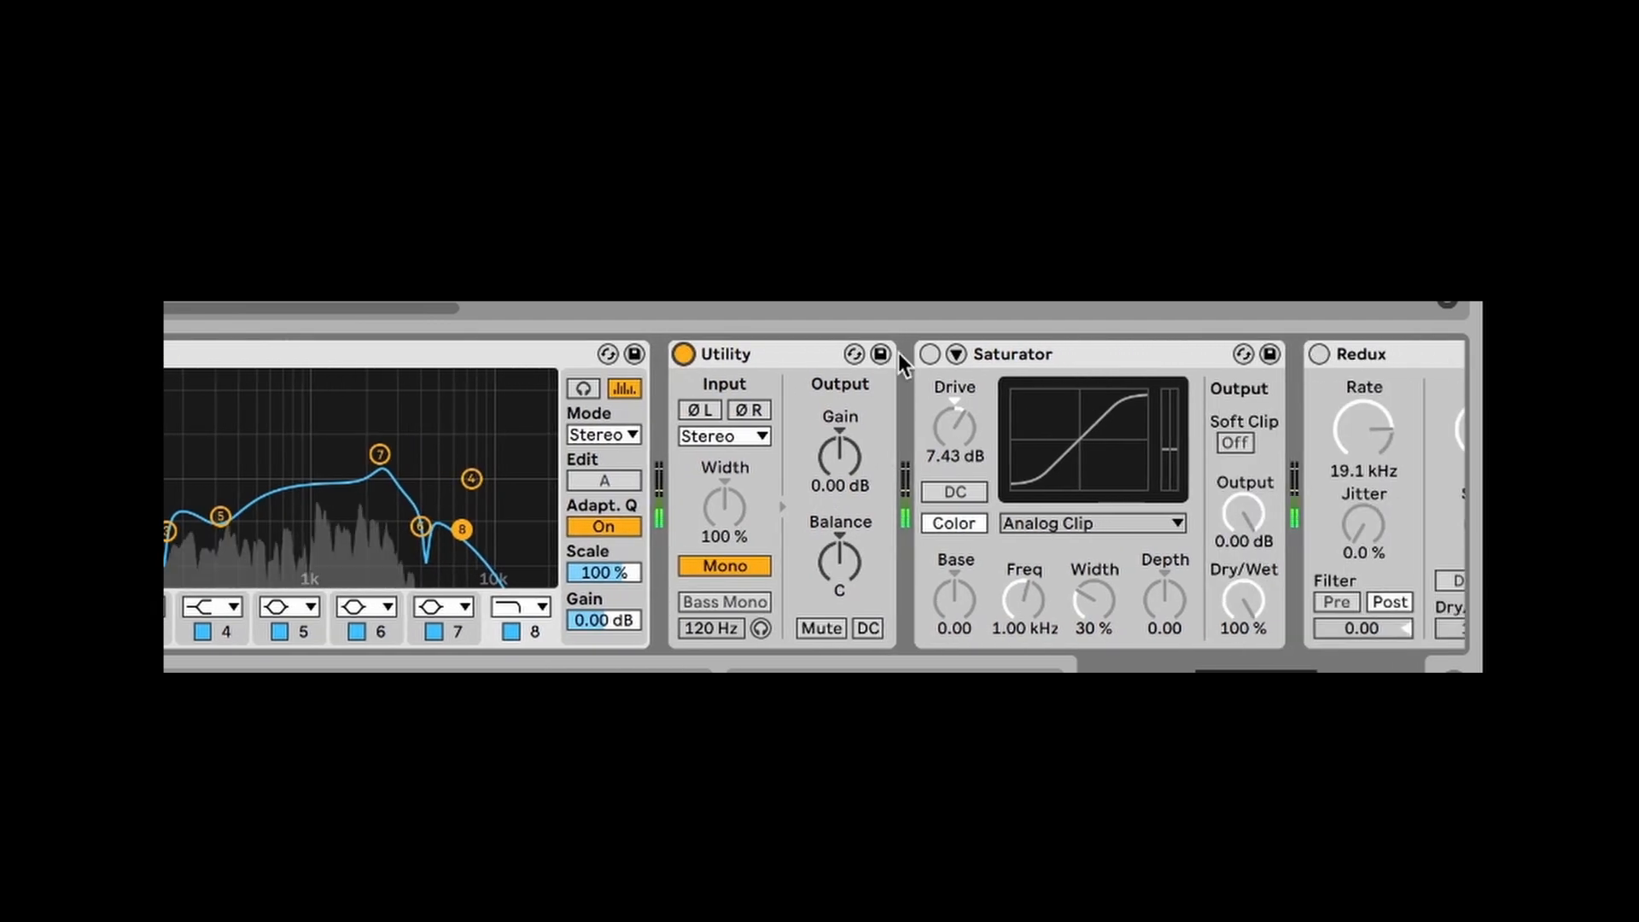
left_click(930, 354)
scroll(1033, 382, "right", 6)
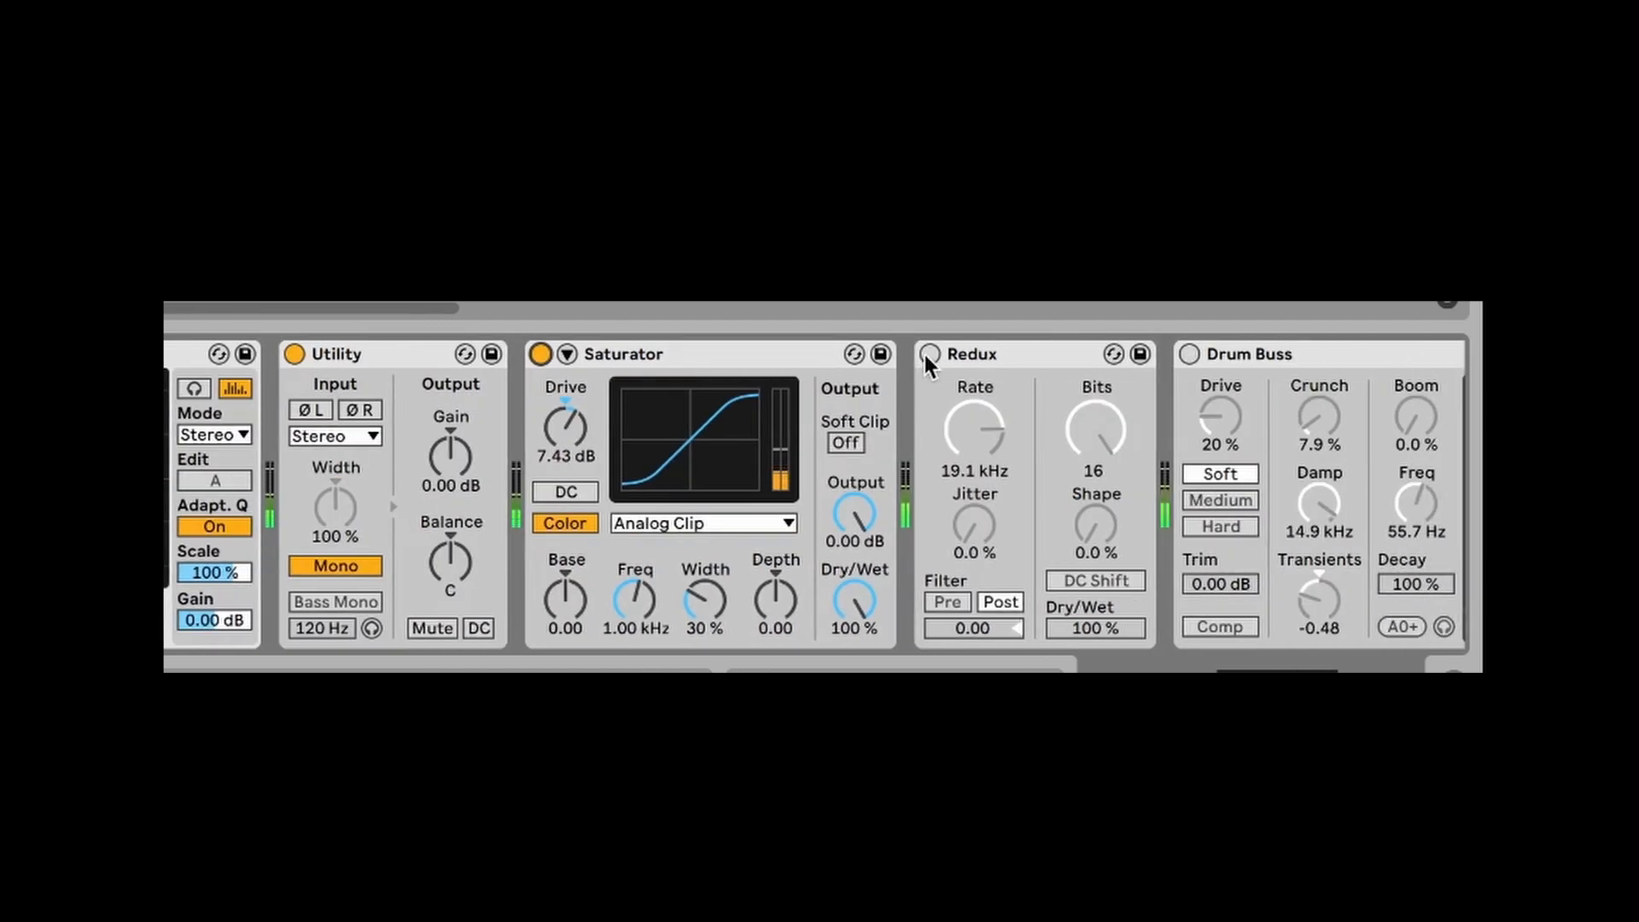
left_click(926, 354)
scroll(780, 384, "right", 8)
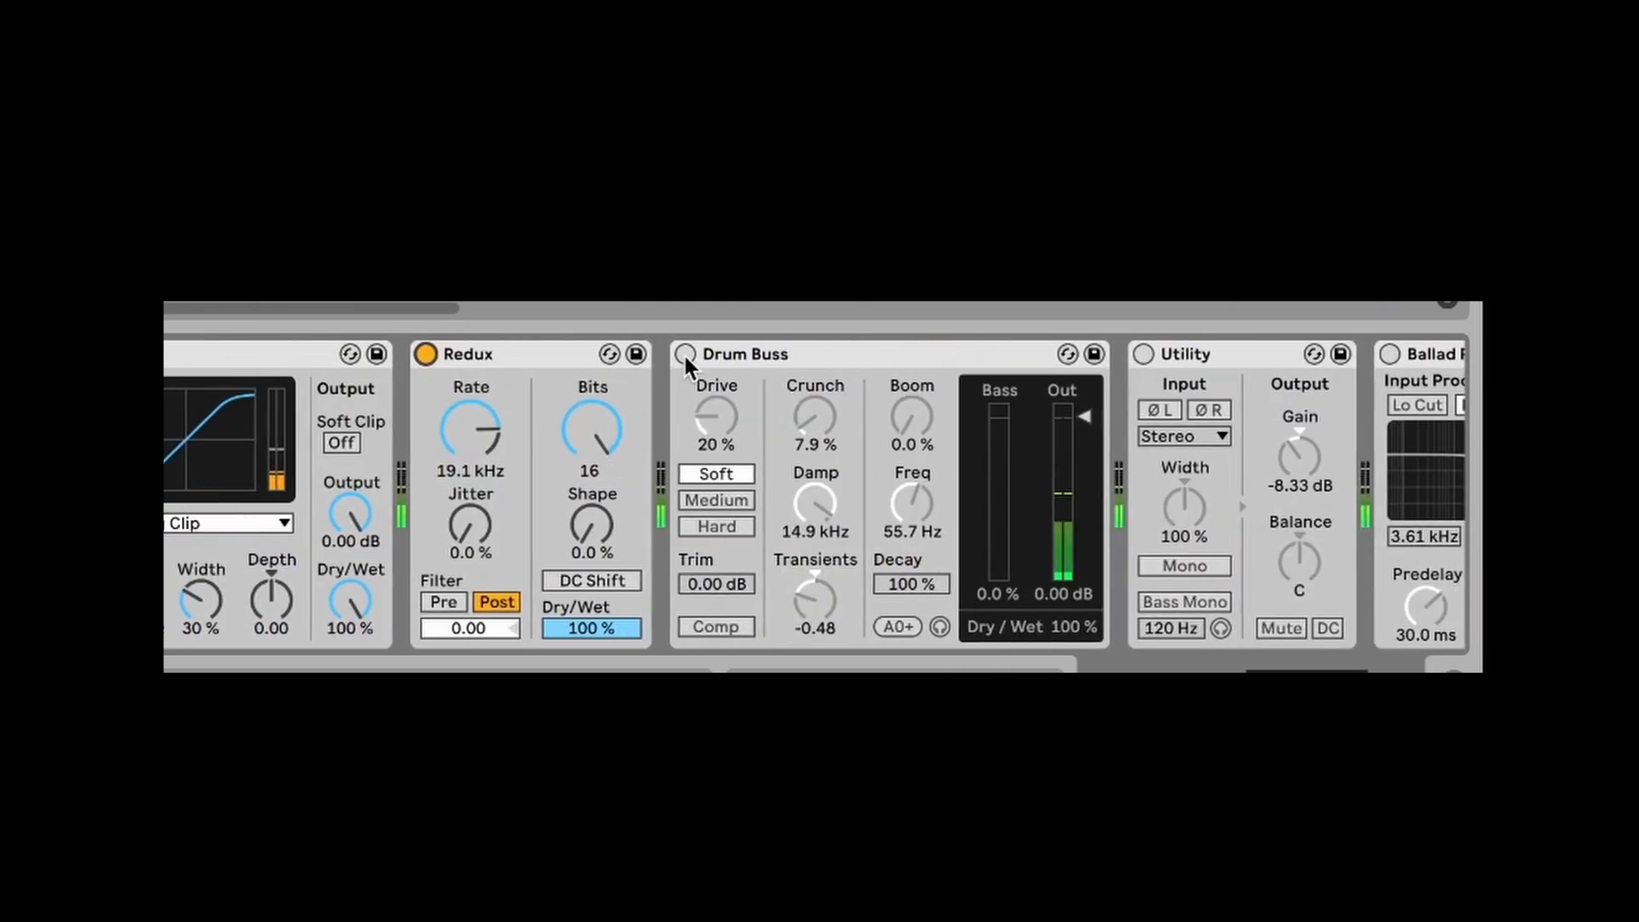
Step: Activate Drum Buss, the second Utility and Ballad Reverb at the end of the clap's effect chain
left_click(684, 354)
scroll(977, 380, "right", 6)
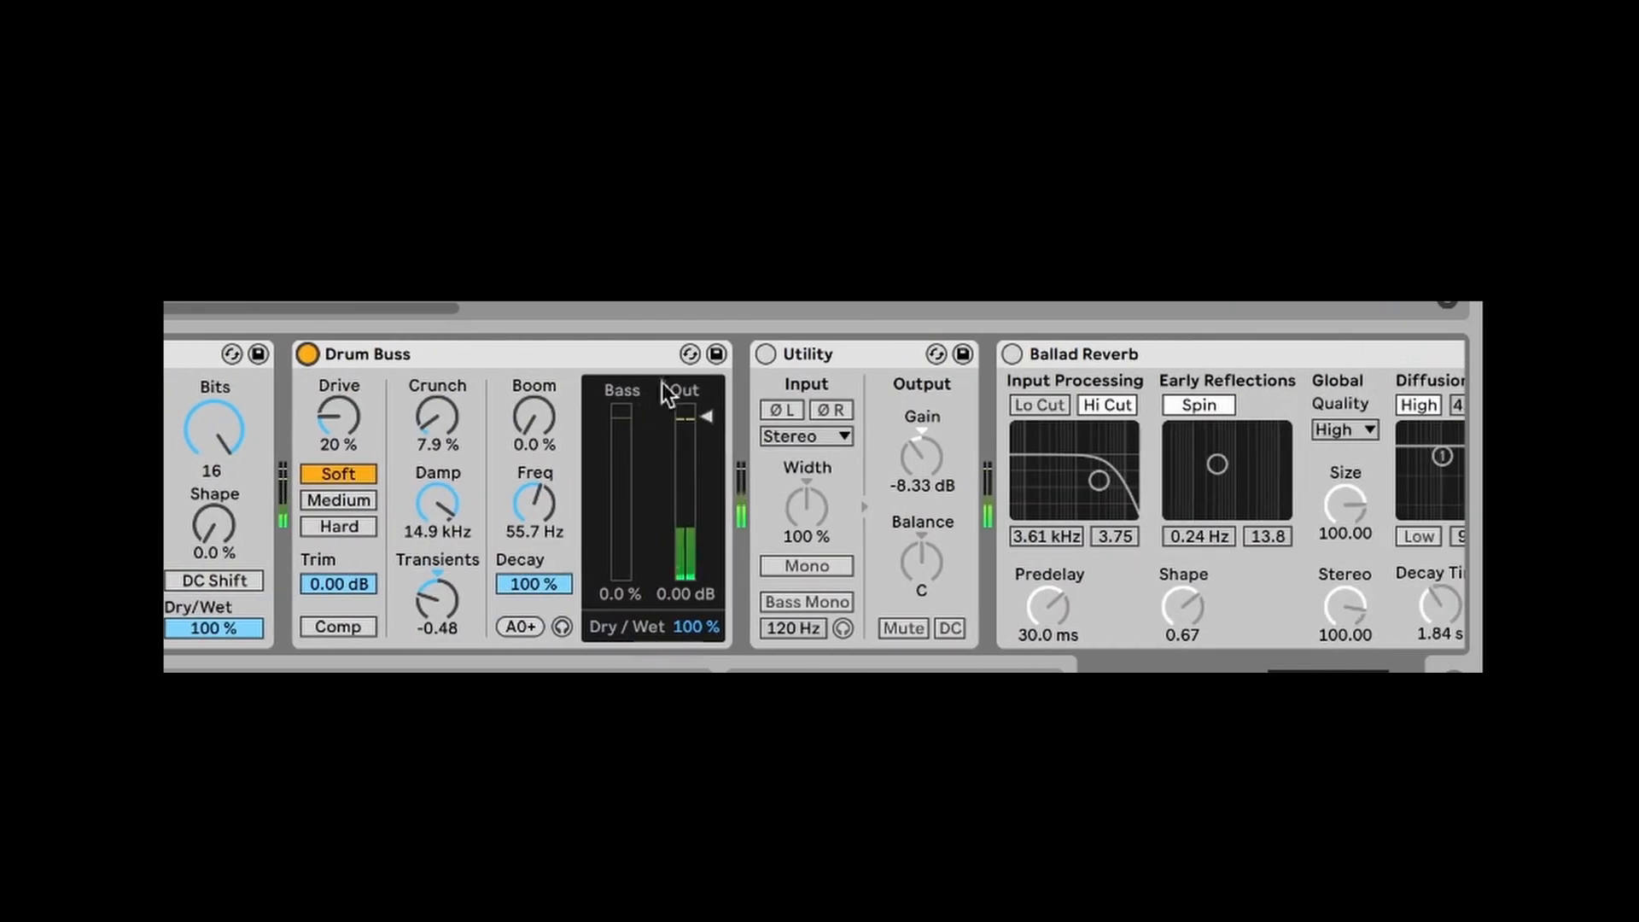
left_click(762, 352)
scroll(1038, 356, "right", 7)
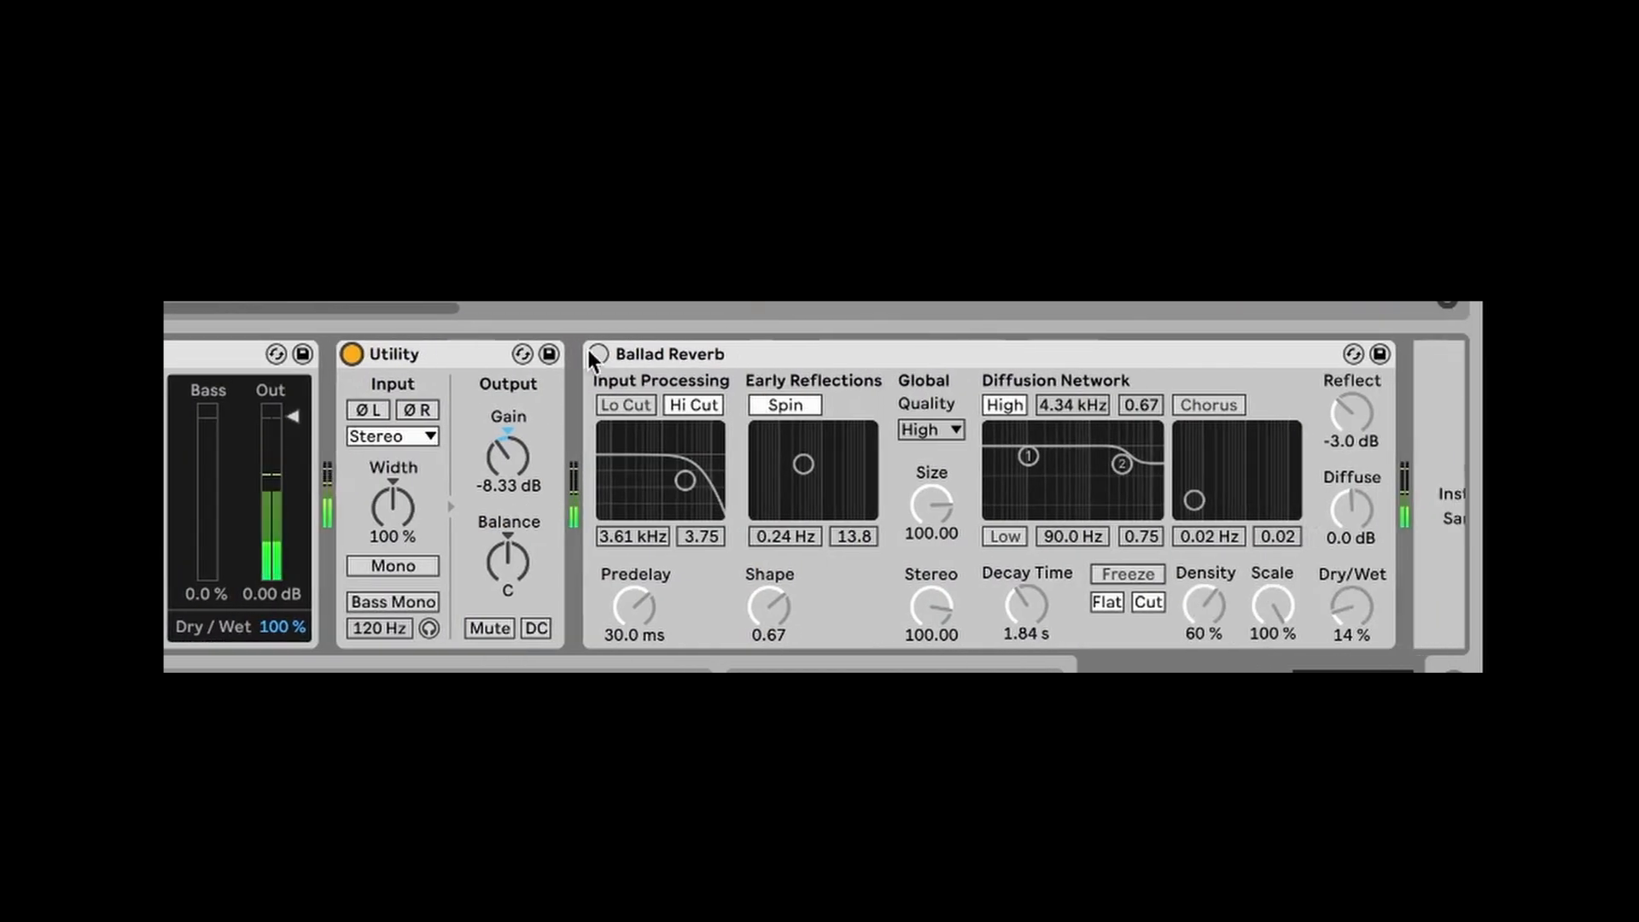
left_click(597, 353)
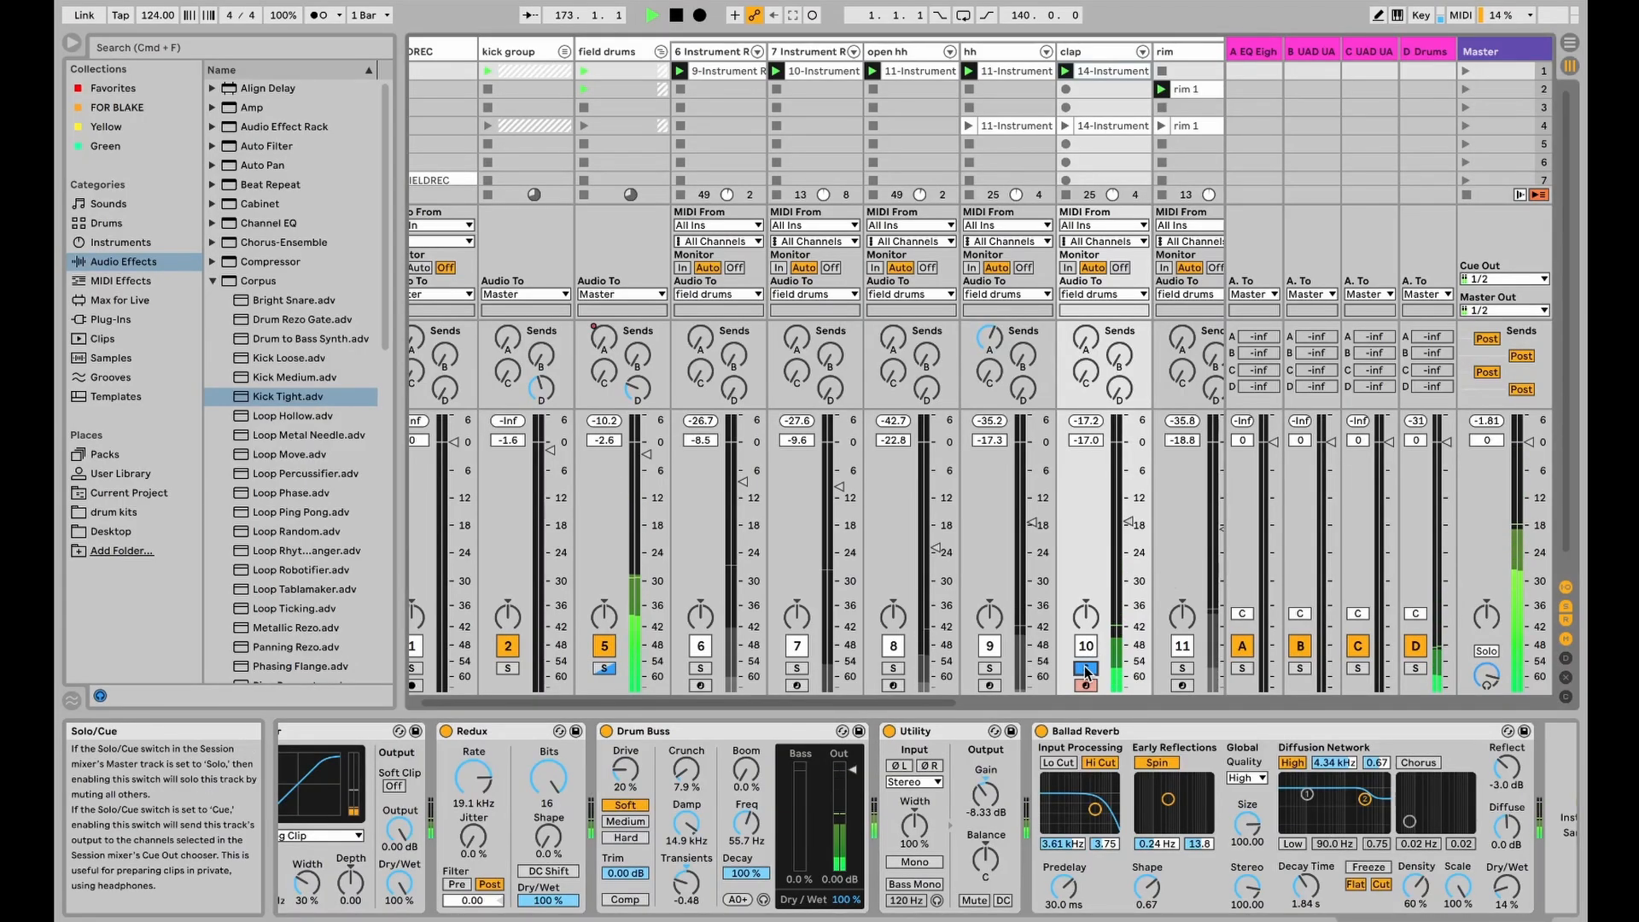
Step: Take the clap track out of solo and select the sidechained Compressor on the field drums group
left_click(1086, 669)
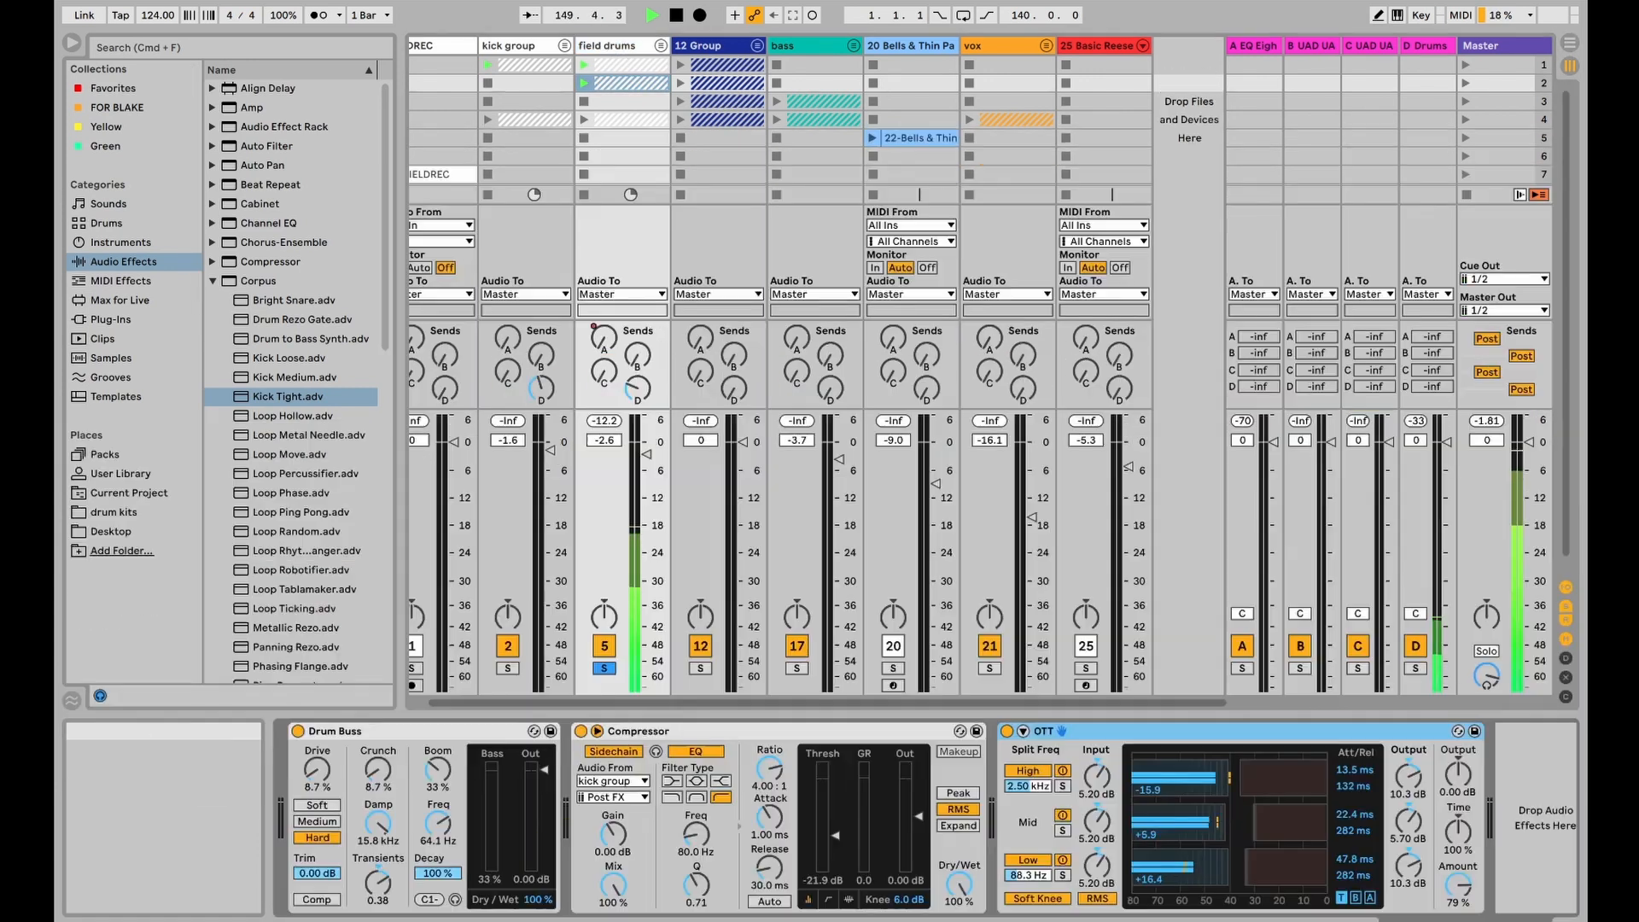
left_click(647, 732)
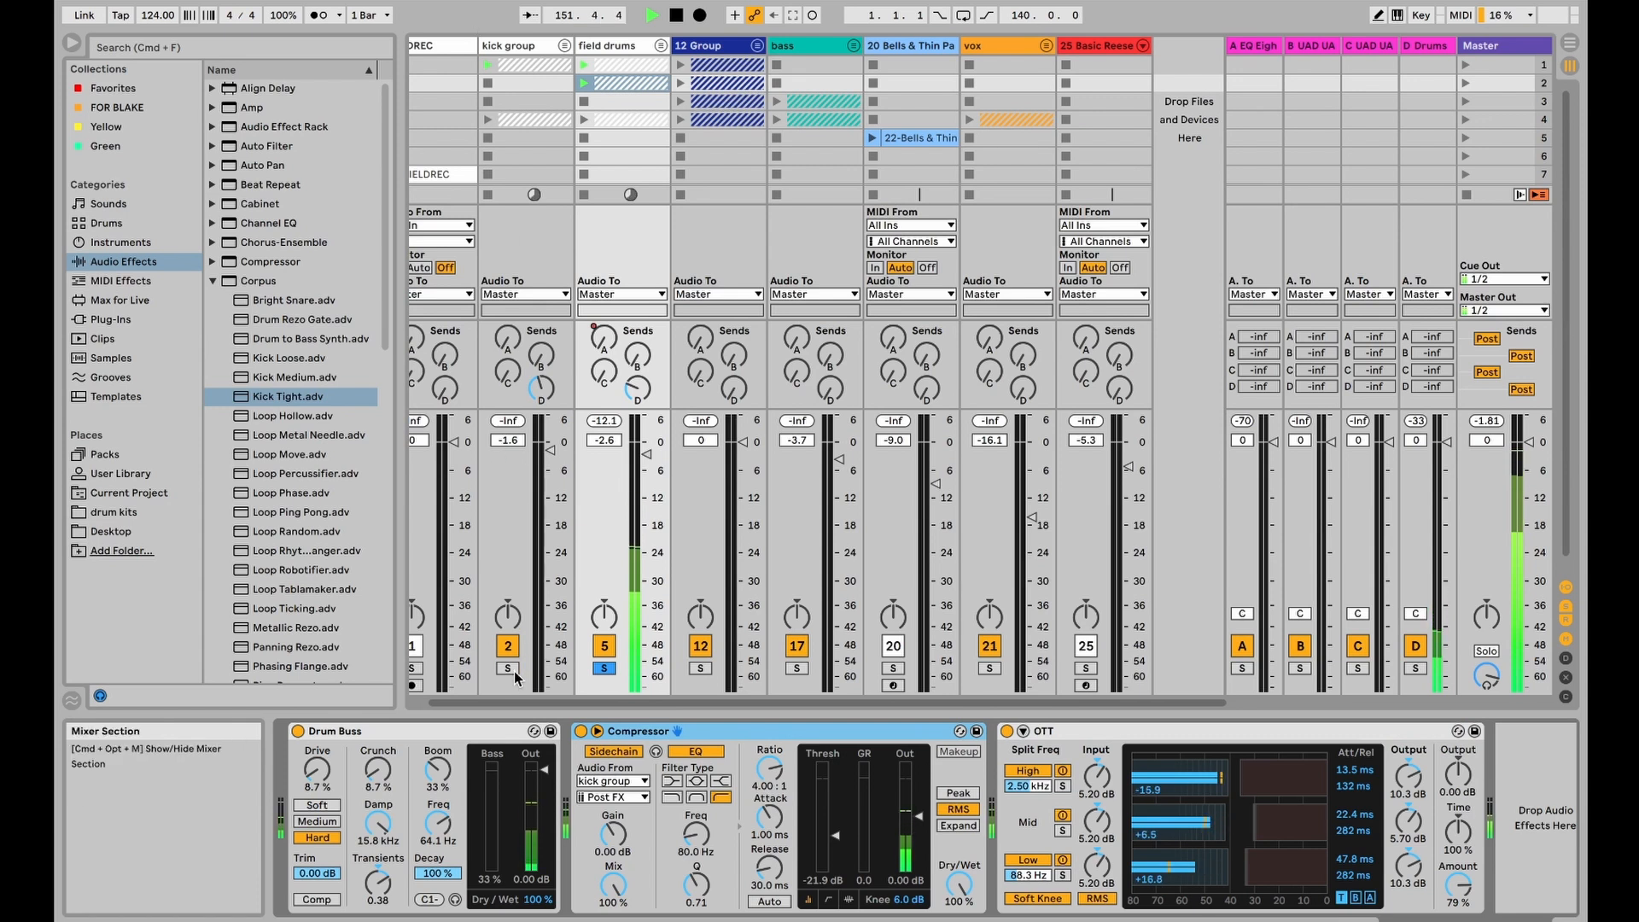
Step: Take the field drums group out of solo and view the FIELDREC sampler's controls and sample on the layer 1 track
left_click(604, 669)
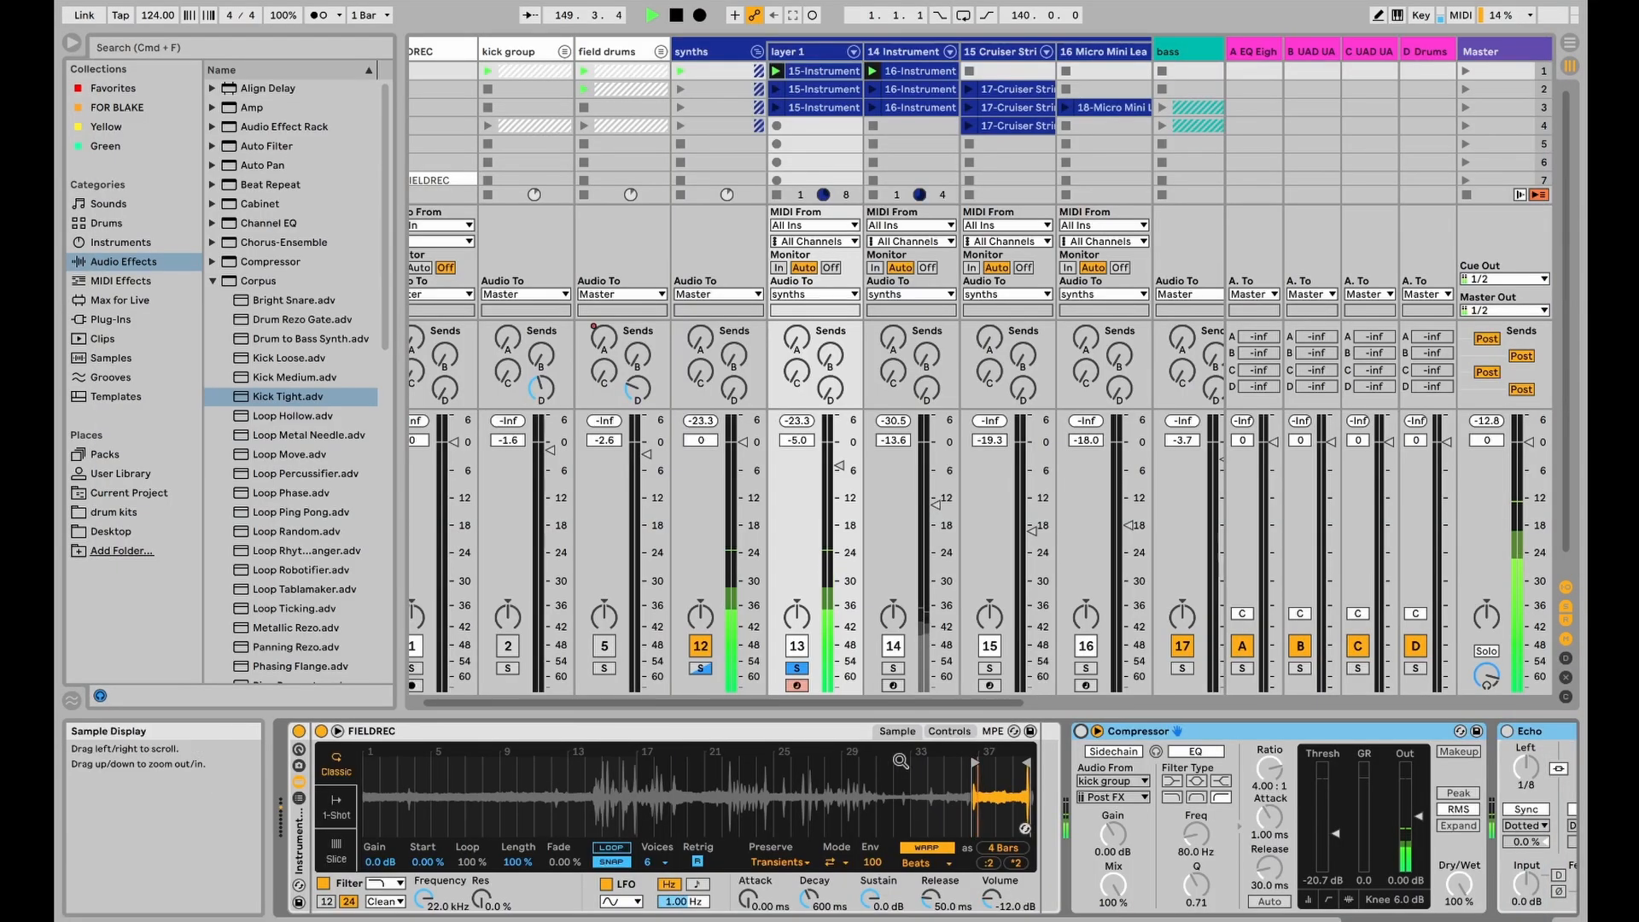
left_click(947, 734)
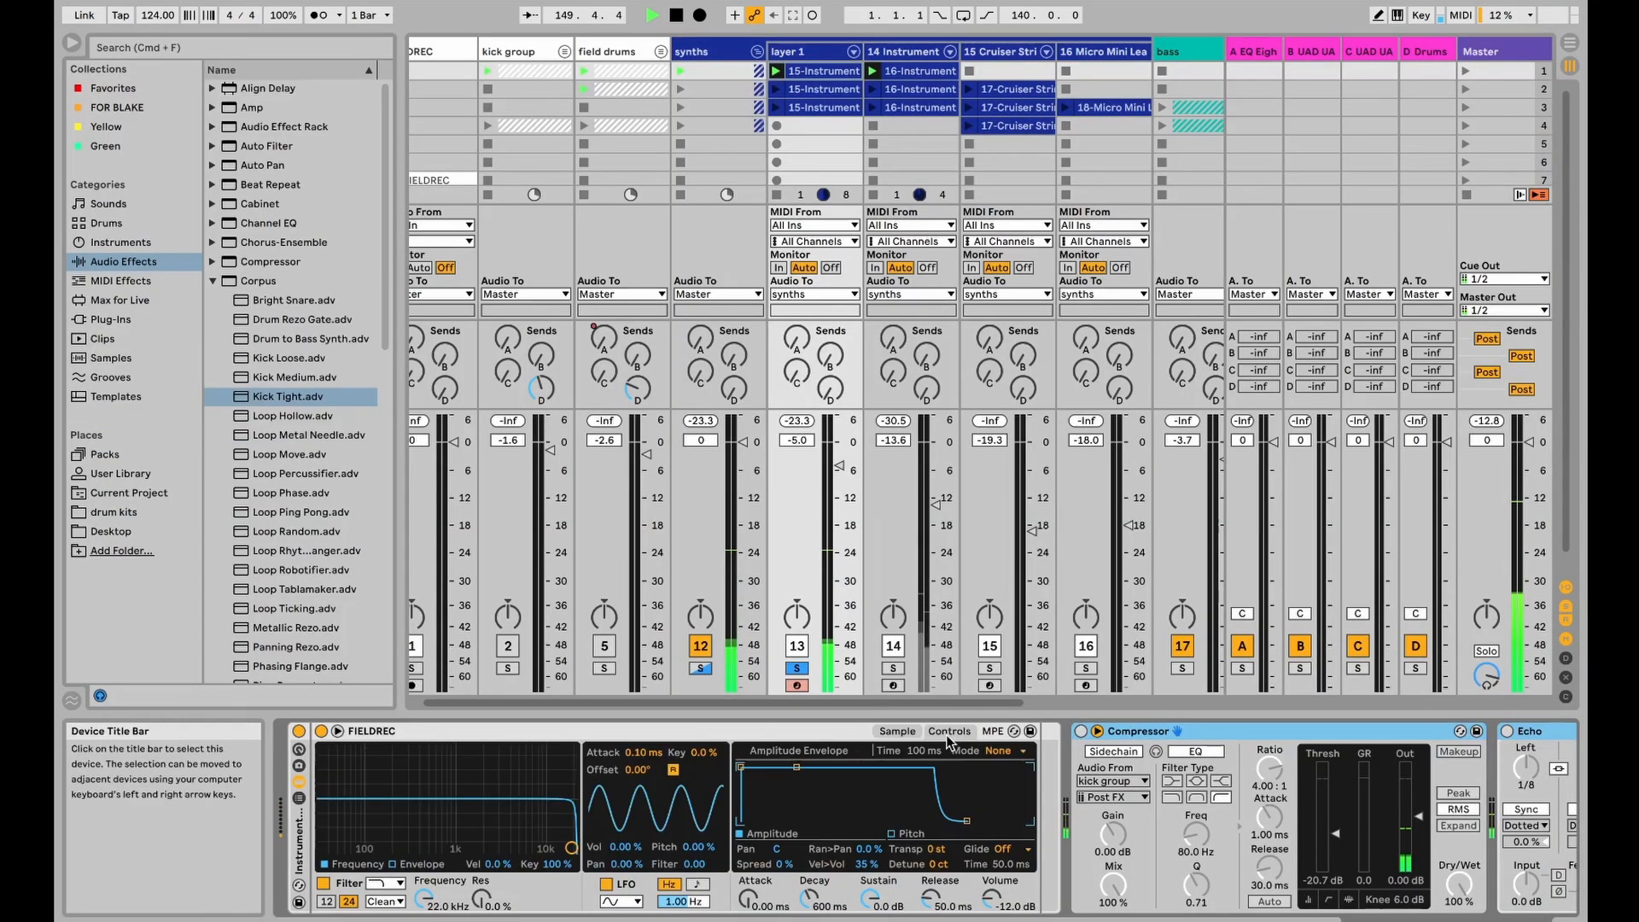
left_click(899, 731)
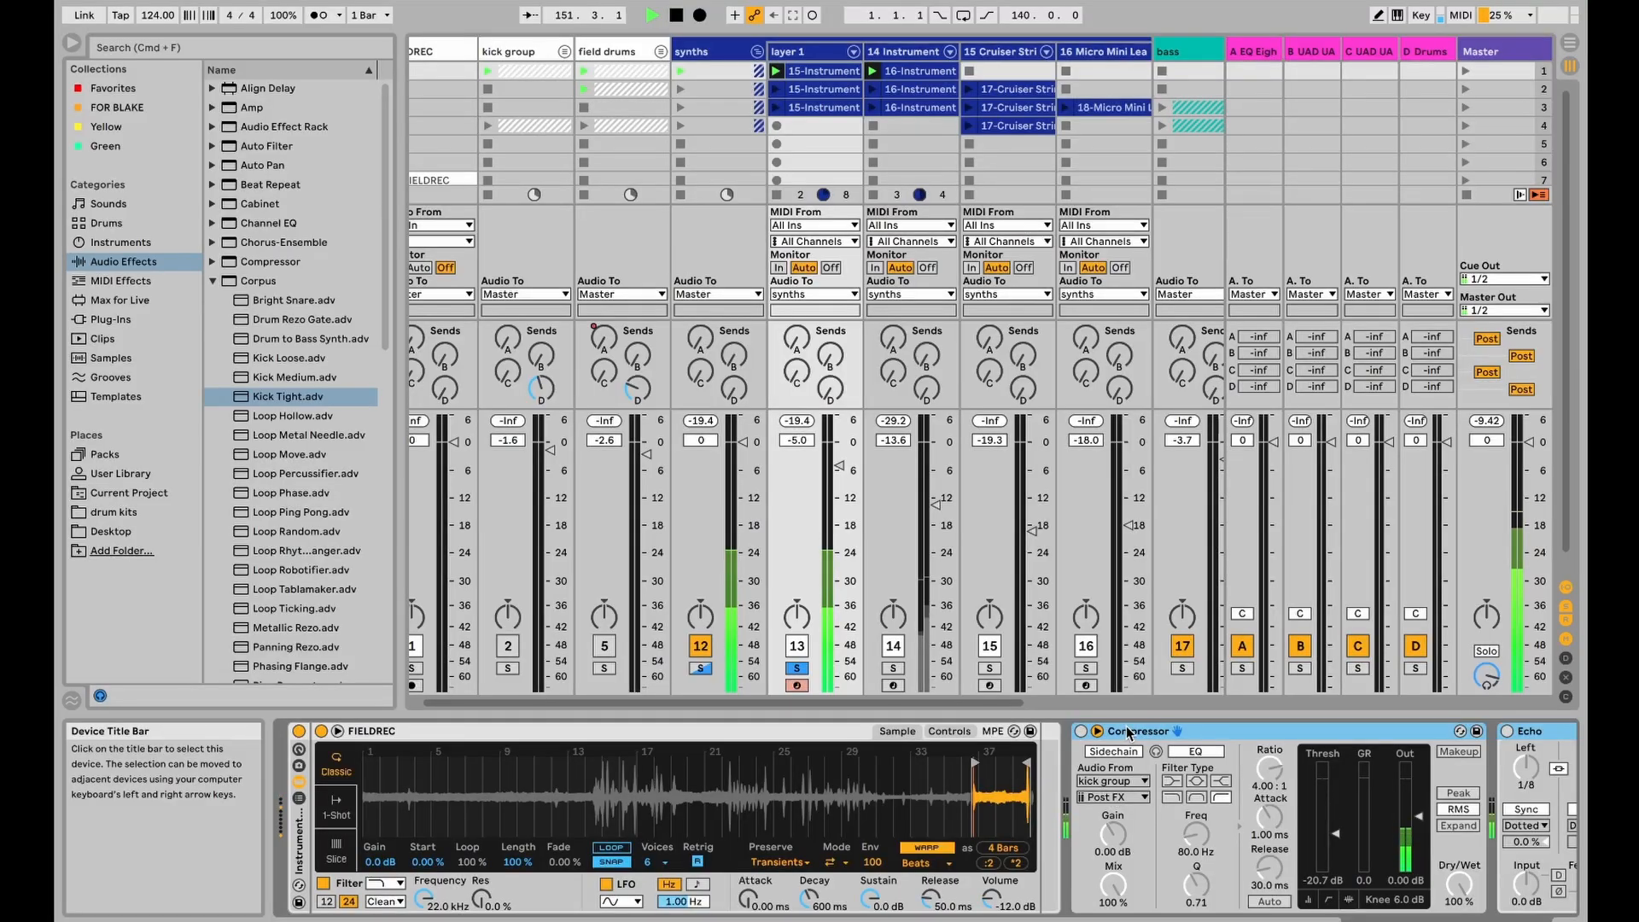
Step: Compare the layer 1 sound with Erosion at the end of its chain bypassed and active
scroll(1114, 767, "right", 10)
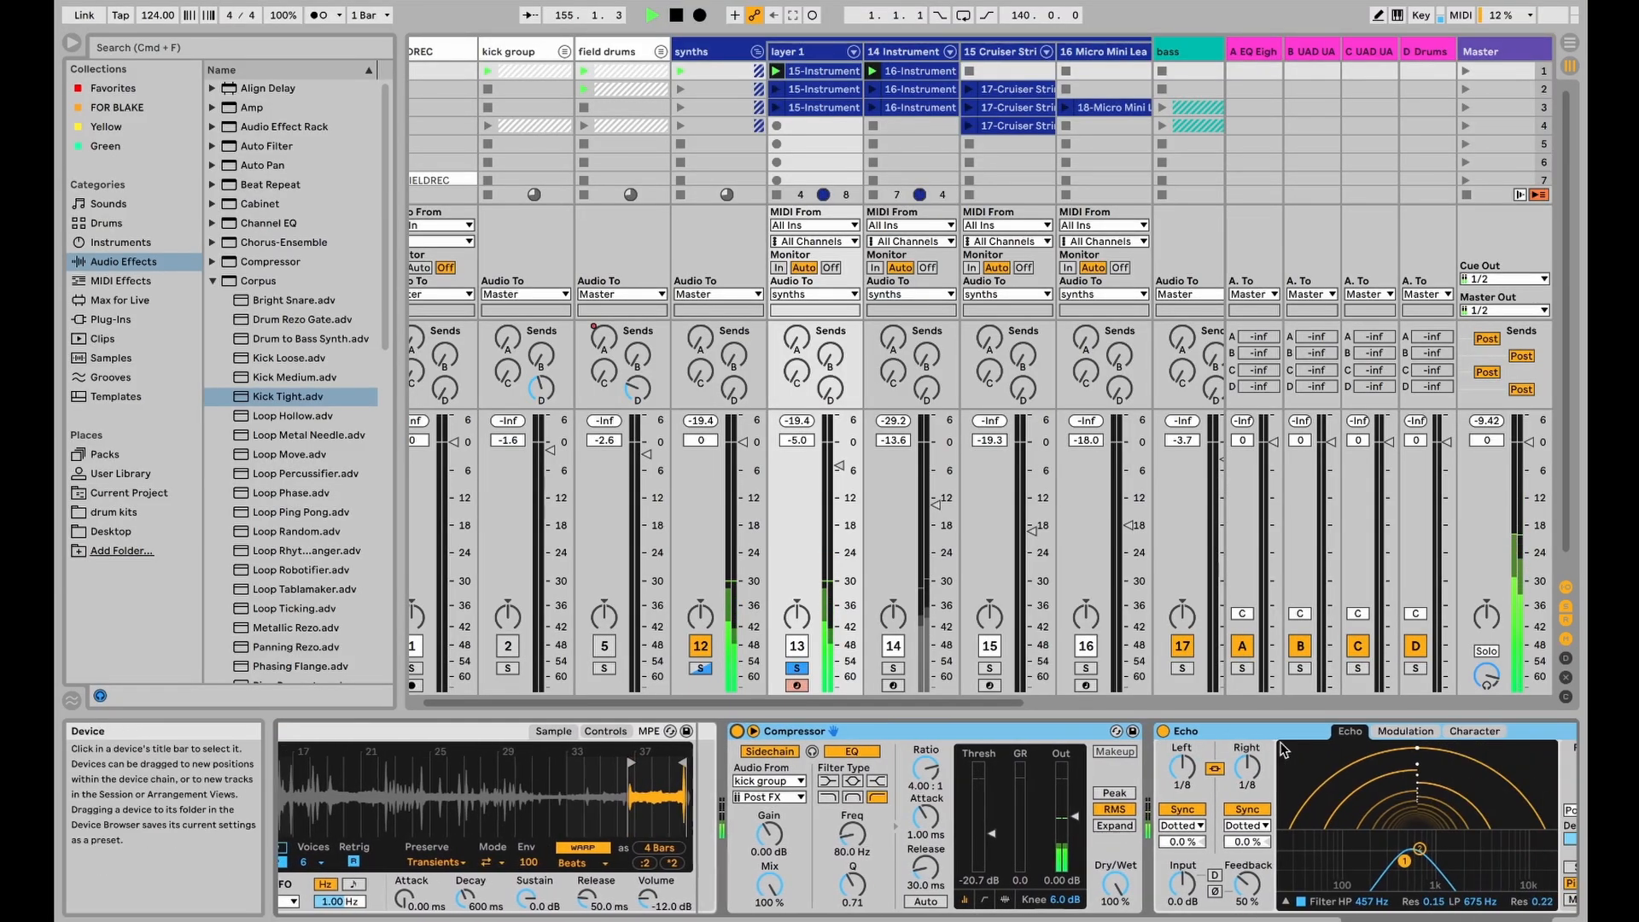
left_click(1374, 733)
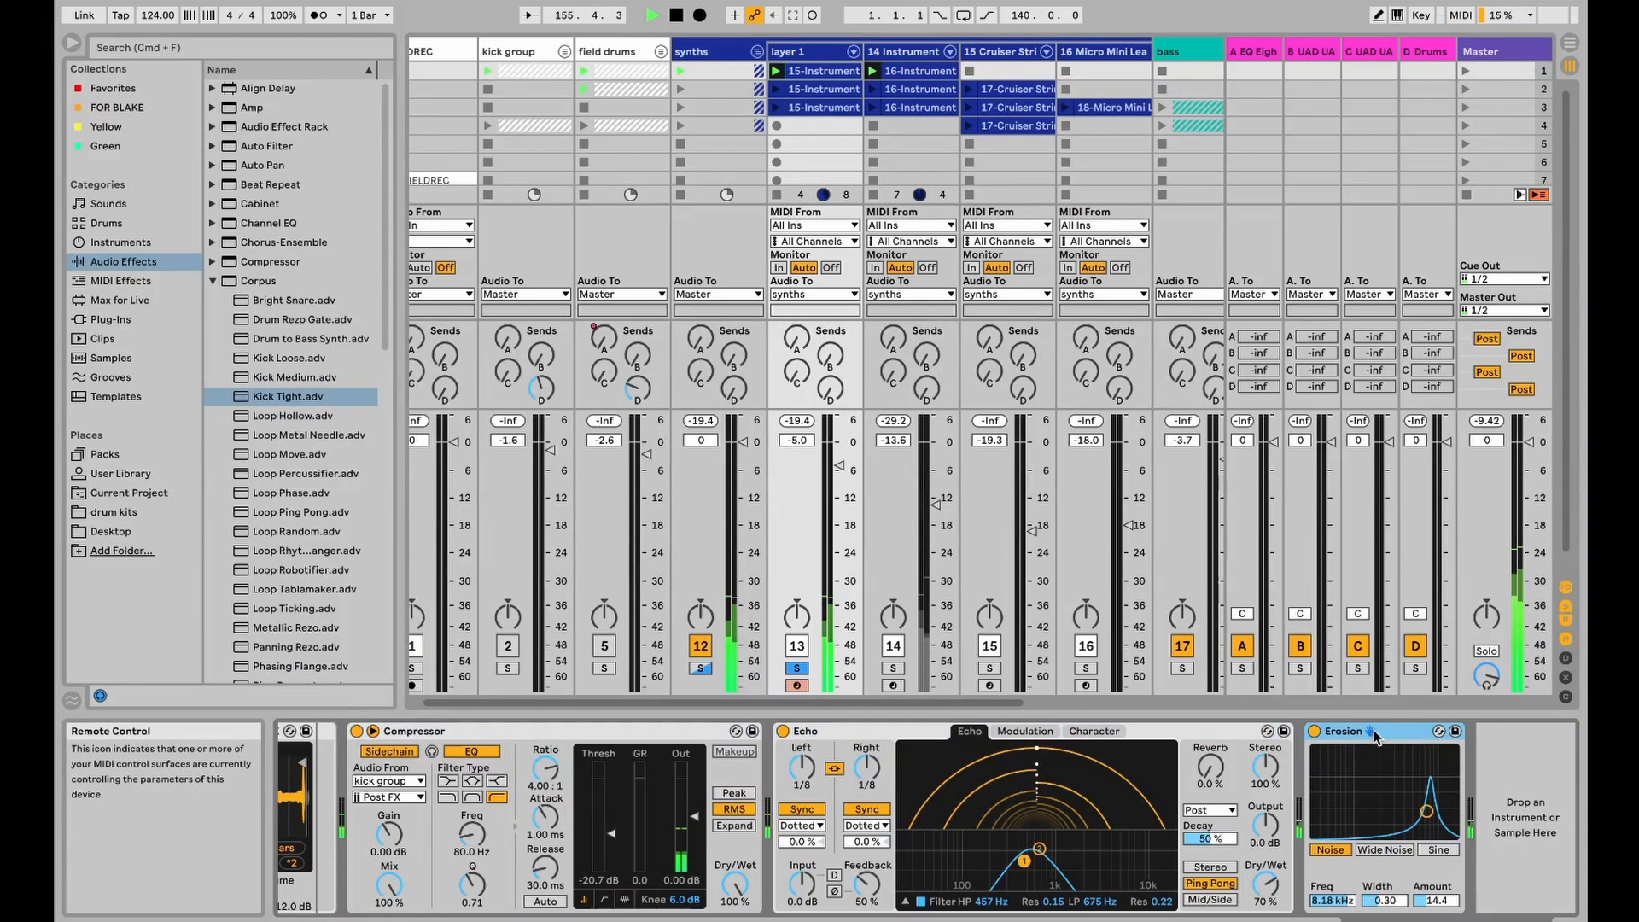
left_click(1314, 731)
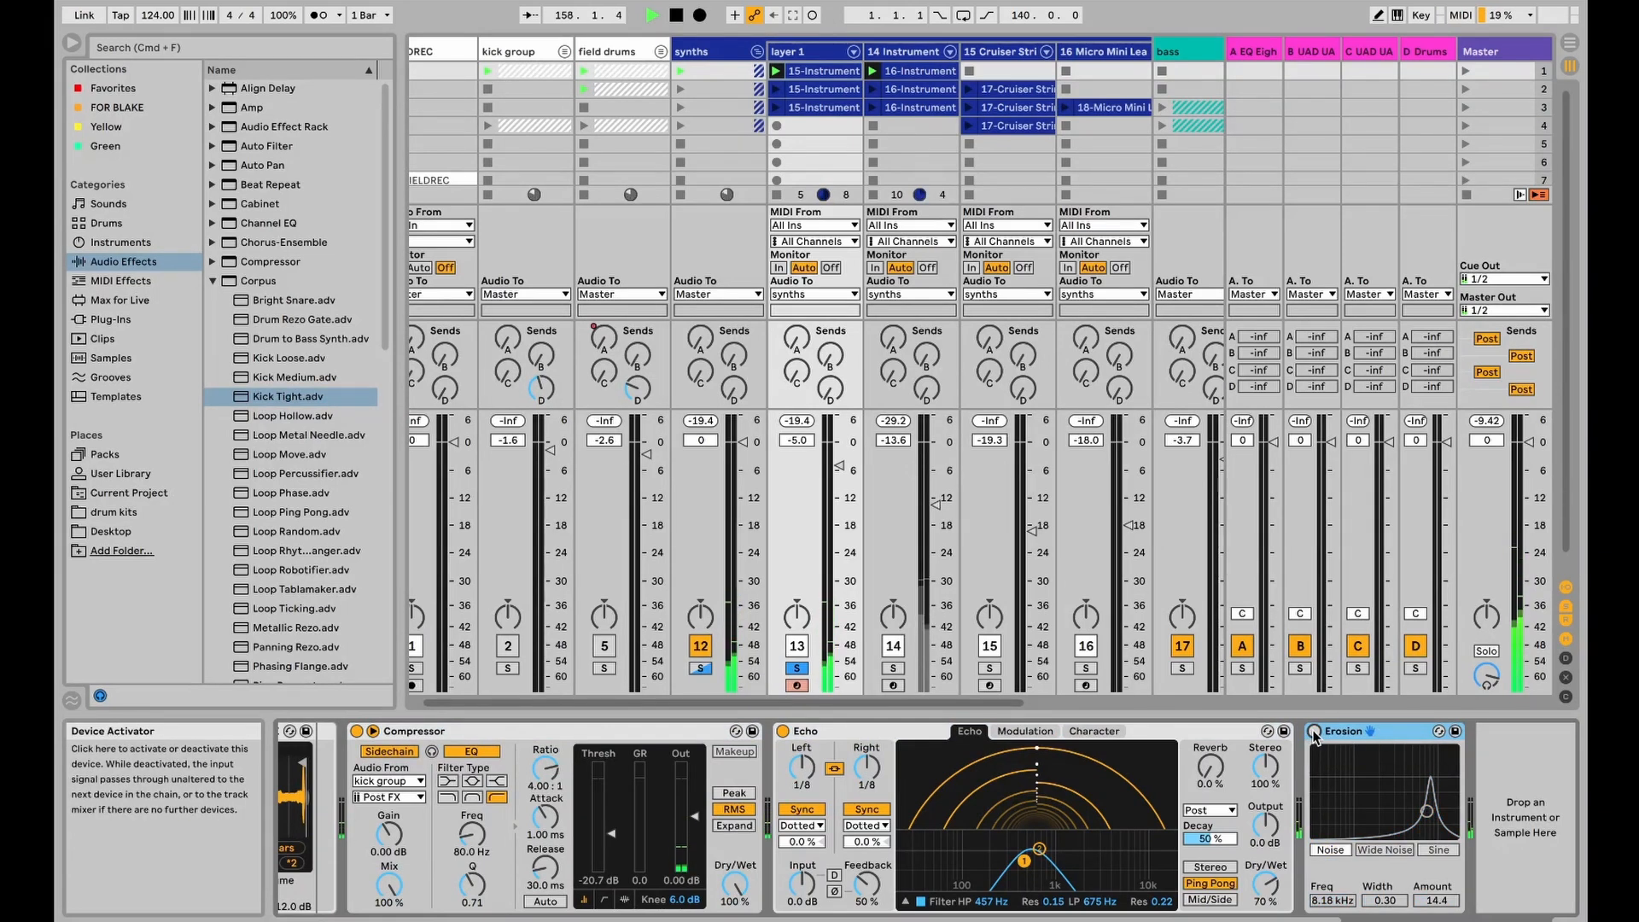
left_click(1314, 732)
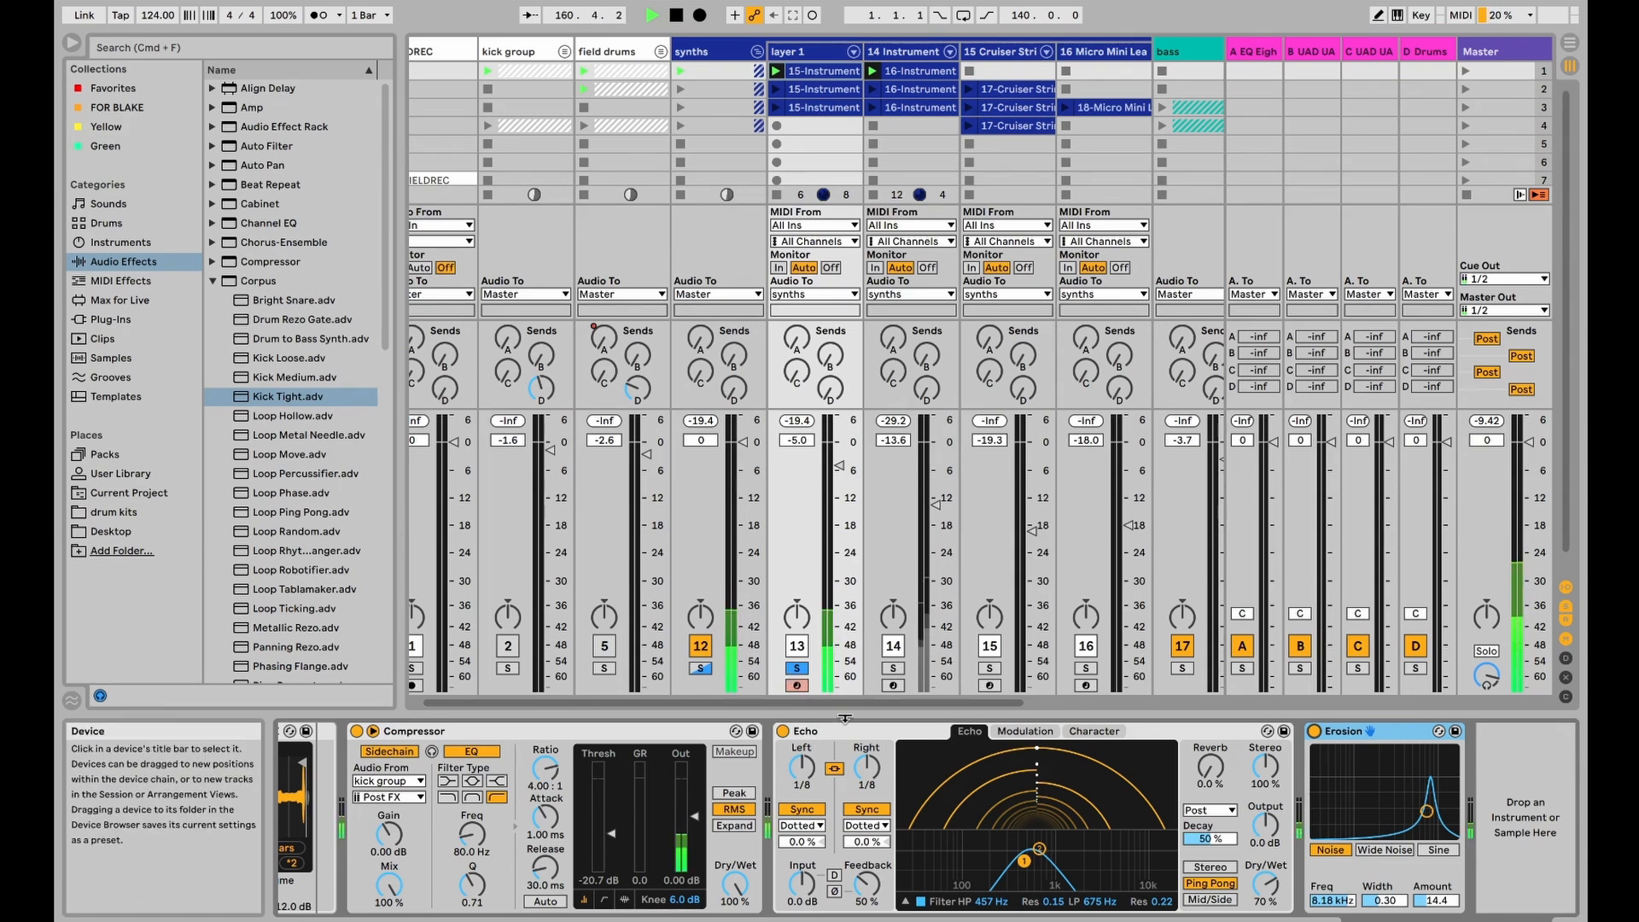
Step: Solo track 14 and select the FM Piano Classic.adg preset among the "fm piano" instrument results, with playback running
left_click(893, 669)
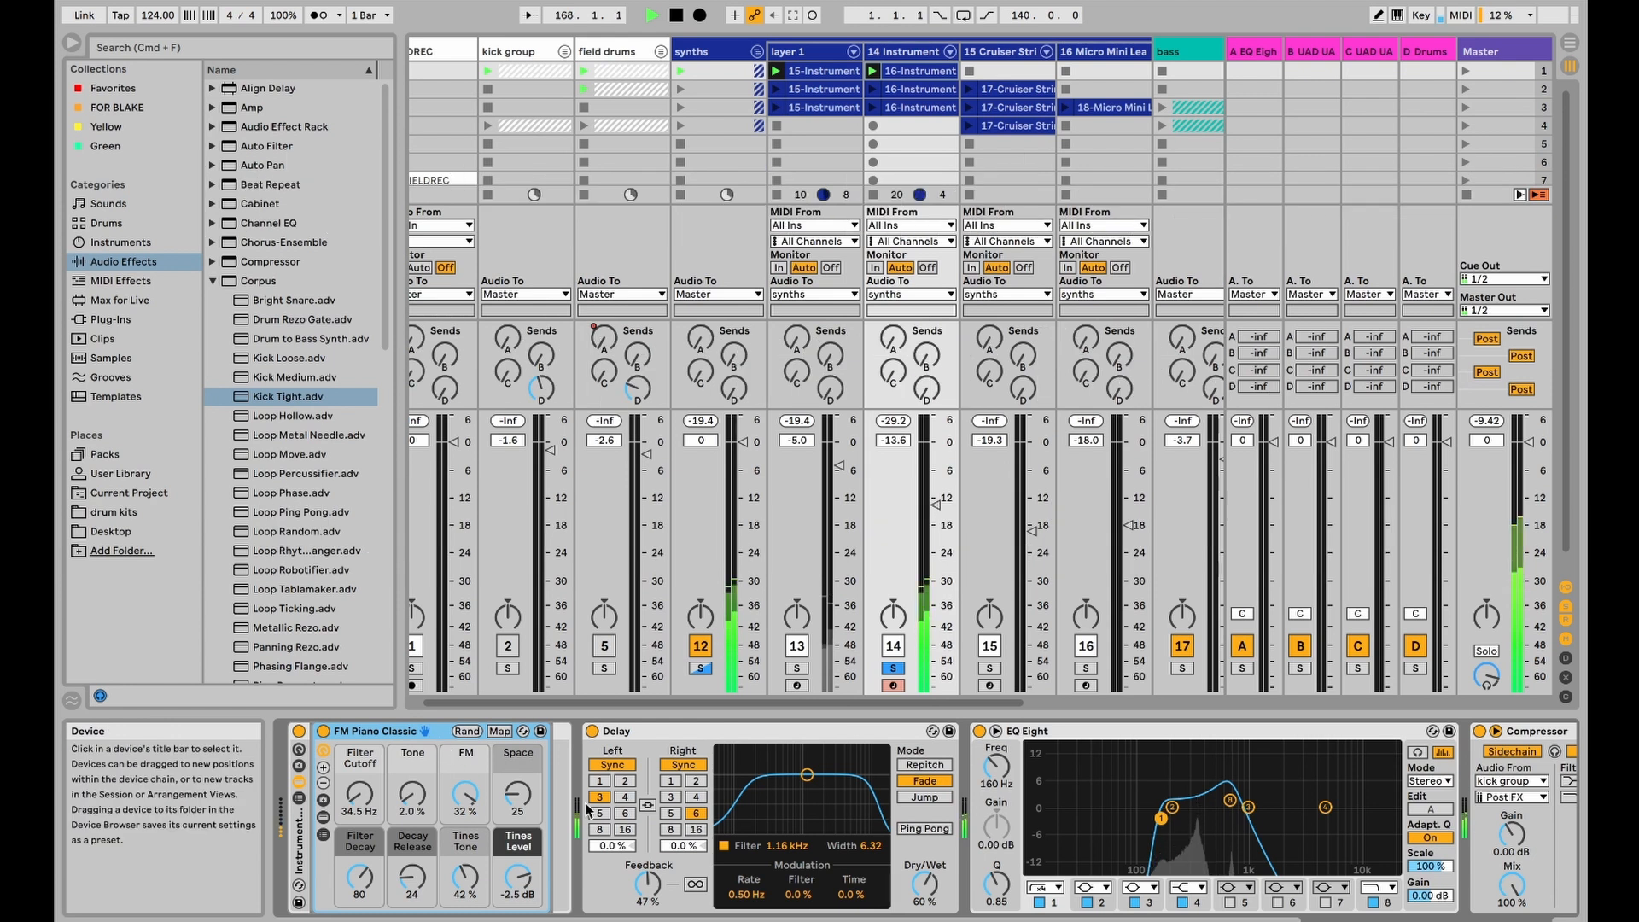
left_click(842, 727)
left_click(285, 150)
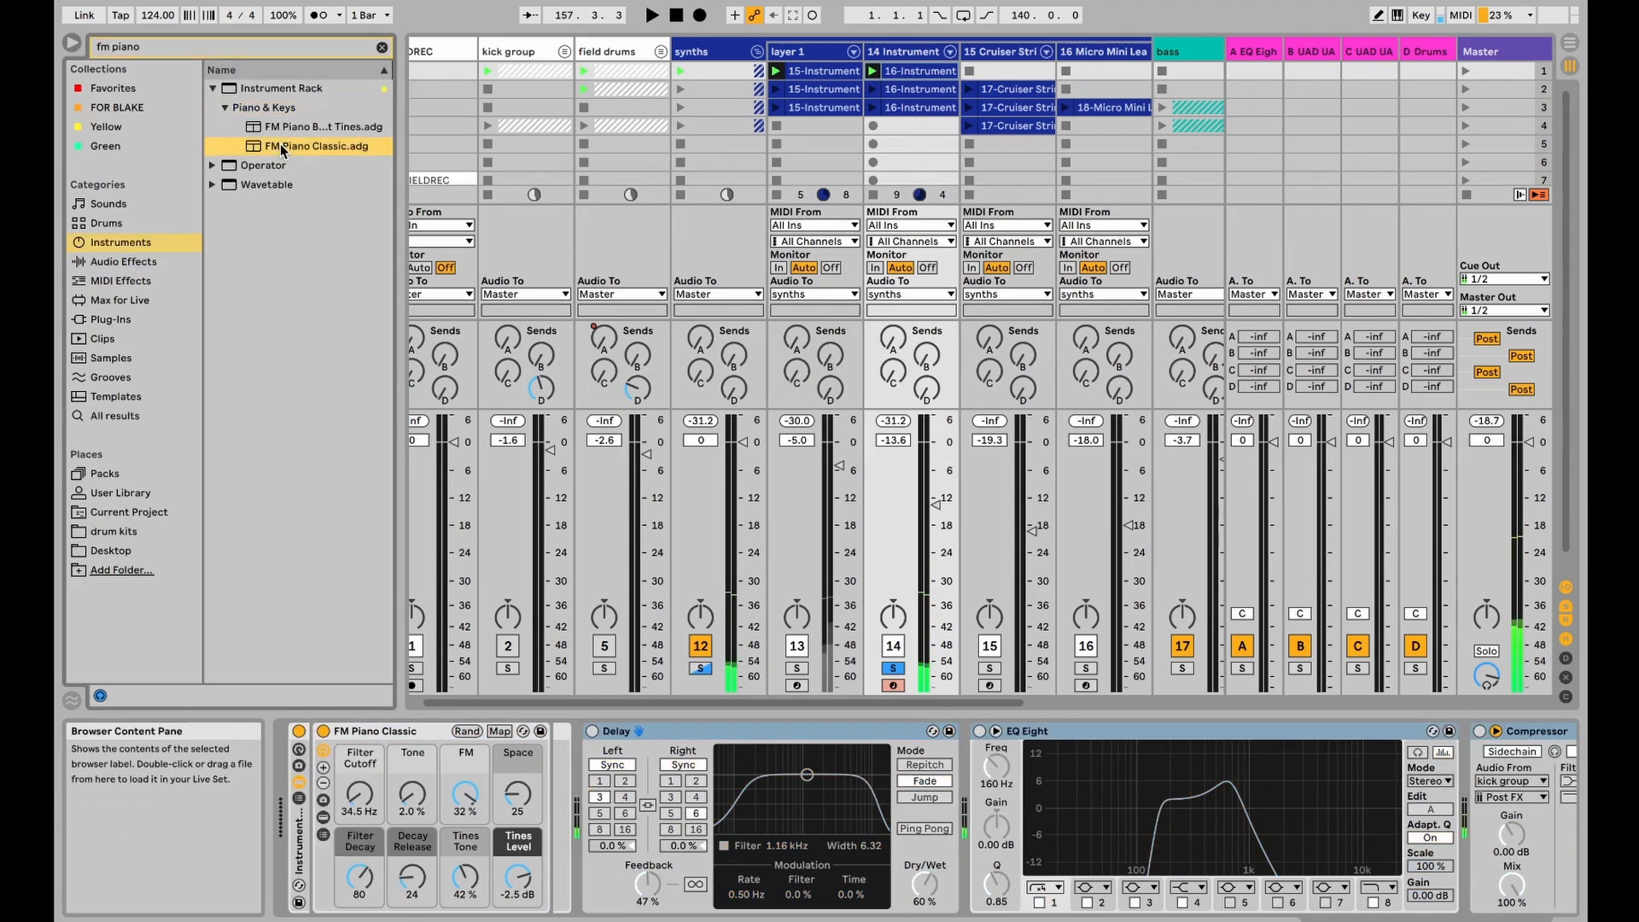
key("space")
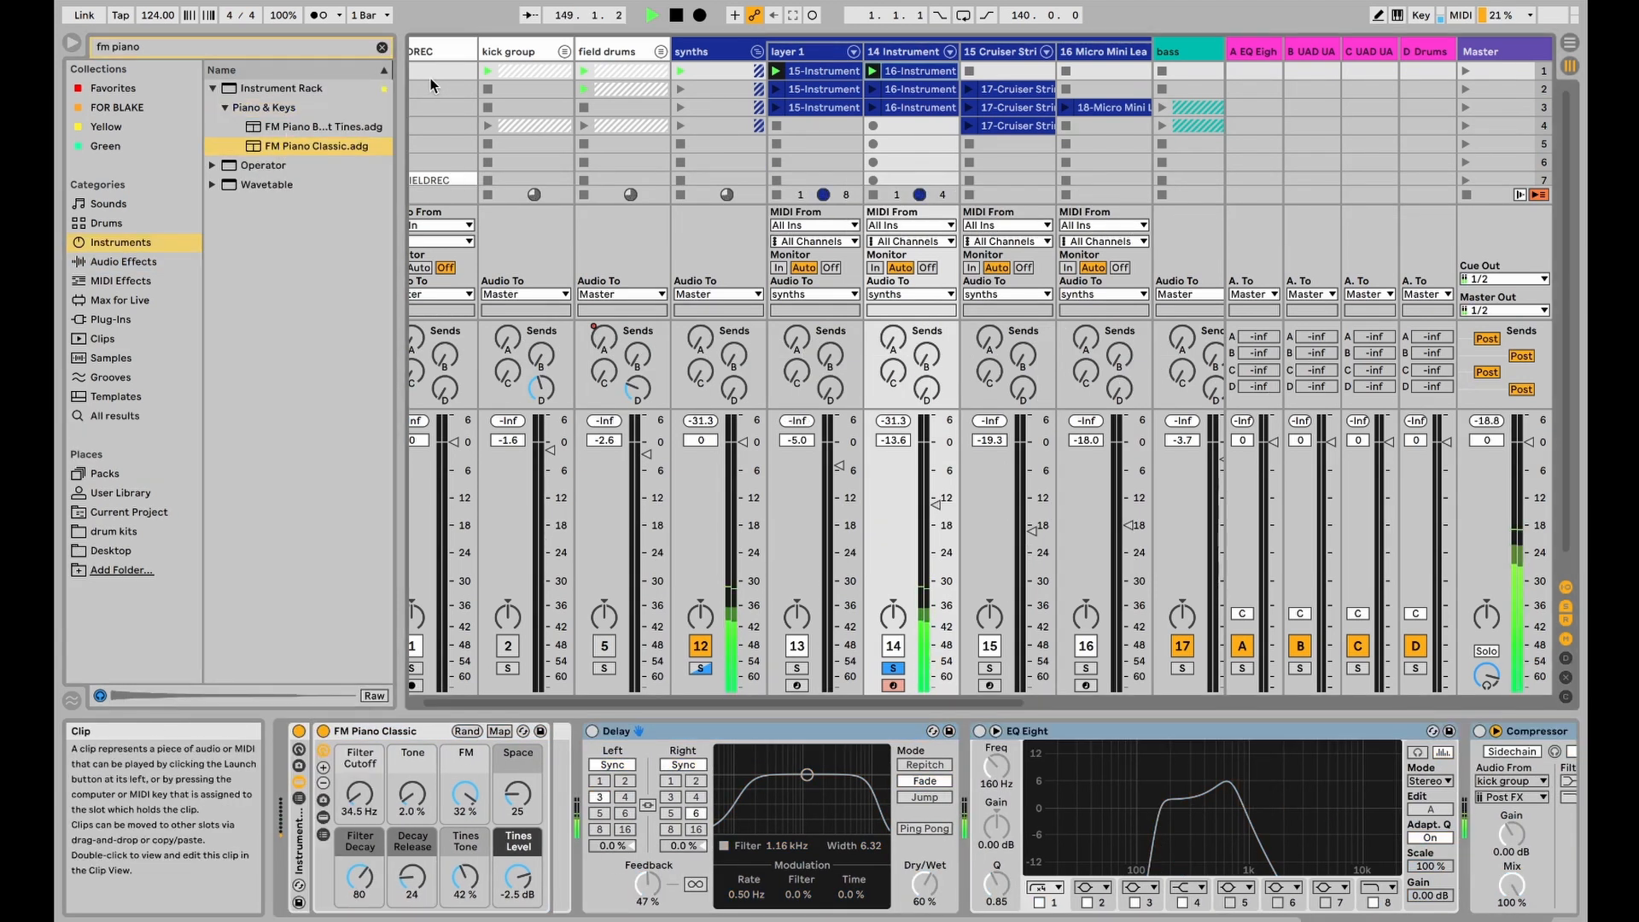
Step: Clear the "fm piano" browser search and list the audio effects with the Corpus presets collapsed
left_click(159, 261)
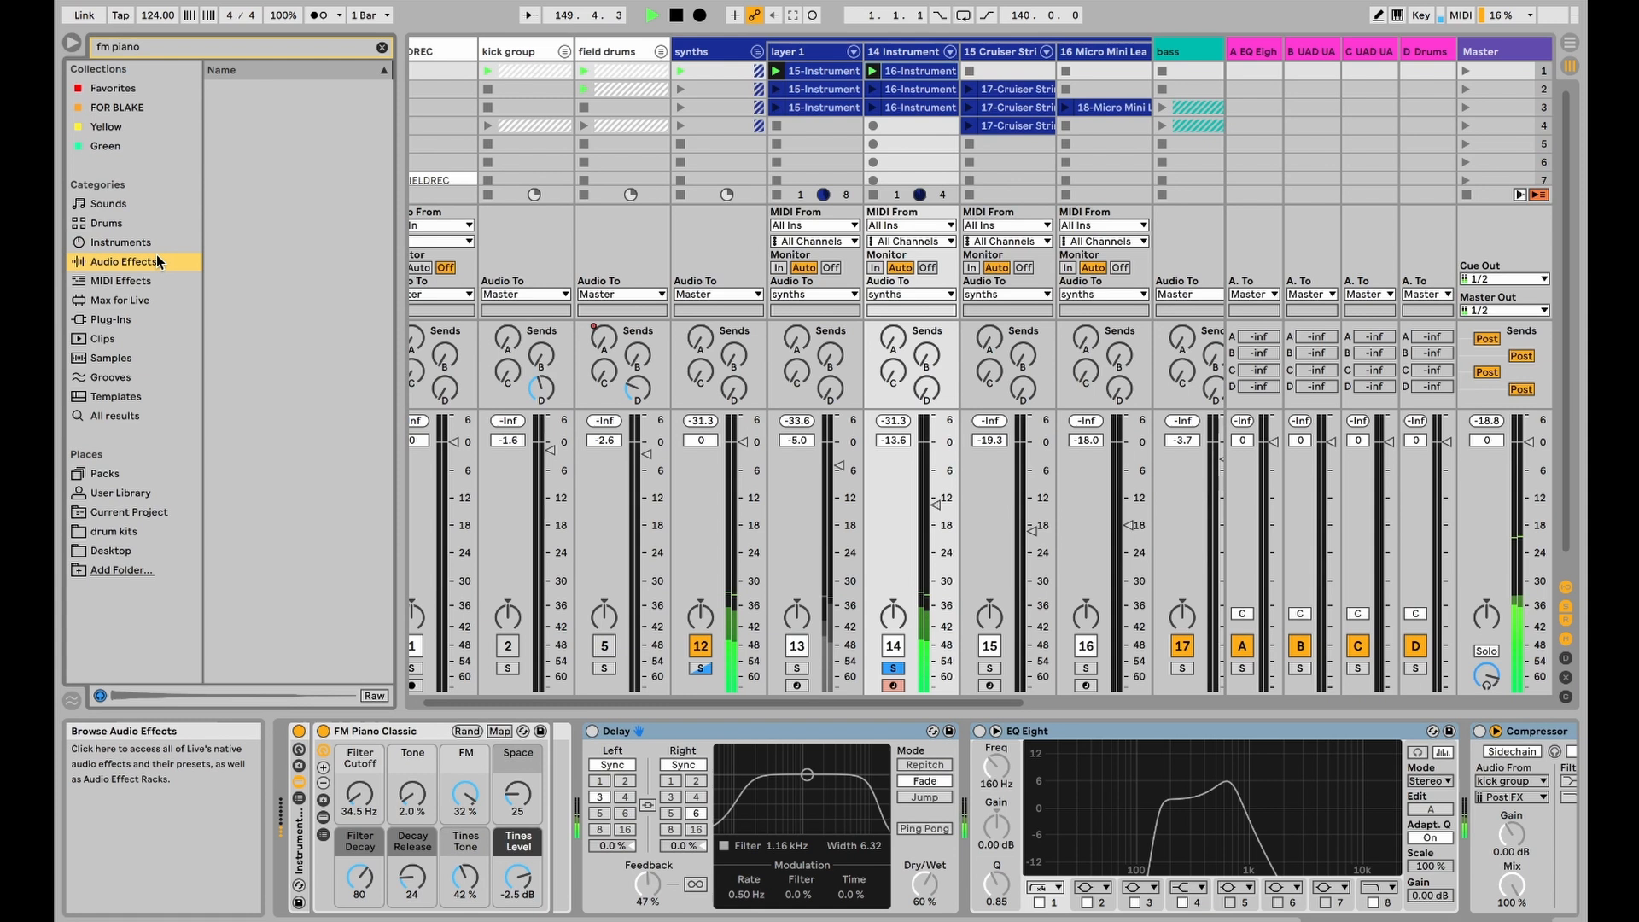
left_click(382, 48)
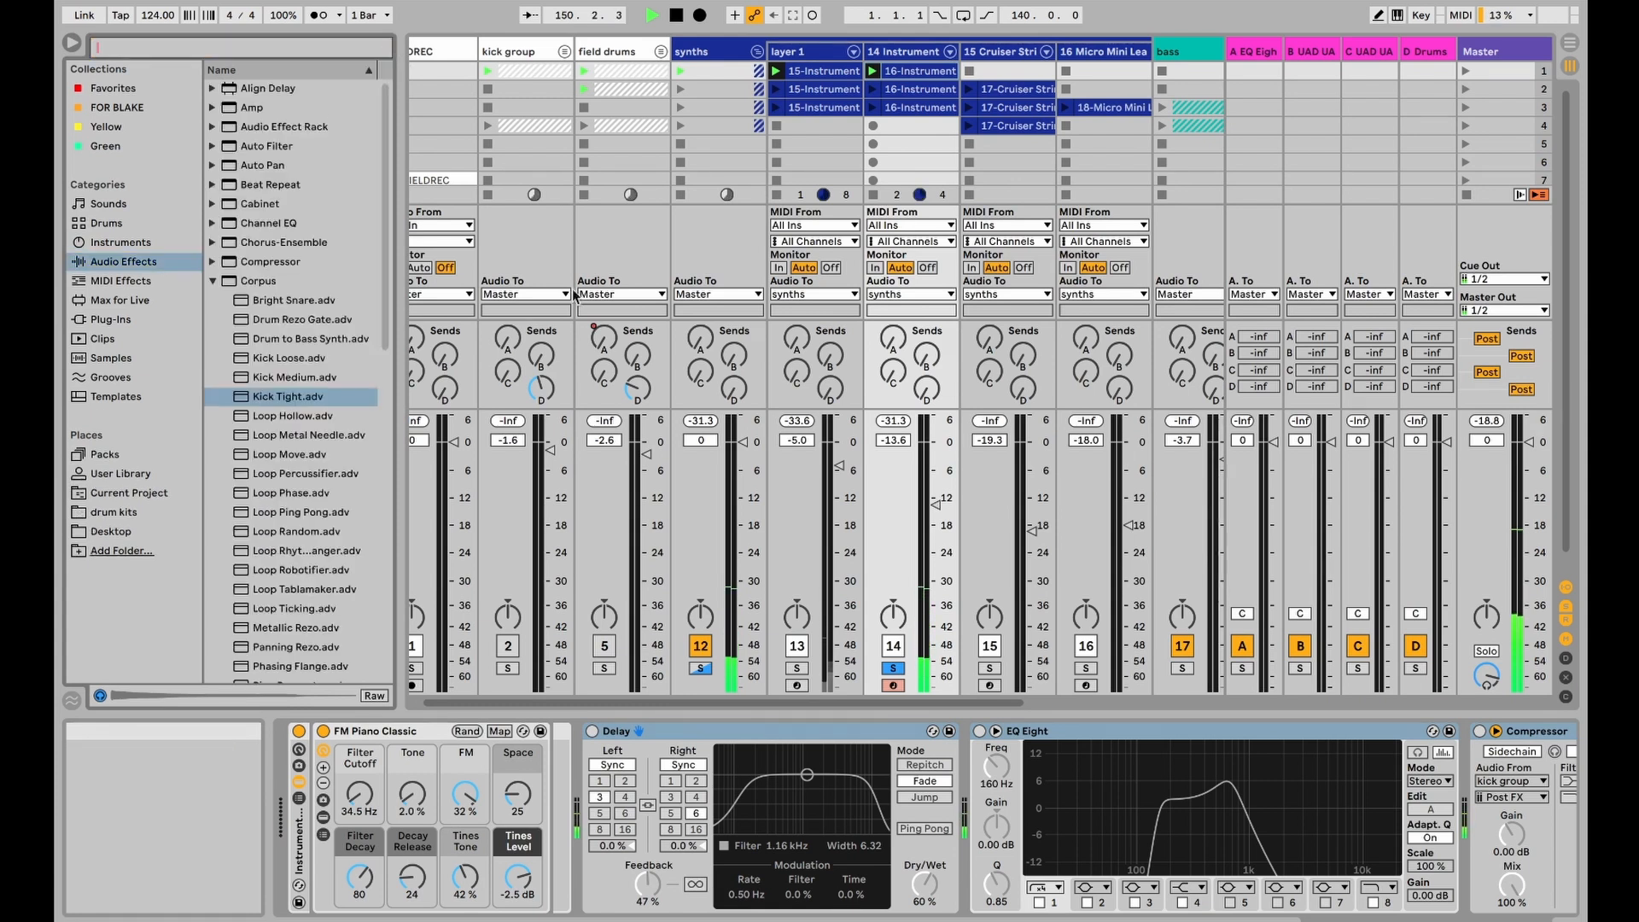
left_click(217, 281)
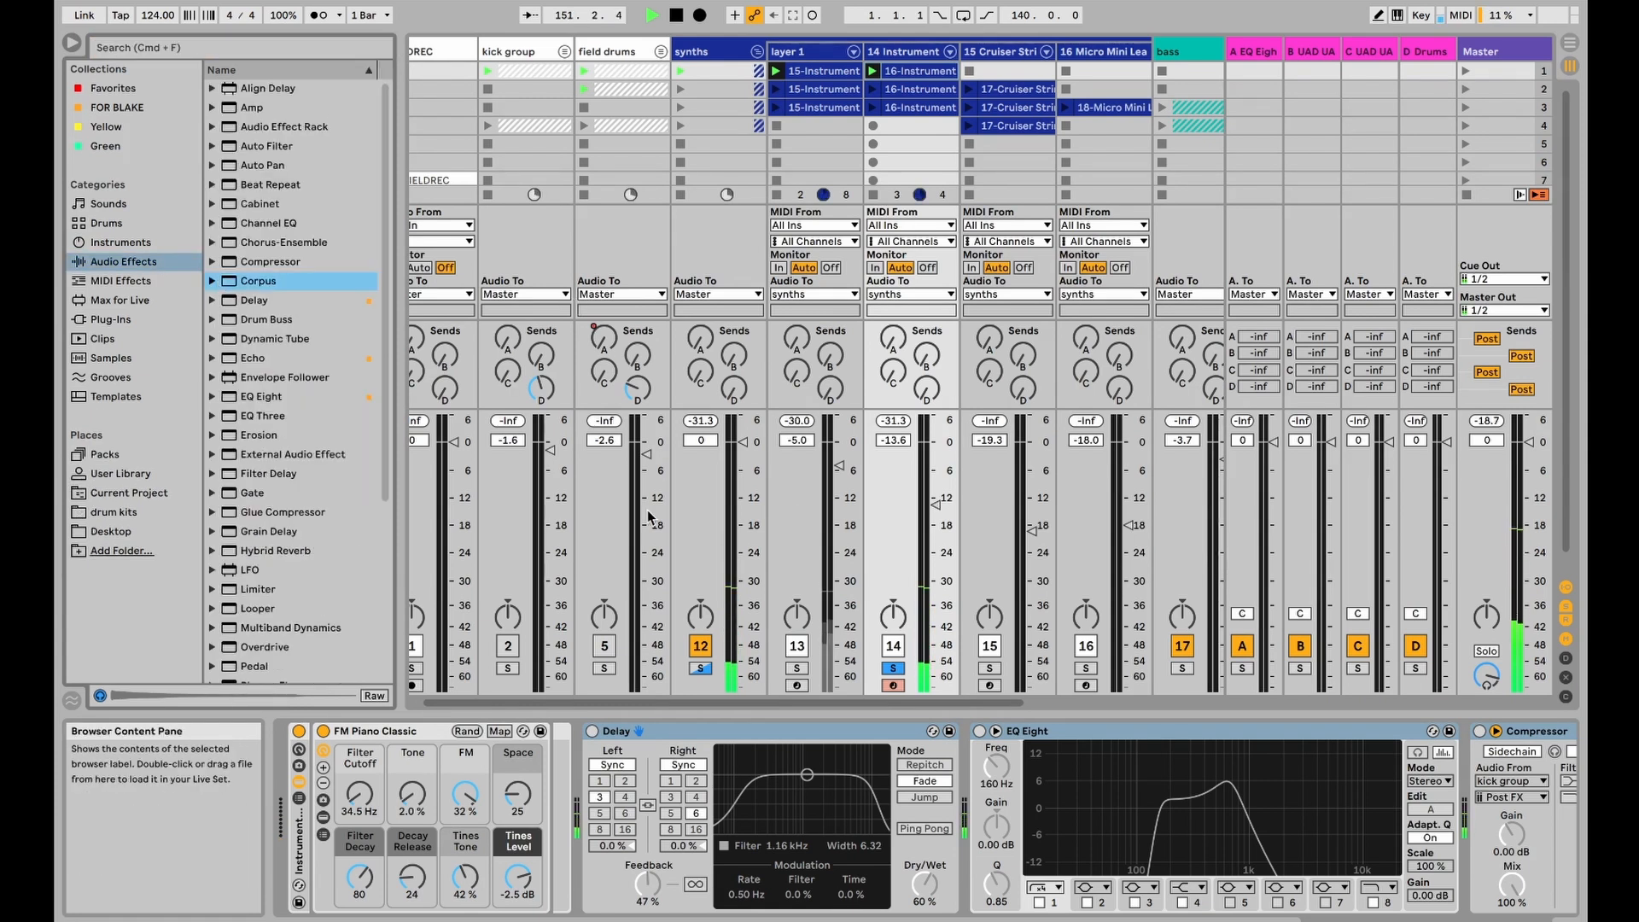
Step: Activate Delay and EQ Eight on the FM piano track, and sweep the Filter Cutoff, leaving it at 34.5 Hz
left_click(594, 732)
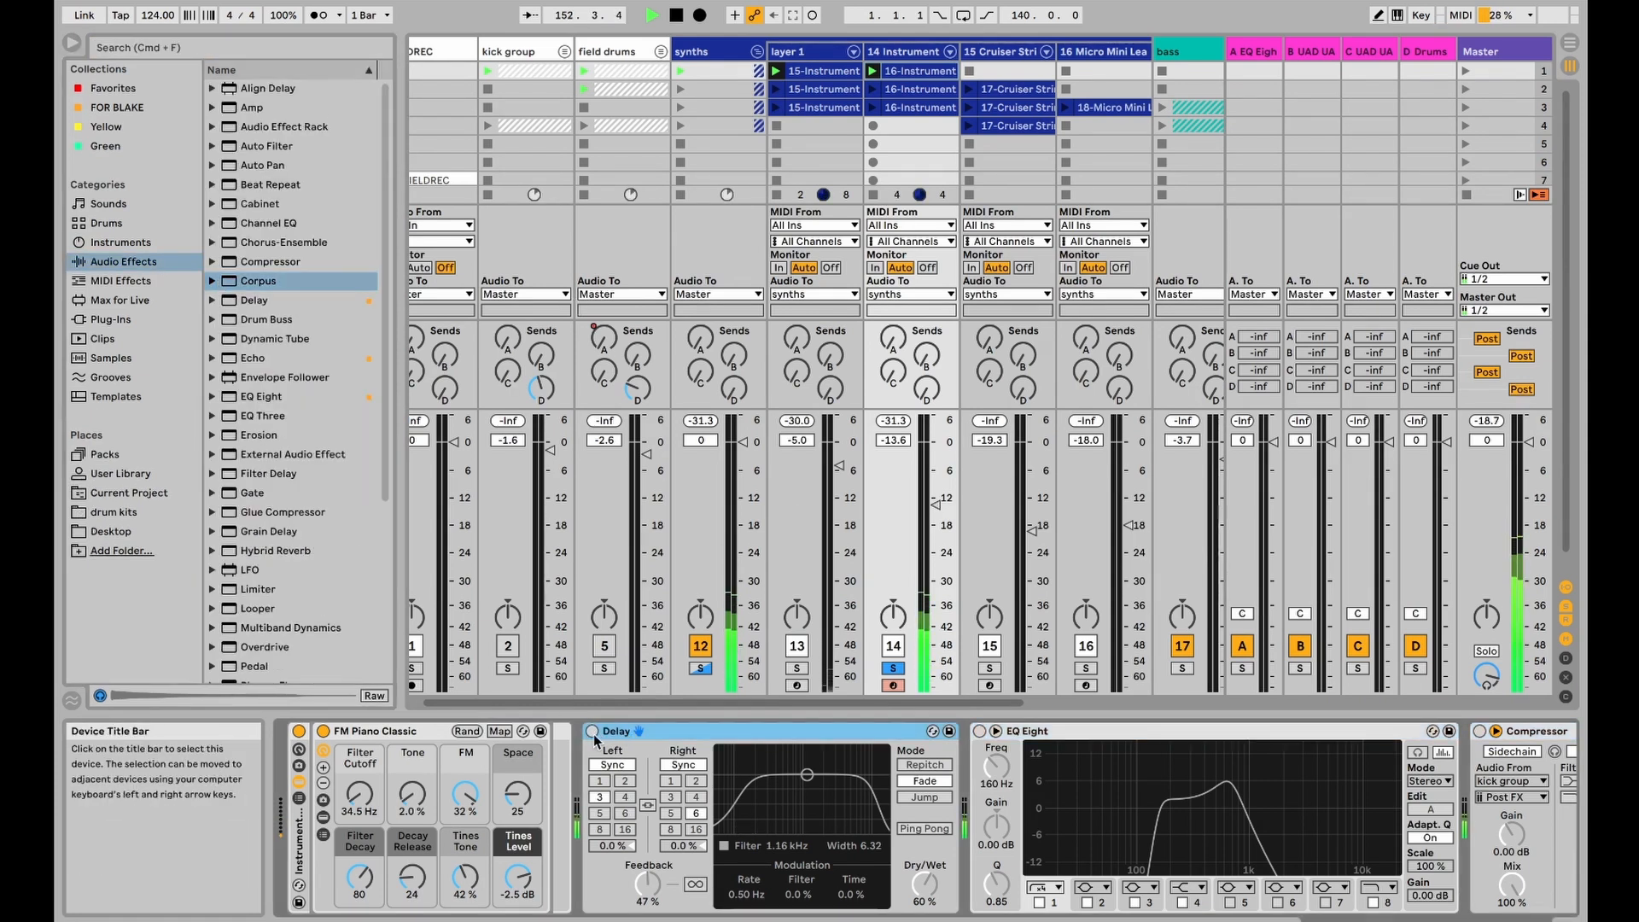
left_click(979, 733)
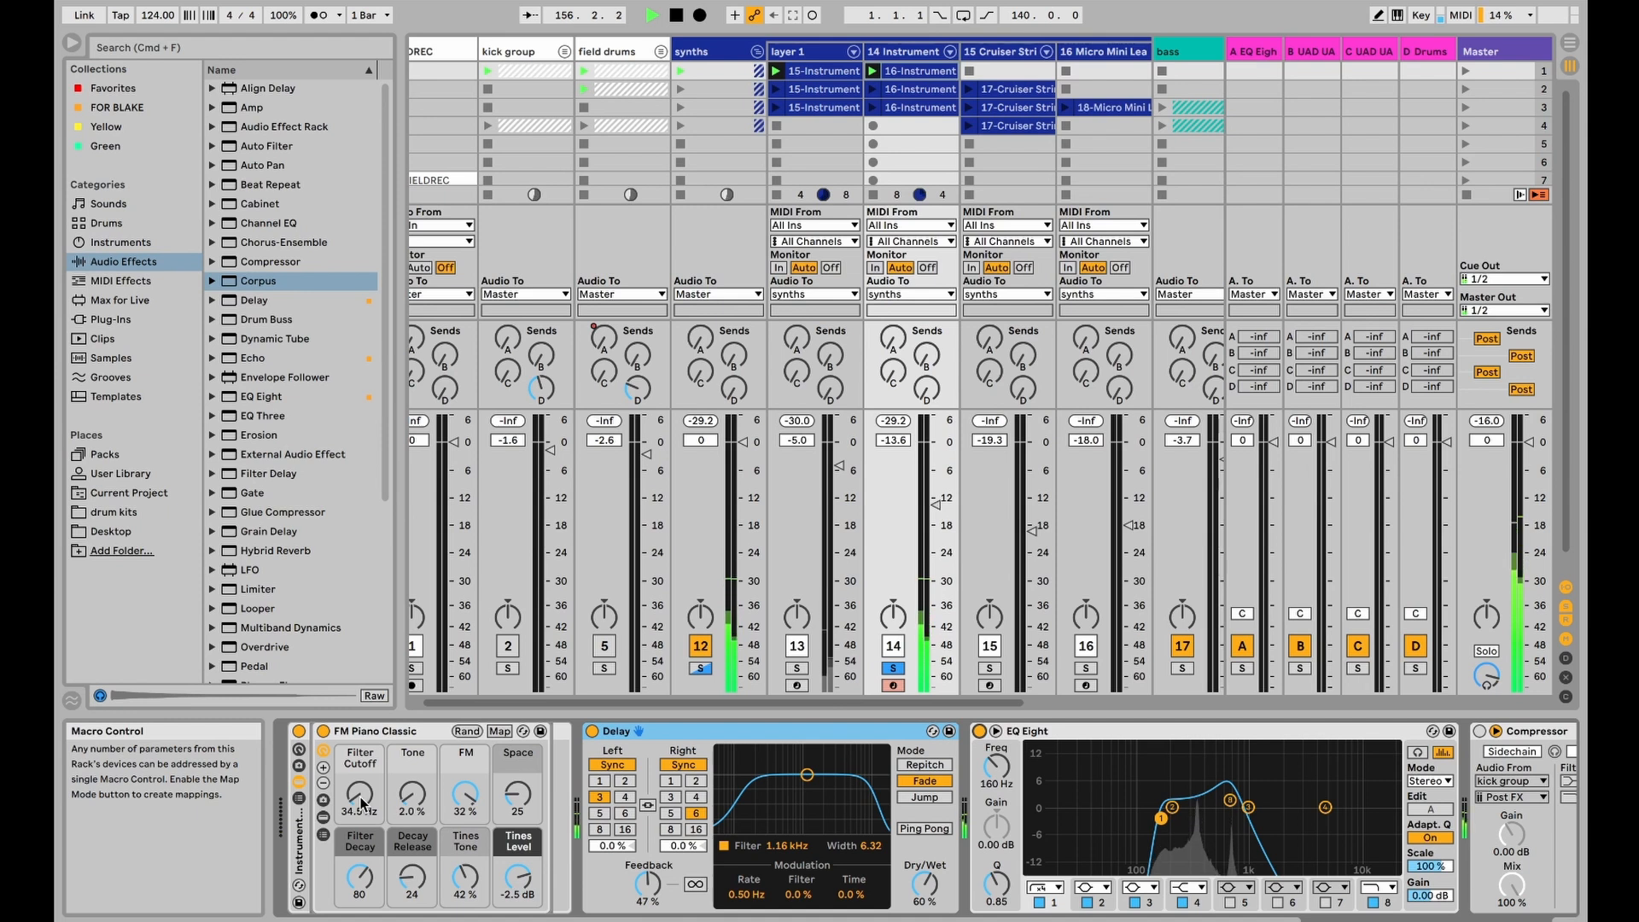
left_click_drag(363, 809, 364, 798)
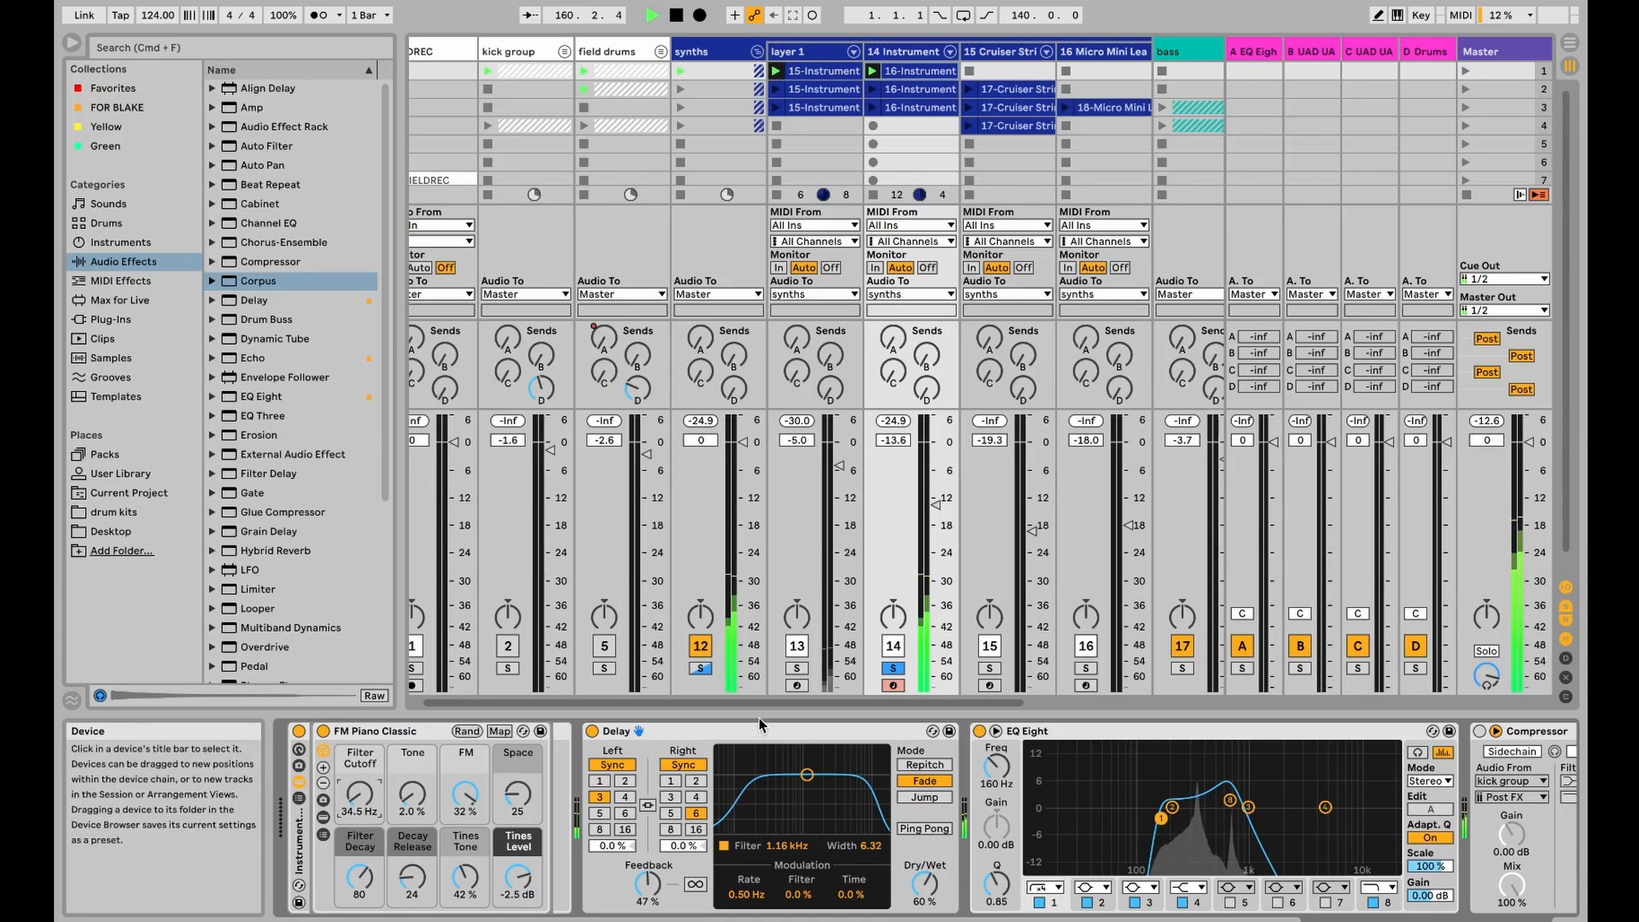
left_click(1201, 735)
Step: Unmute the field drums and kick groups, and fold and unfold the synths group to show its tracks
left_click(604, 646)
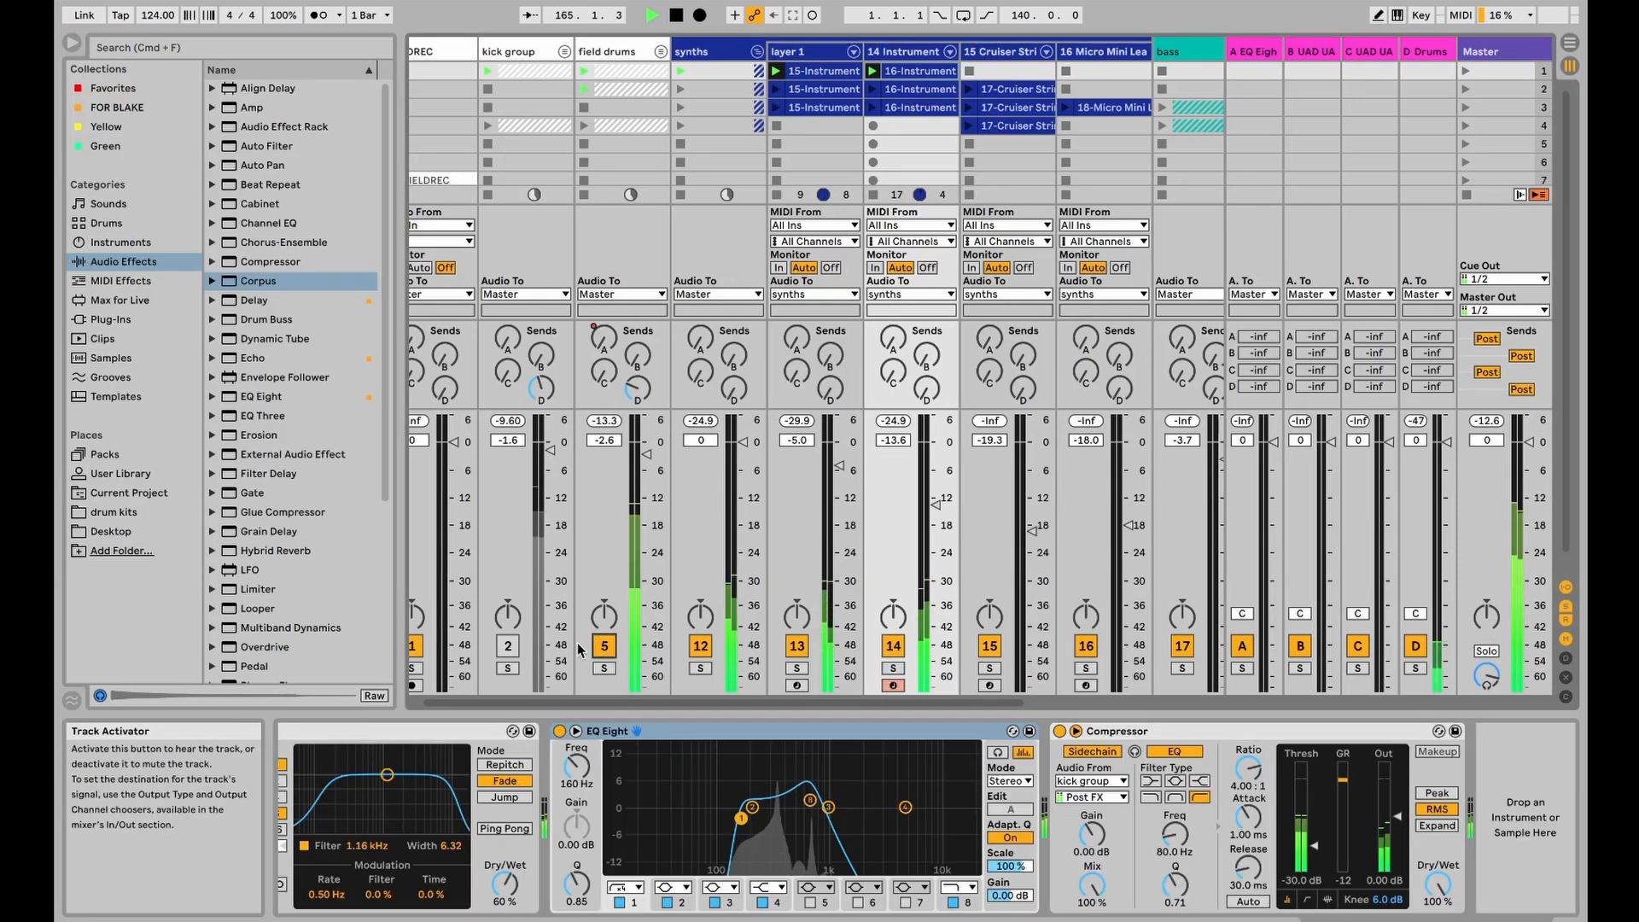
left_click(507, 646)
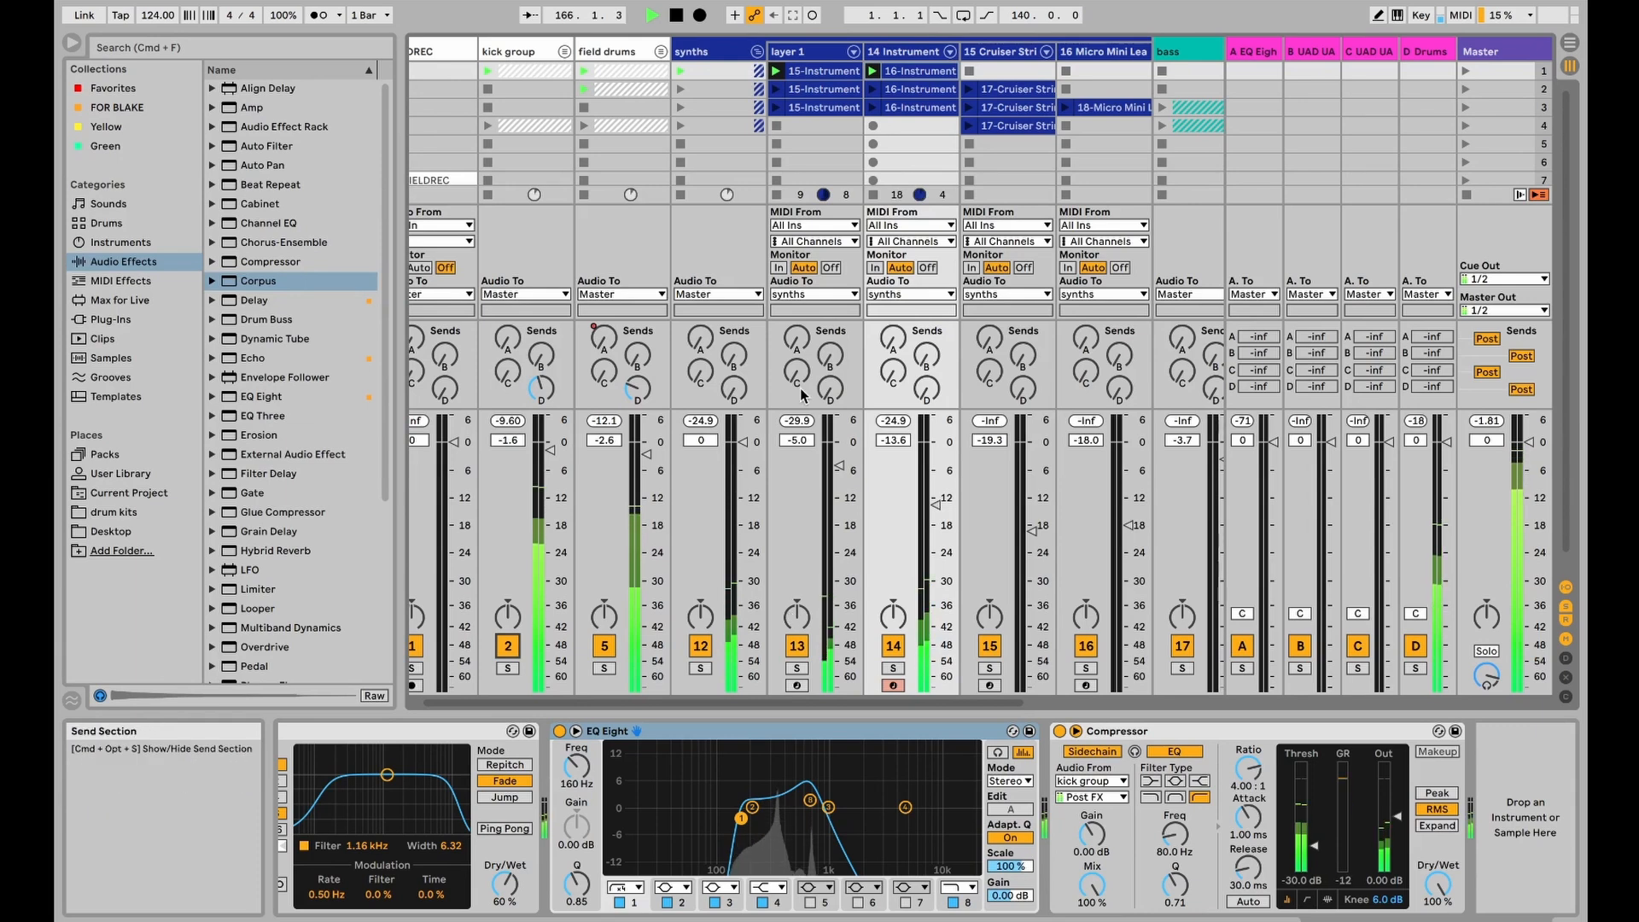
left_click(732, 51)
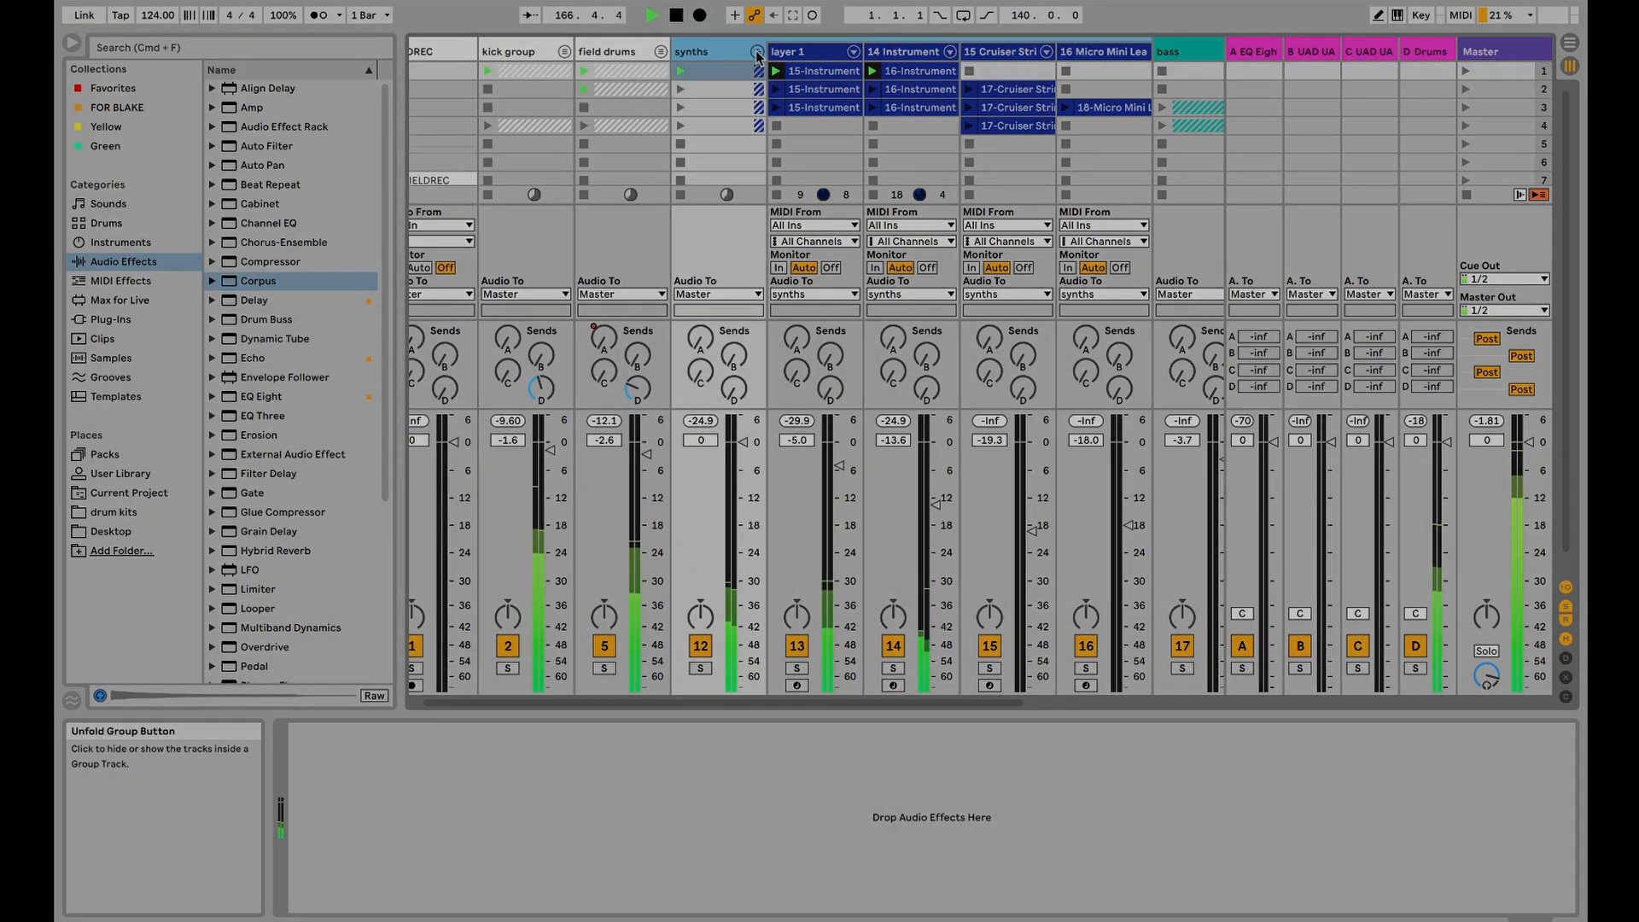
left_click(757, 52)
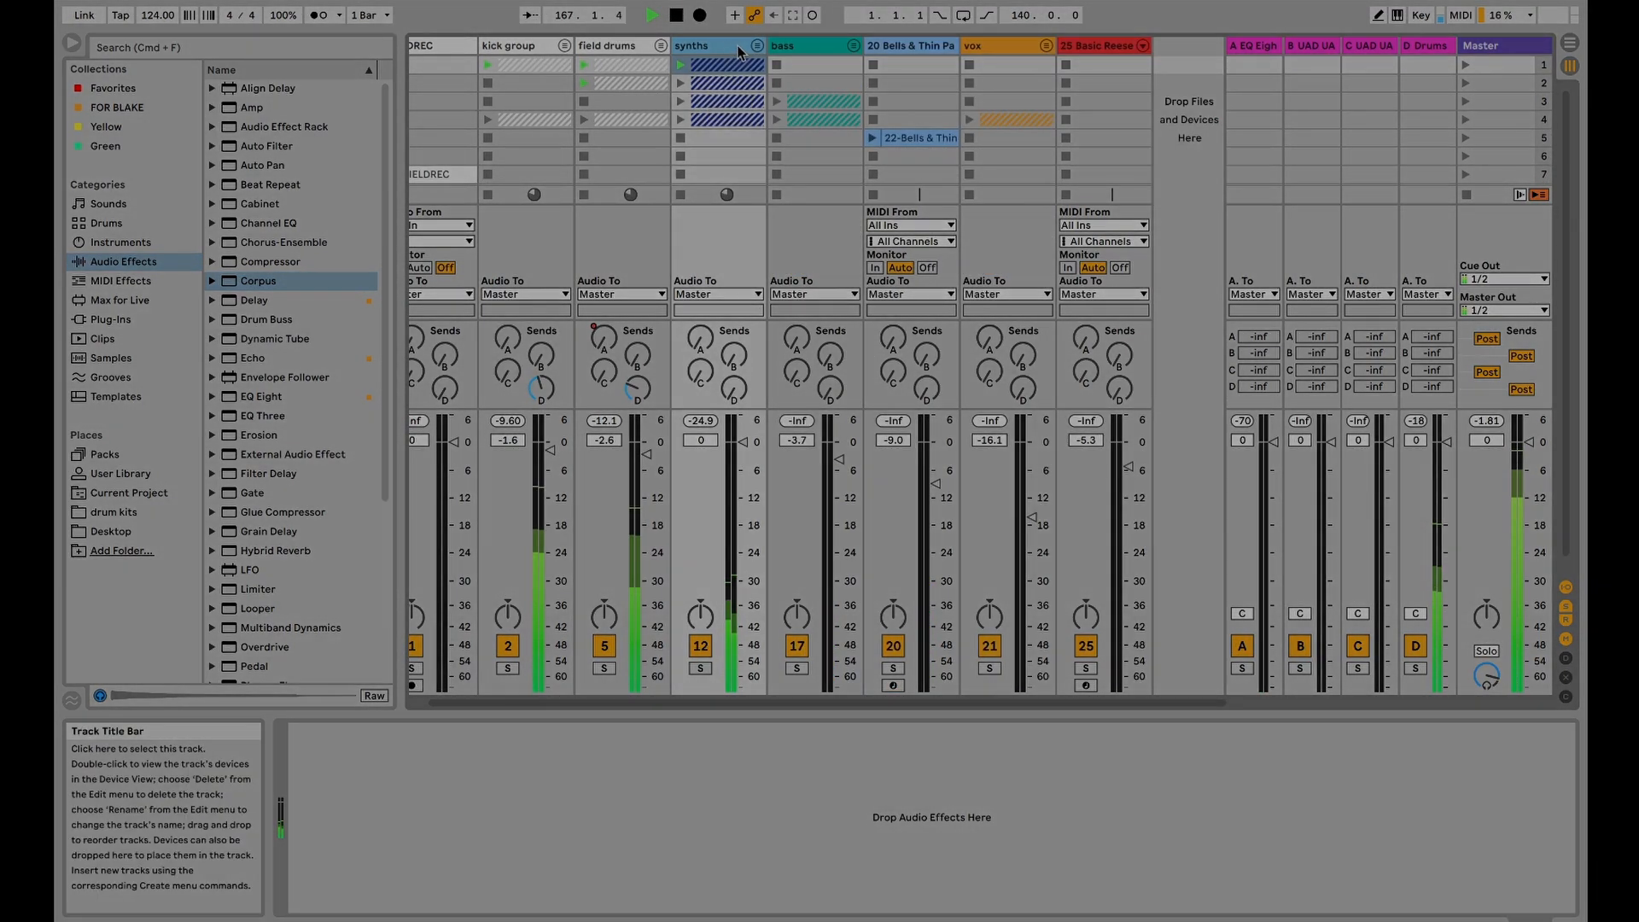
left_click(757, 52)
scroll(884, 83, "right", 1)
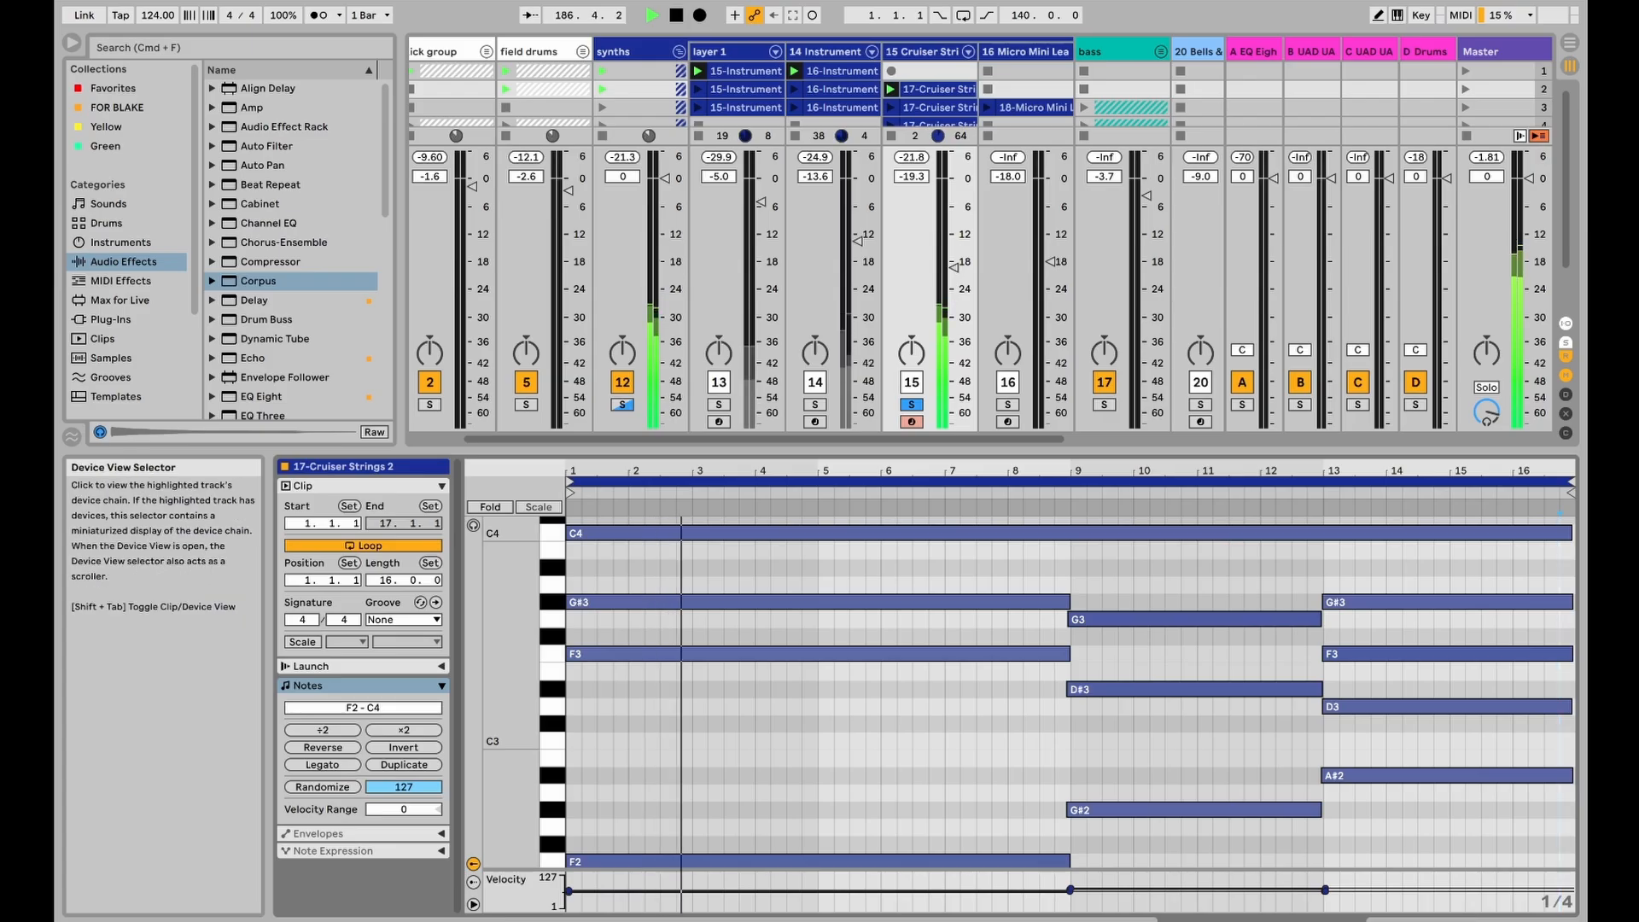
Step: Show the Cruiser Strings device chain, bypass its Erosion effect, and take the synths group out of solo
key("shift+Tab")
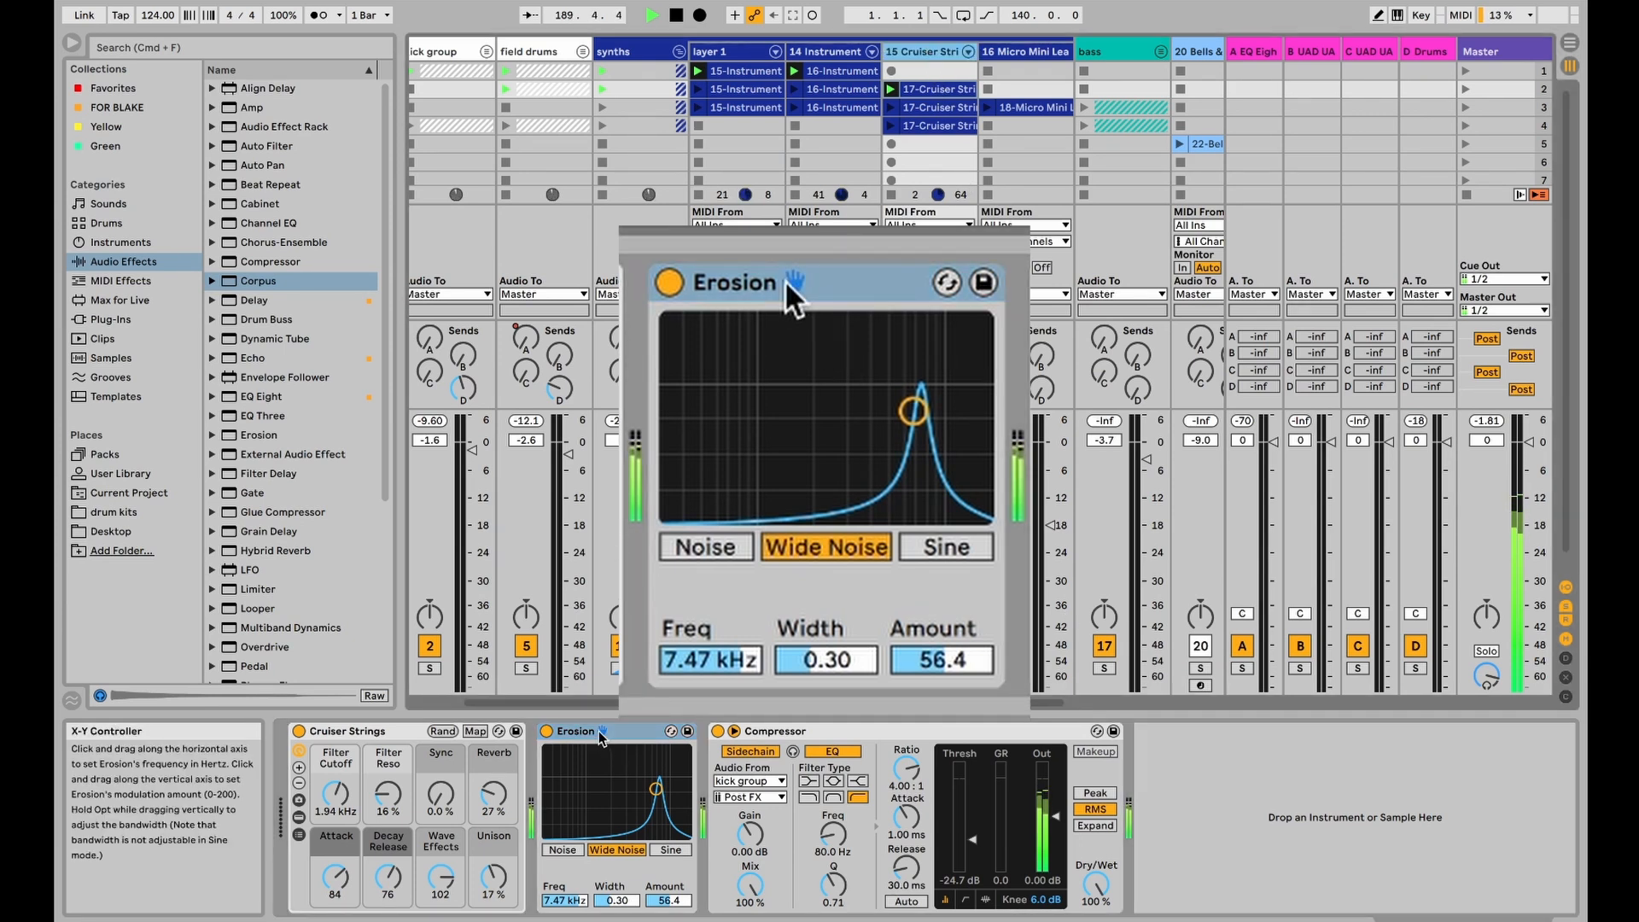
left_click(546, 730)
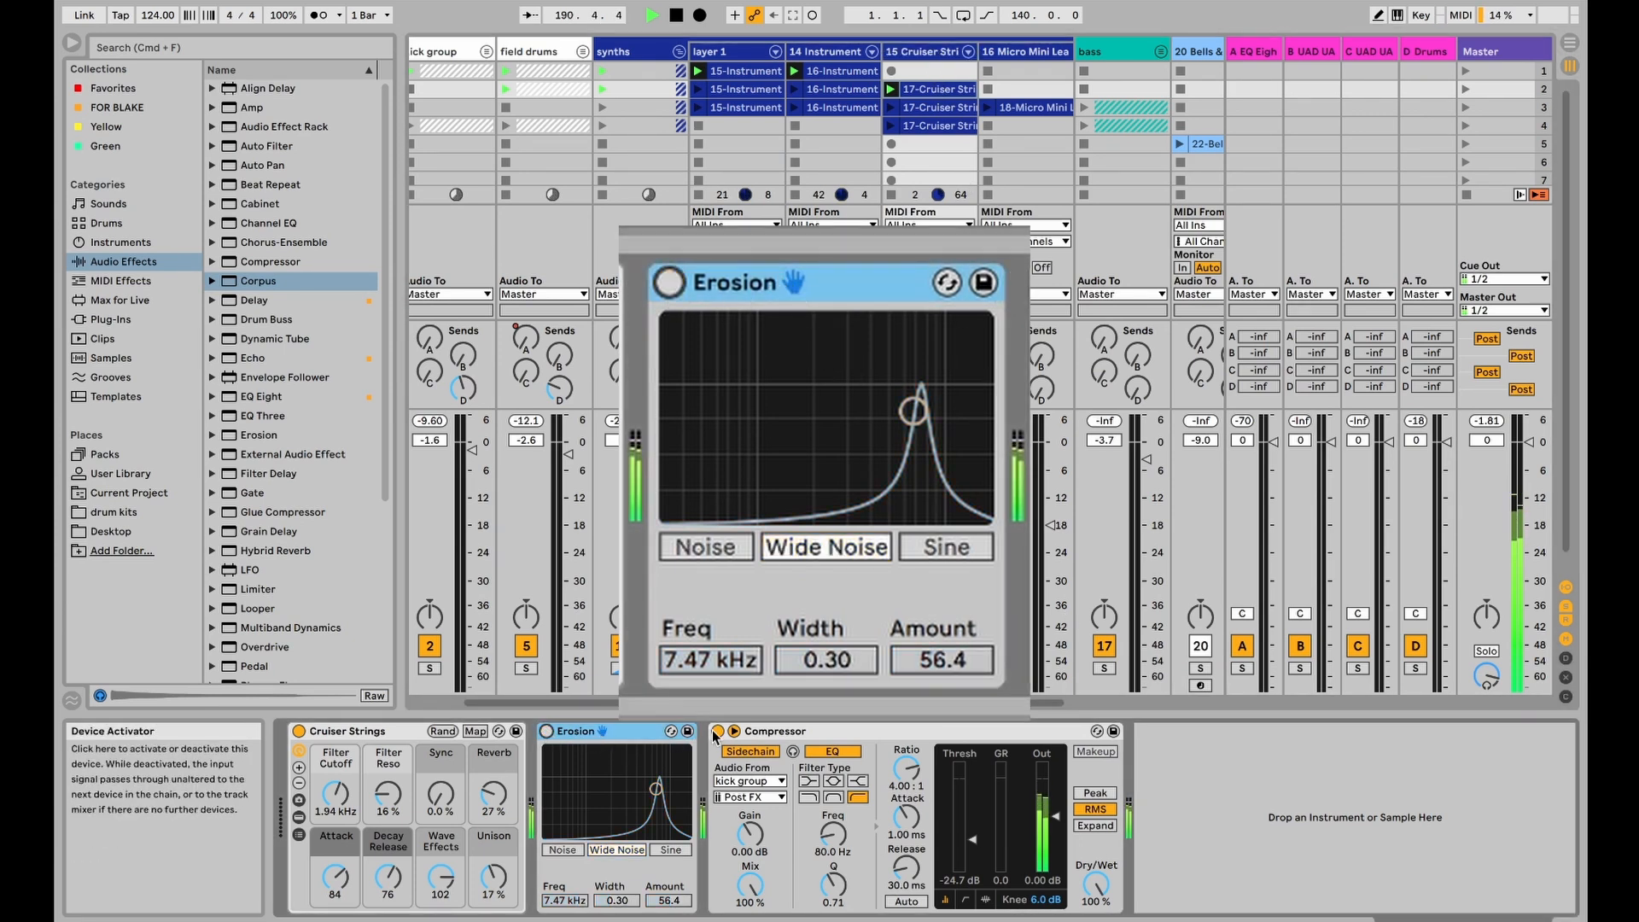
left_click(483, 670)
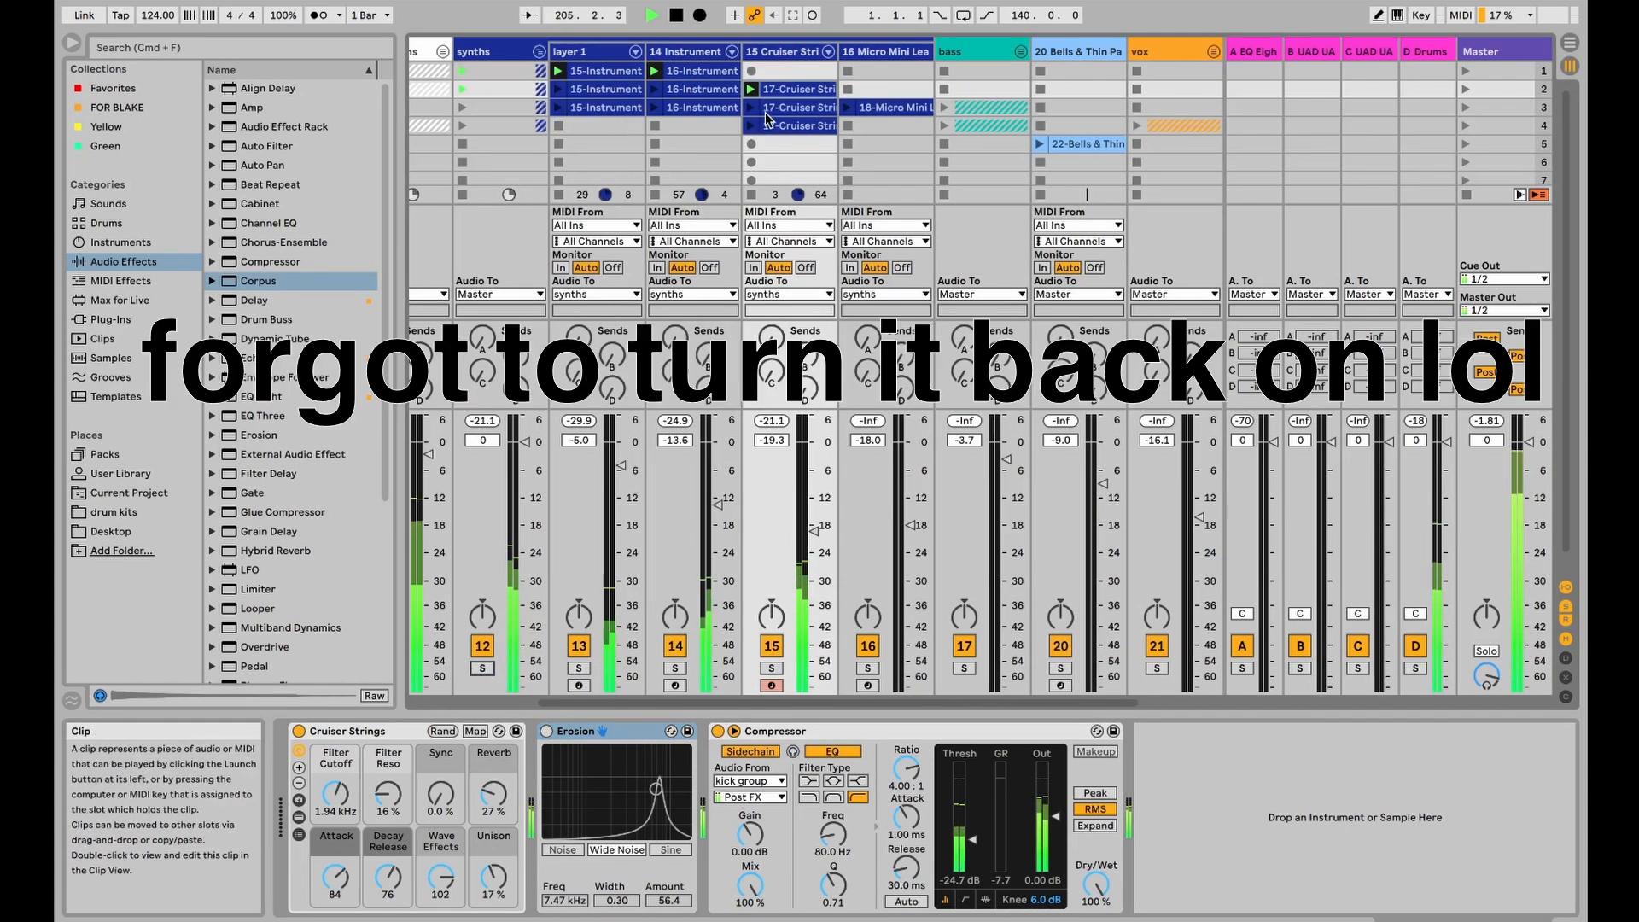
Step: Launch the 18-Micro Mini Lead clip and solo its track, checking the clip's notes before returning to its devices
left_click(848, 108)
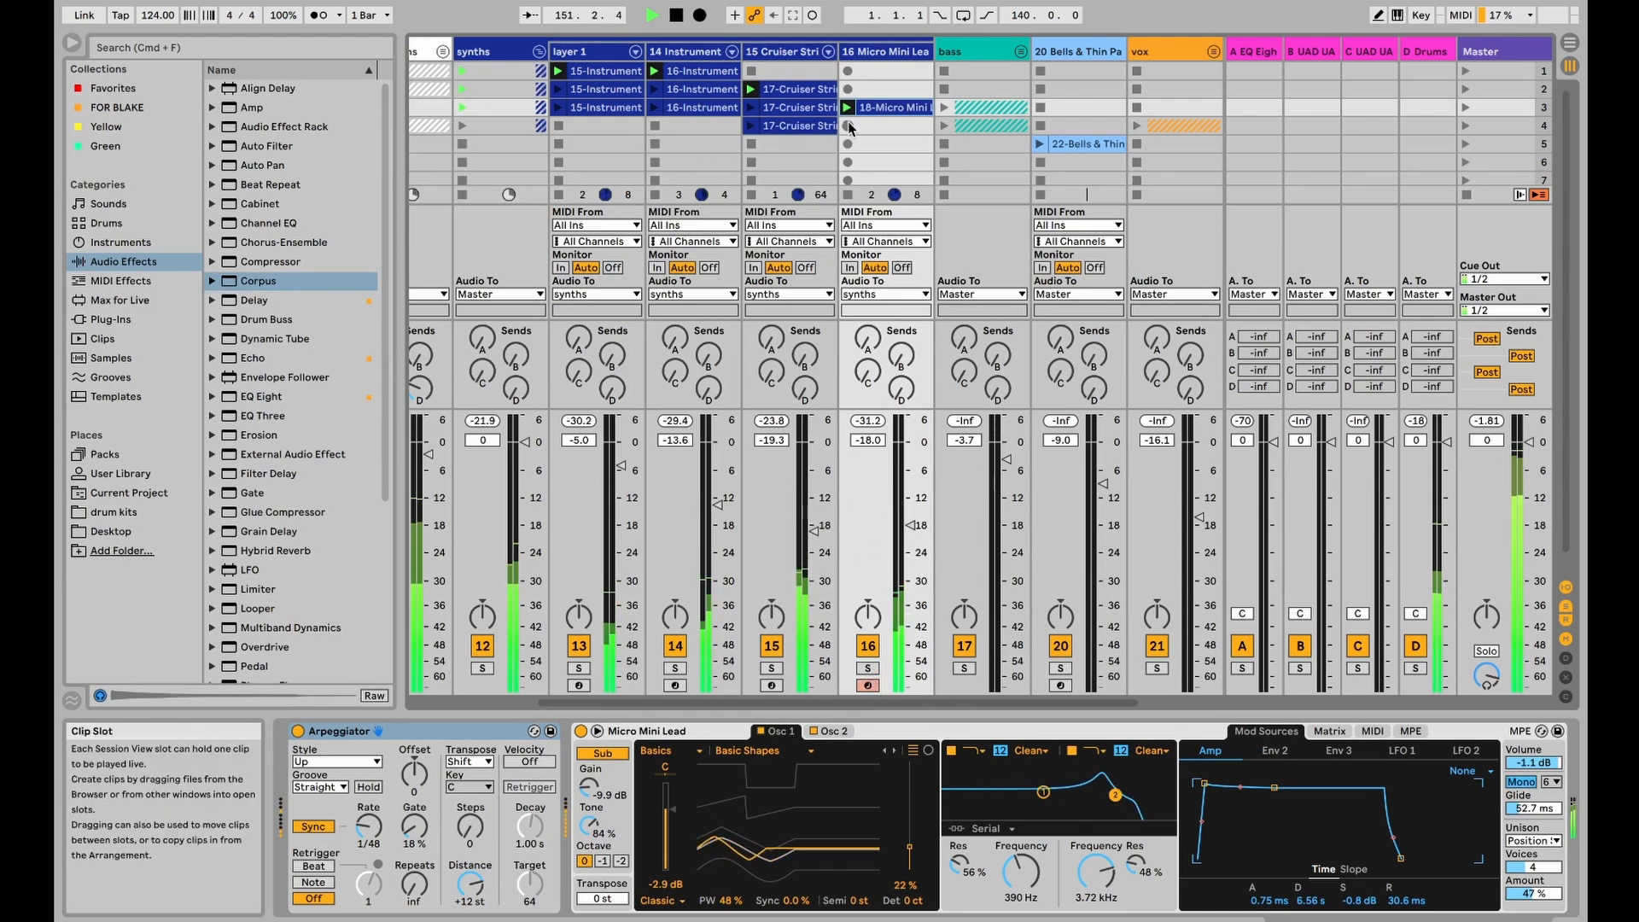
left_click(874, 671)
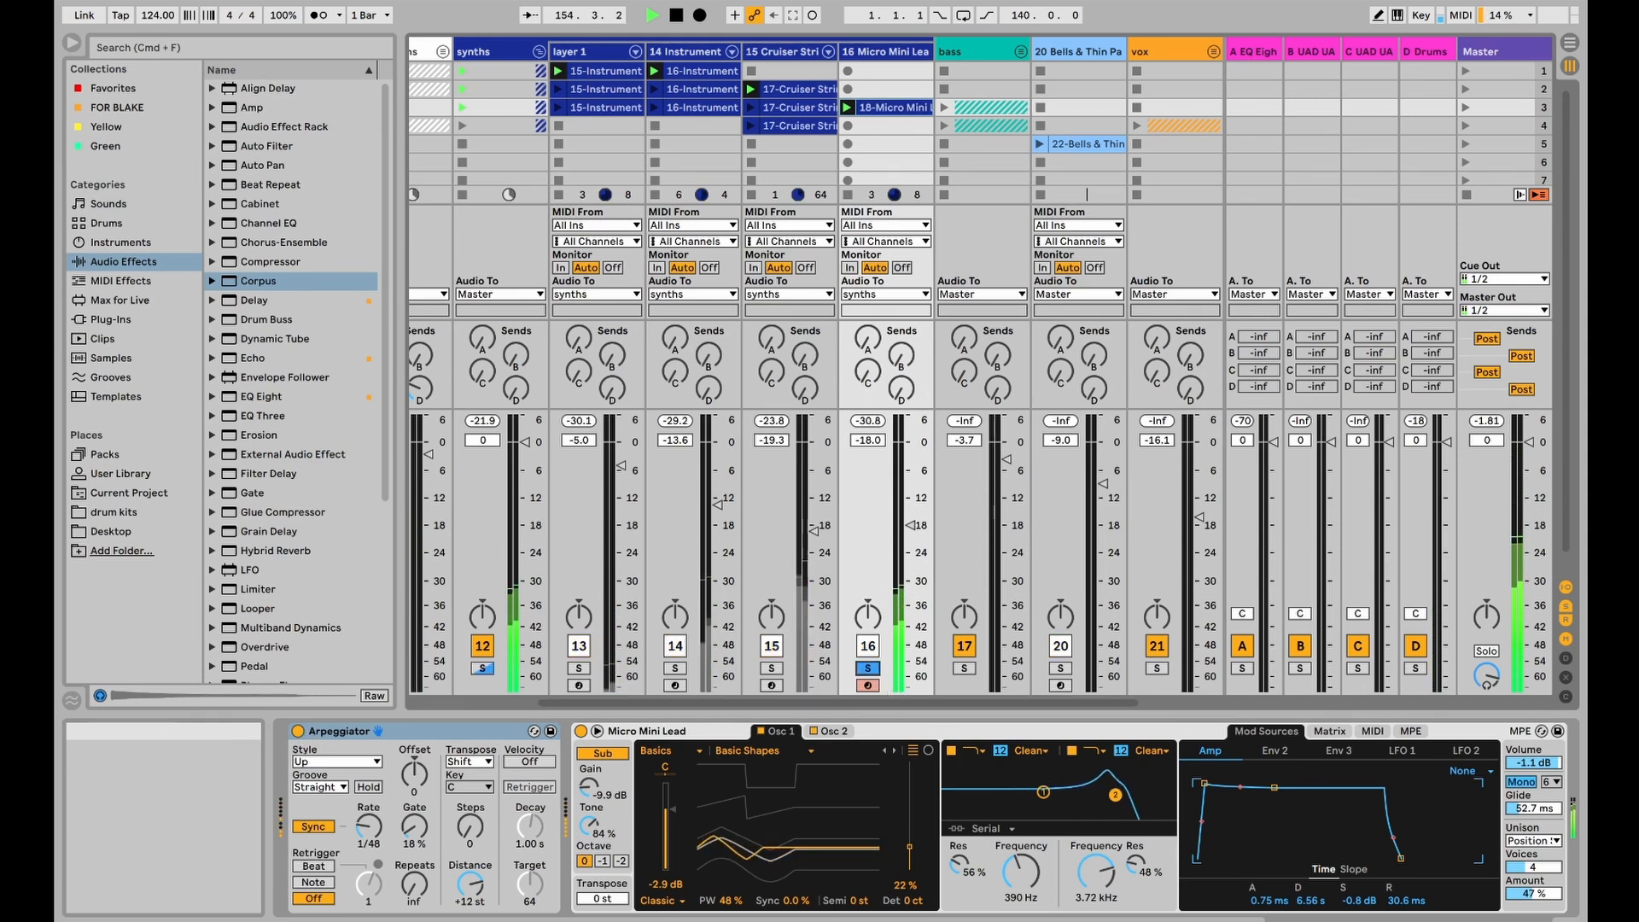
key("shift+Tab")
key("shift+Tab")
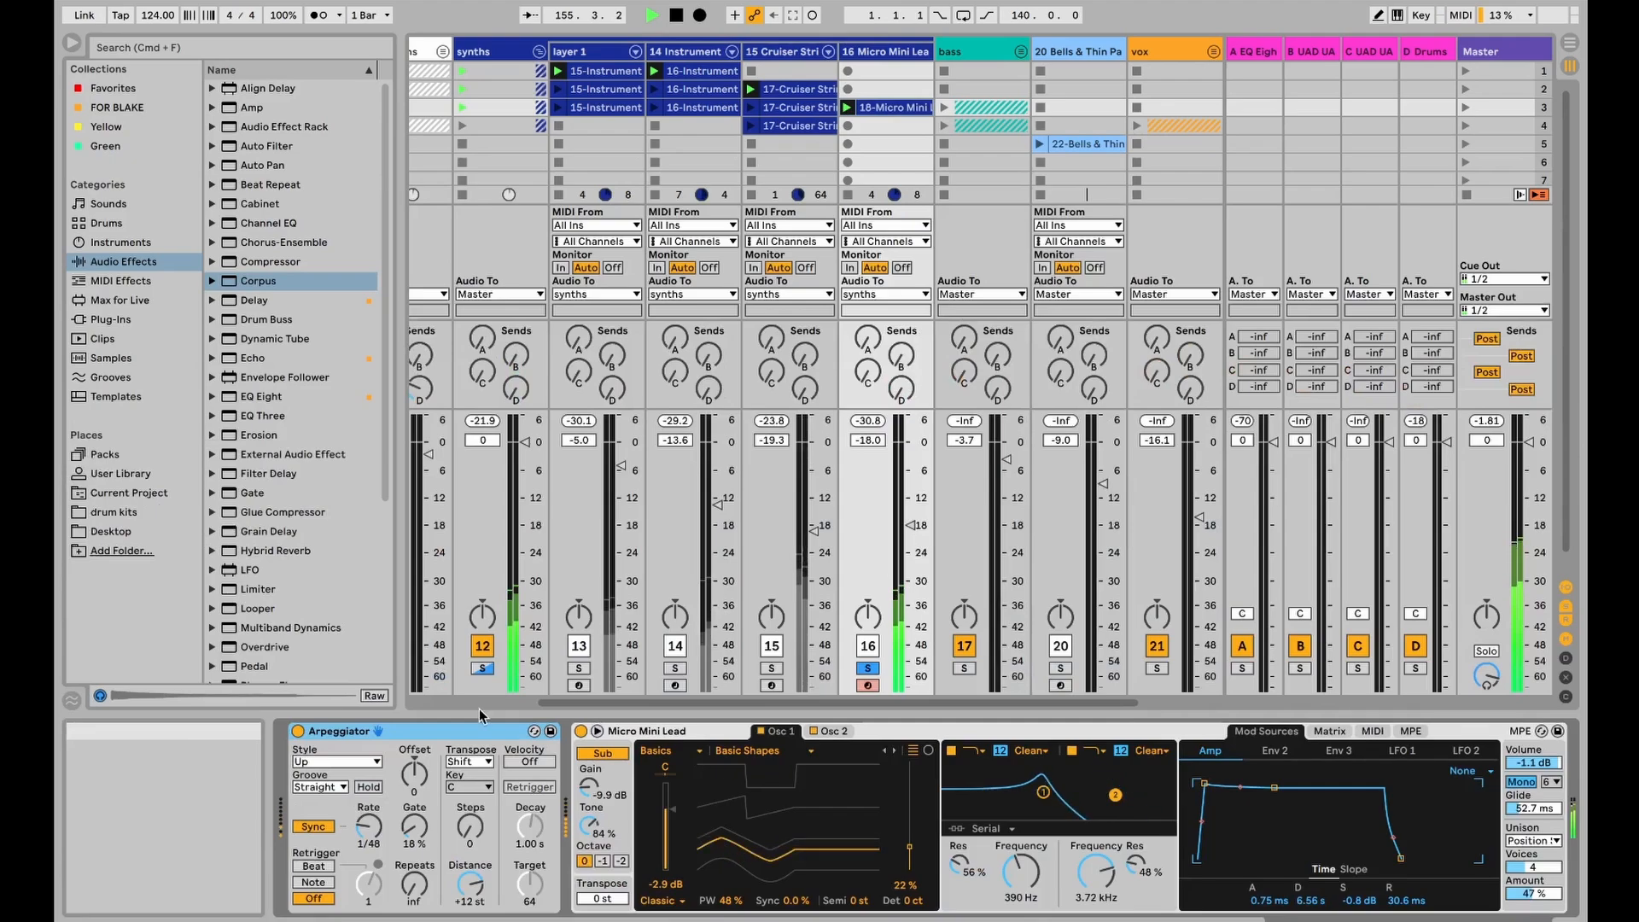
Step: Bypass the Arpeggiator on the Micro Mini Lead track and look at the clip before returning to the device chain
left_click(297, 733)
left_click(642, 732)
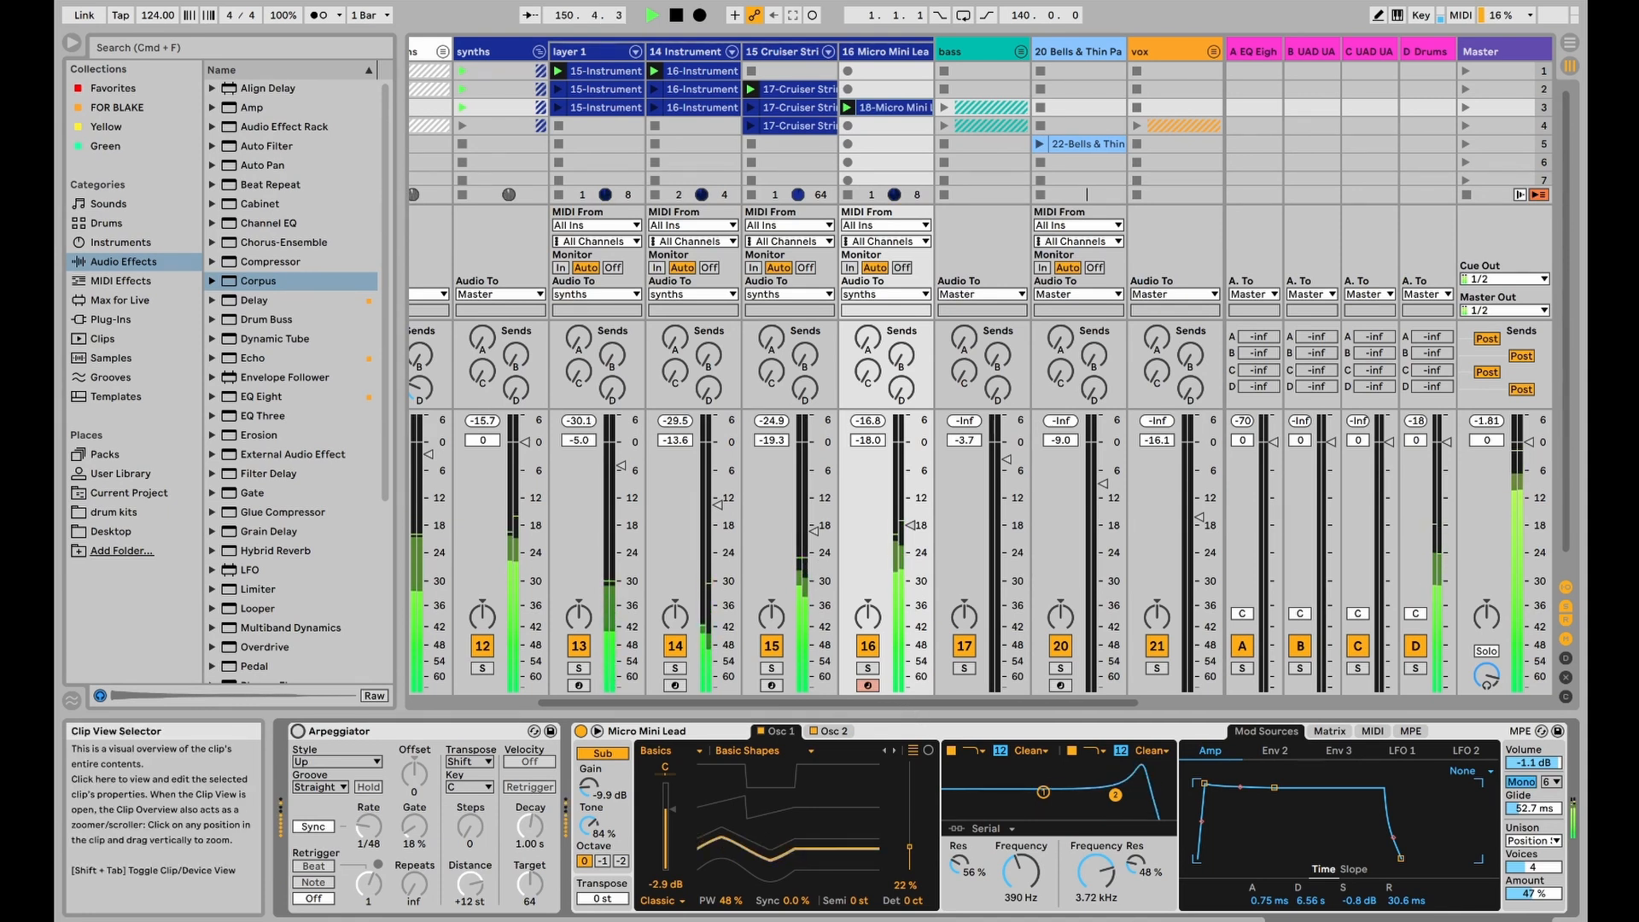
left_click(1340, 920)
left_click(1485, 920)
Step: Solo the Micro Mini Lead track and activate its Droney Cave reverb and Analog Clip Saturator
left_click(867, 668)
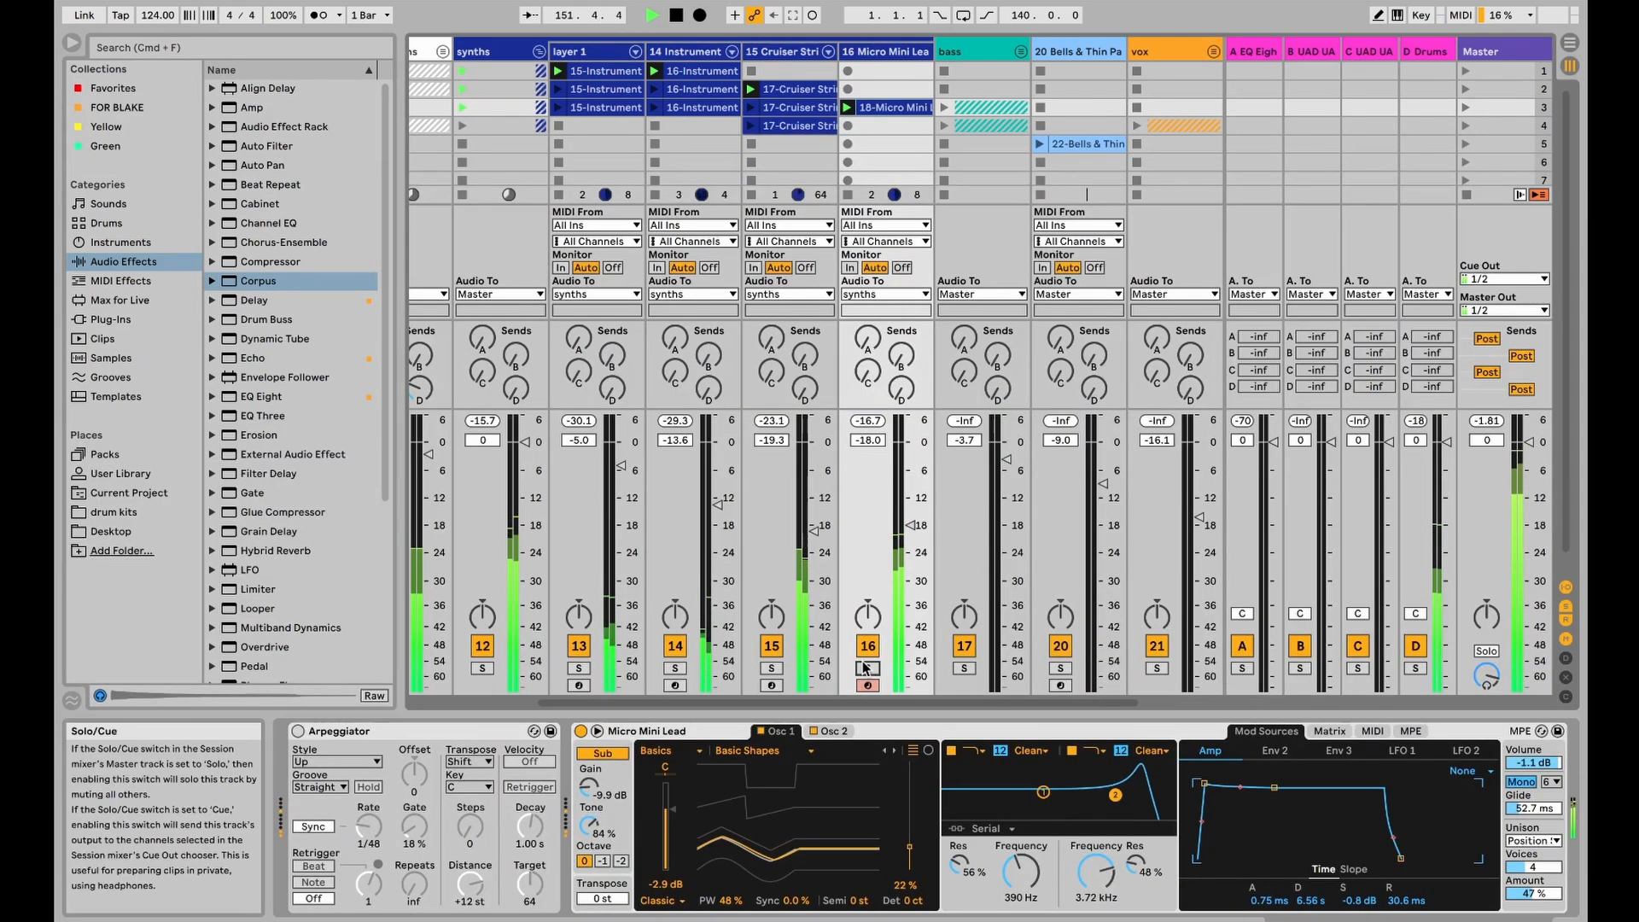
left_click(1007, 732)
scroll(1042, 769, "right", 2)
scroll(1042, 769, "right", 5)
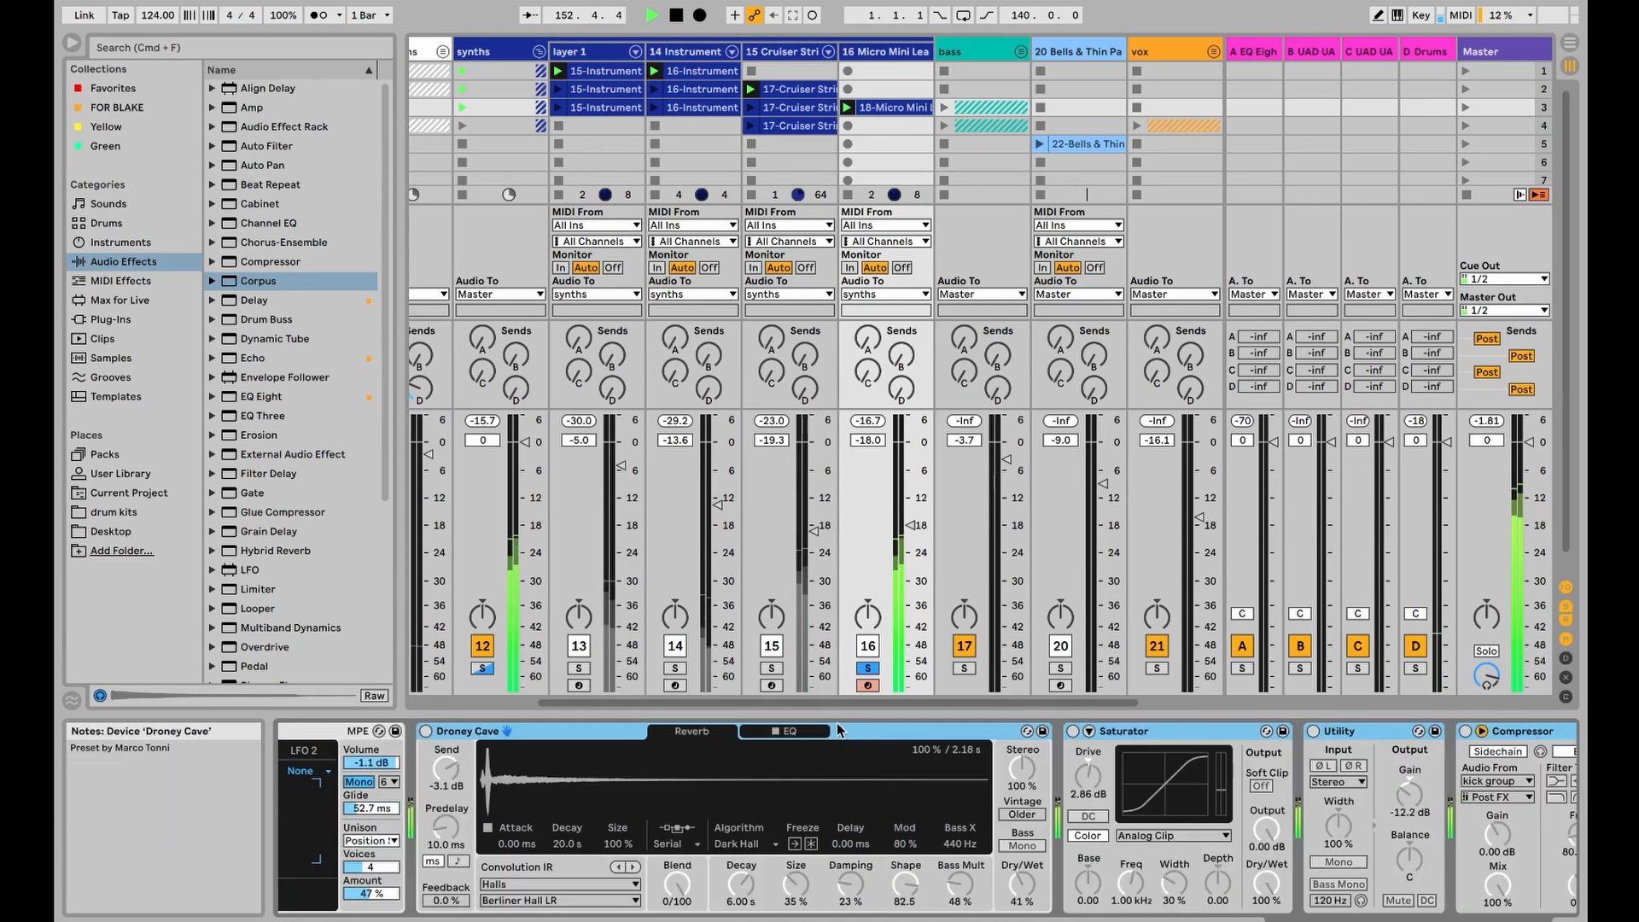
left_click(425, 731)
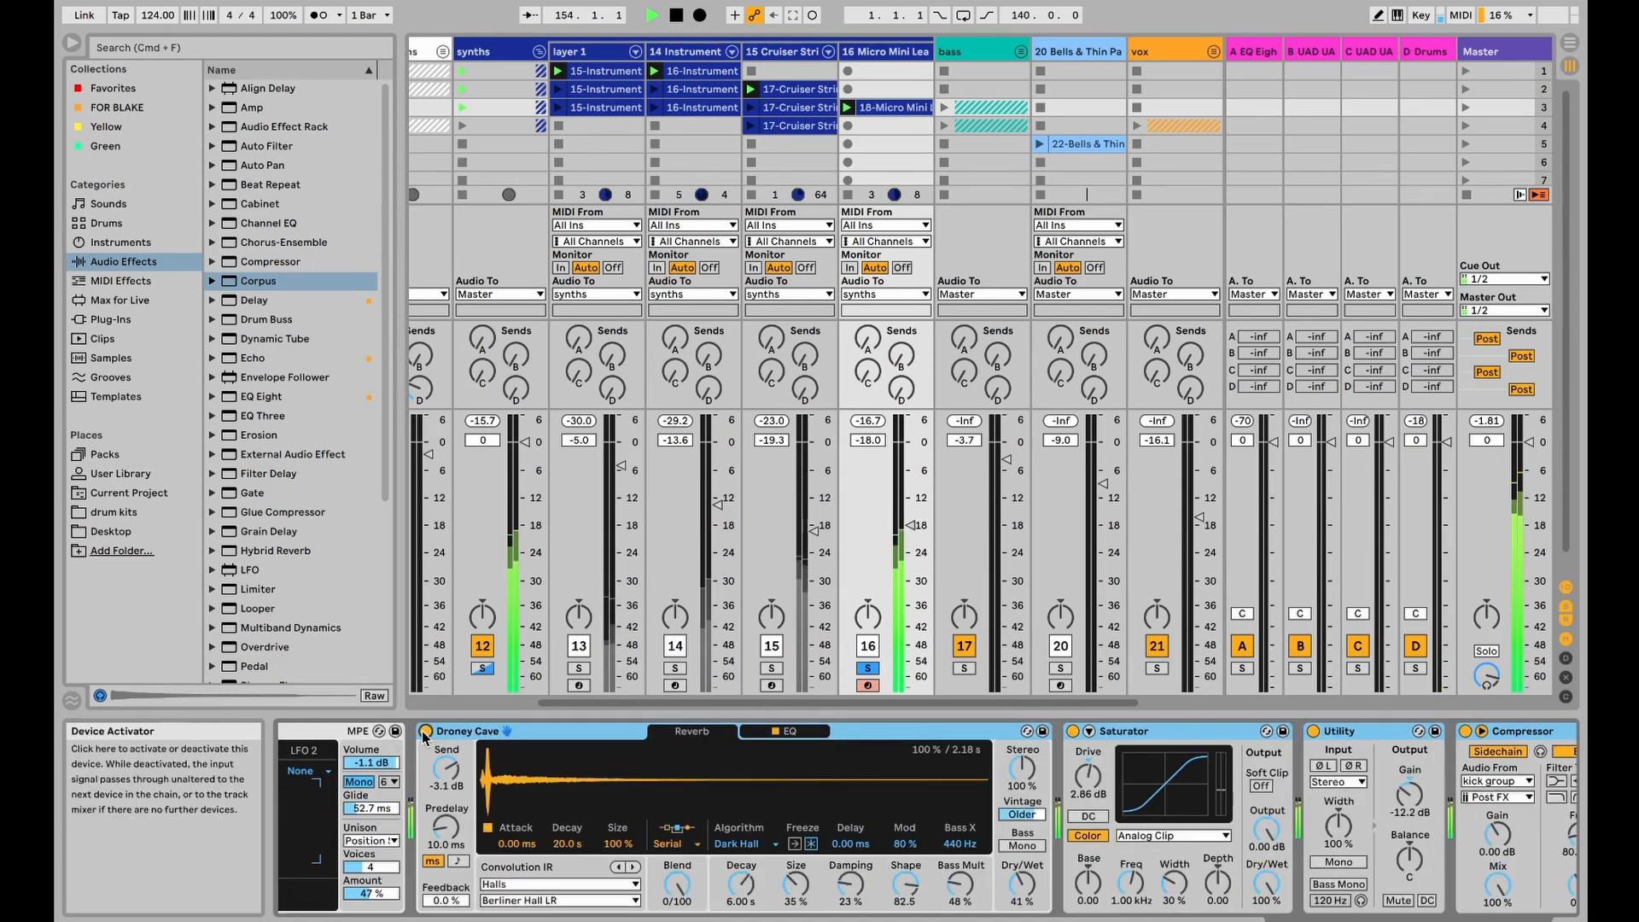
Step: Reactivate the Arpeggiator, take the Micro Mini Lead track out of solo, and show the Saturator, Utility and Compressor in its chain
scroll(470, 734, "left", 7)
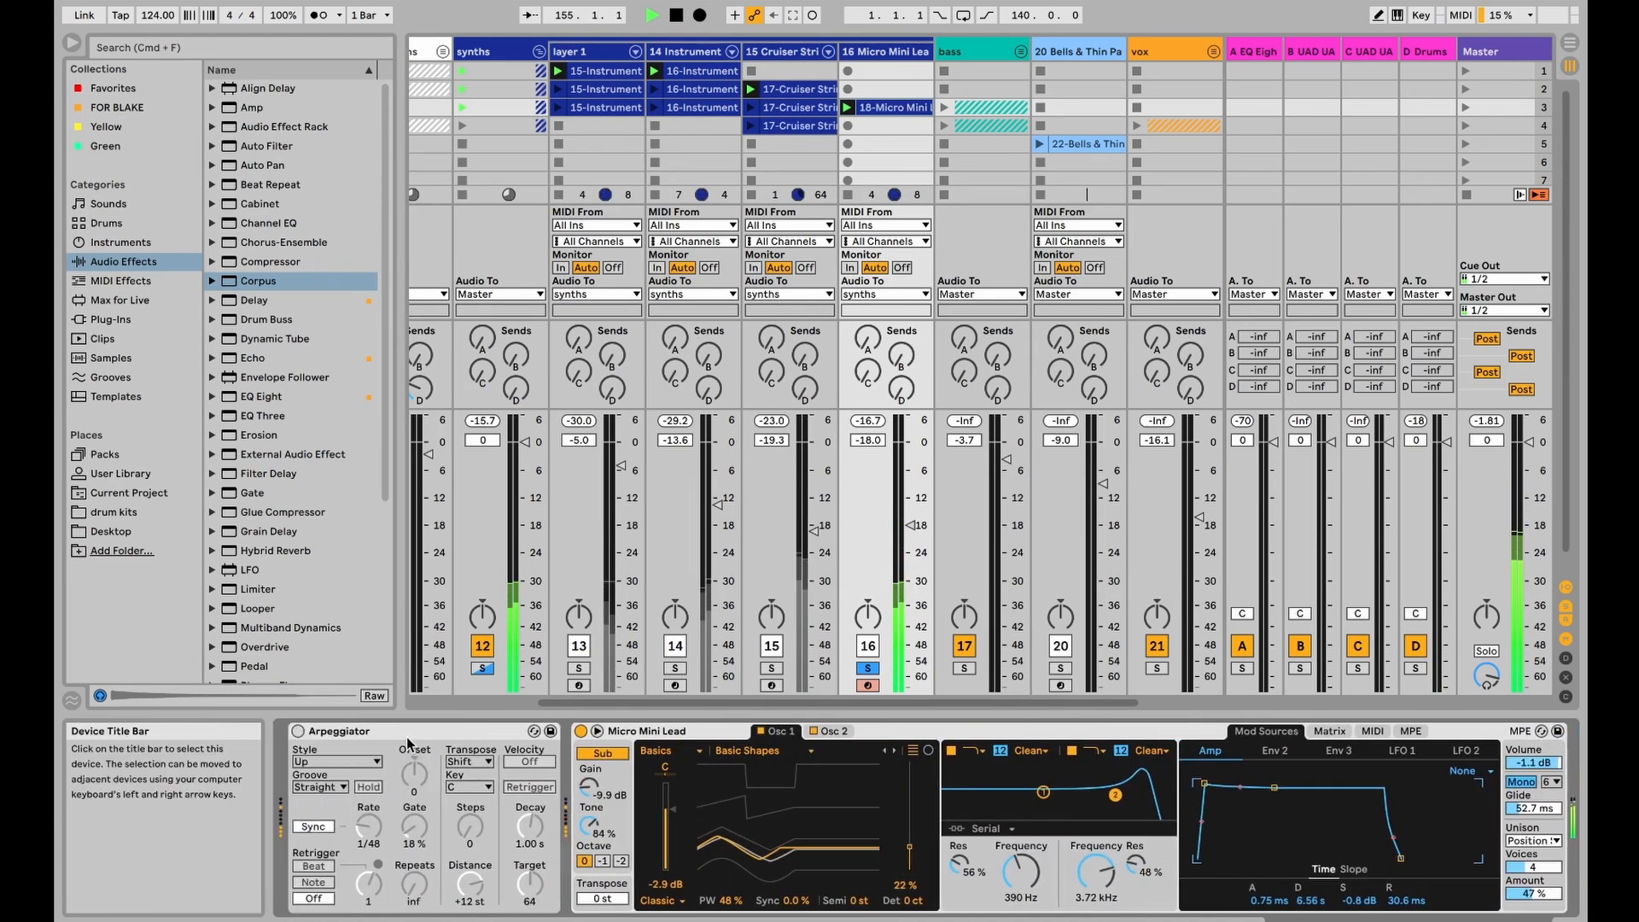
left_click(298, 732)
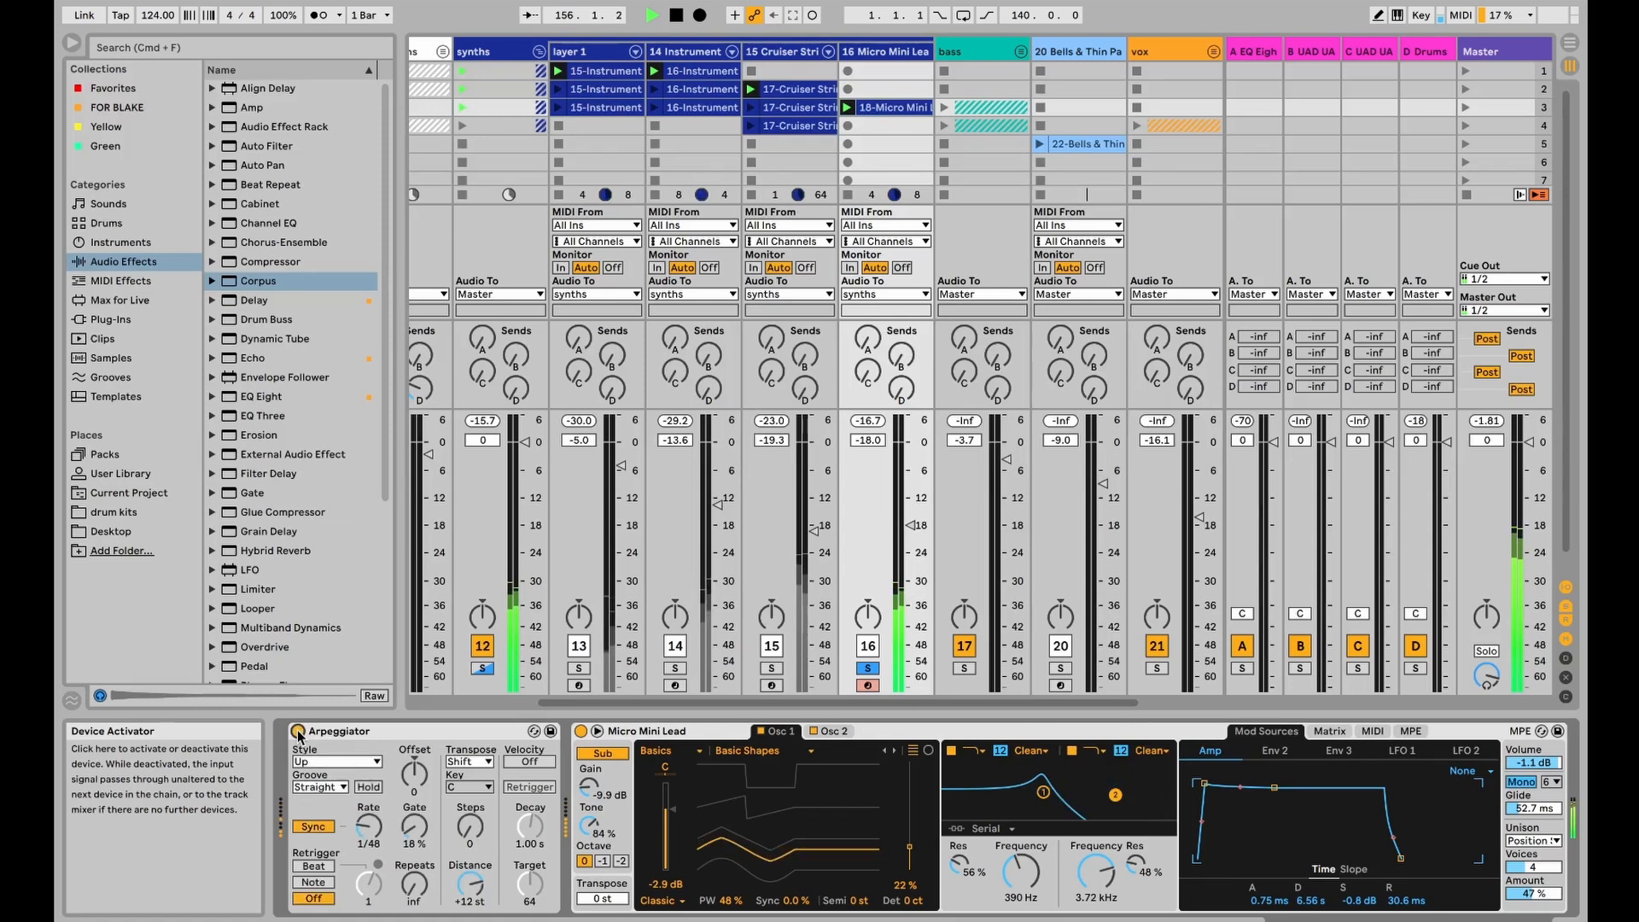
left_click(867, 669)
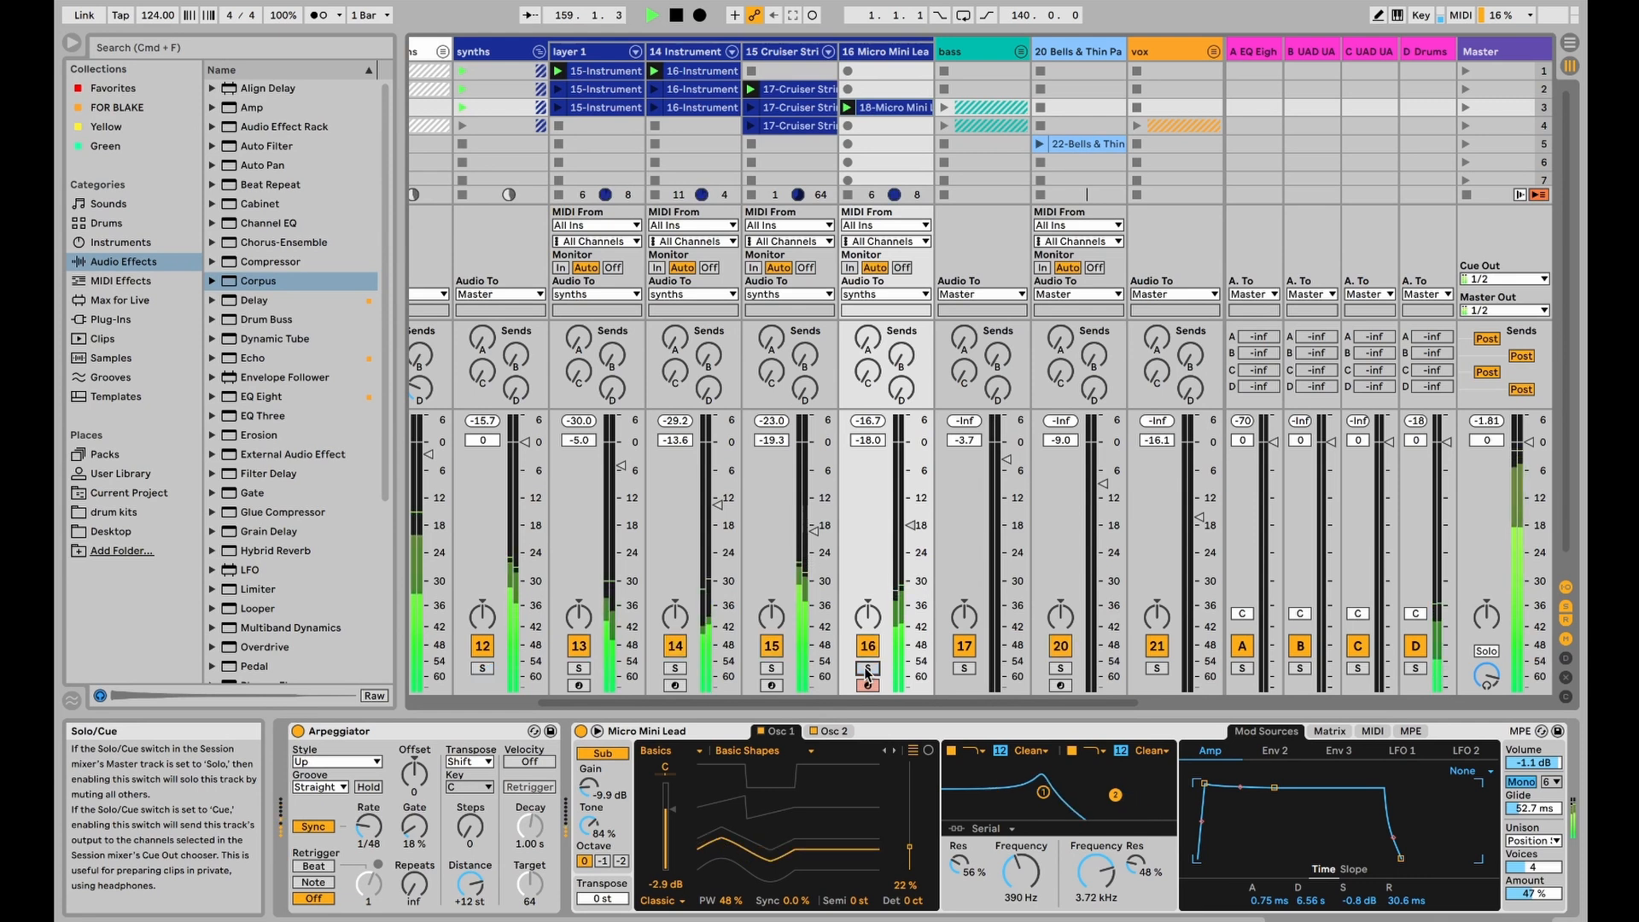
scroll(1013, 807, "right", 10)
scroll(1016, 809, "left", 3)
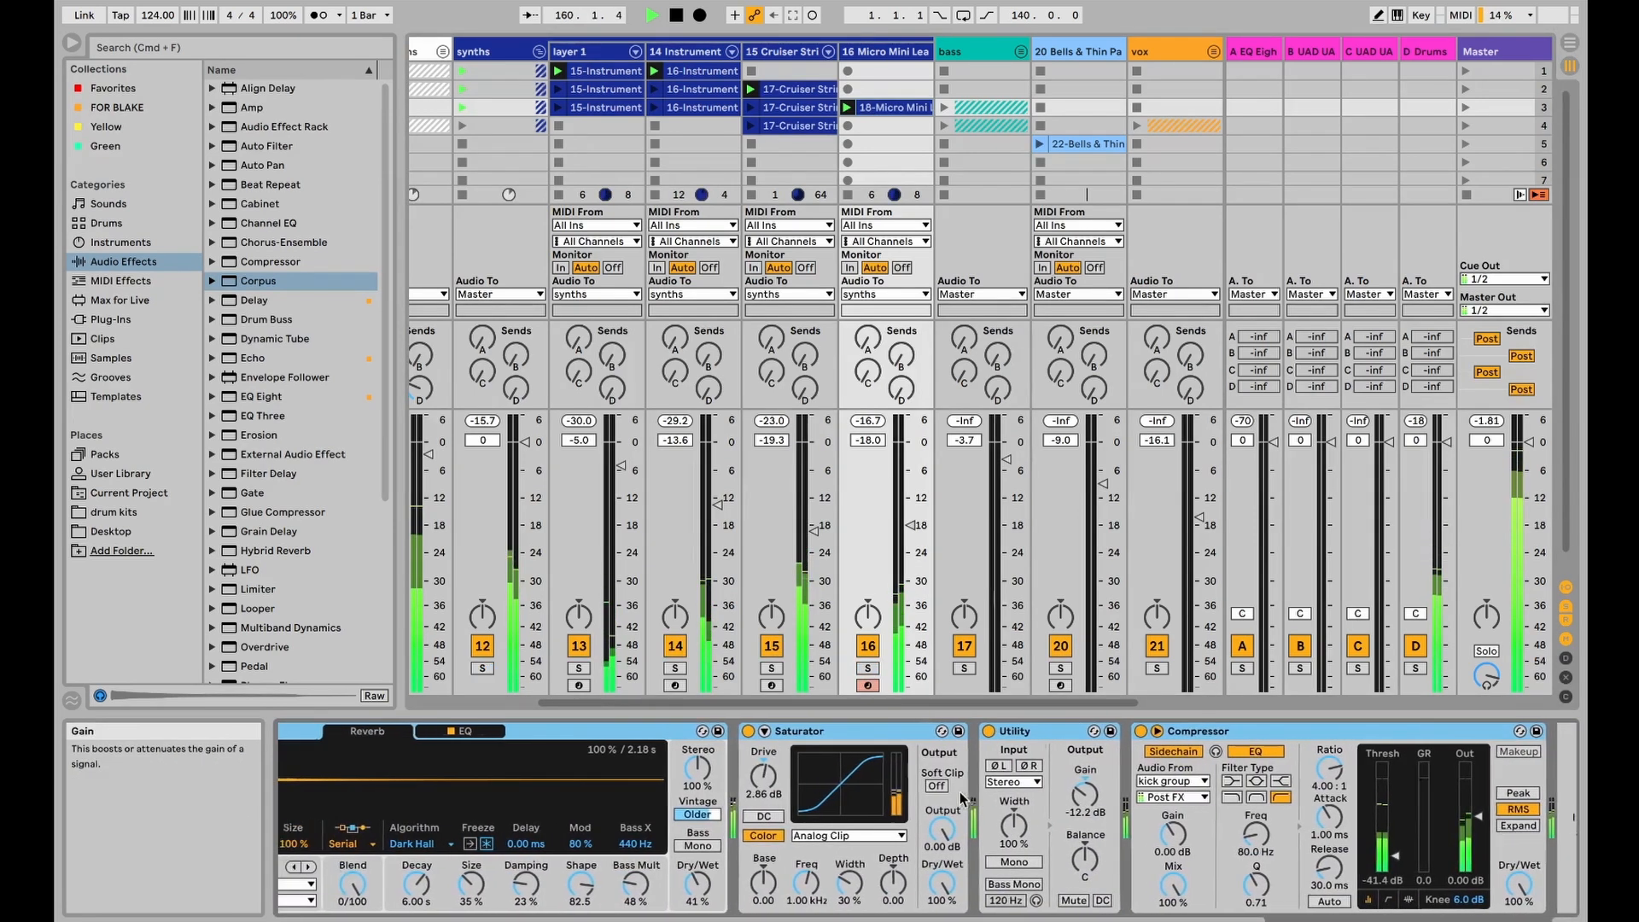
Step: Look back along the Micro Mini Lead device chain to its Droney Cave reverb
scroll(1078, 803, "left", 2)
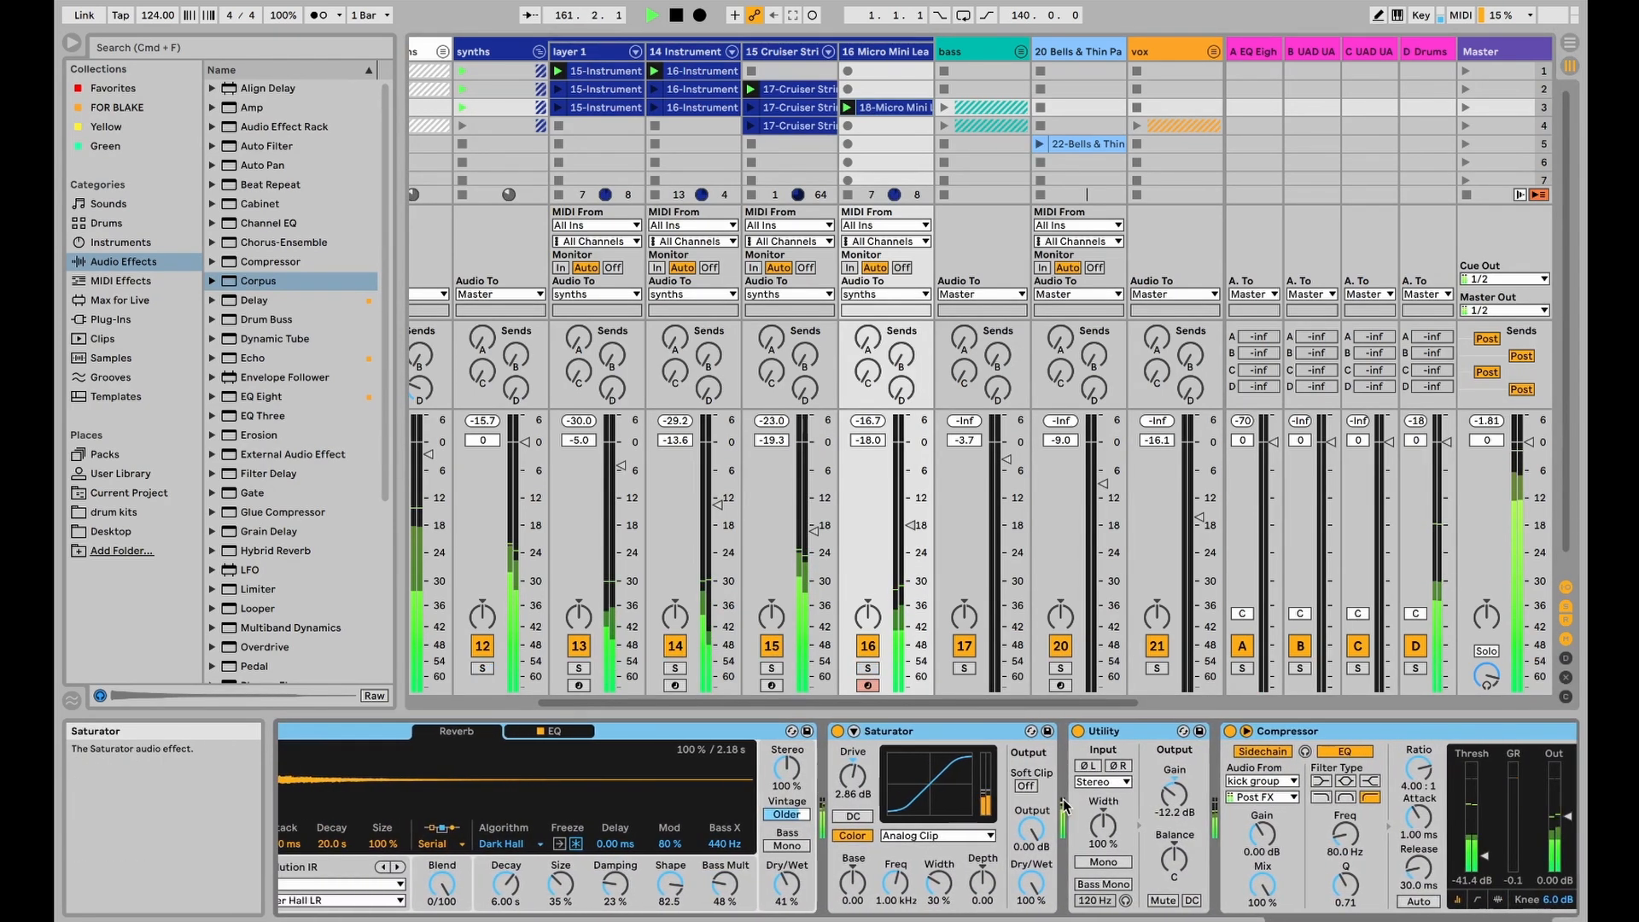
scroll(955, 802, "left", 5)
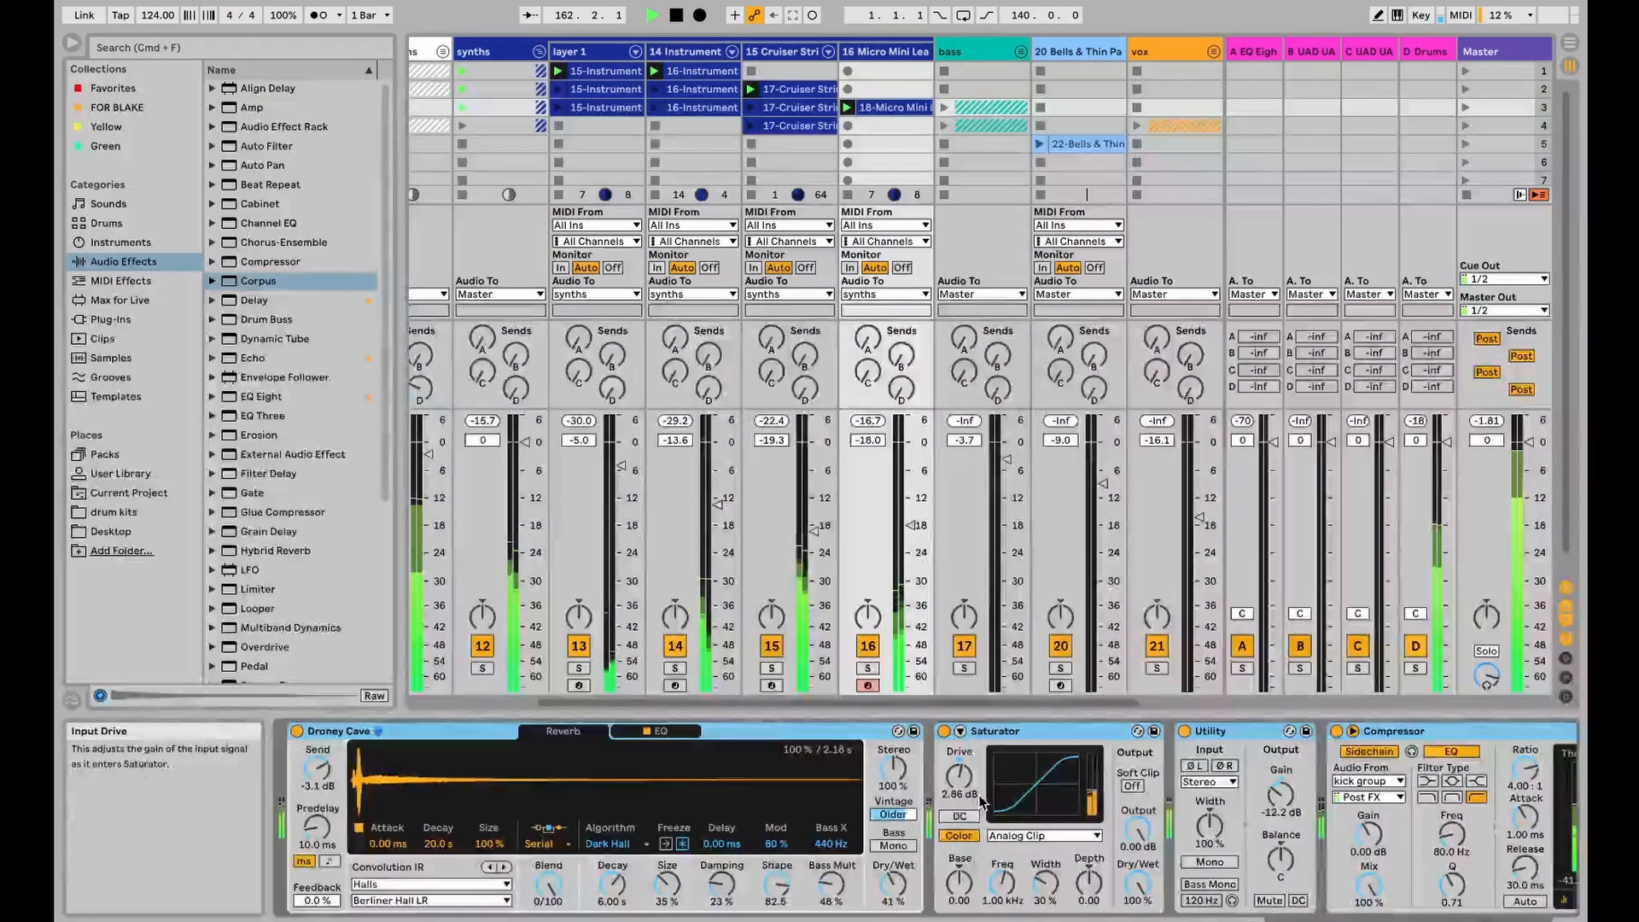
scroll(918, 804, "left", 1)
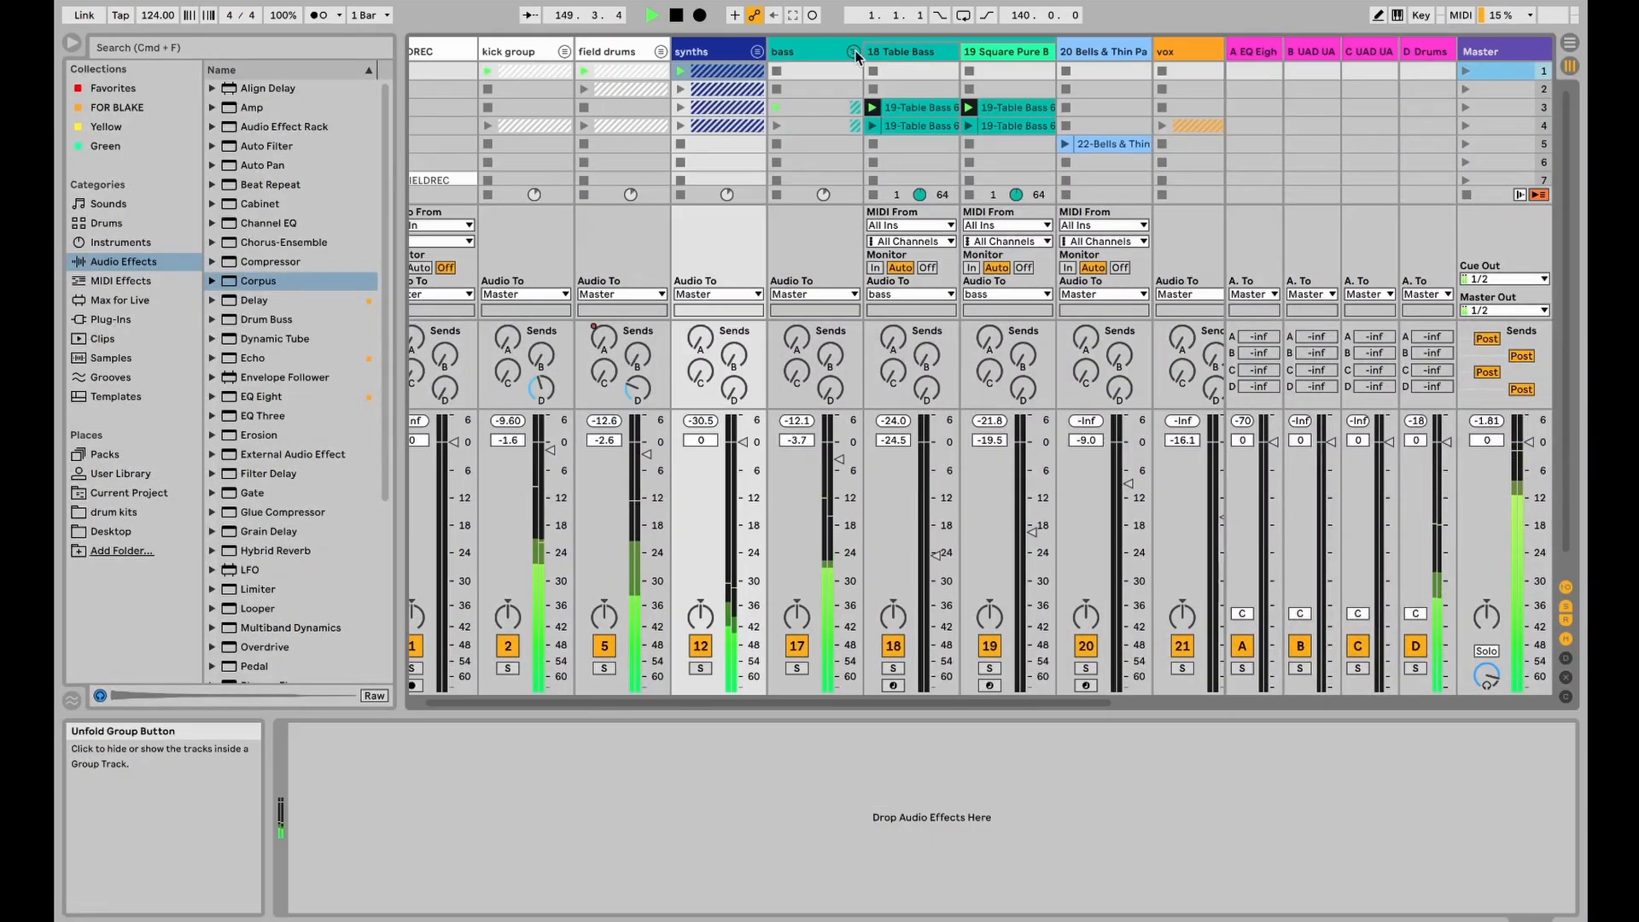
Step: Show the 18 Table Bass track's devices and solo the bass group
left_click(911, 70)
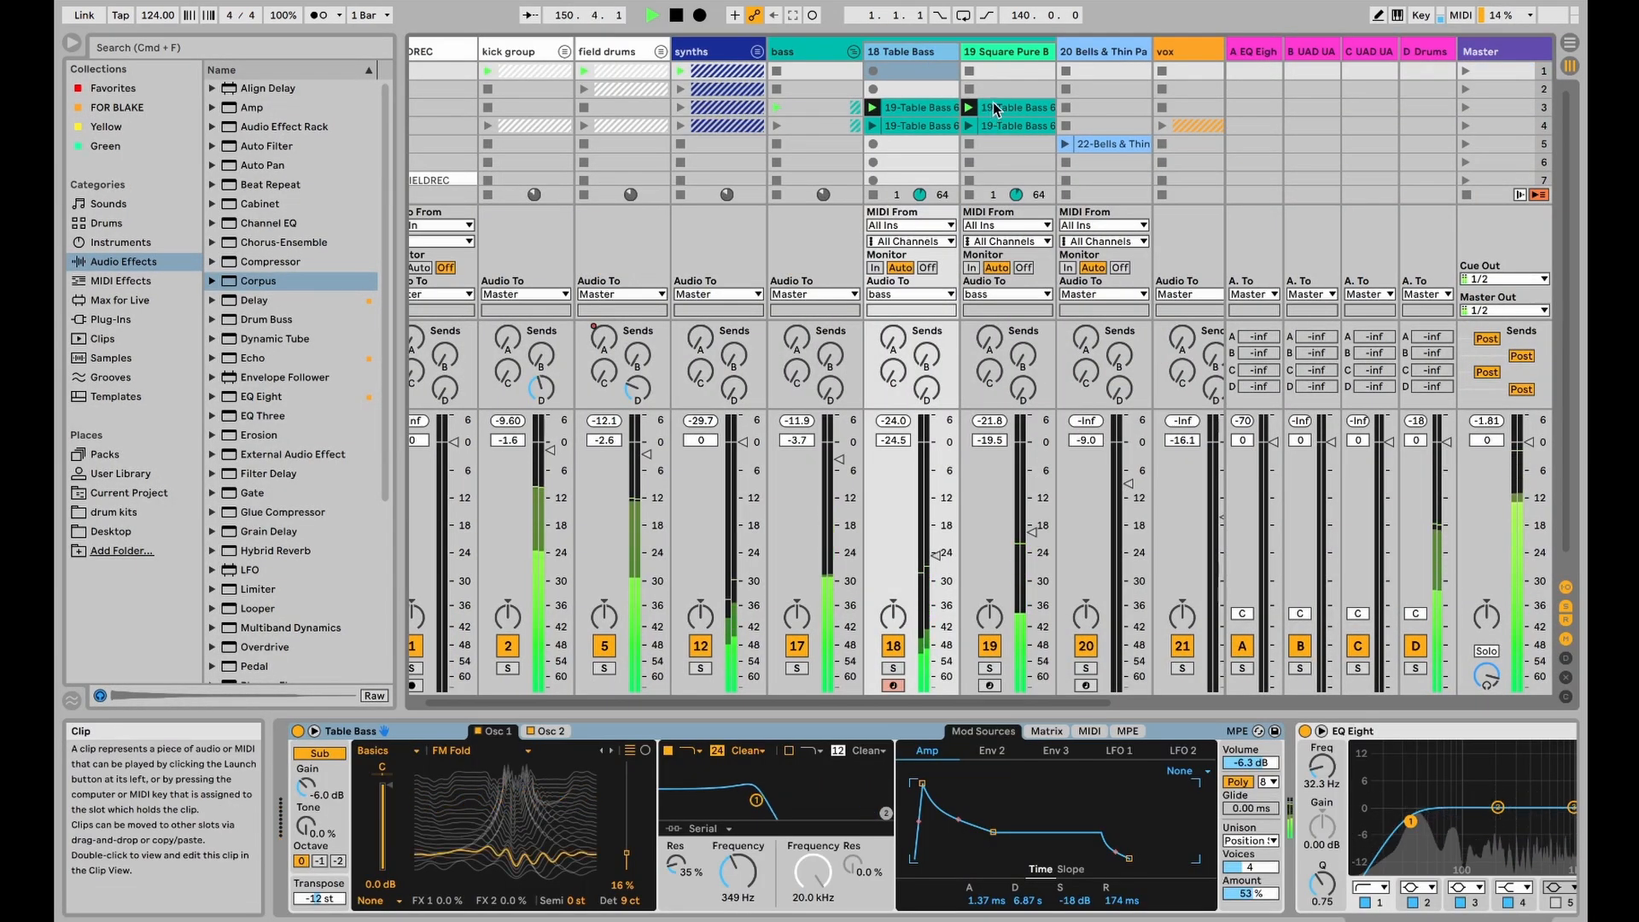
left_click(797, 670)
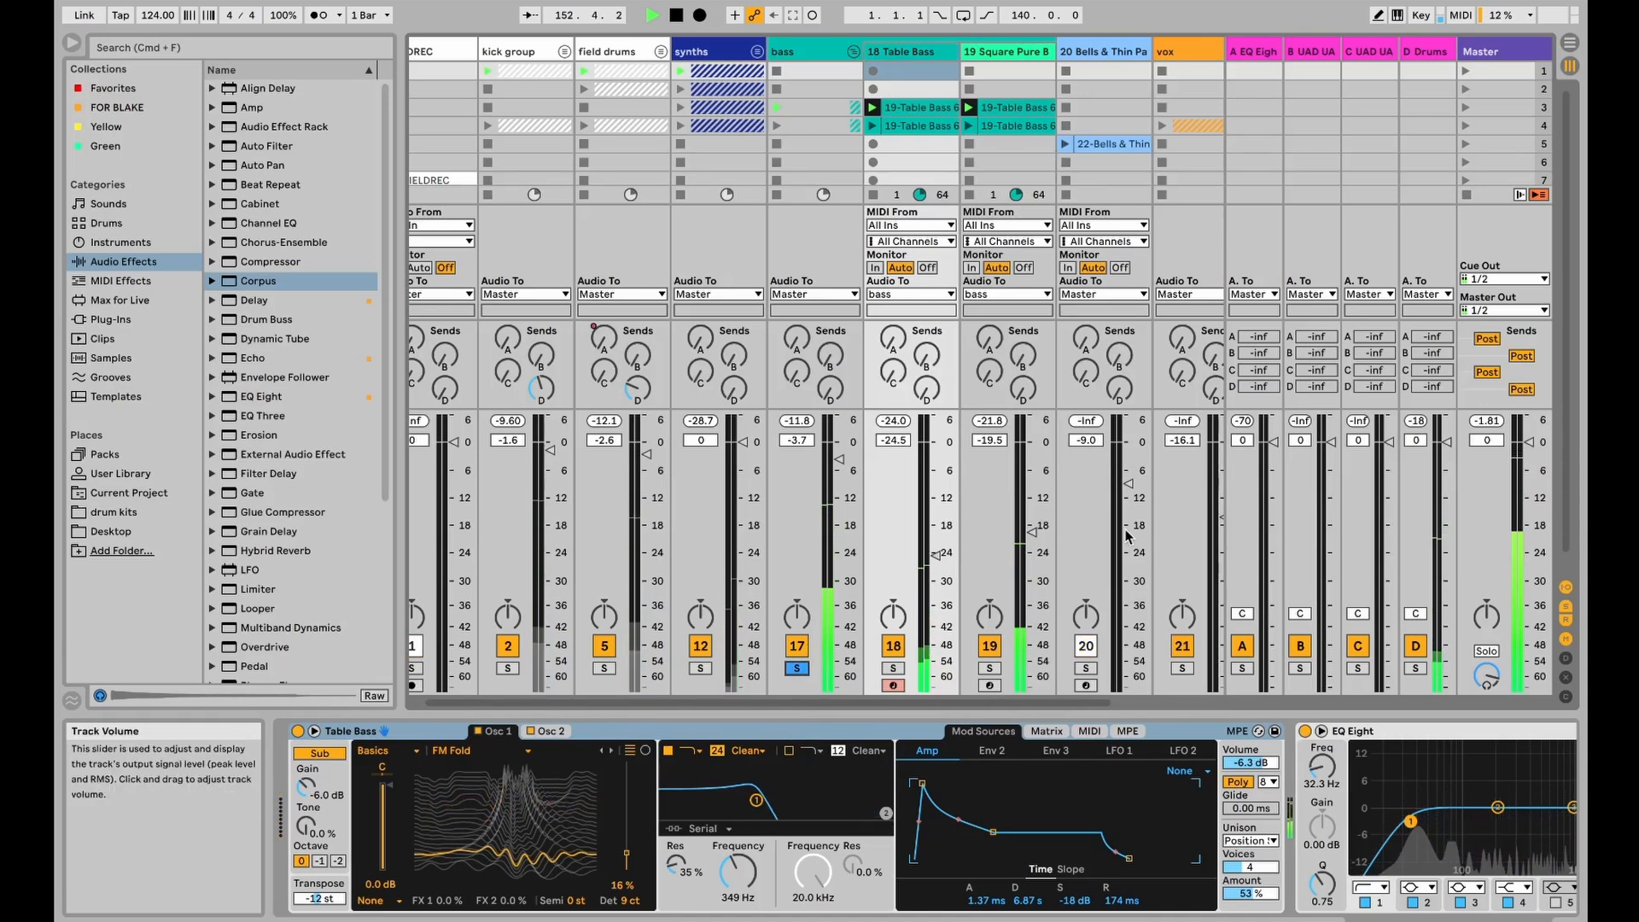
left_click(991, 48)
left_click(929, 51)
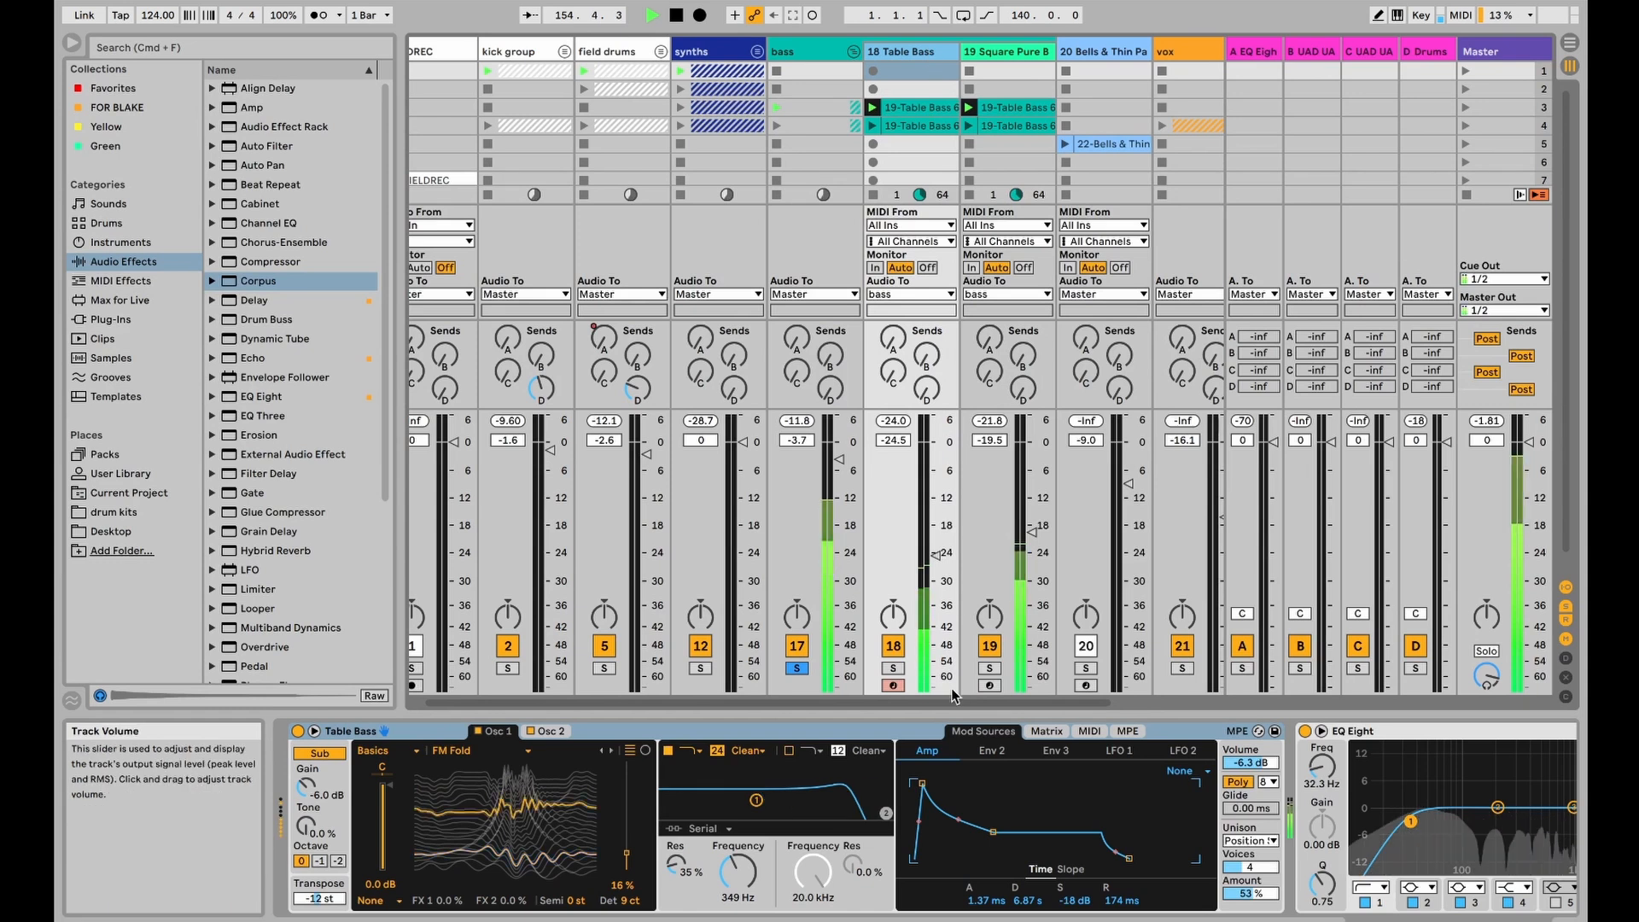
Step: Solo the Table Bass track on its own and look along its device chain
left_click(893, 668)
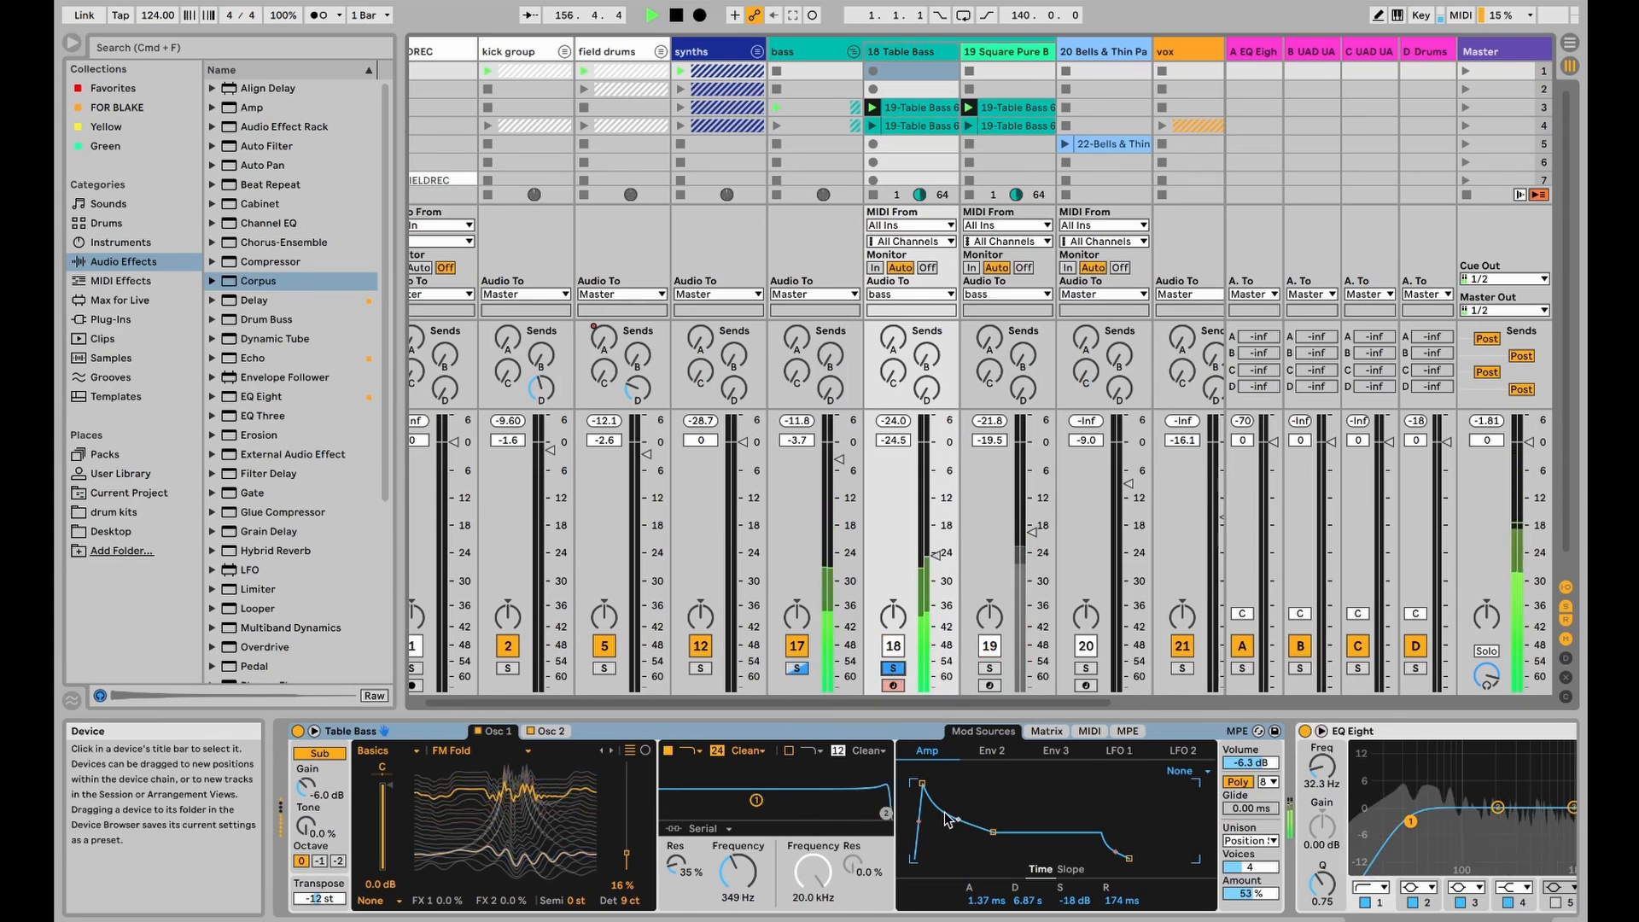
left_click(631, 731)
scroll(631, 731, "right", 5)
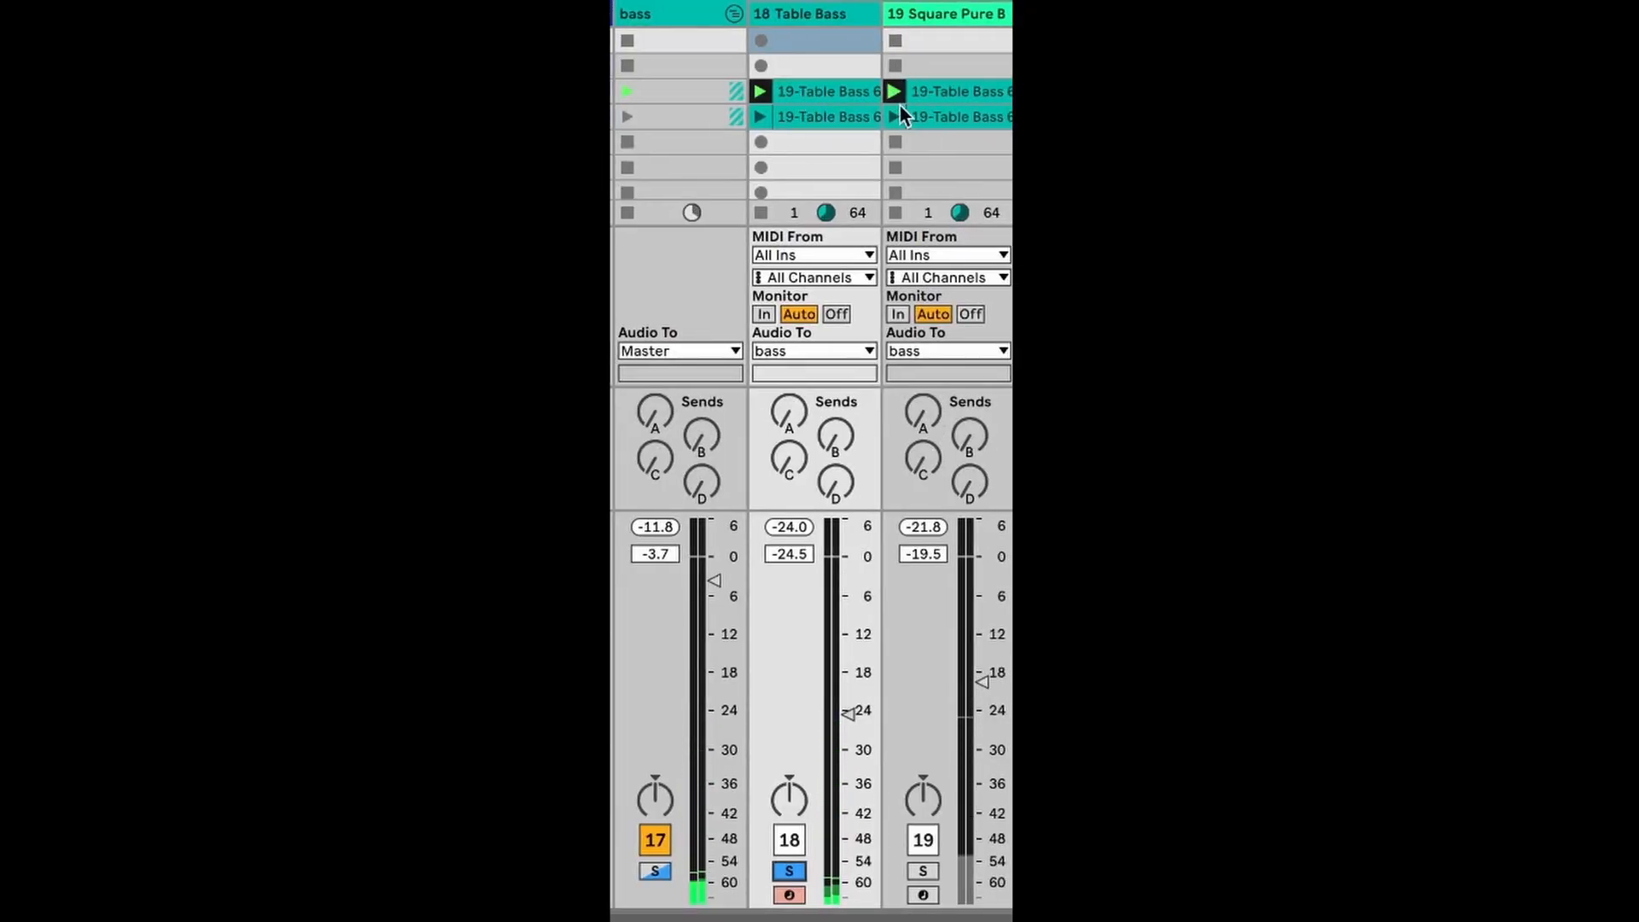
Step: Solo the 19 Square Pure B track, show its 19-Table Bass 6 clip and check the groove choices without changing the groove
left_click(917, 872)
left_click(1161, 913)
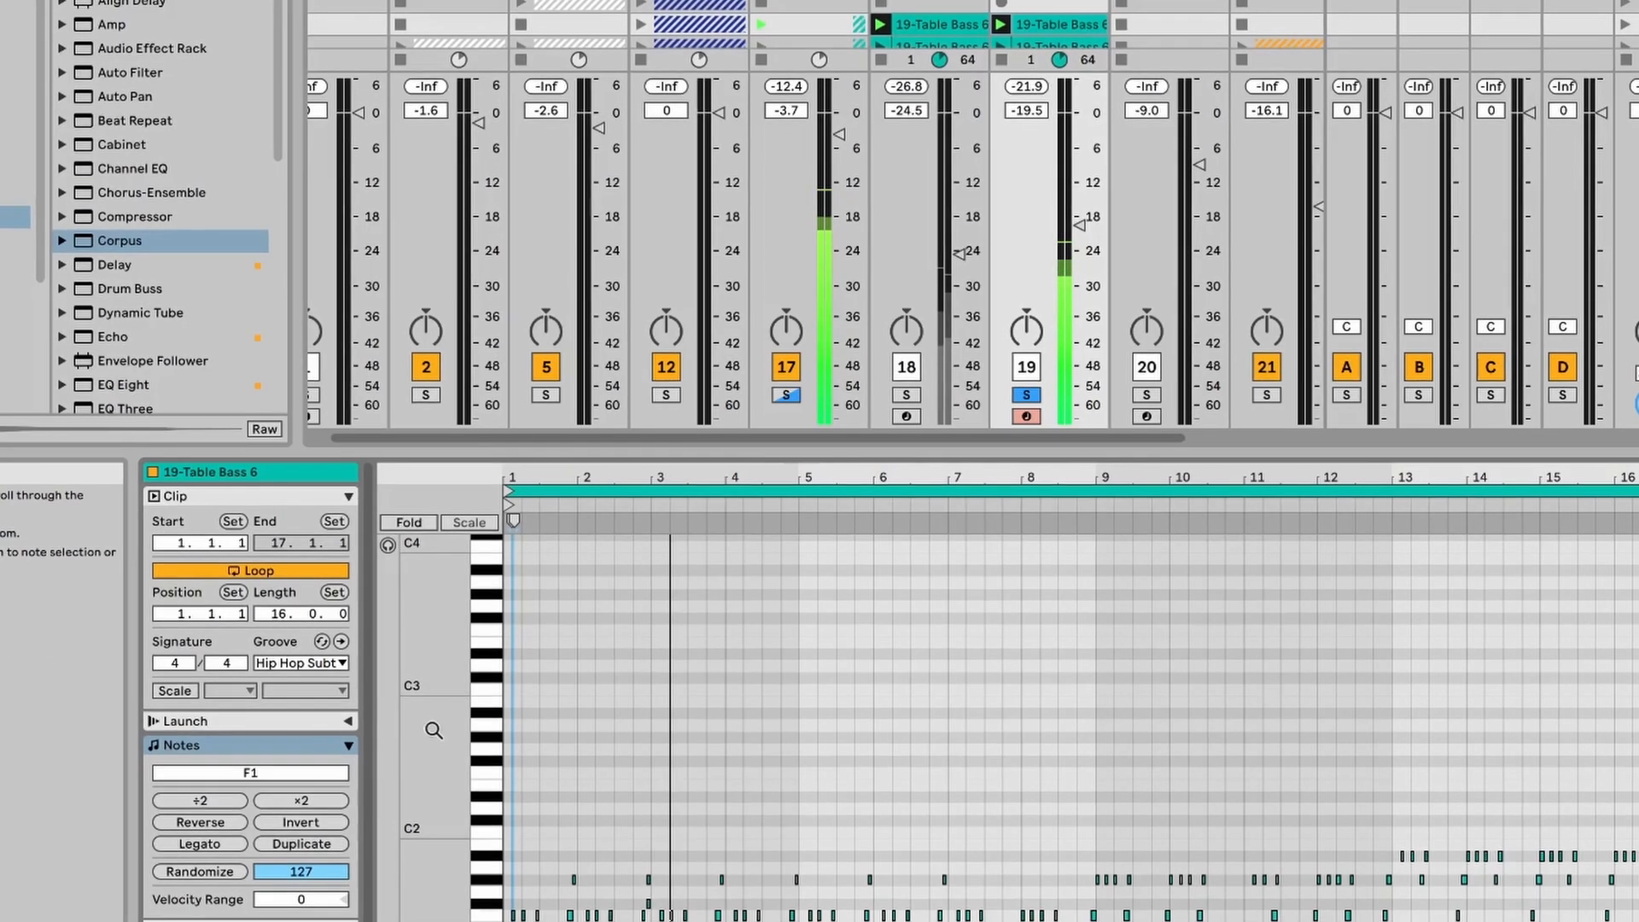
left_click(316, 662)
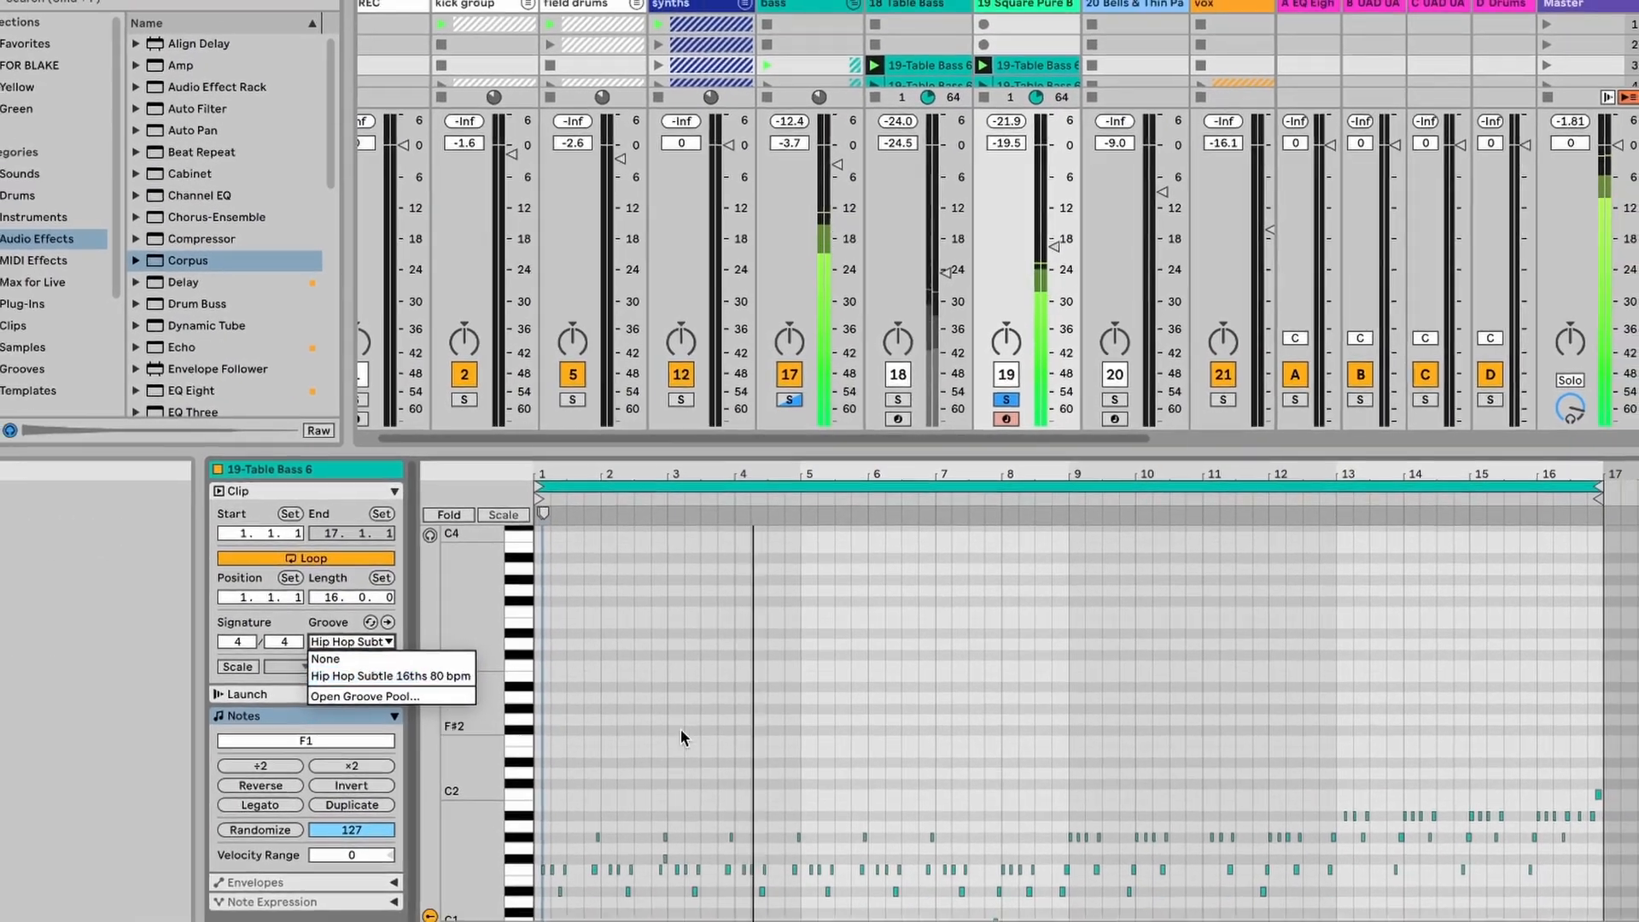
left_click(680, 730)
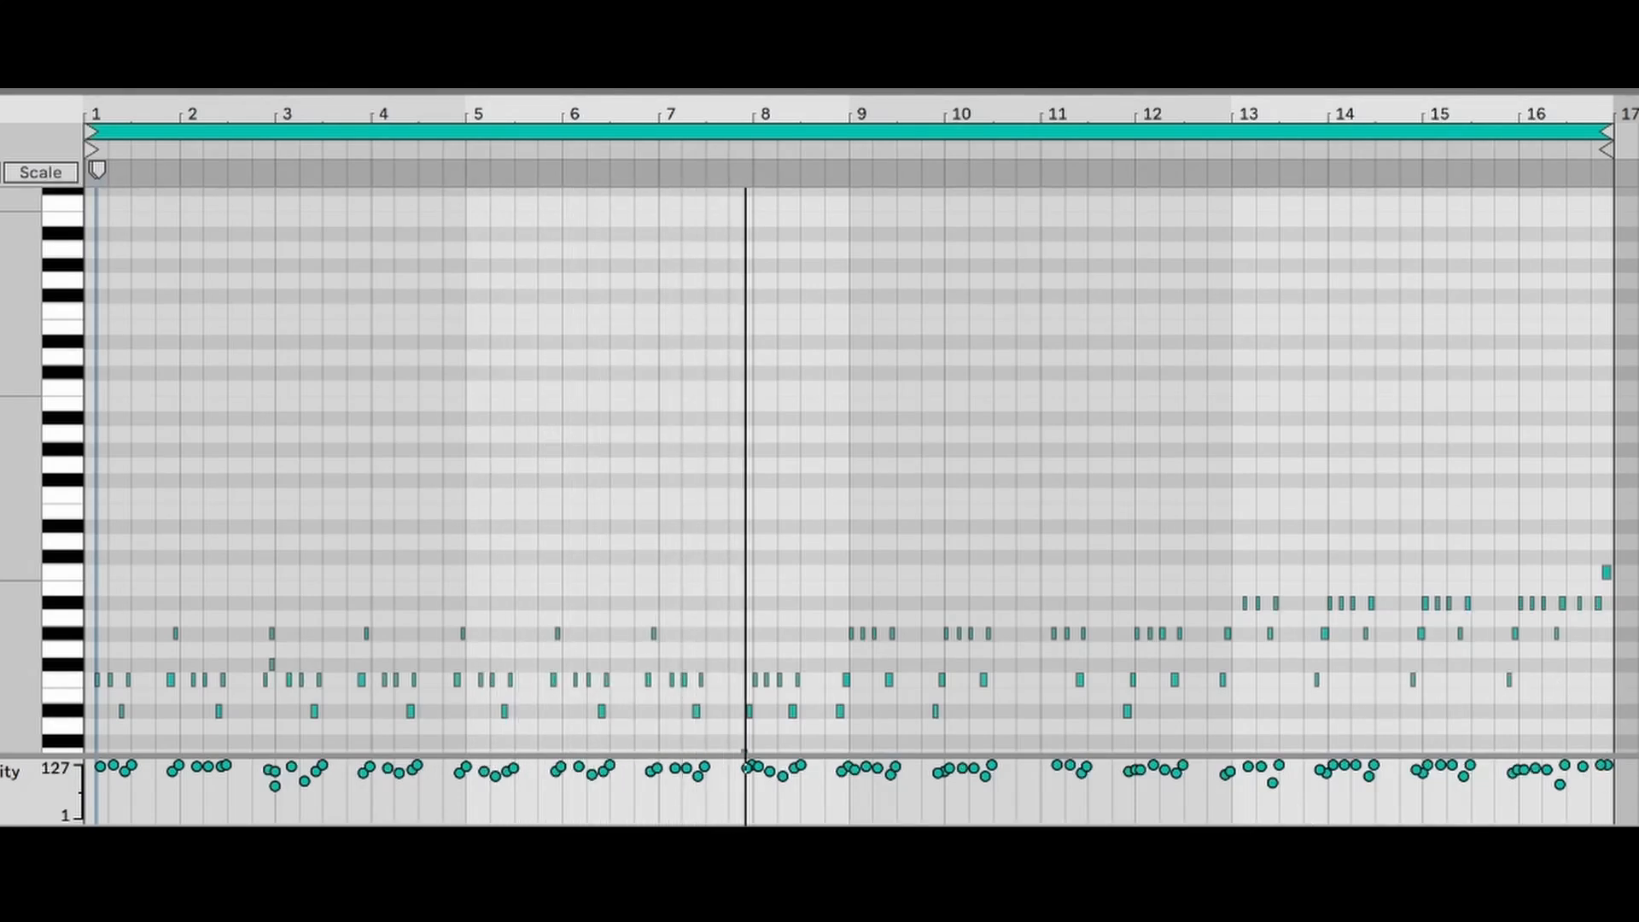
Step: Examine the 19-Table Bass 6 clip's note pattern and velocities up close through to its final bars
key("plus")
key("plus")
key("plus")
scroll(1477, 725, "right", 15)
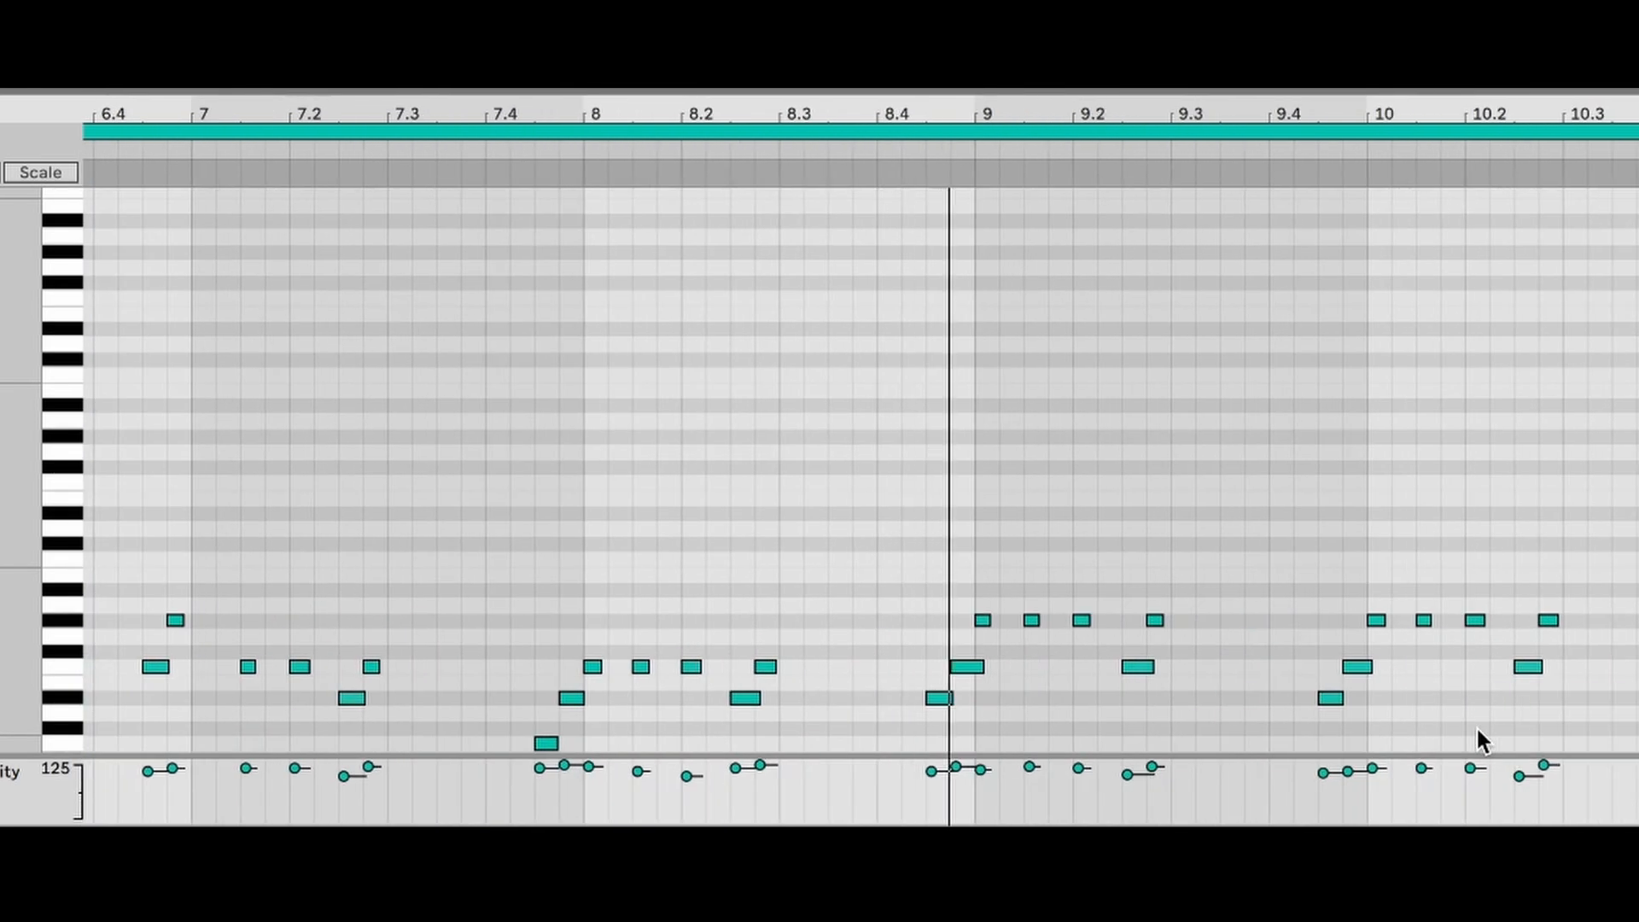
scroll(1477, 725, "down", 2)
scroll(1477, 718, "right", 5)
scroll(1477, 719, "down", 2)
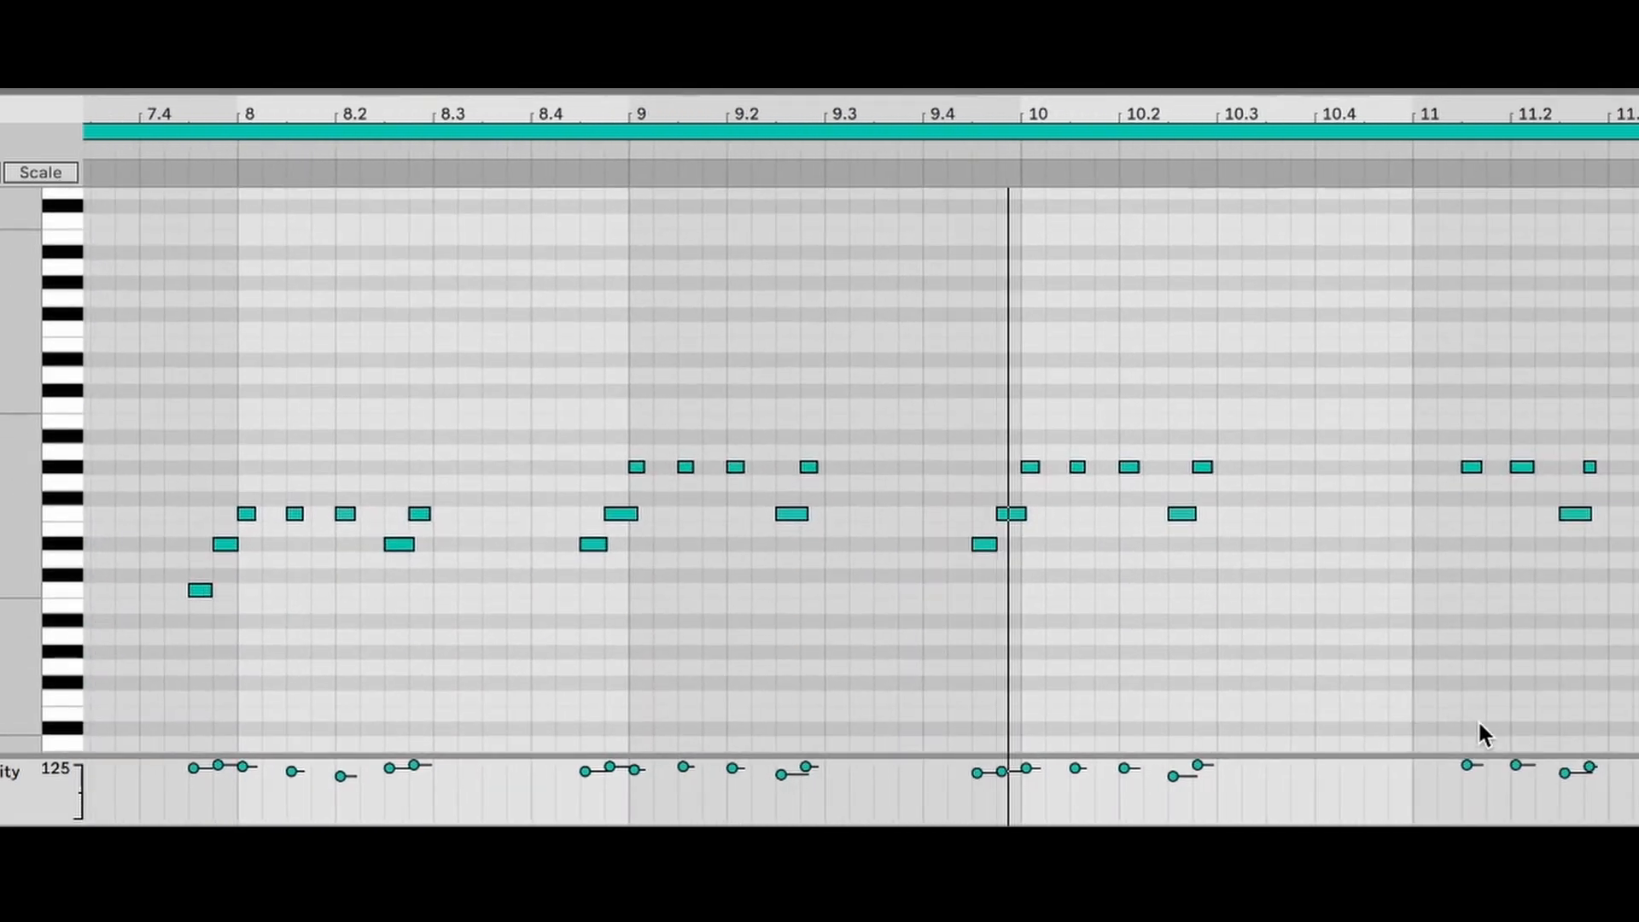
scroll(1478, 718, "right", 6)
scroll(1478, 719, "down", 1)
scroll(1412, 671, "up", 3)
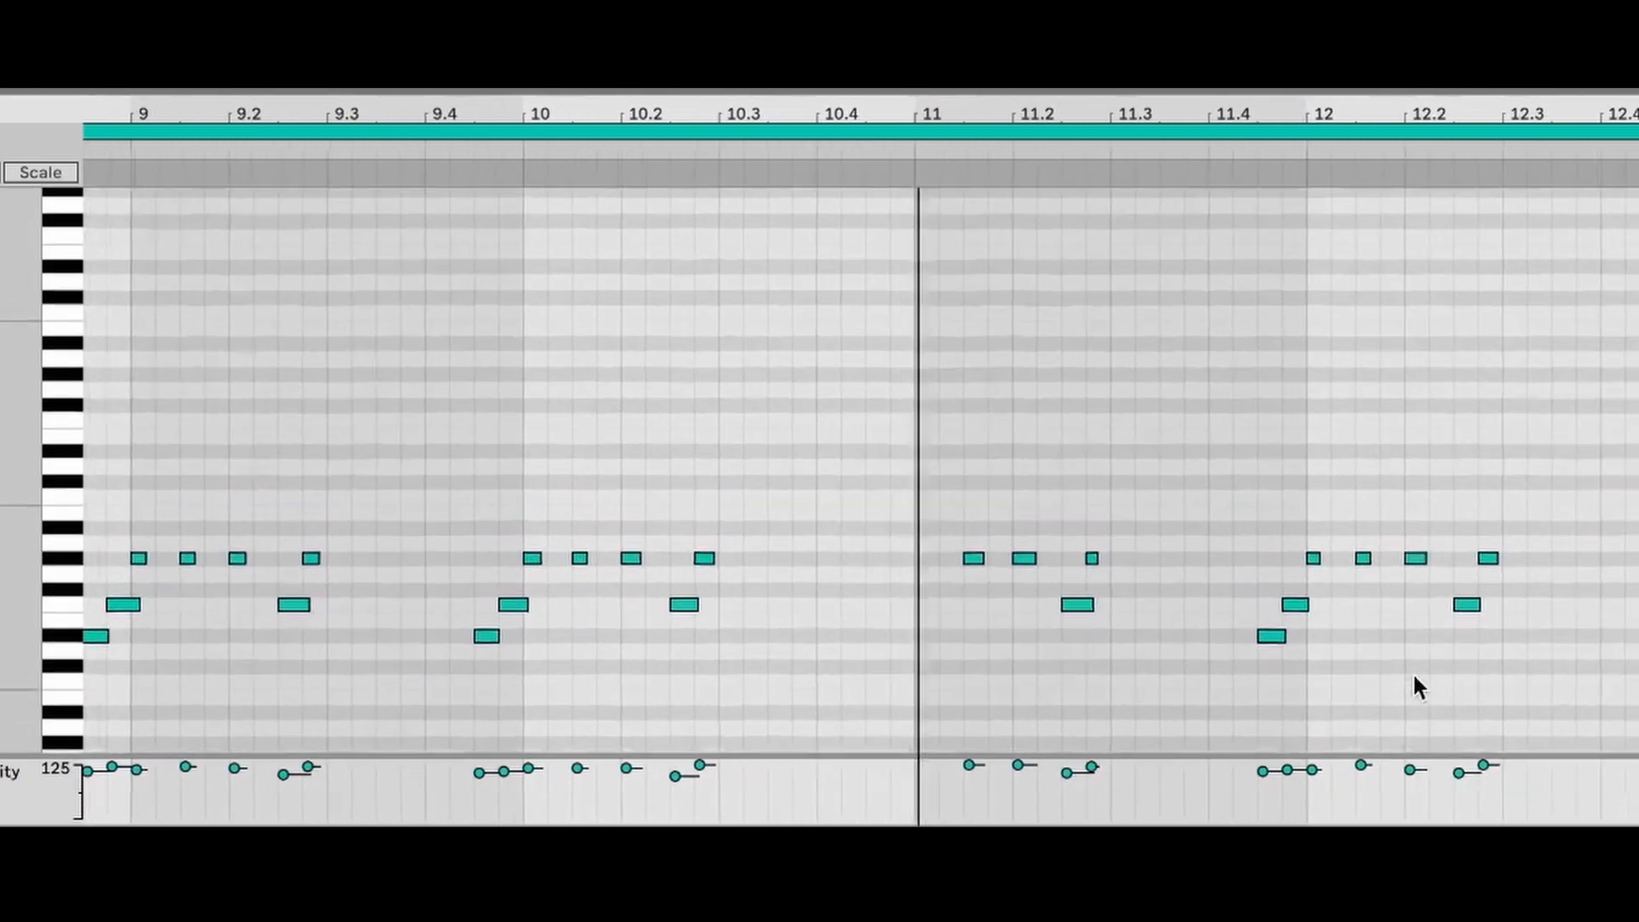
scroll(1404, 644, "right", 4)
scroll(1406, 650, "right", 4)
scroll(1406, 650, "down", 1)
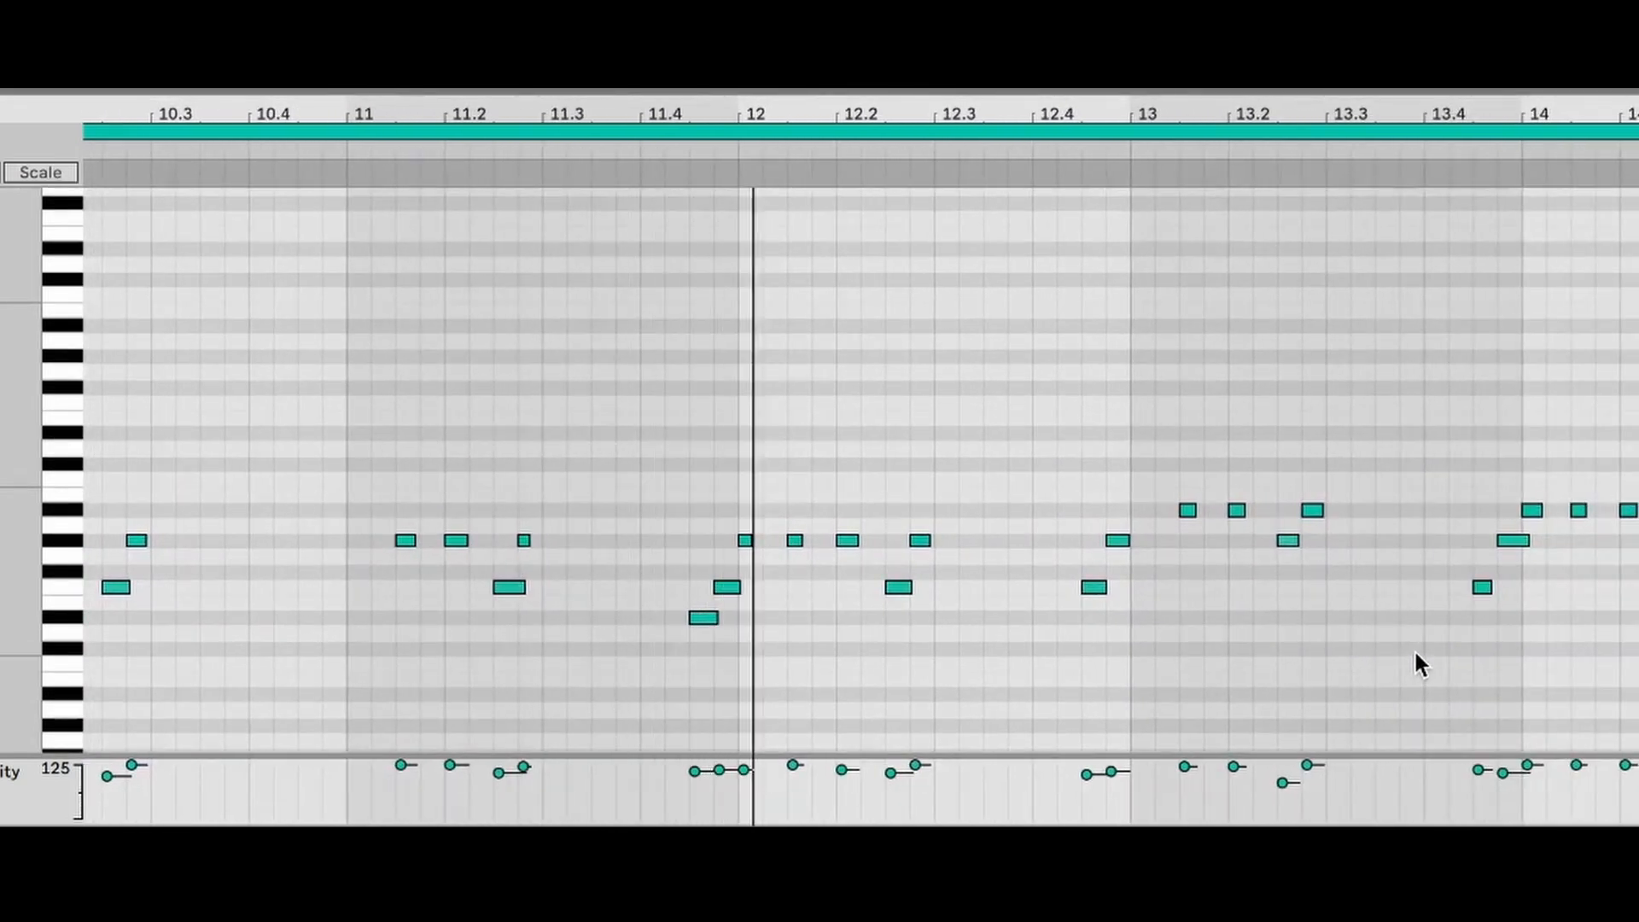
scroll(1416, 636, "right", 9)
scroll(1417, 636, "down", 4)
scroll(1417, 635, "up", 2)
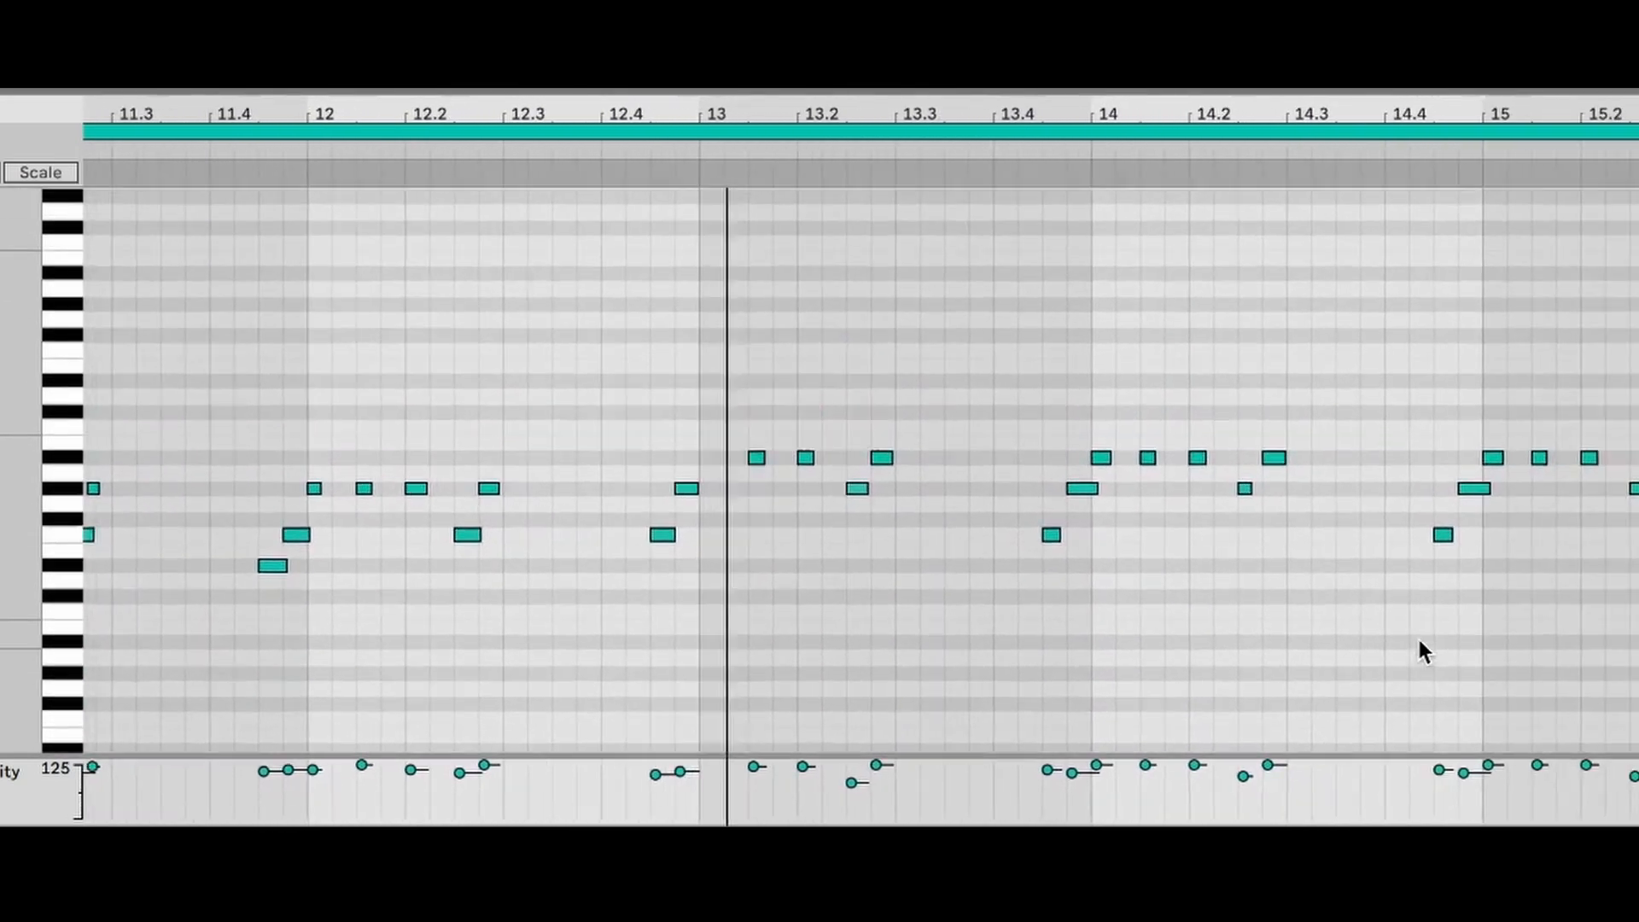
scroll(1419, 640, "right", 6)
scroll(1418, 641, "down", 1)
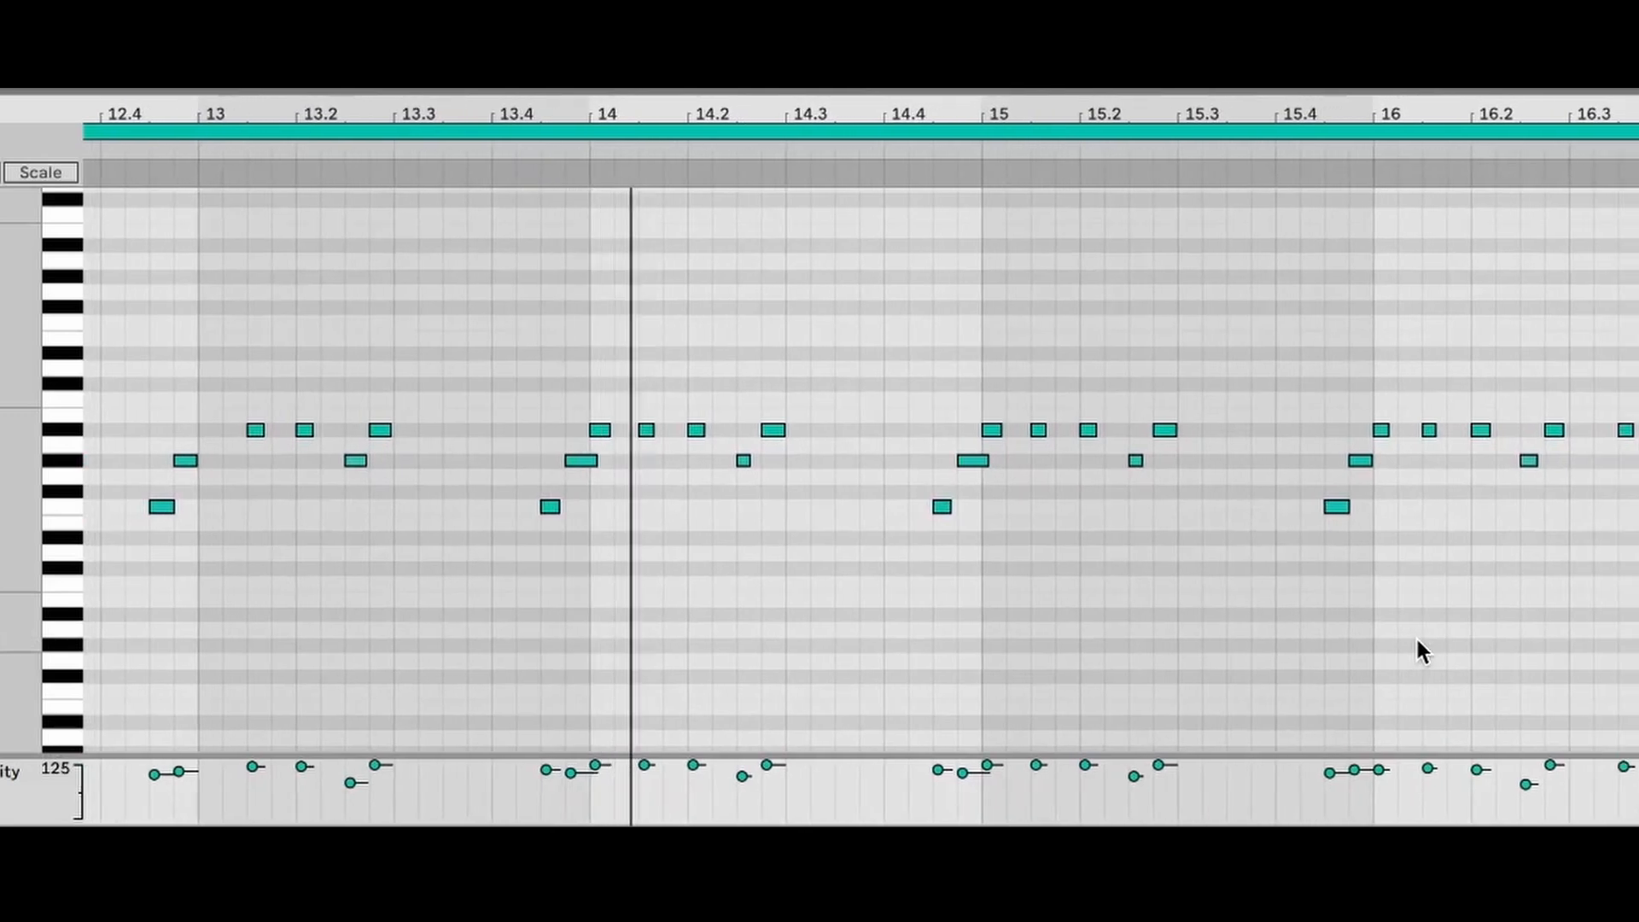
scroll(1417, 640, "down", 10)
scroll(1417, 640, "down", 5)
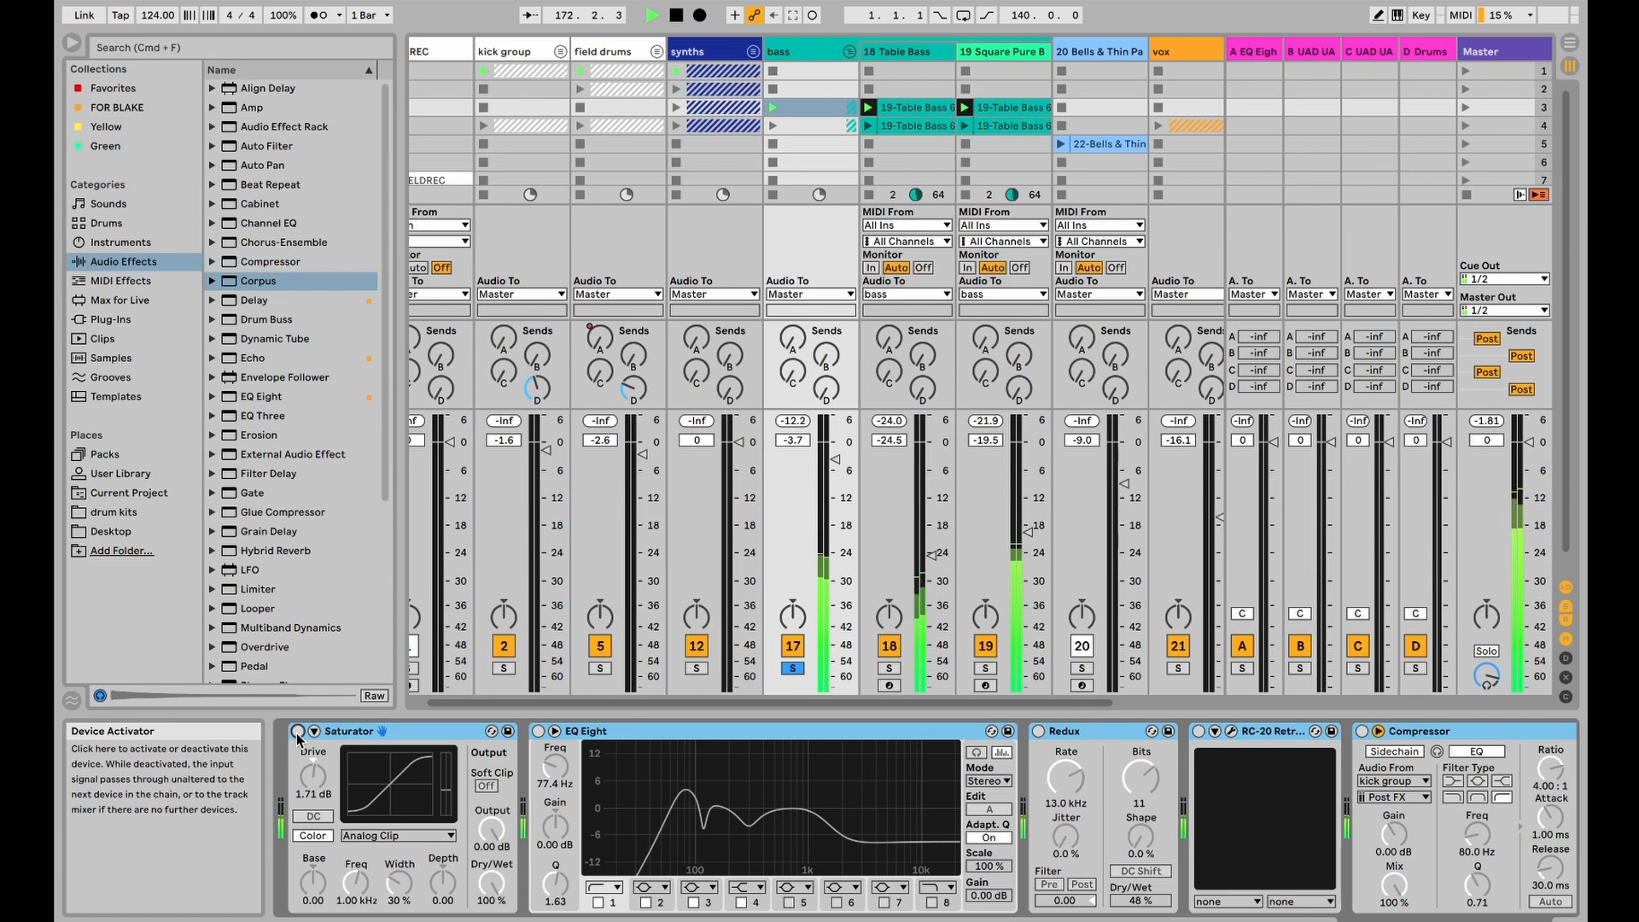
Step: Activate the Saturator, EQ Eight, Redux, RC-20 and sidechained Compressor one by one on the bass group
left_click(297, 731)
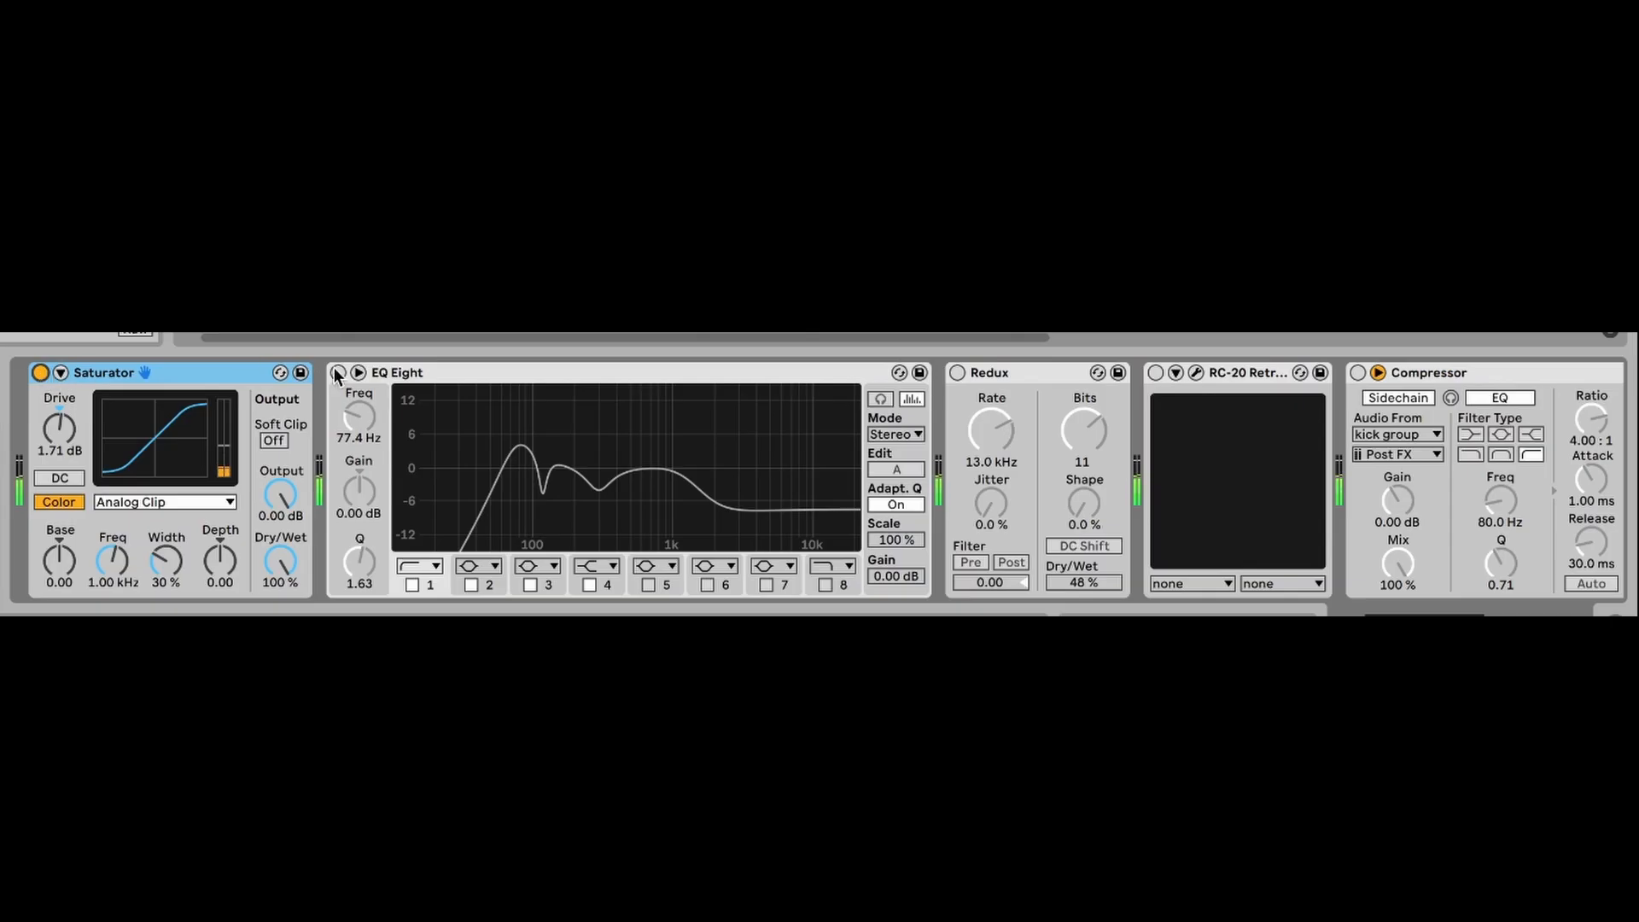
left_click(337, 373)
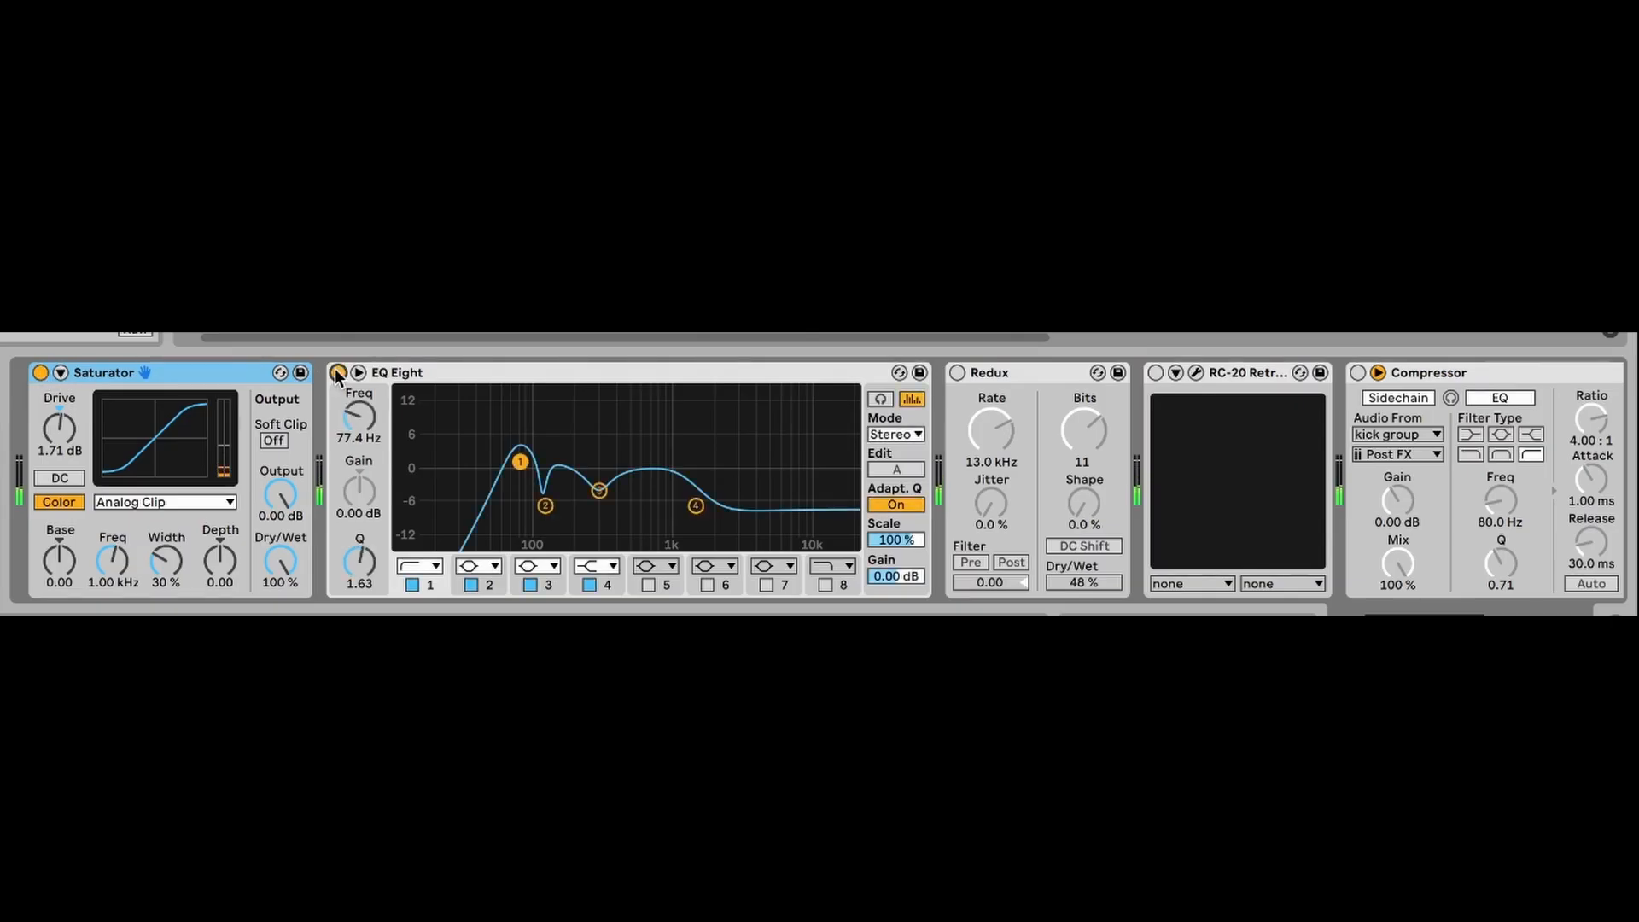
left_click(957, 373)
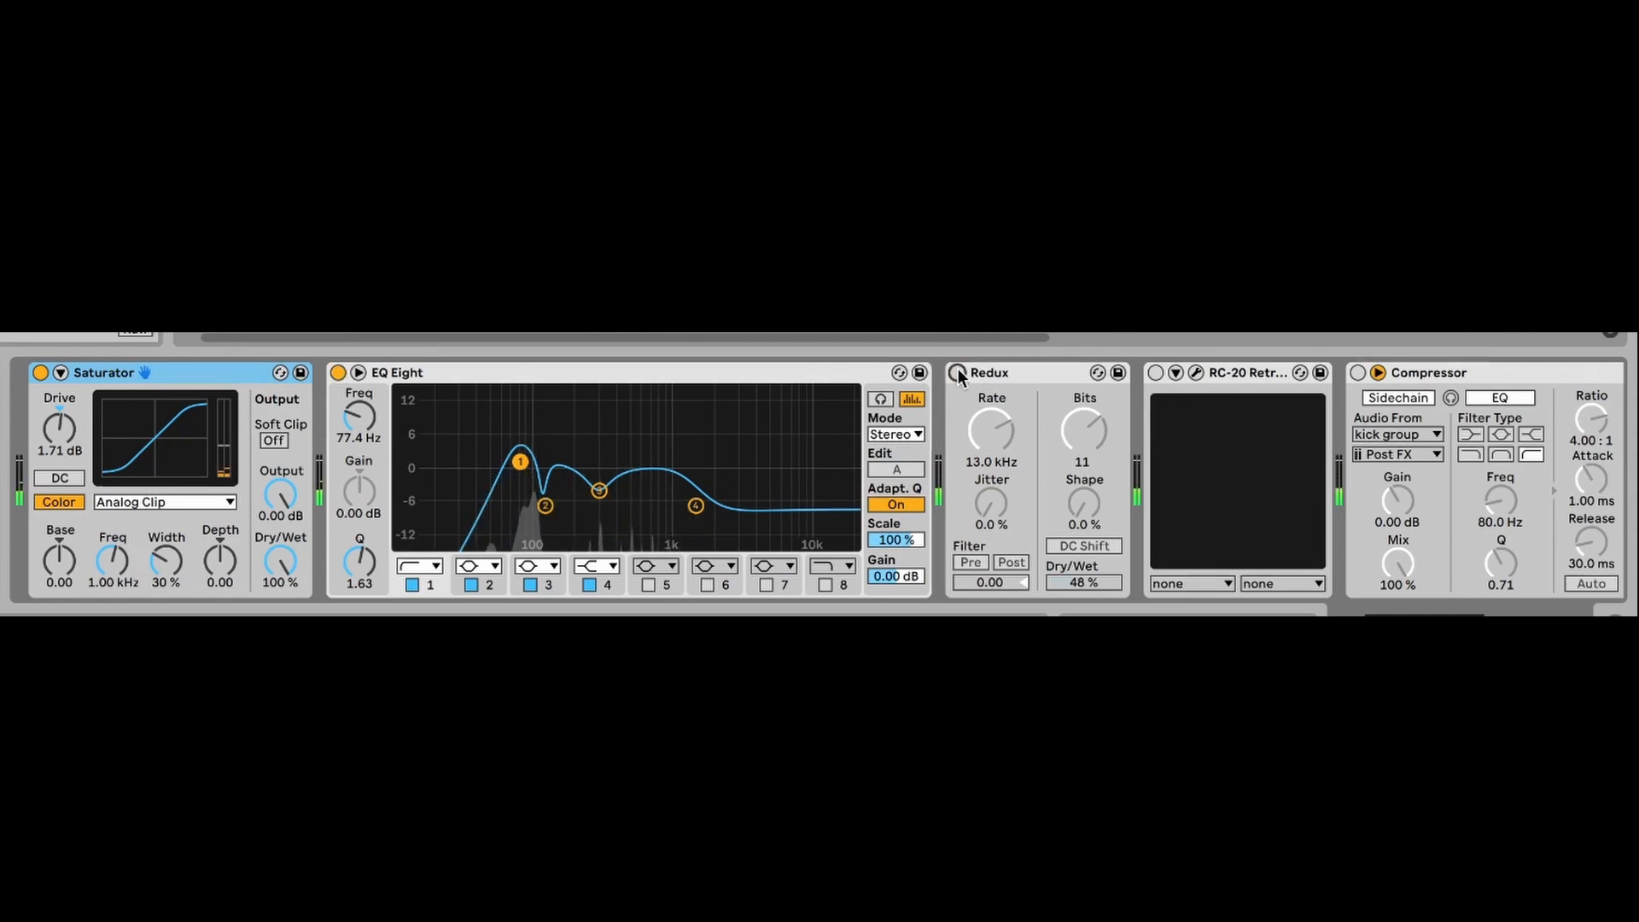
left_click(1155, 373)
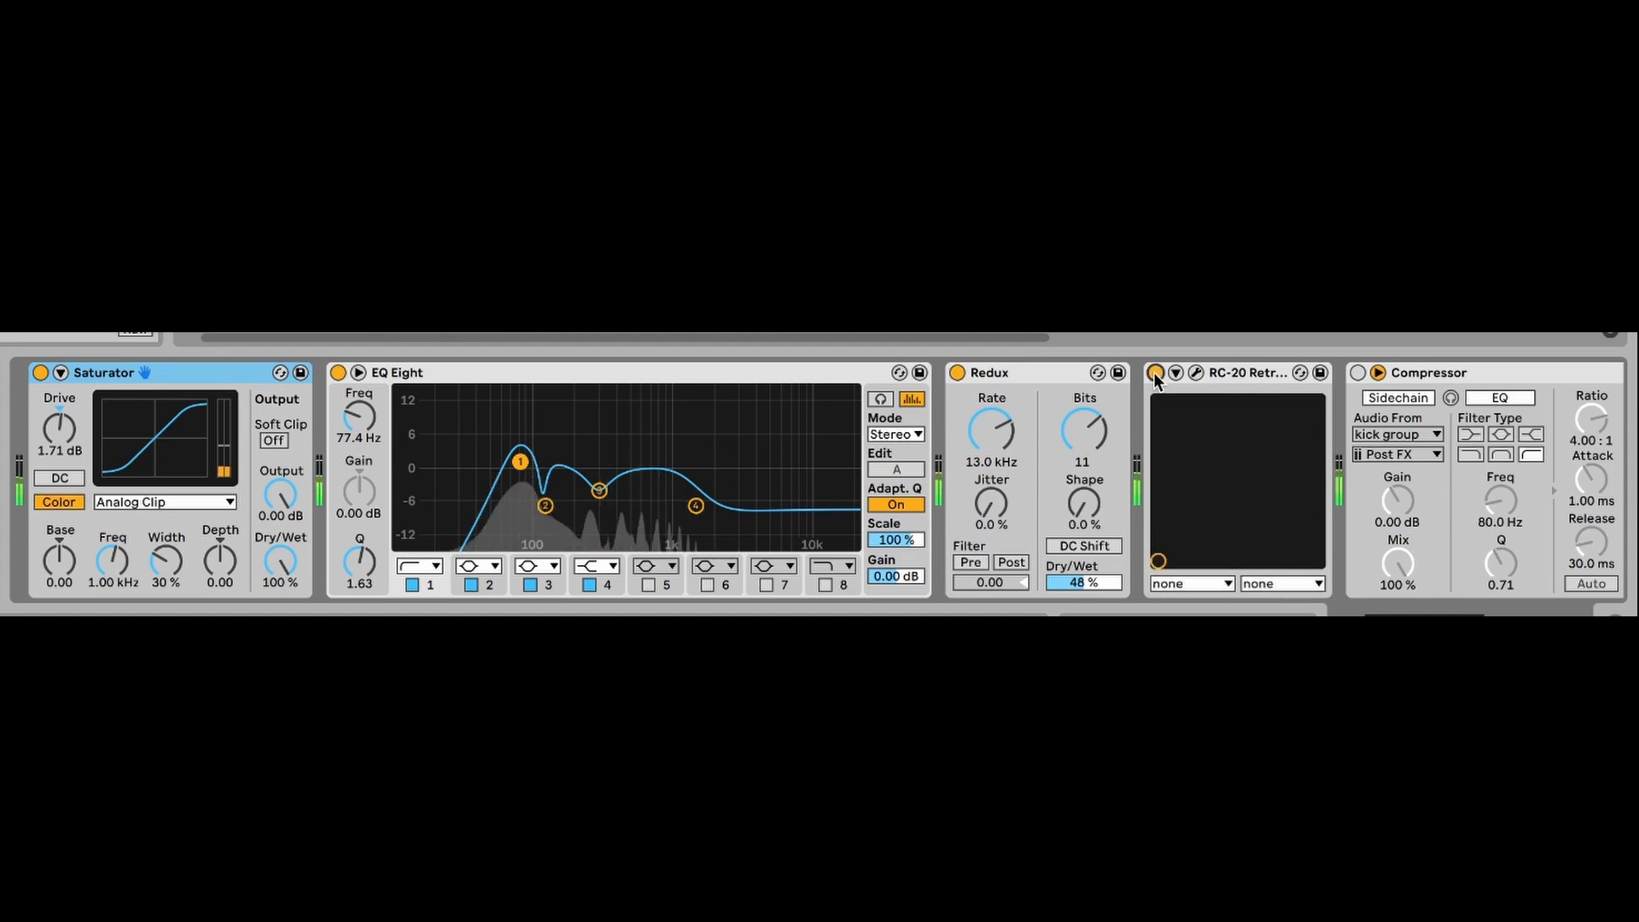
left_click(1357, 373)
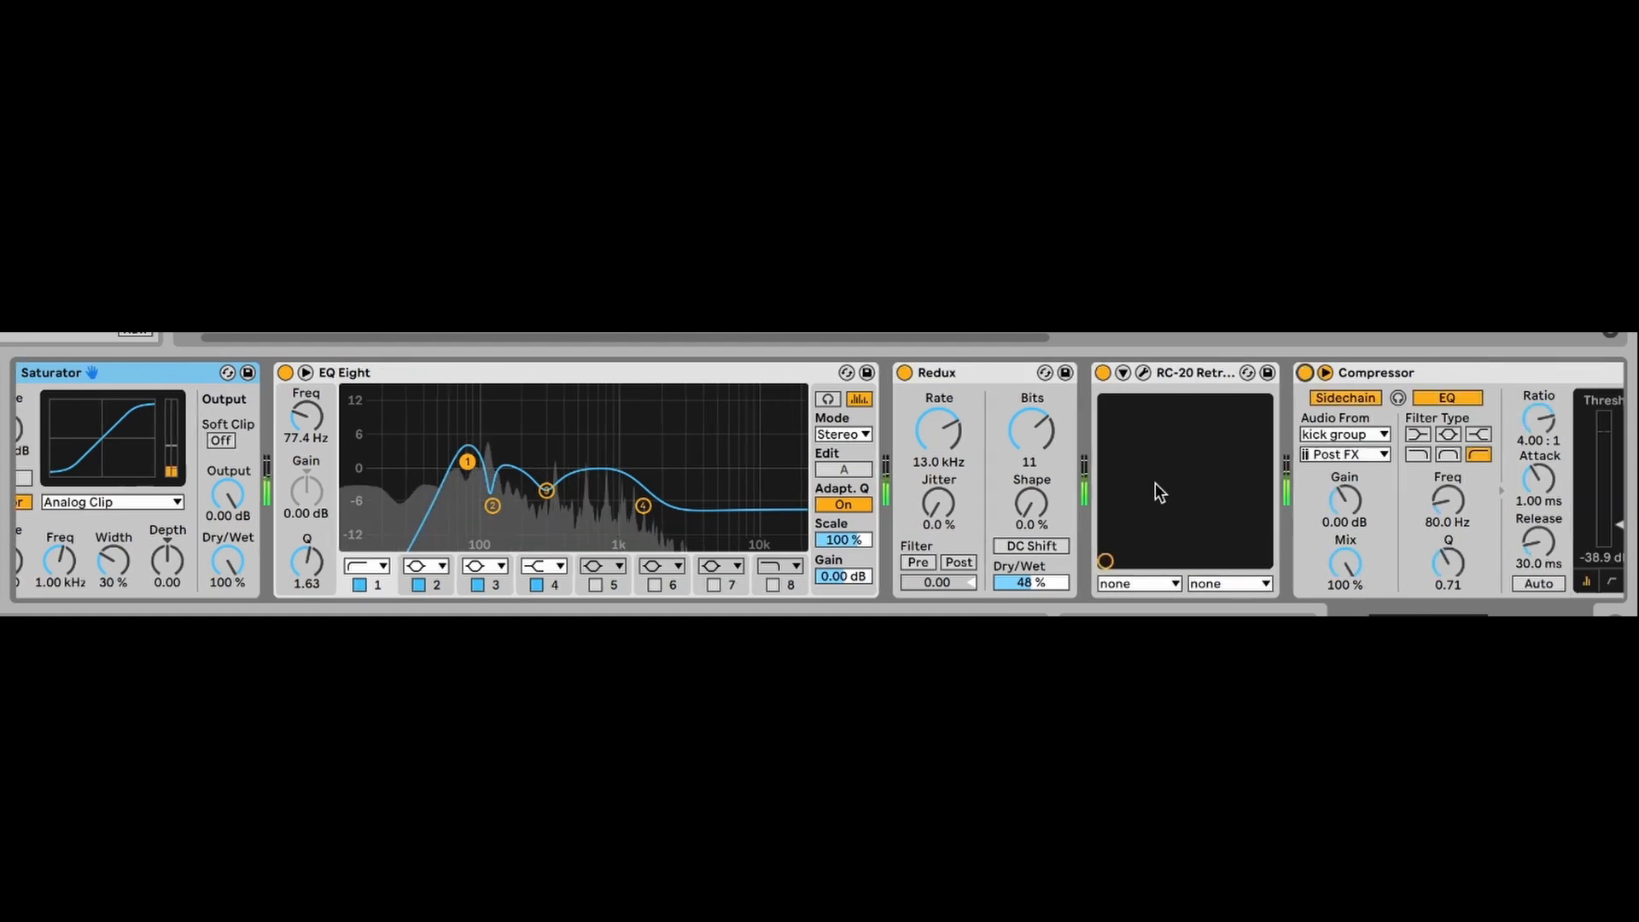
Step: Activate the Erosion, Utility and final EQ Eight on the bass group
scroll(1334, 519, "right", 5)
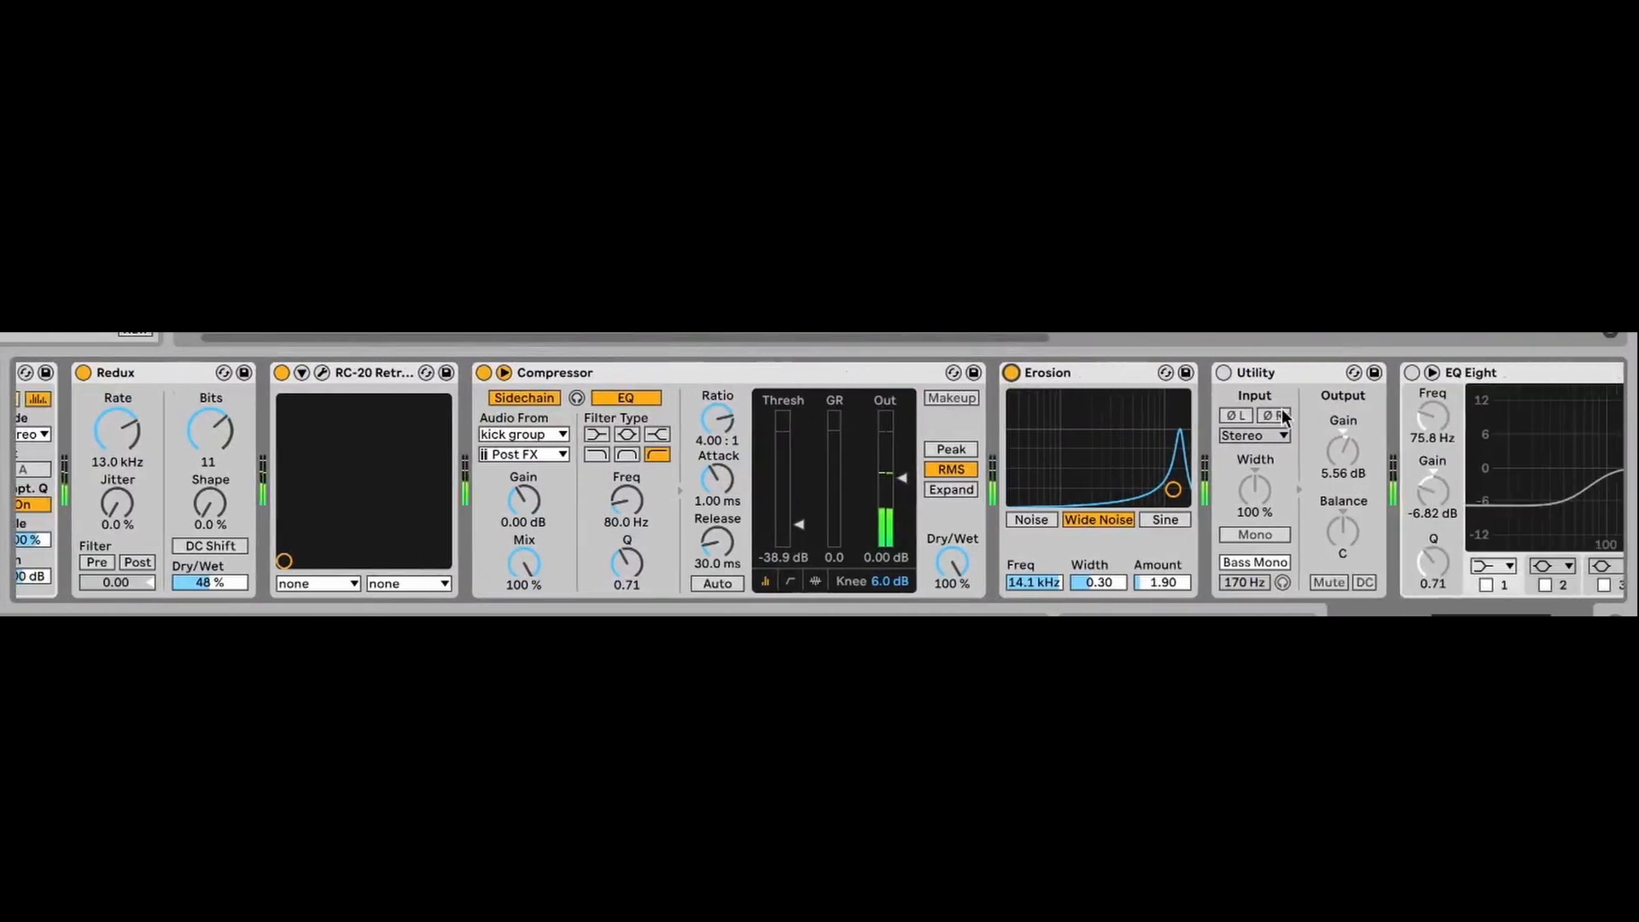
left_click(1079, 372)
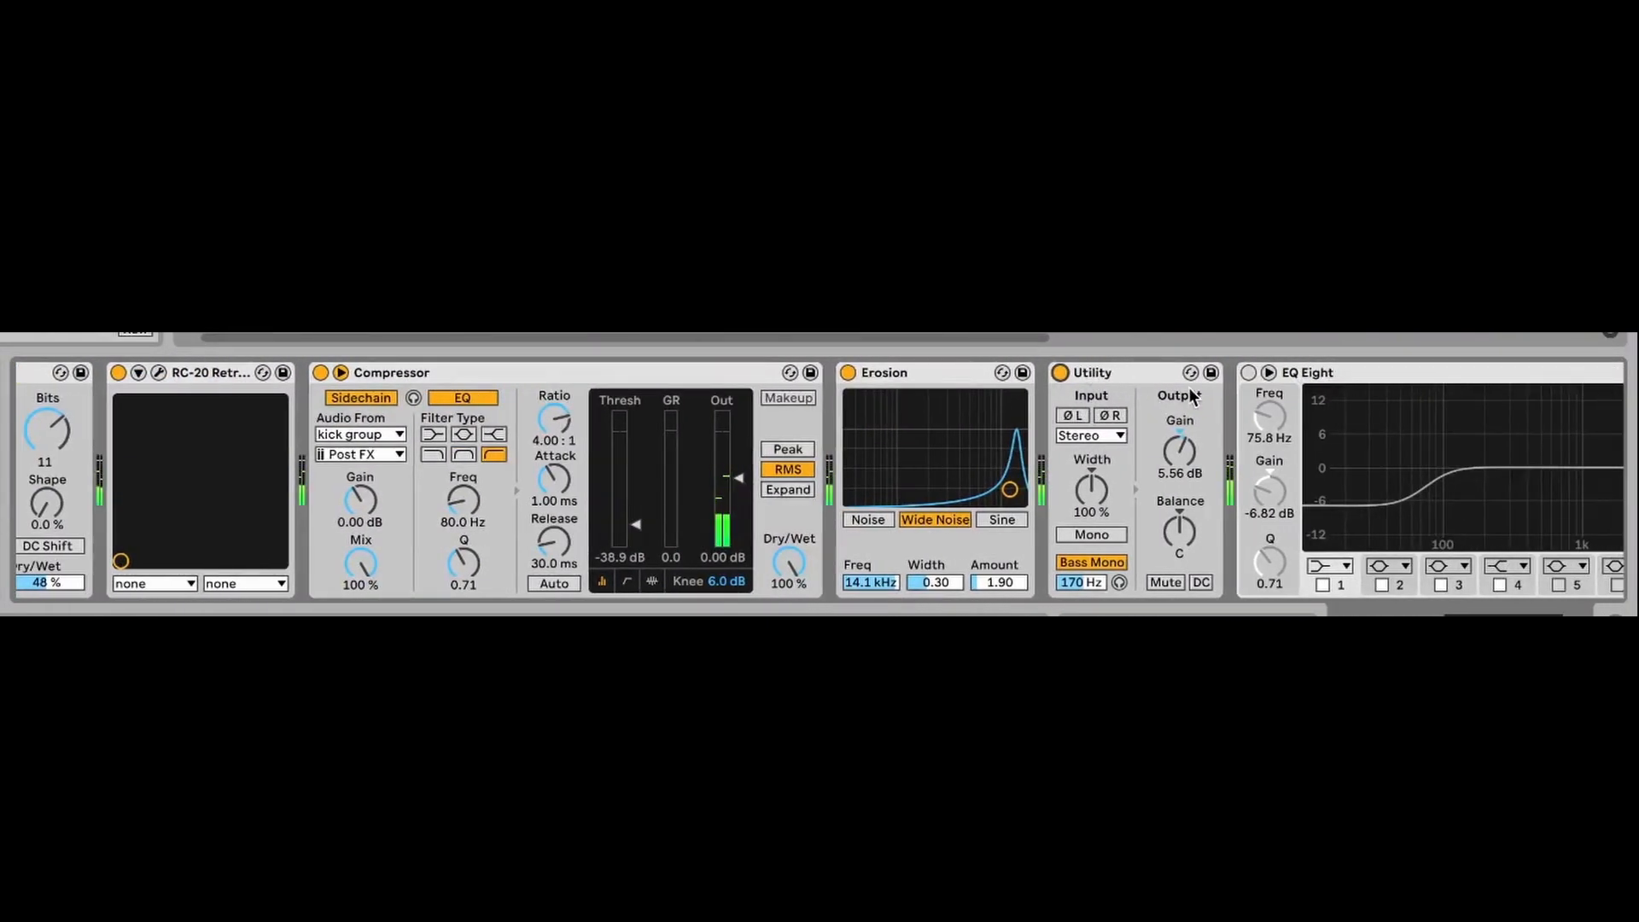
left_click(1248, 374)
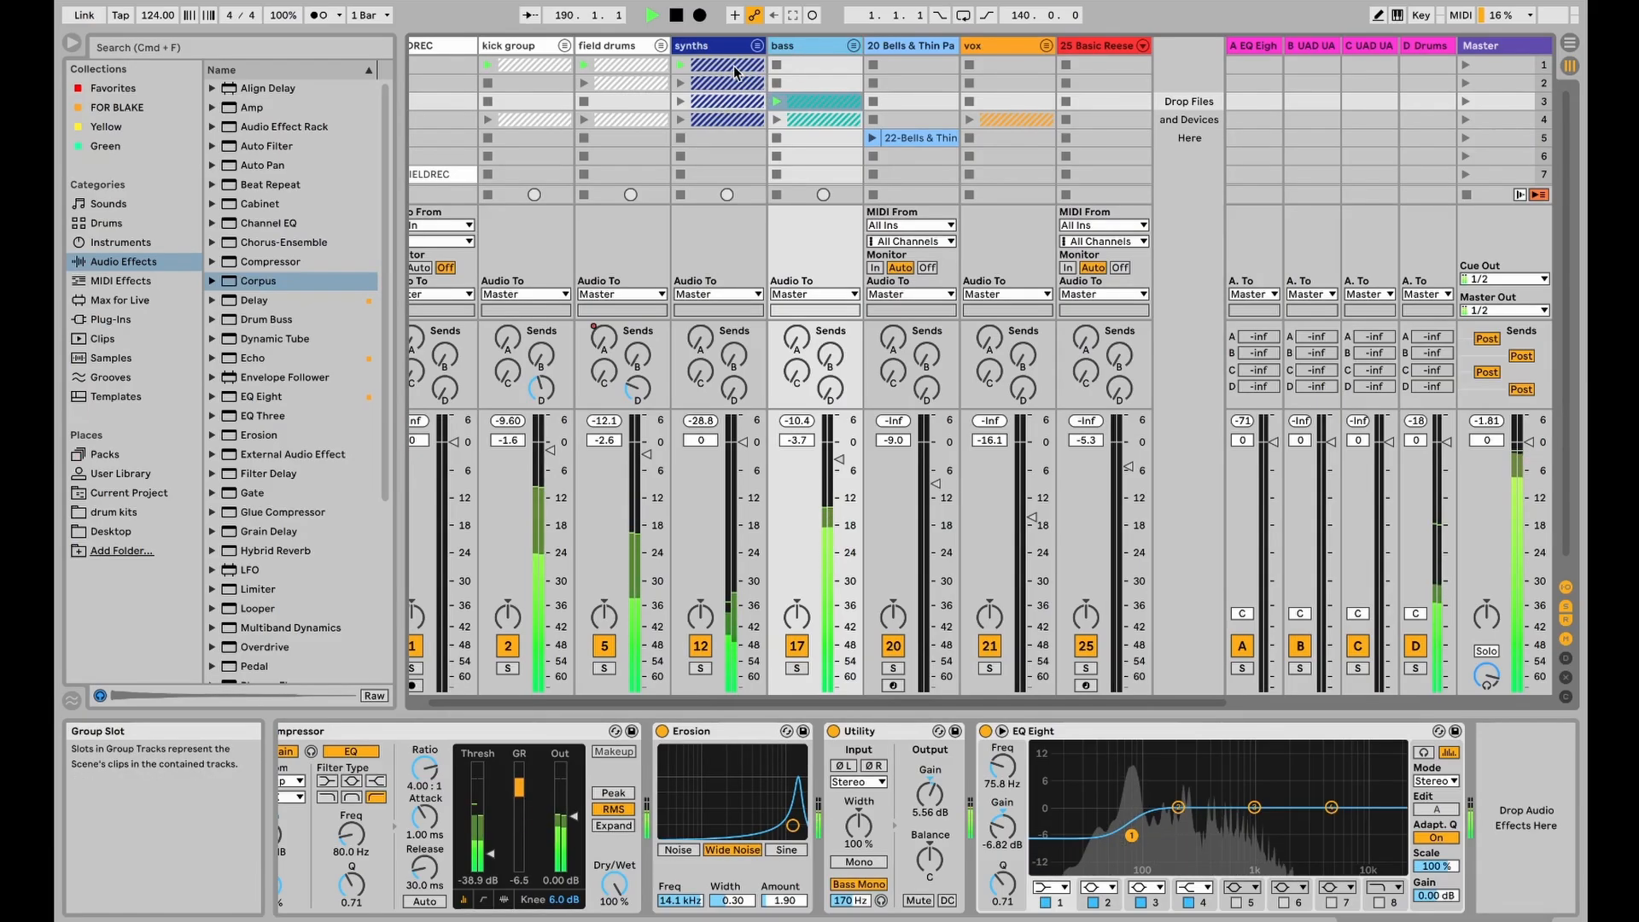
Step: Activate the first EQ Eight, Saturator, Enhance and Reverb in turn on the soloed Bells & Thin Pad track
scroll(807, 115, "left", 1)
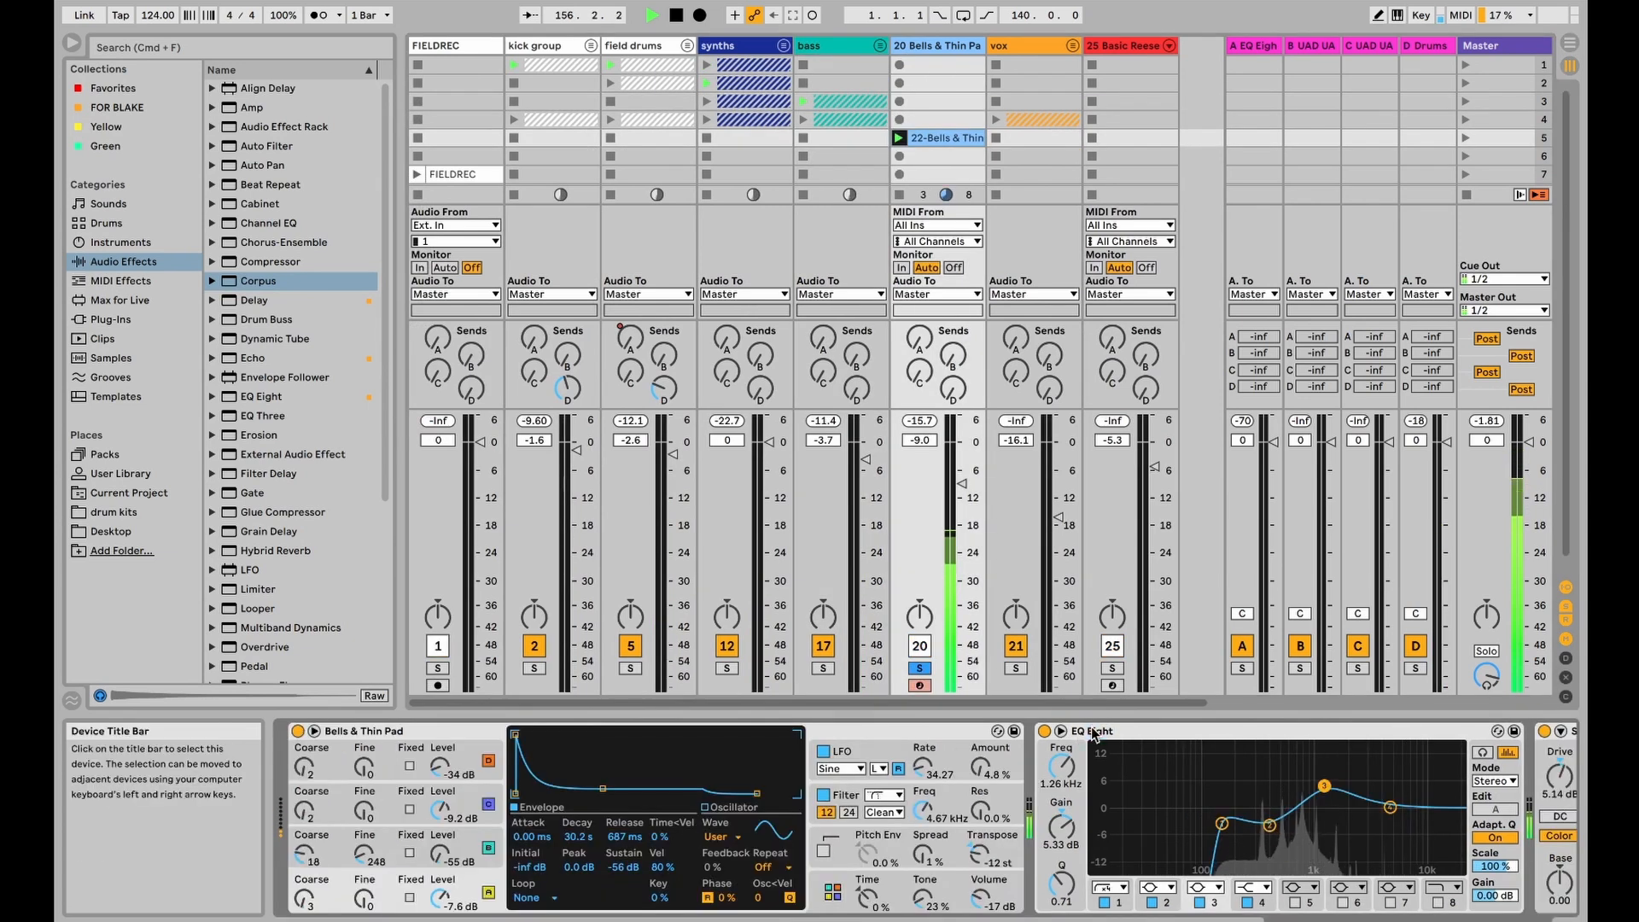
left_click(1114, 732)
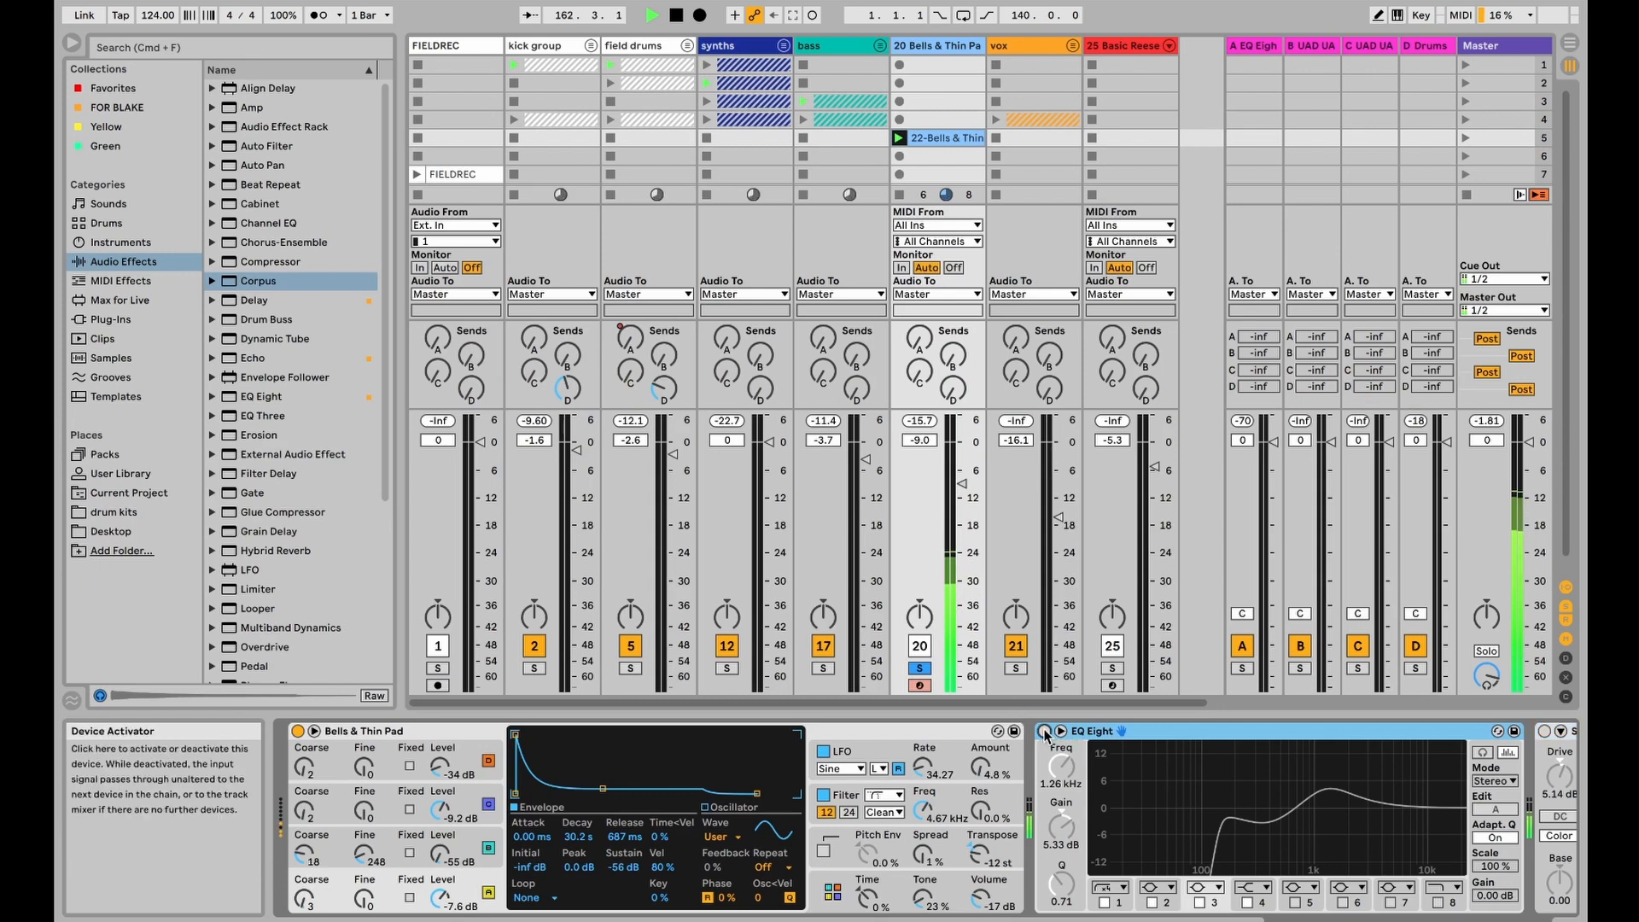
scroll(1190, 758, "right", 10)
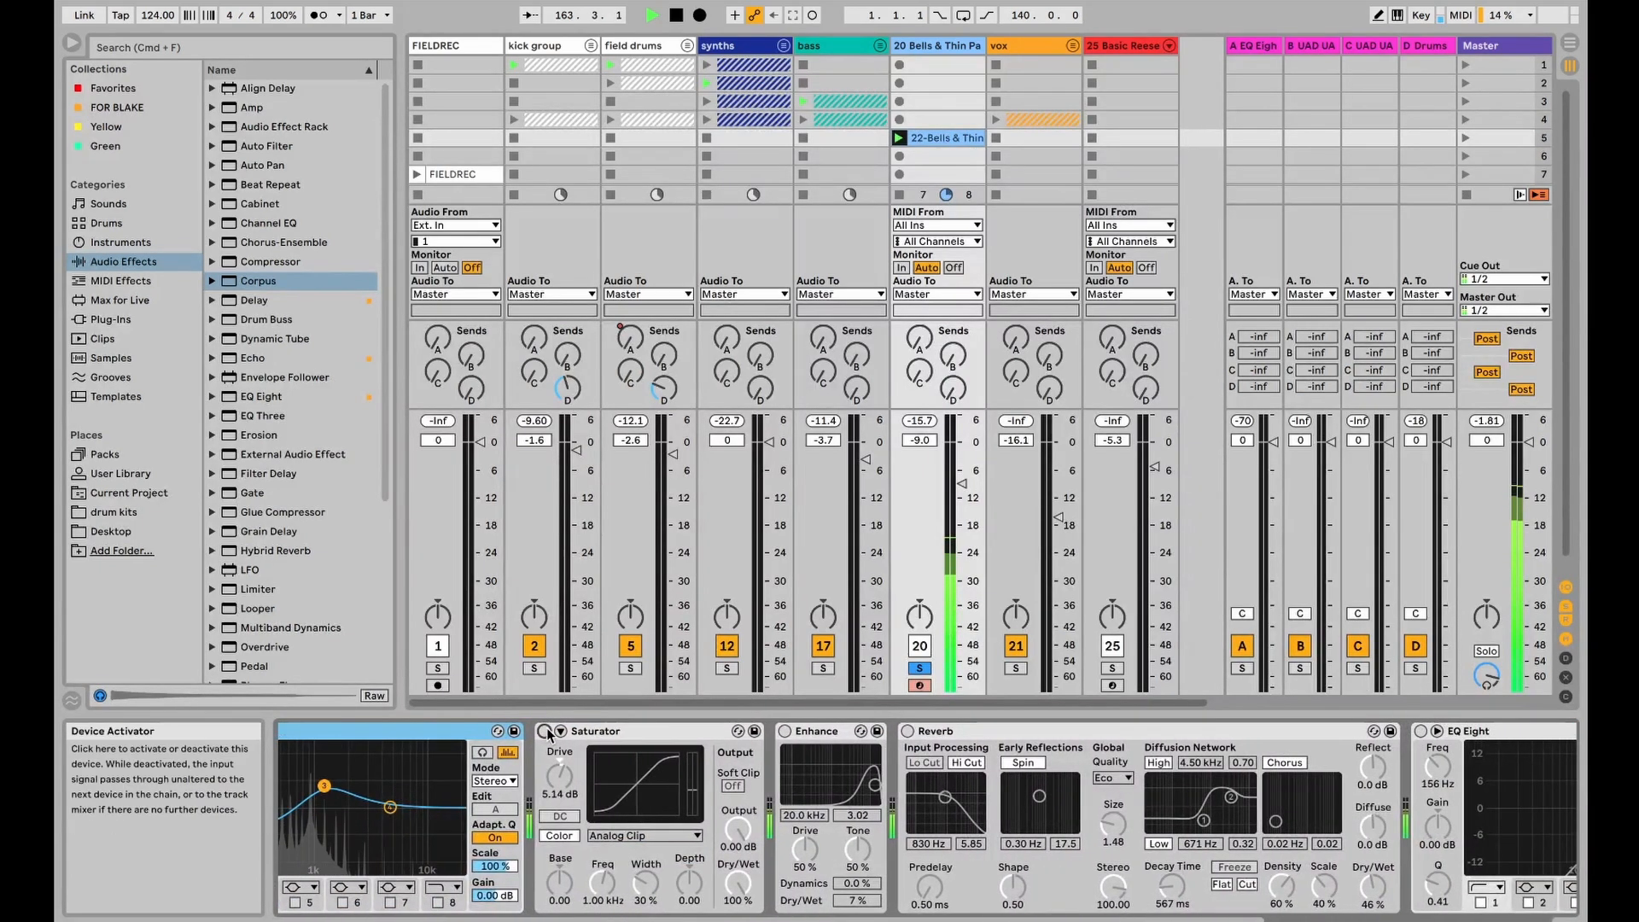
left_click(545, 730)
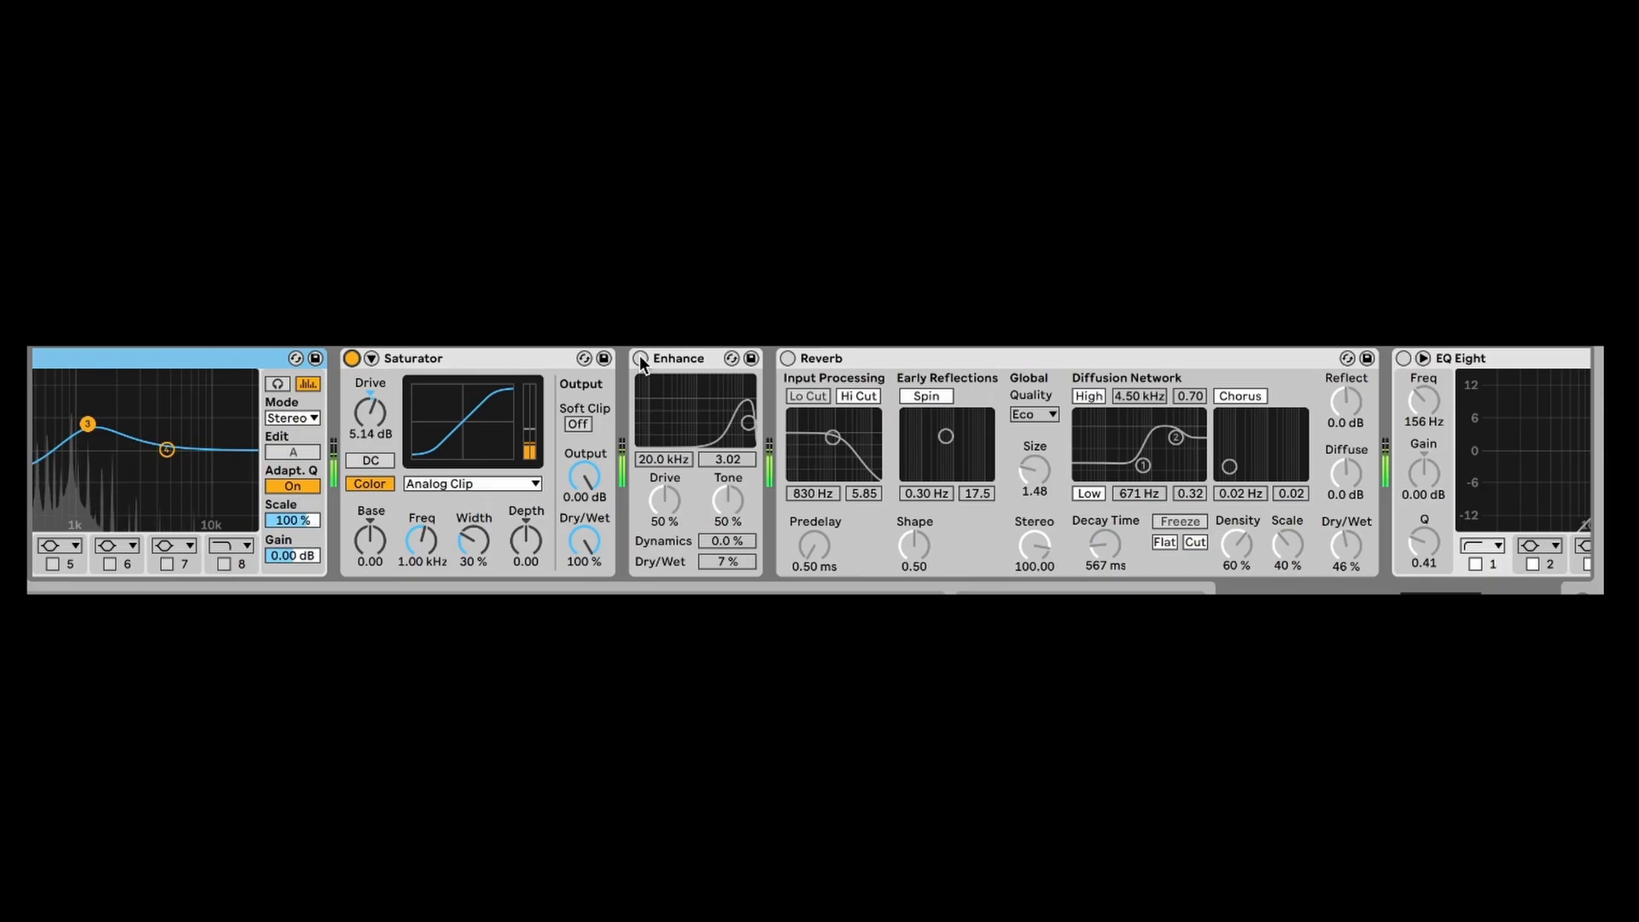
left_click(786, 735)
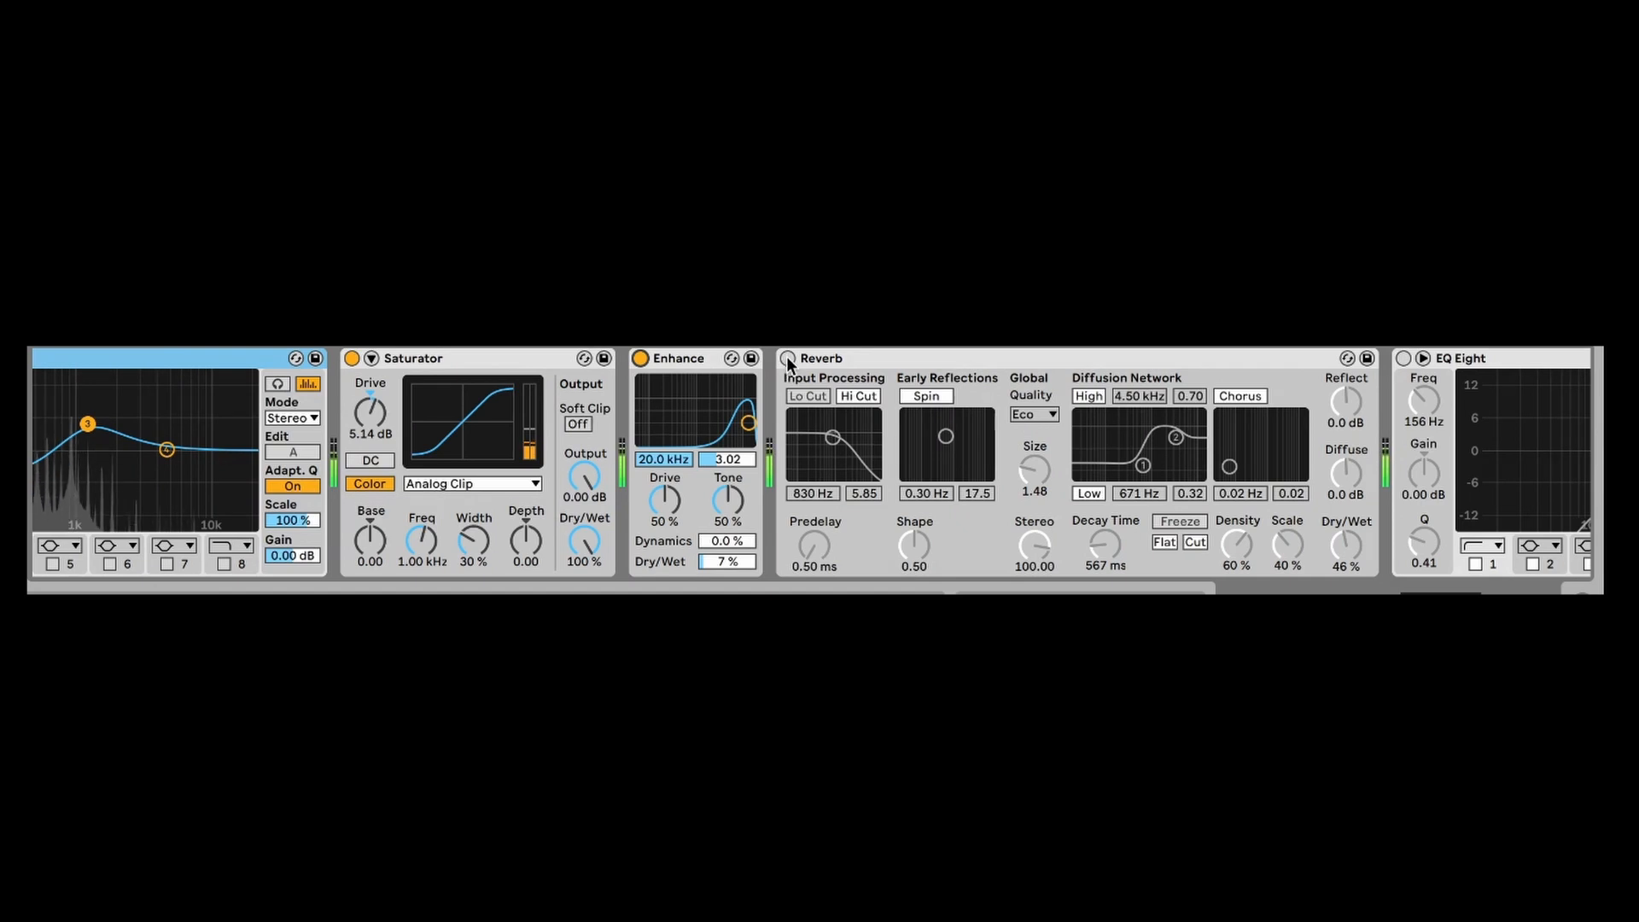
left_click(786, 359)
scroll(1110, 396, "right", 3)
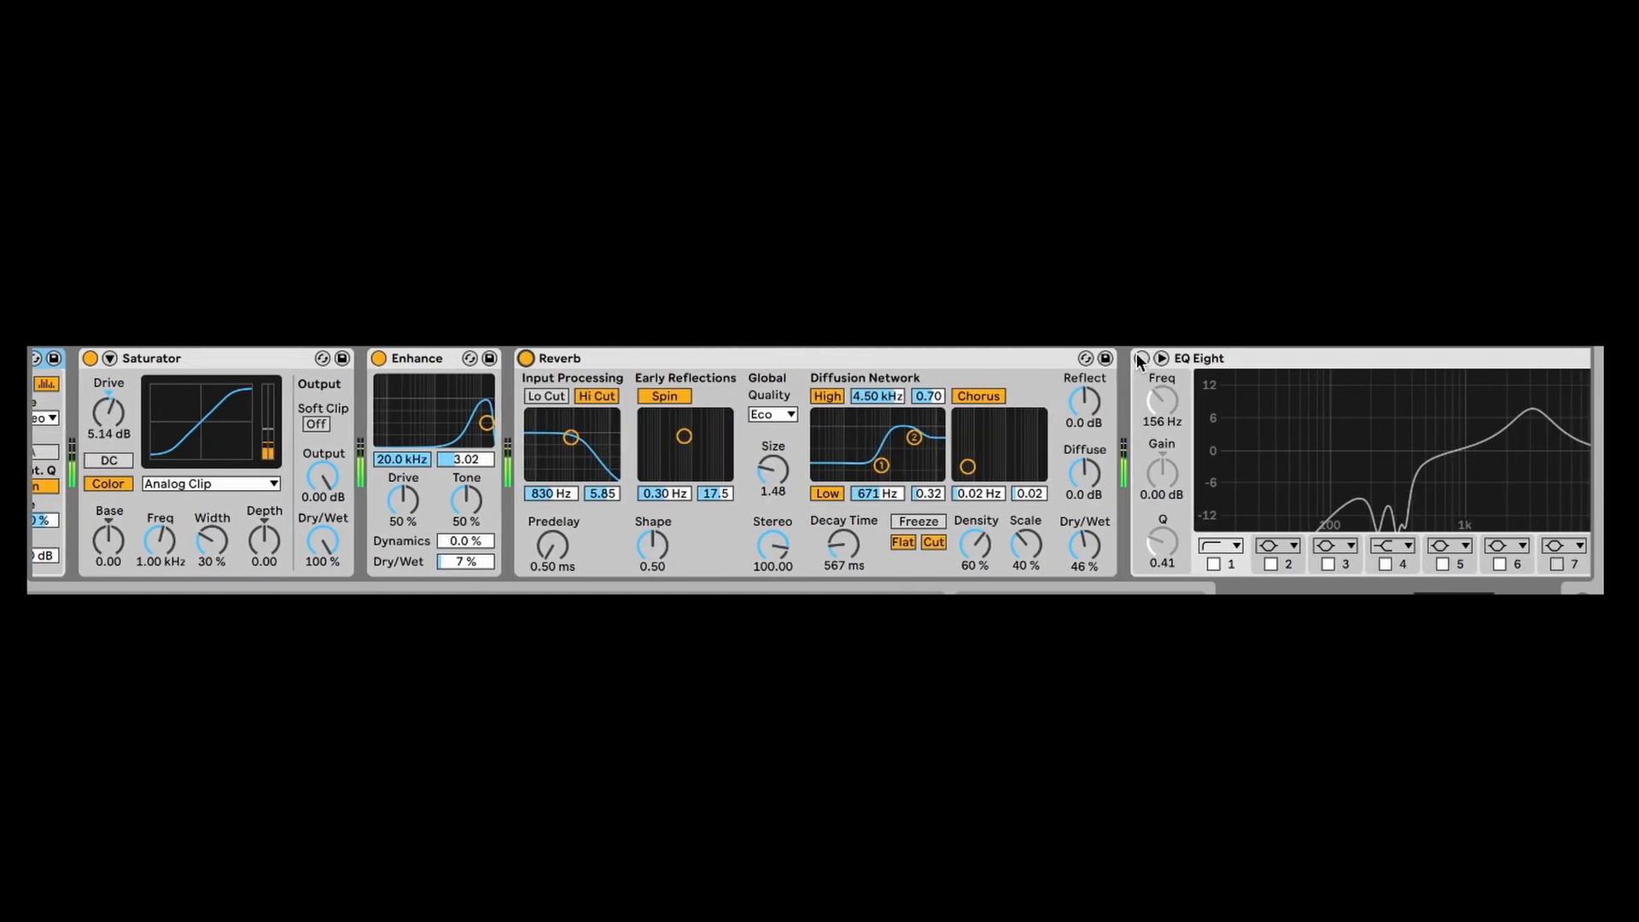
Step: Bypass and re-enable the Bells & Thin Pad track's Reverb, and activate the following EQ Eight, Redux and Audio Effect Rack
left_click(524, 358)
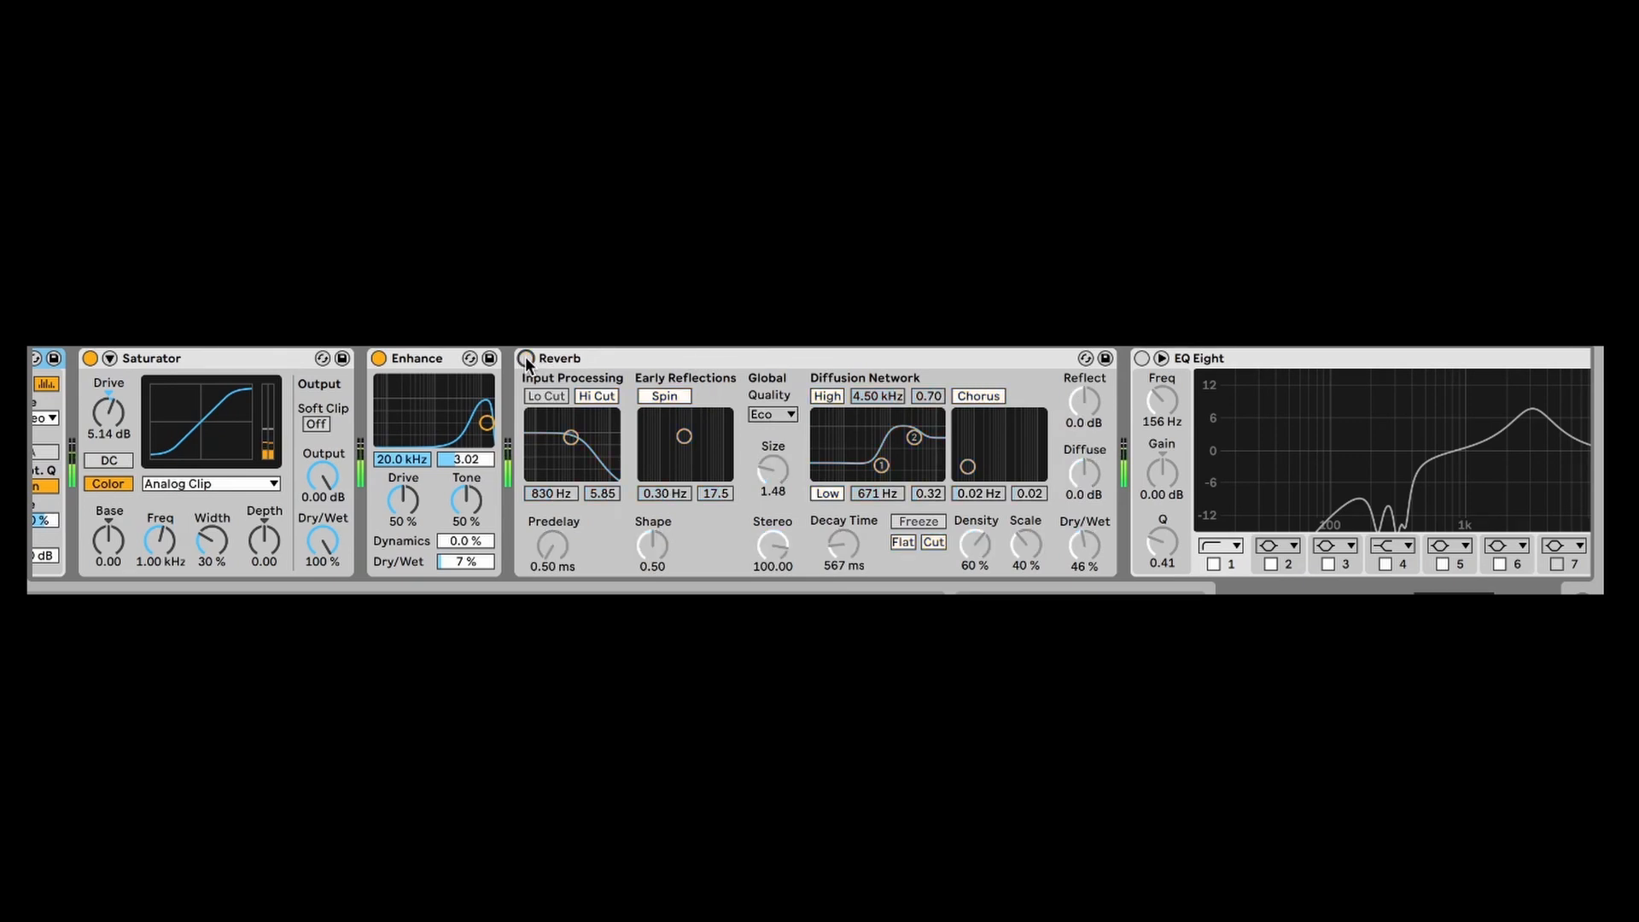
left_click(526, 359)
left_click(1141, 358)
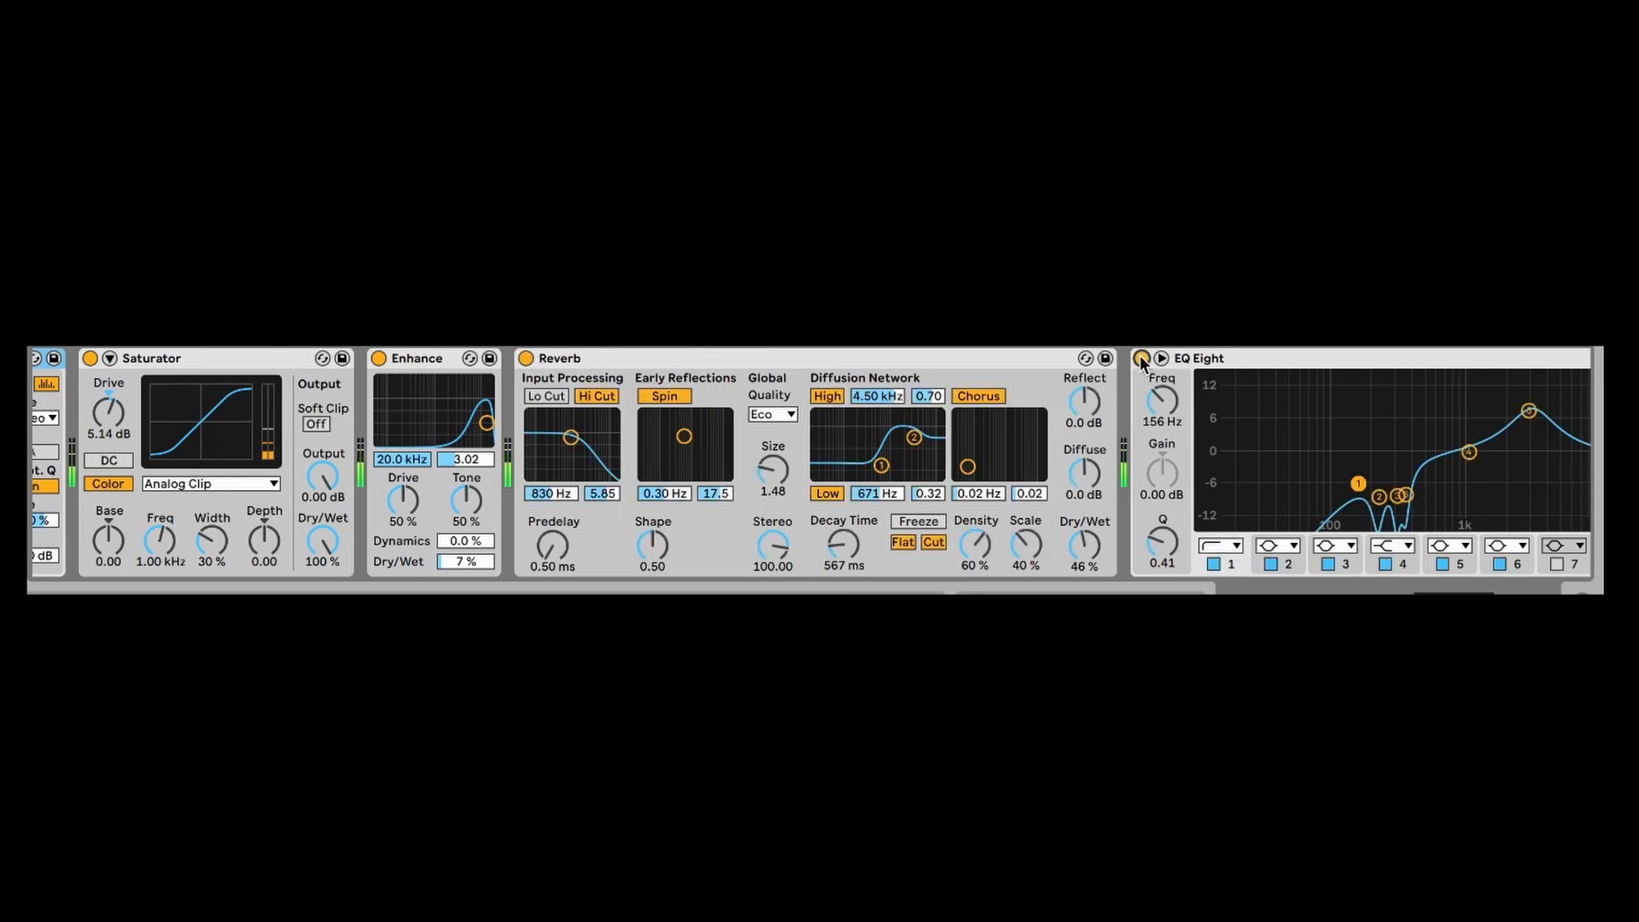
scroll(1195, 426, "right", 6)
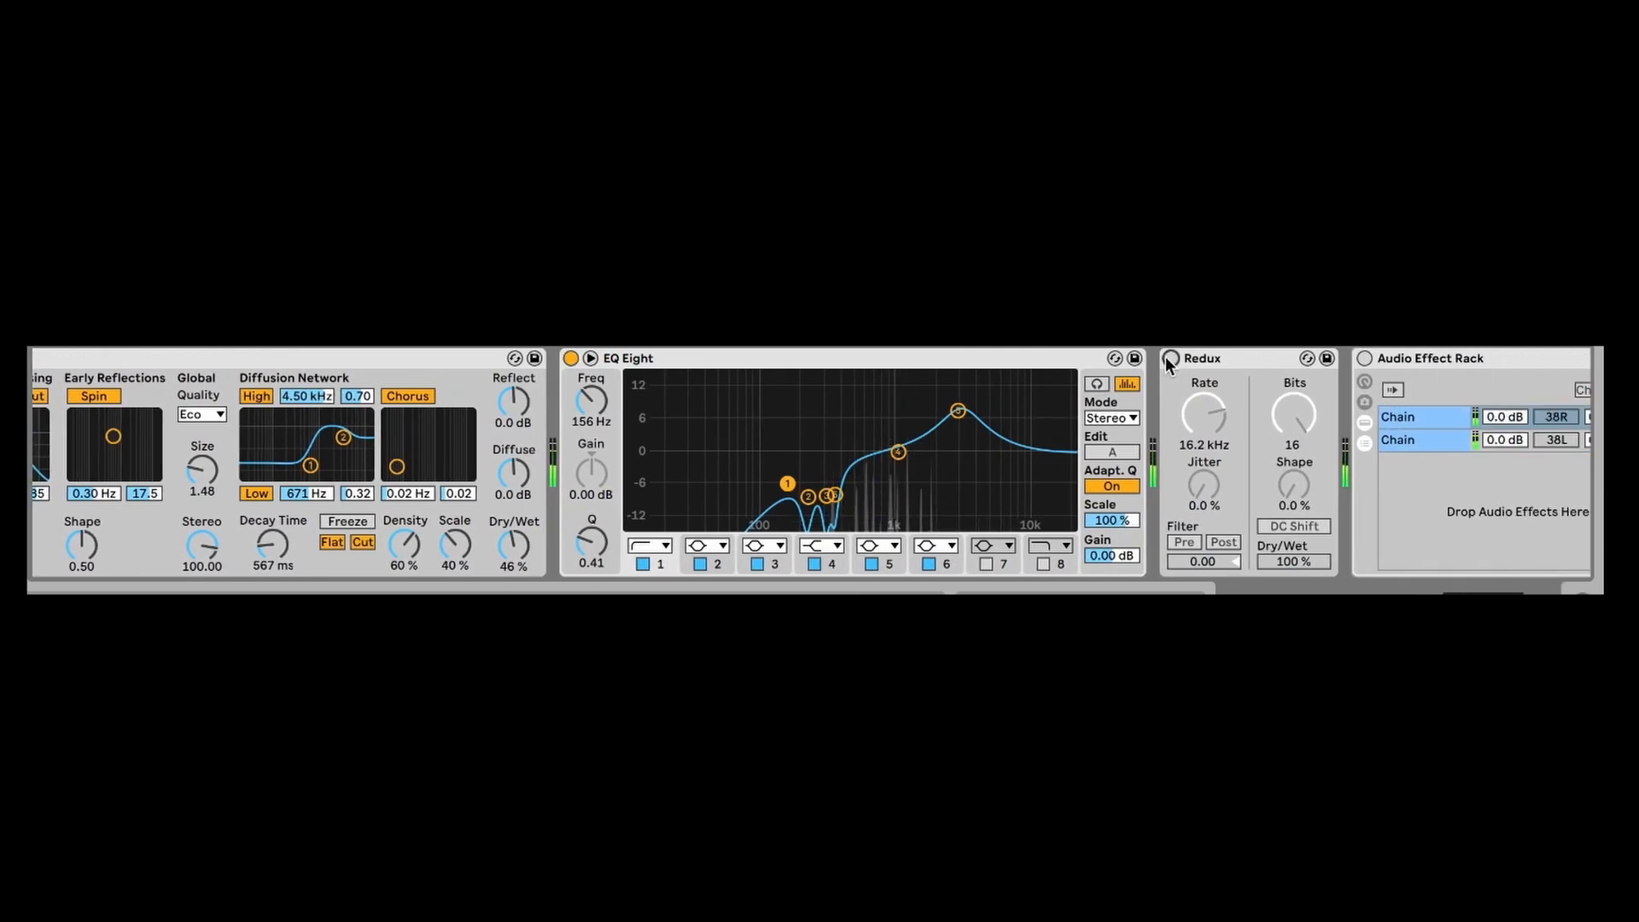
left_click(1168, 358)
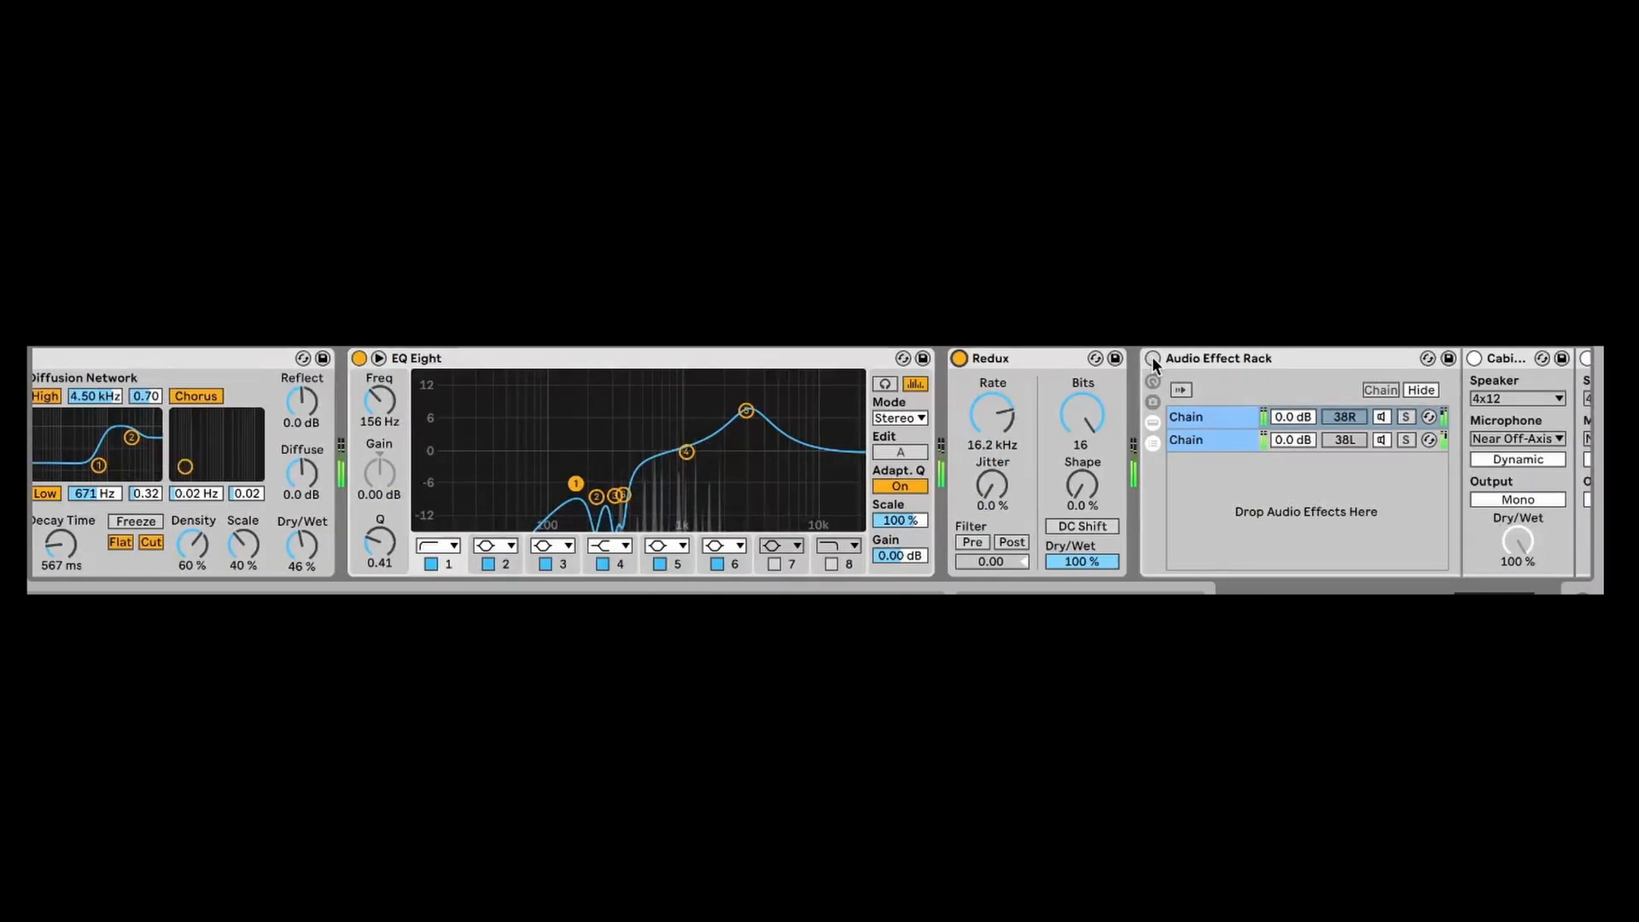
left_click(1152, 359)
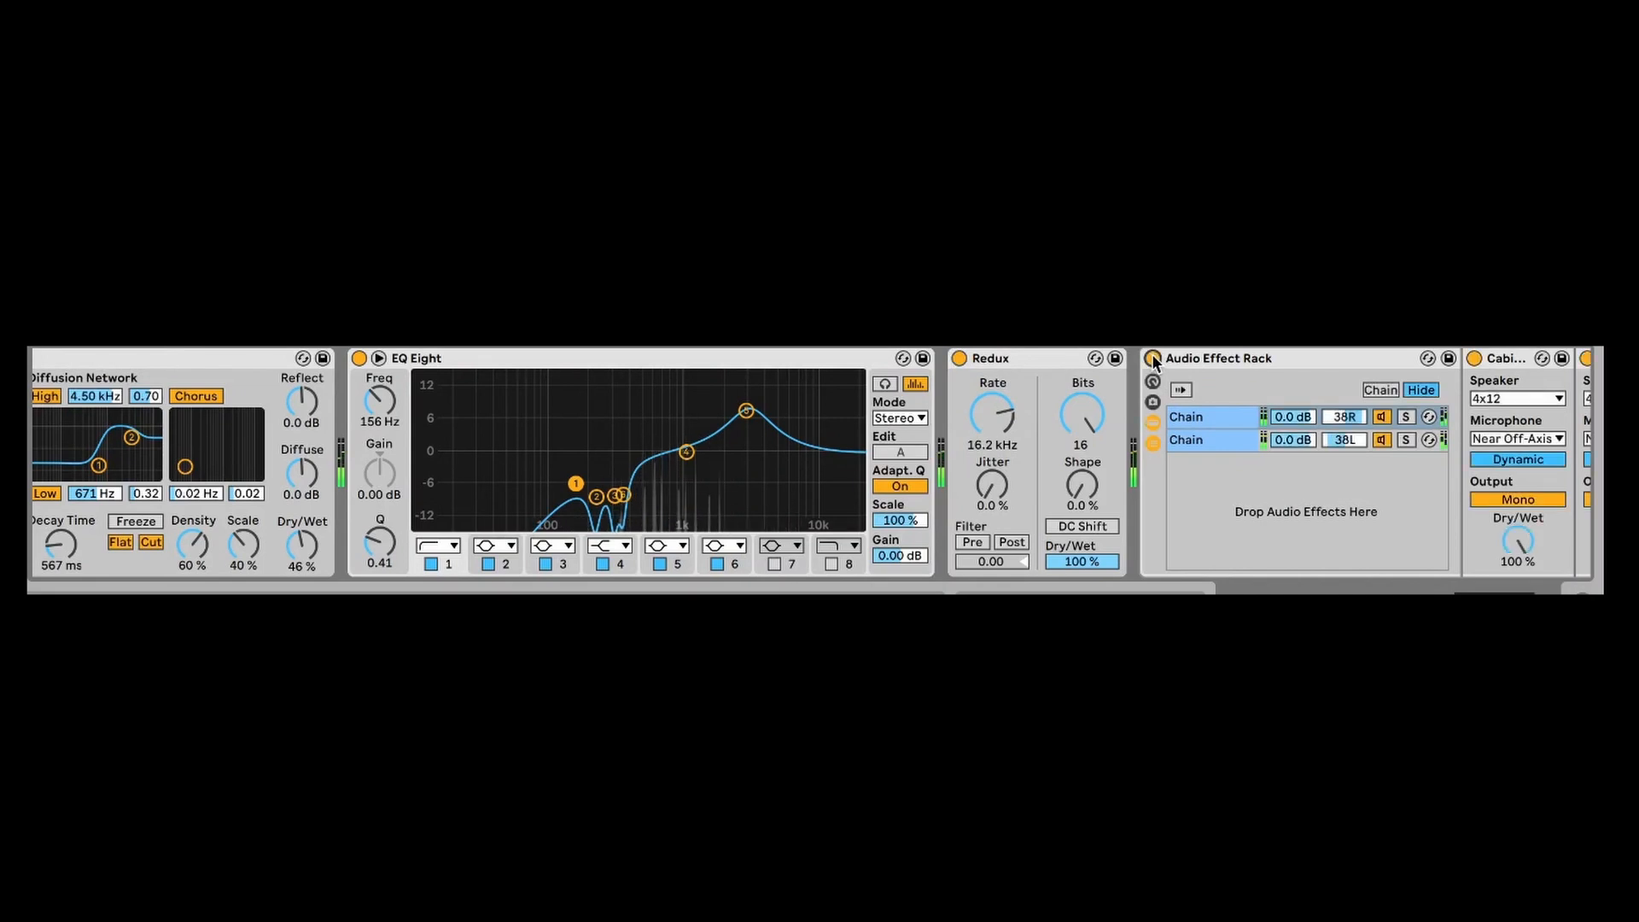
scroll(1222, 375, "right", 5)
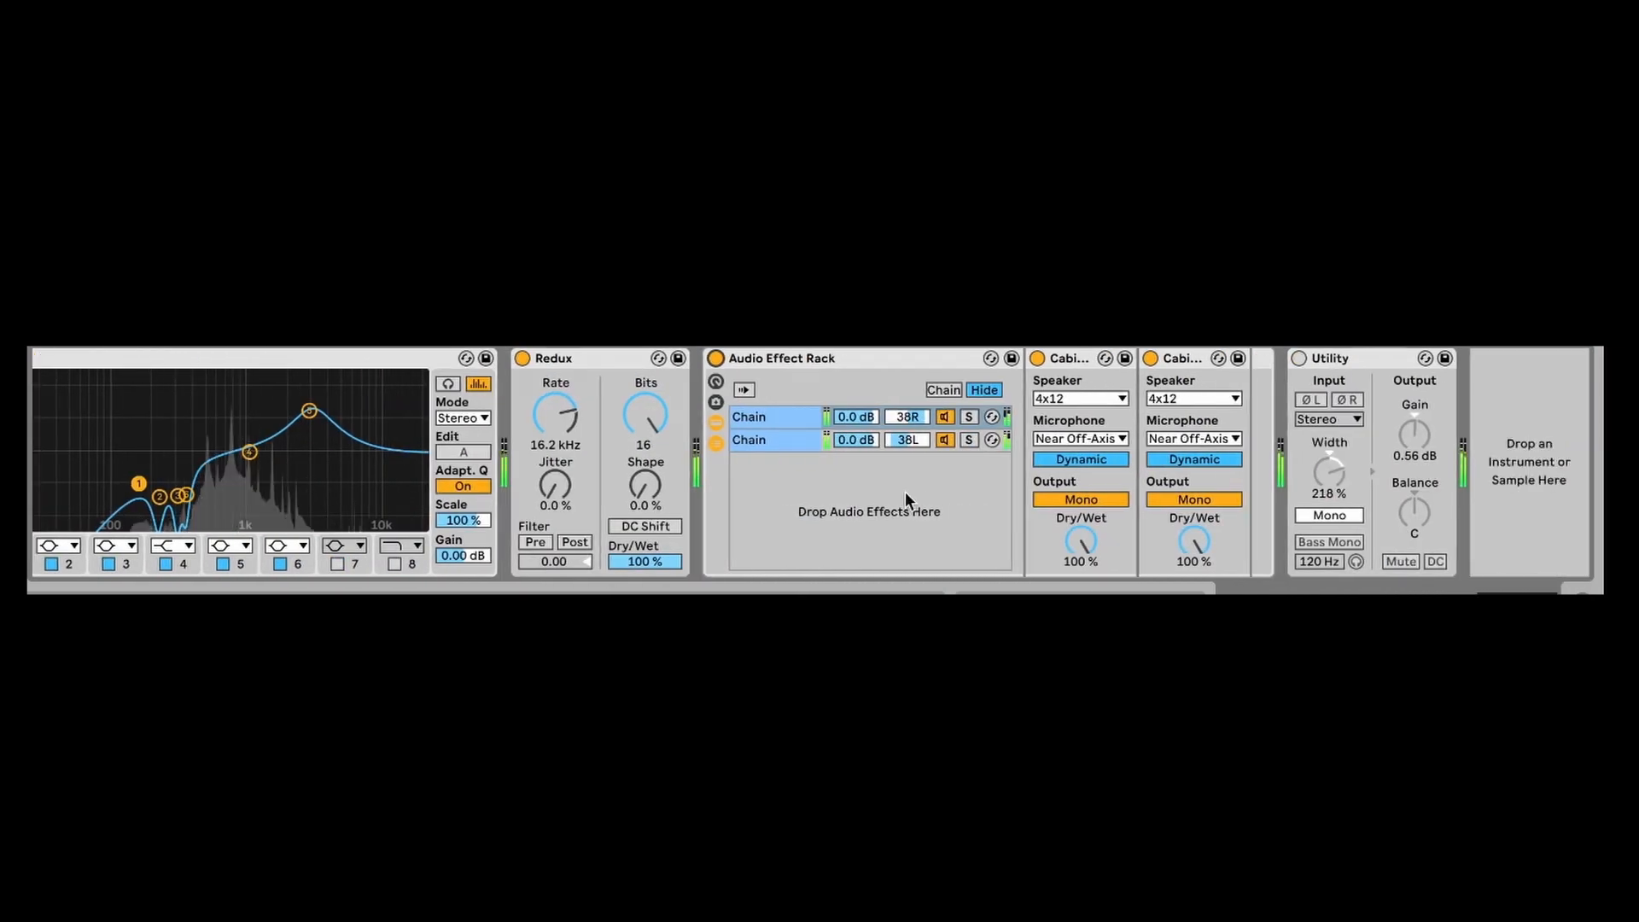
left_click(843, 354)
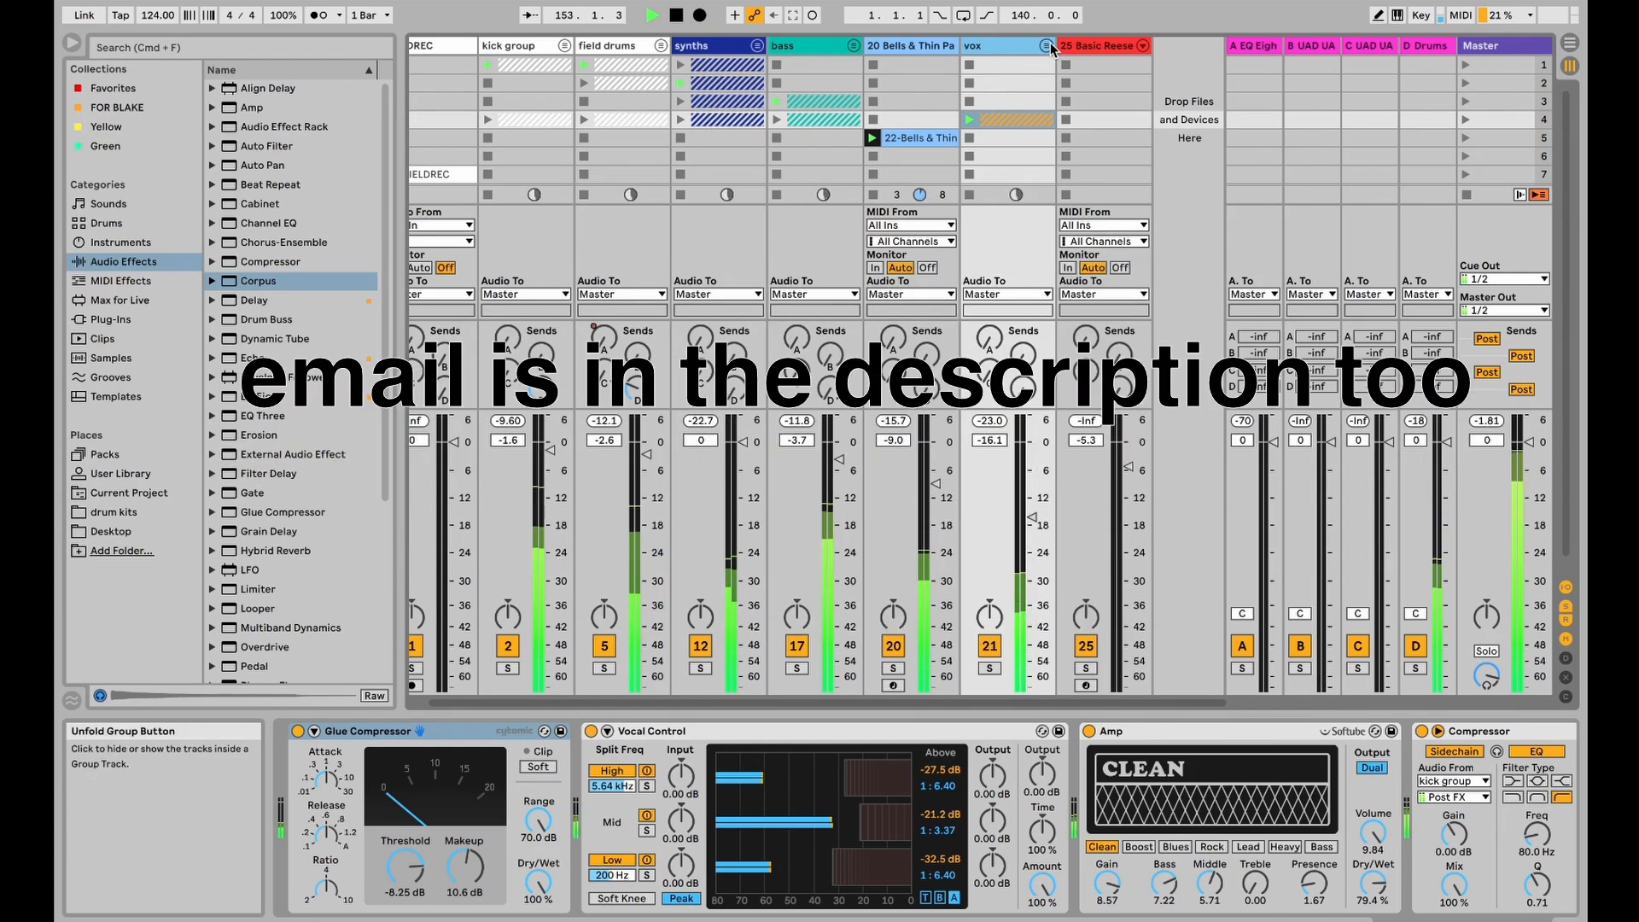
Step: Unfold the vox group to show its audio tracks, solo the group and restart playback
left_click(1046, 46)
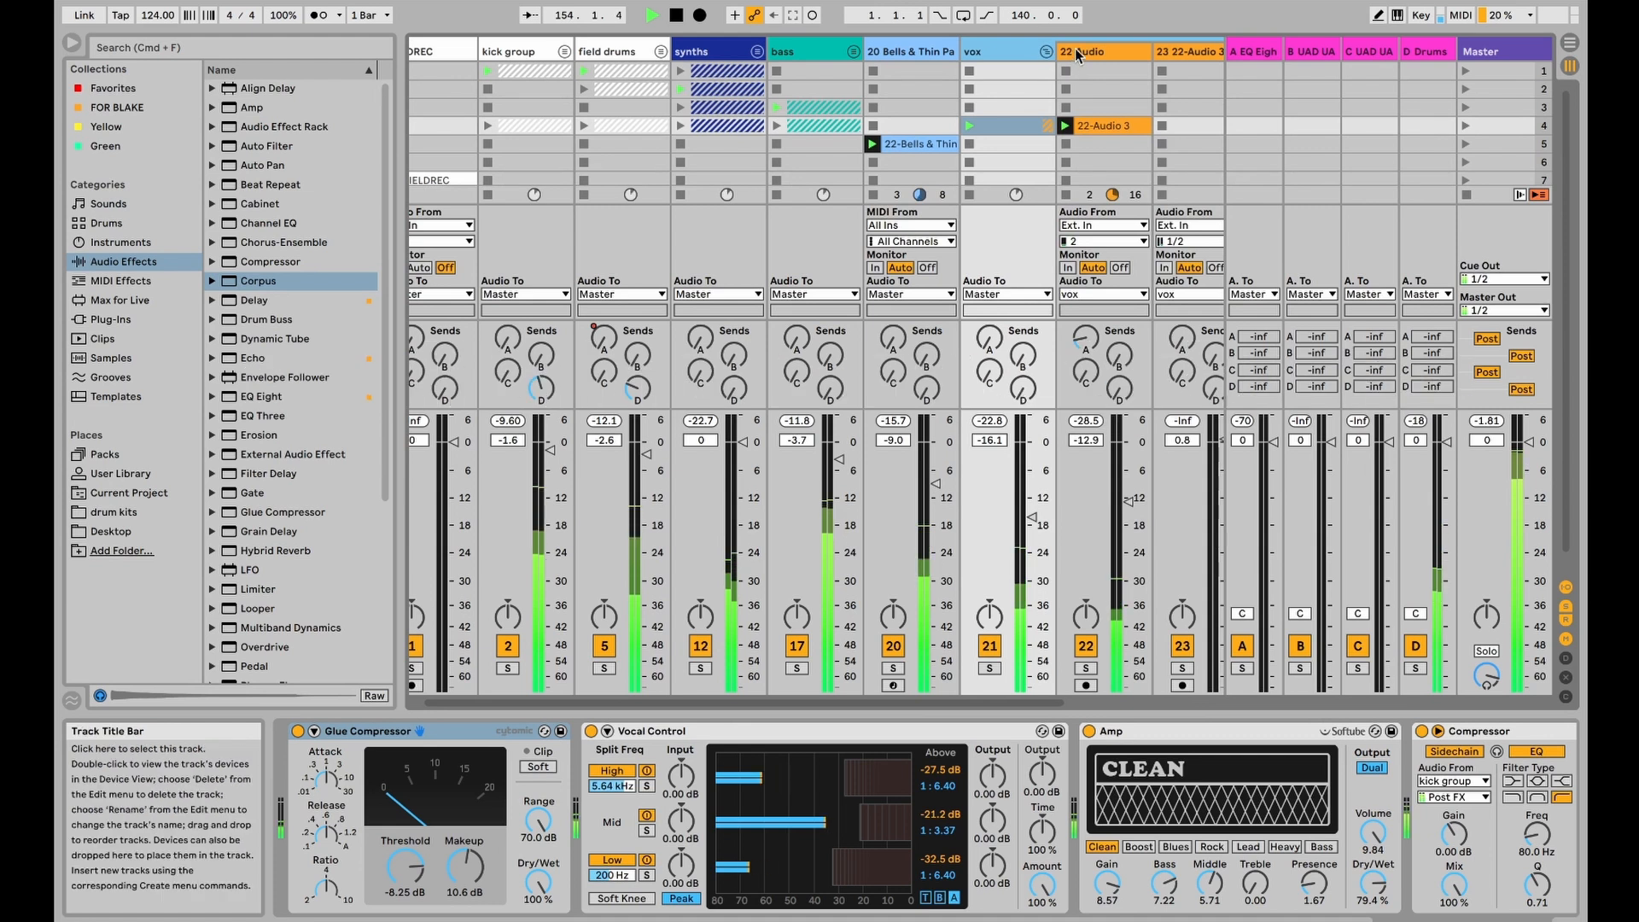
left_click(1079, 51)
scroll(931, 220, "right", 4)
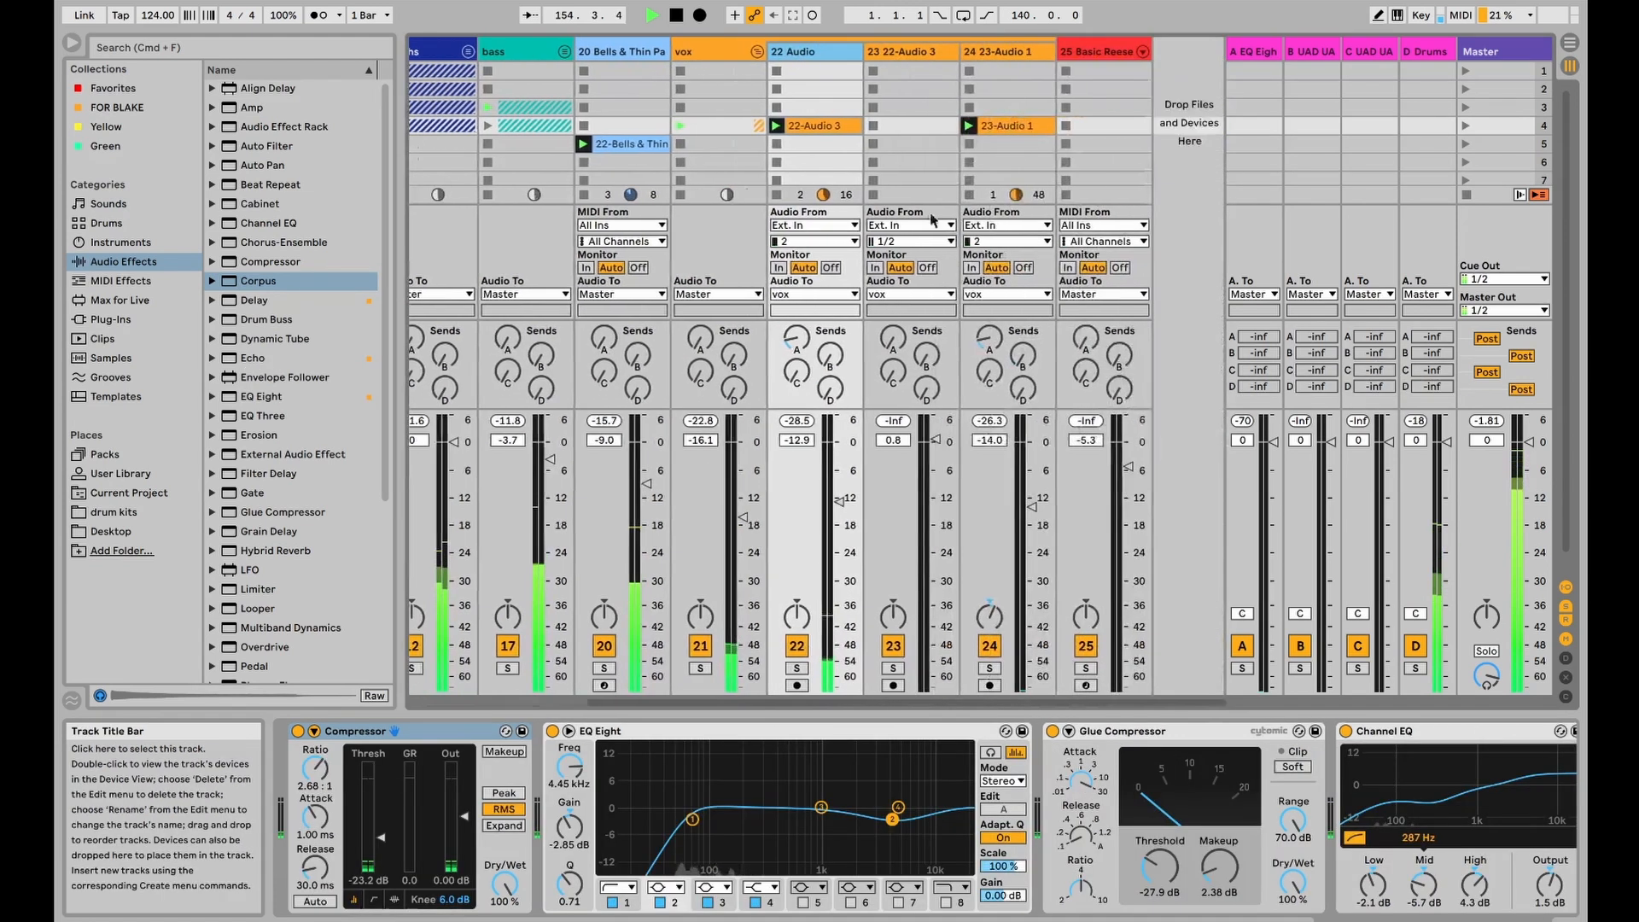
left_click(701, 668)
key("space")
key("space")
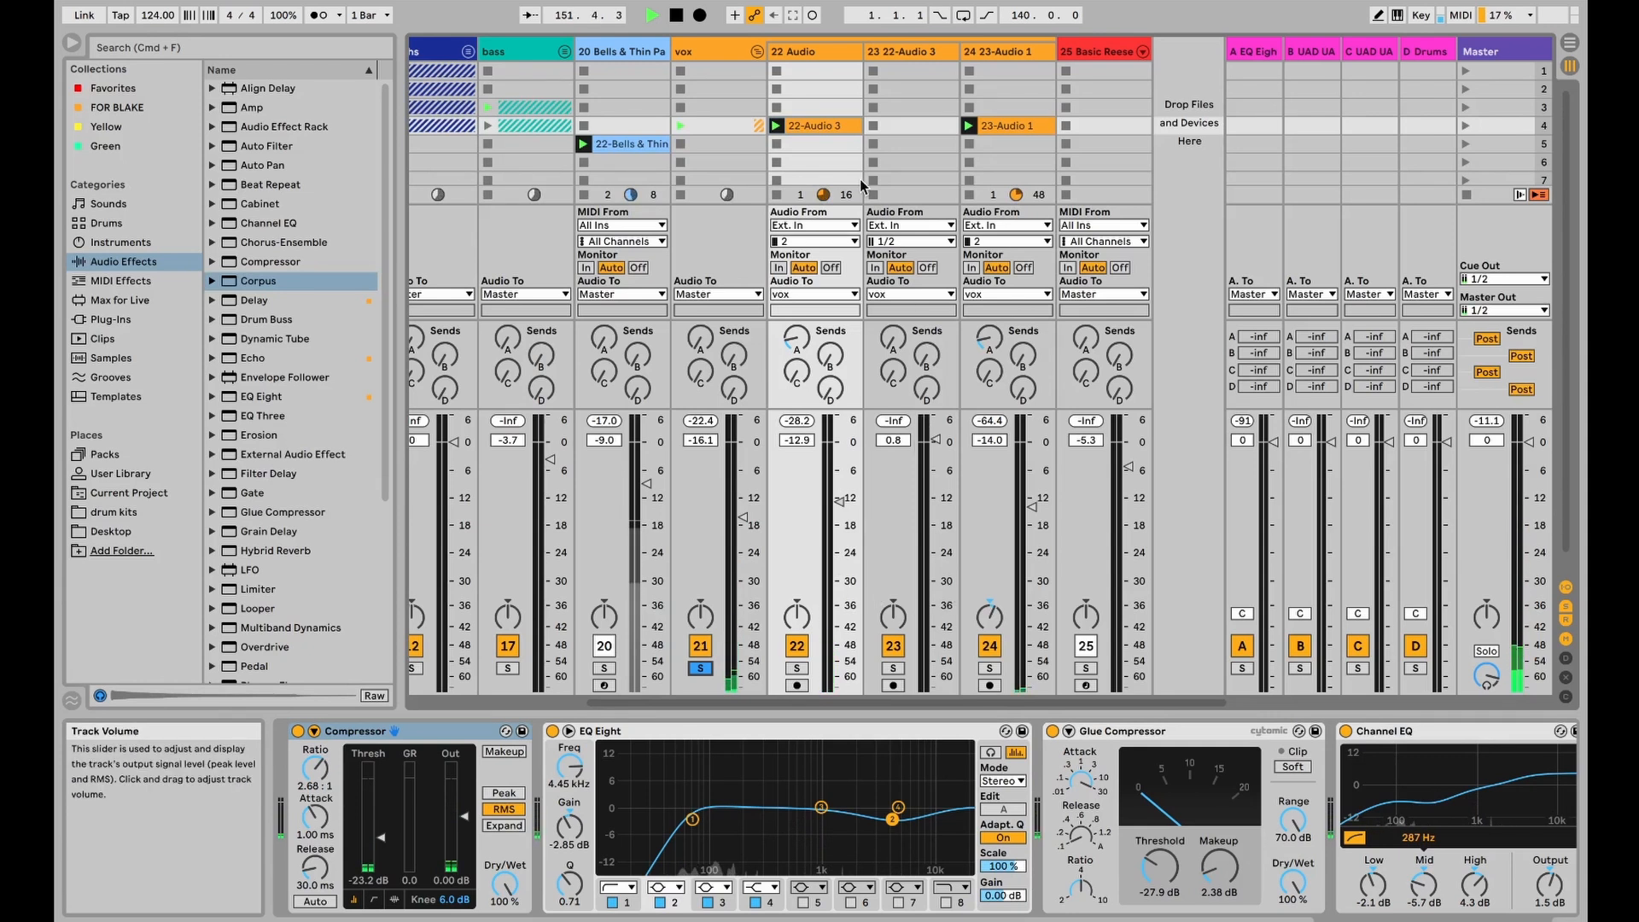
Step: Check the 23-Audio 1 clip's track and examine the 22-Audio 3 clip's waveform
left_click(1032, 128)
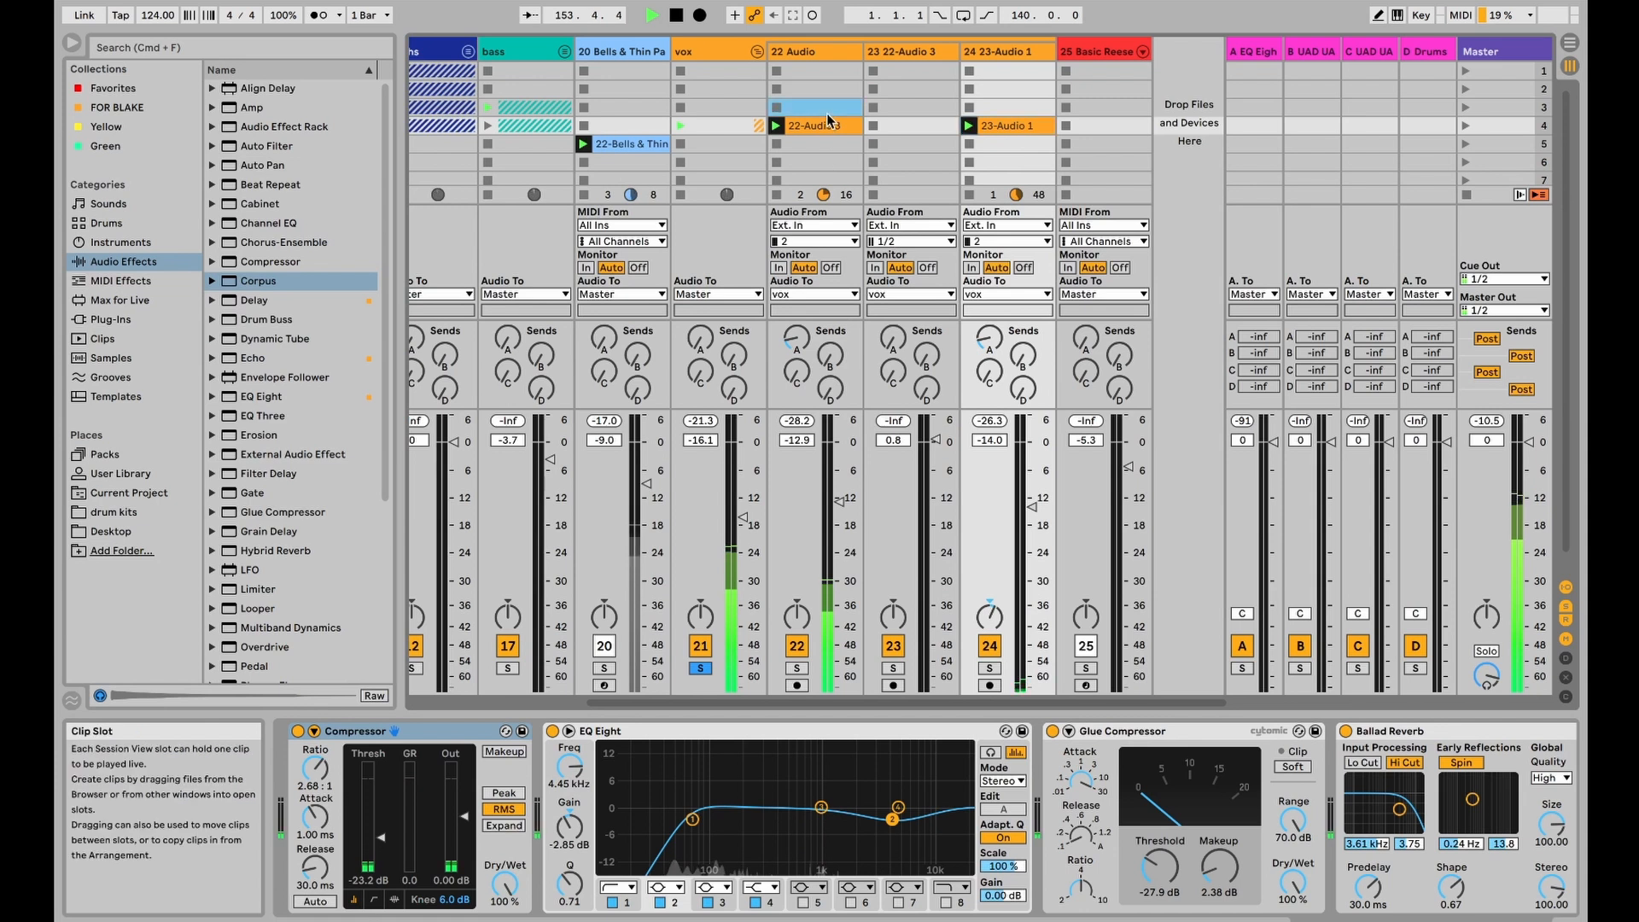
left_click(812, 118)
key("shift+Tab")
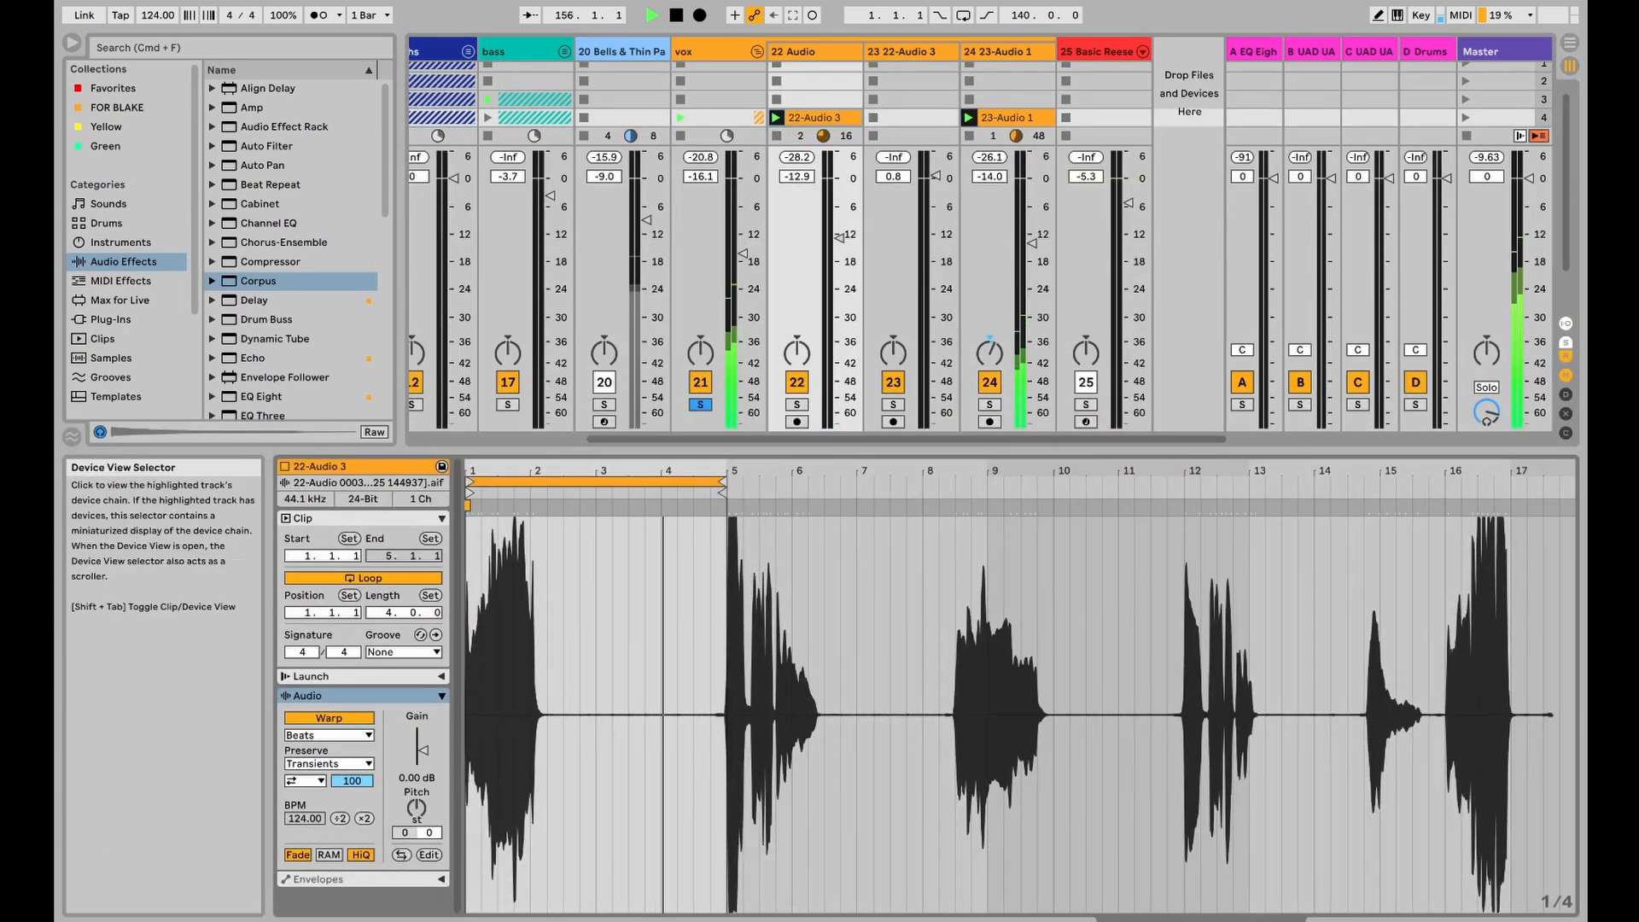
key("shift+Tab")
Step: Bypass the 22 Audio track's whole device chain through to Utility at once and restart playback to hear it dry
scroll(1340, 735, "right", 10)
left_click(1359, 731, "shift")
key("space")
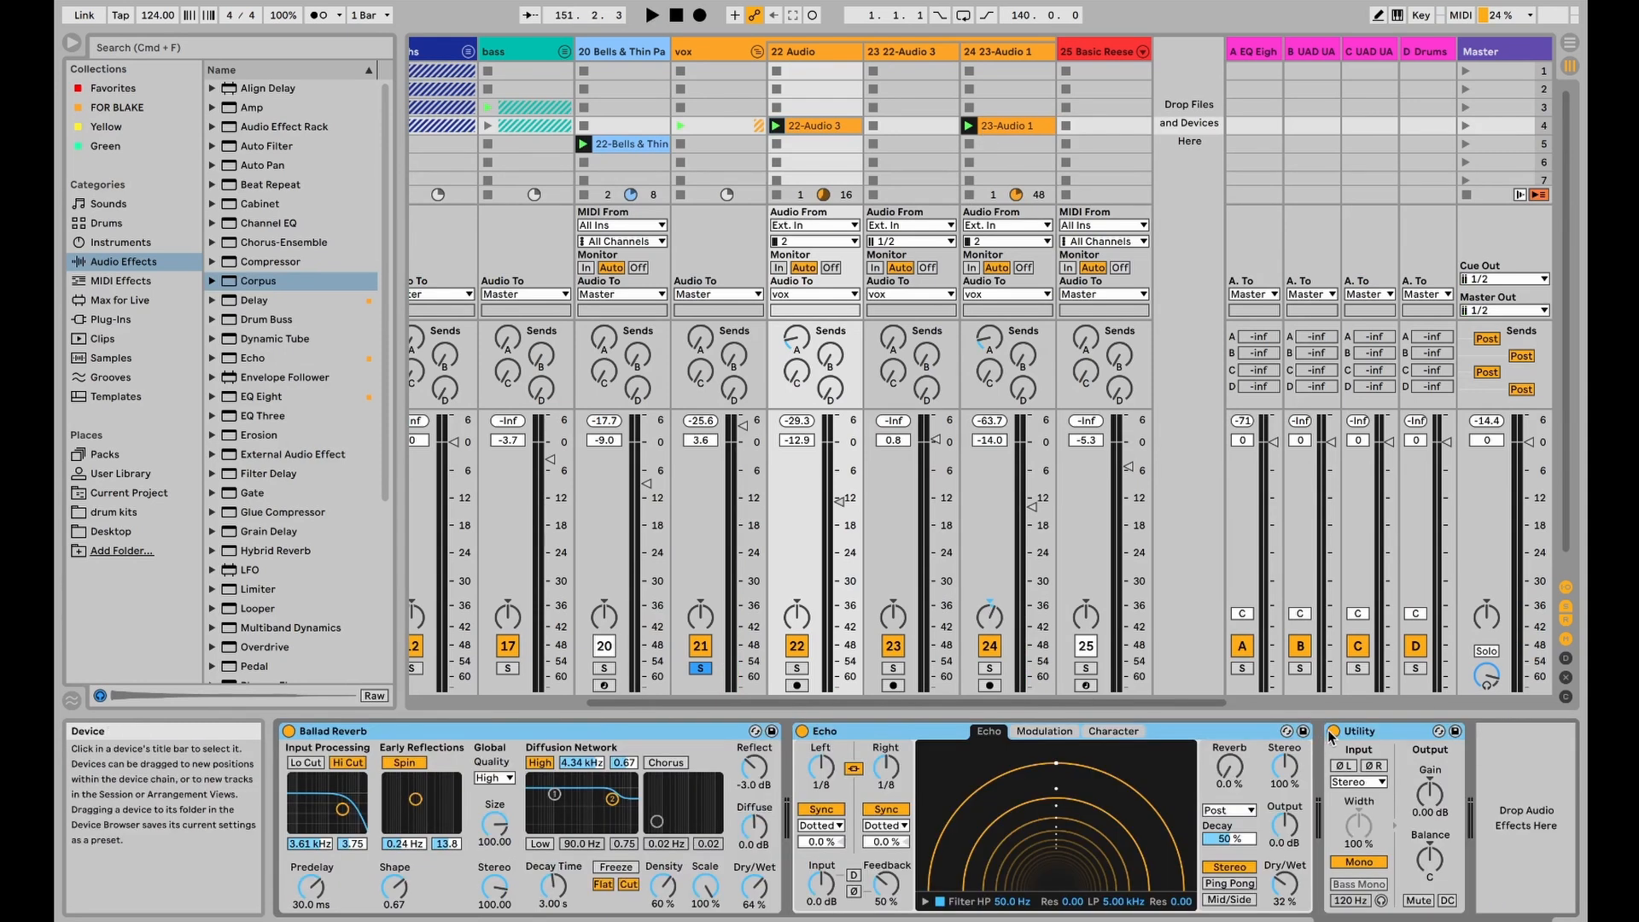
left_click(1333, 731)
key("space")
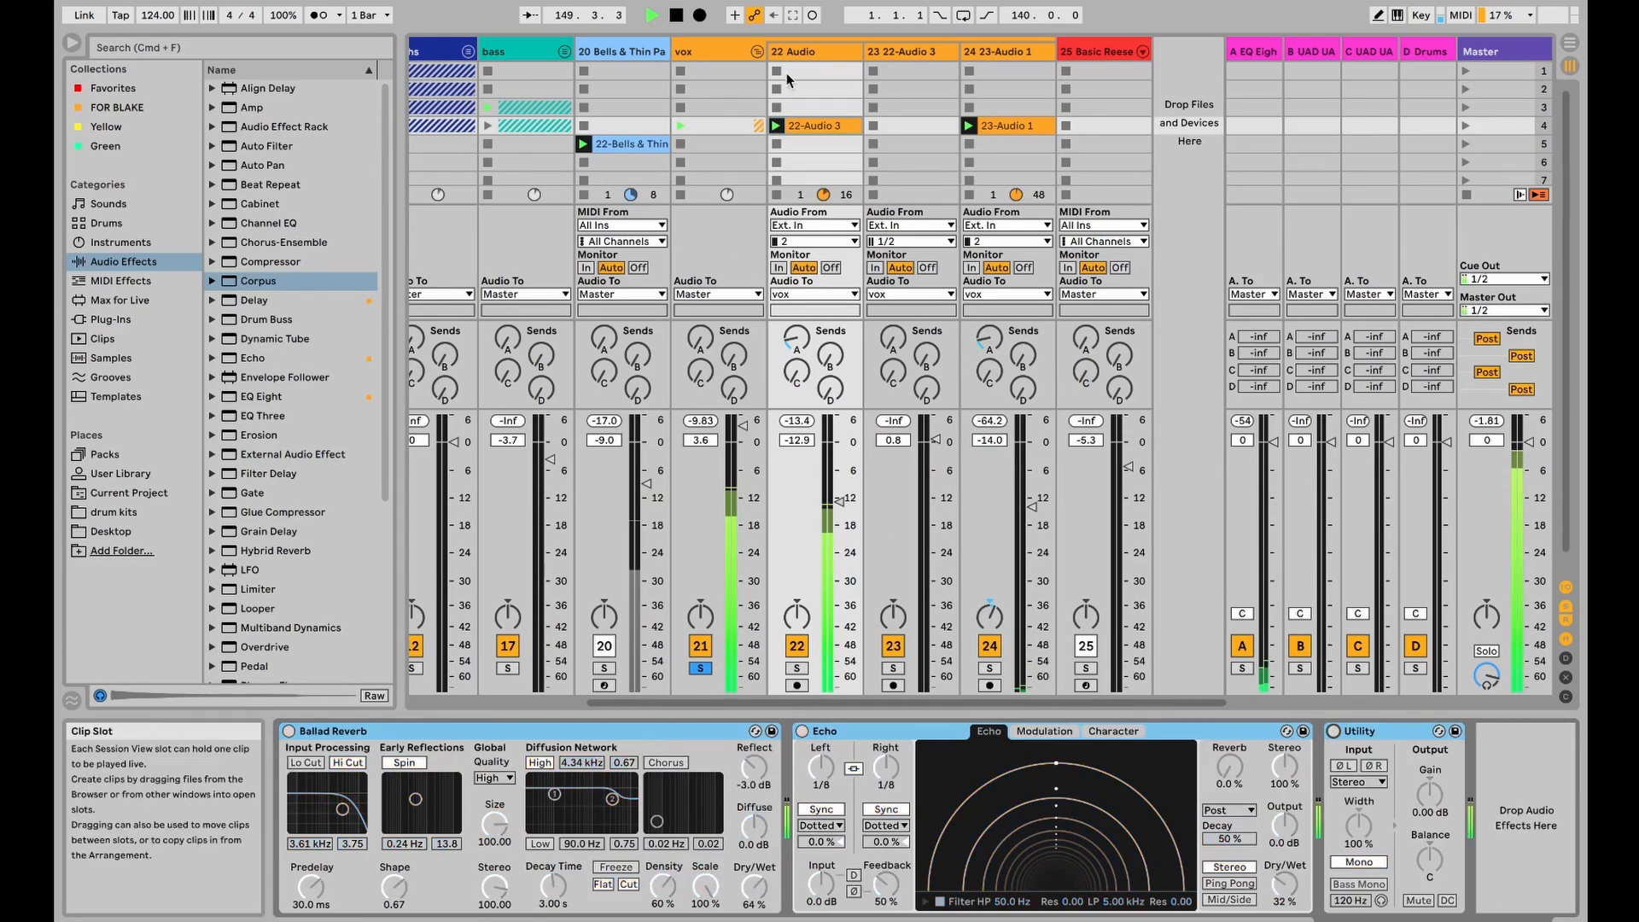
Step: Activate the Ballad Reverb and Echo on the soloed 24 23-Audio 1 track
left_click(791, 50)
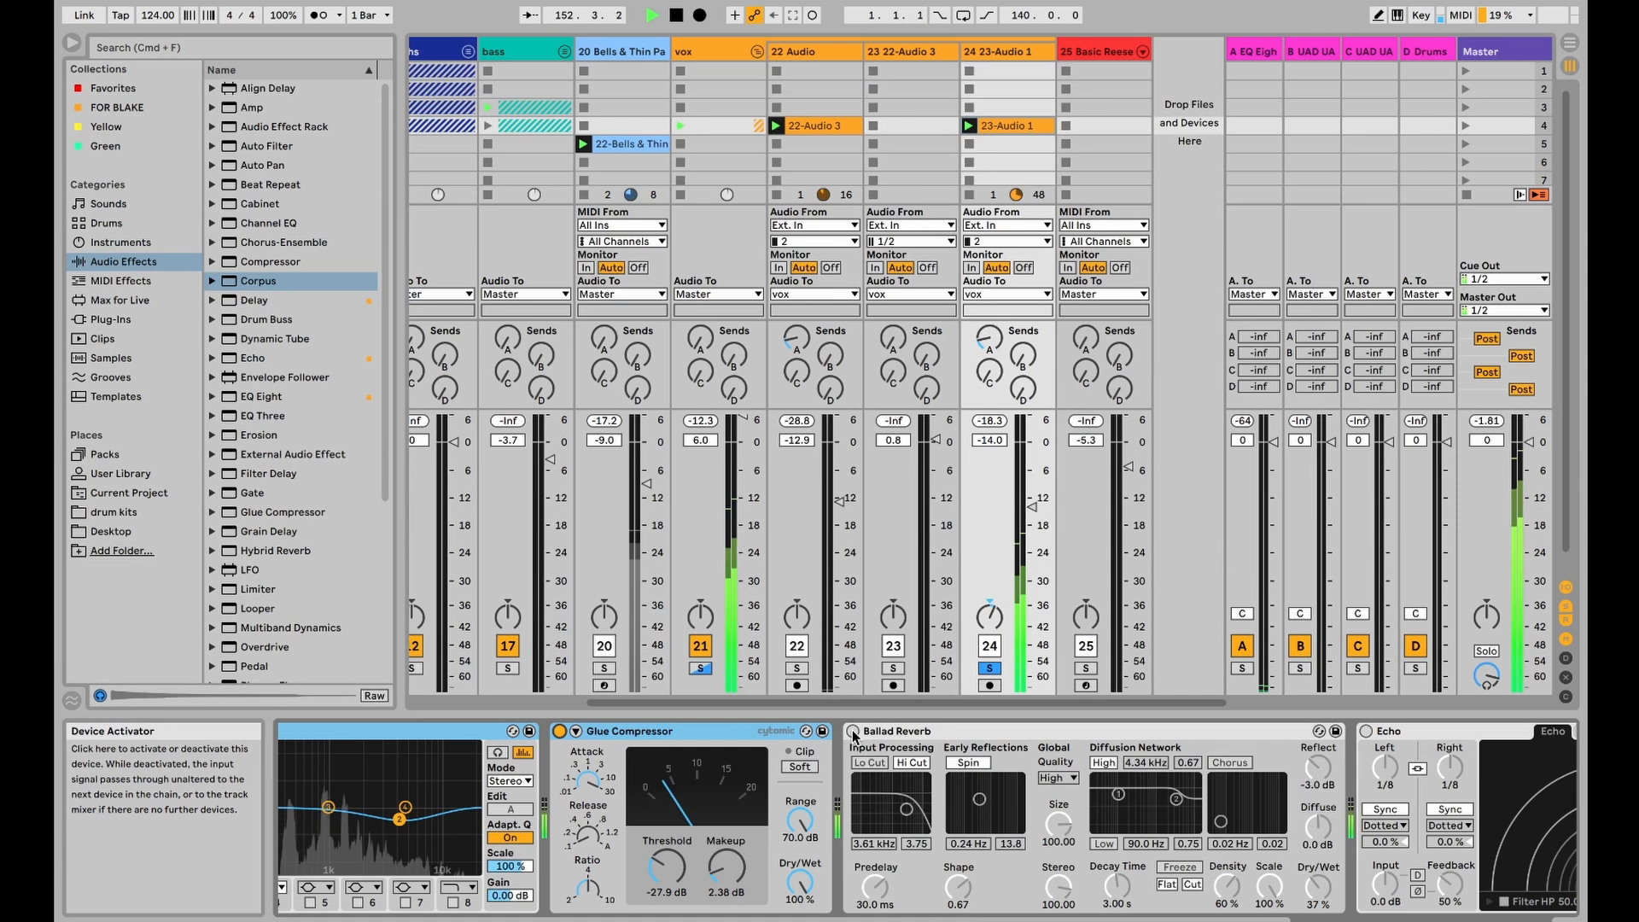
left_click(853, 732)
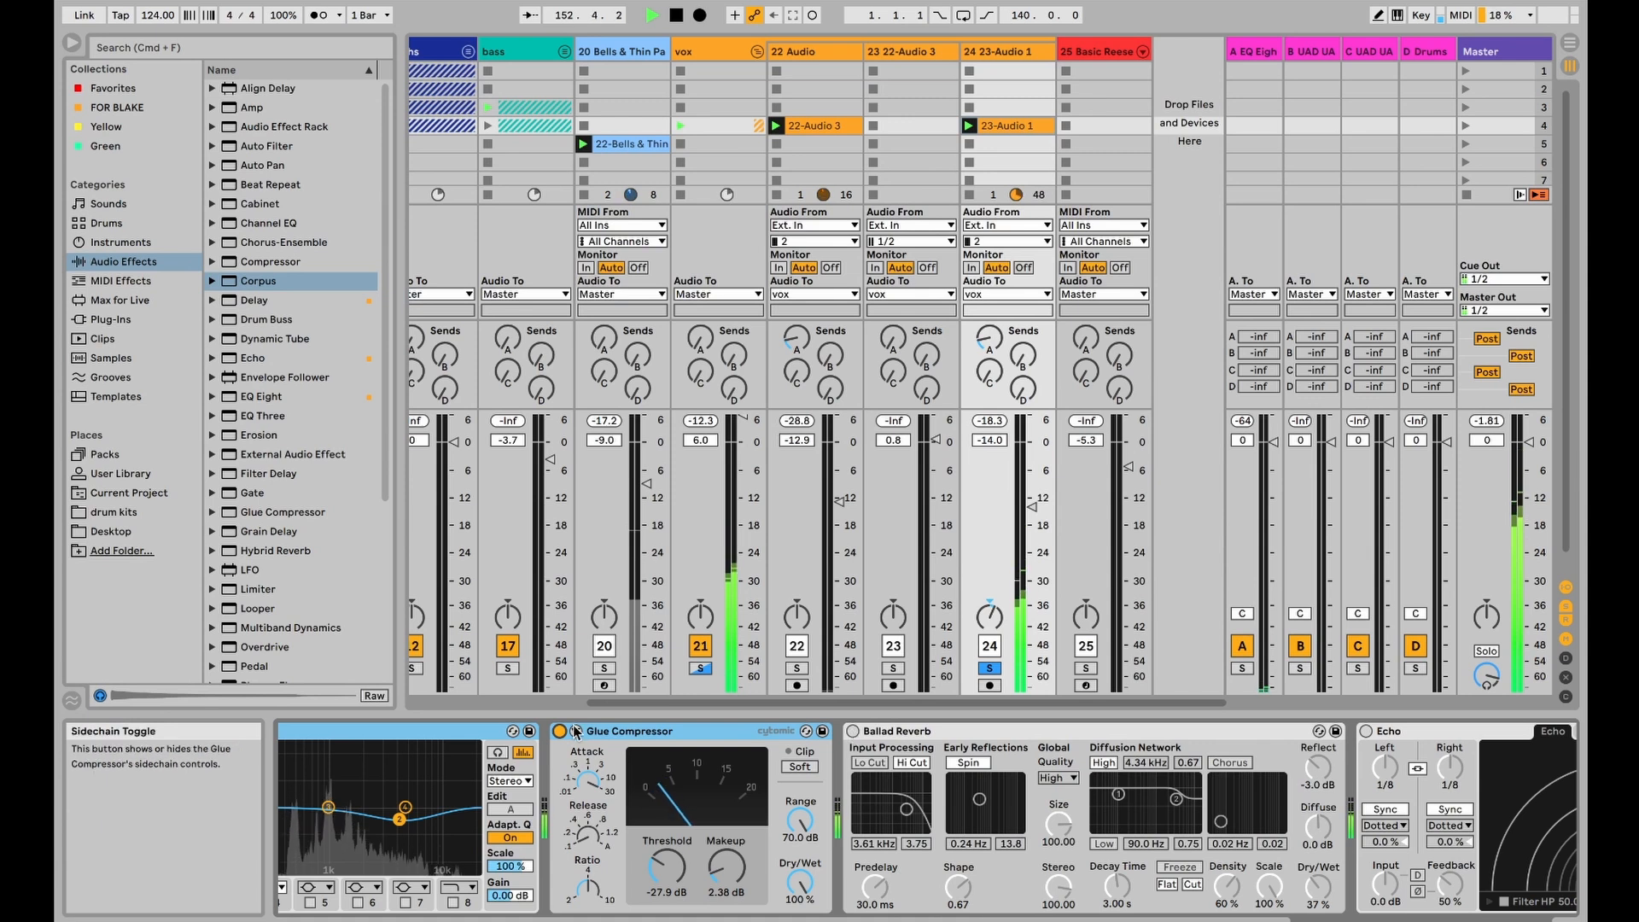
left_click(1365, 732)
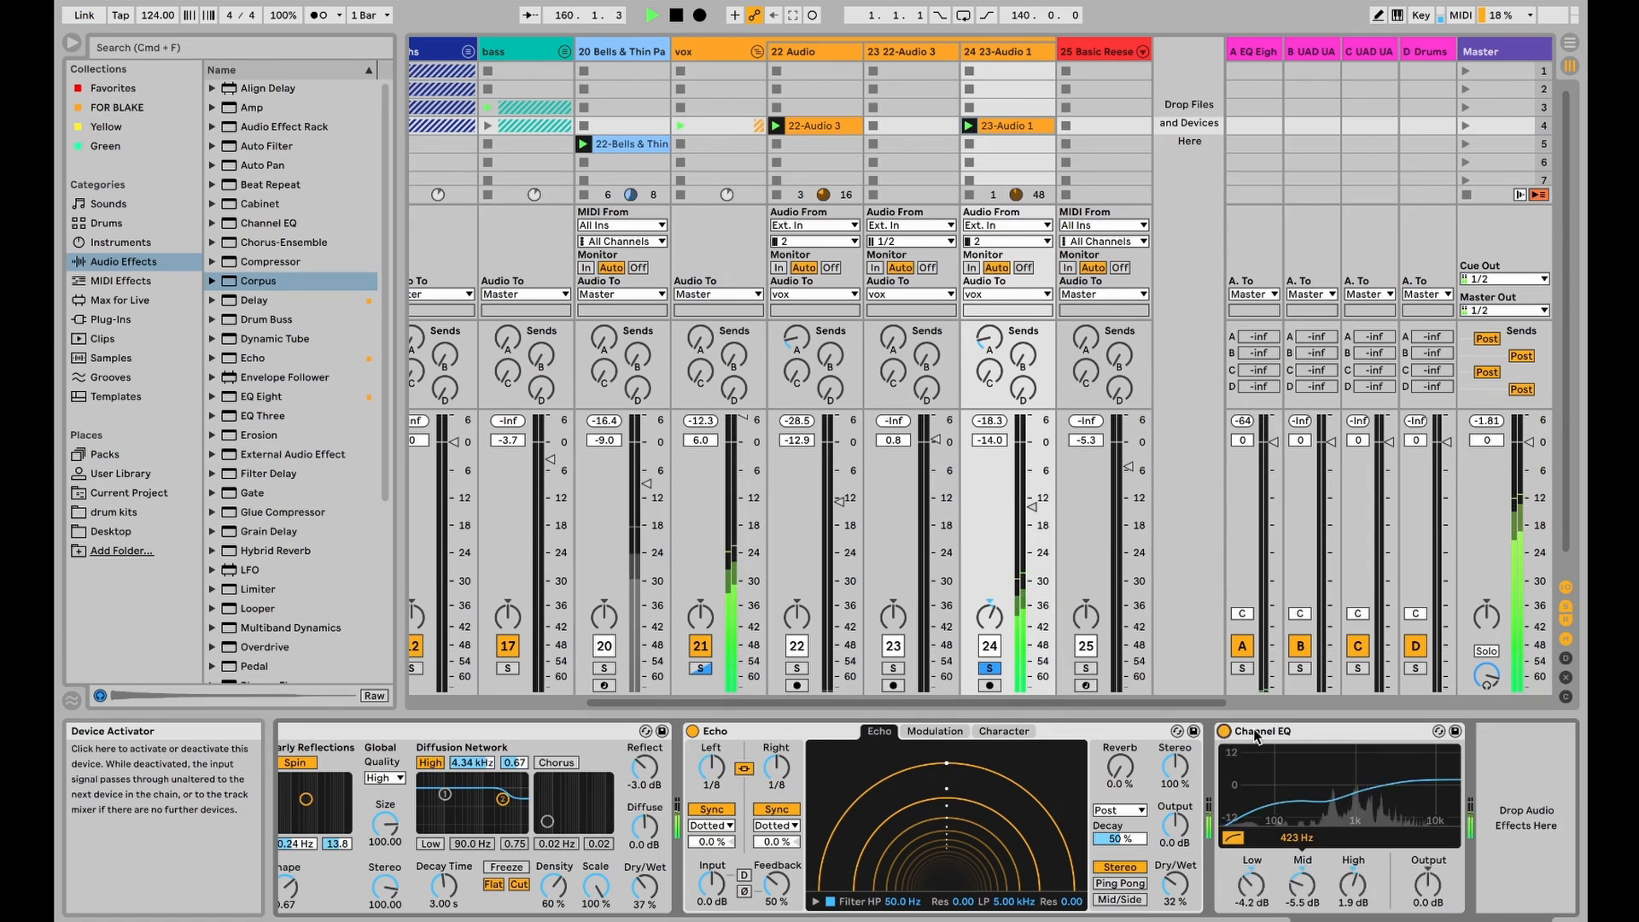
Step: Look over the 22 Audio track's device chain from the Compressor through to the Ballad Reverb
left_click(809, 53)
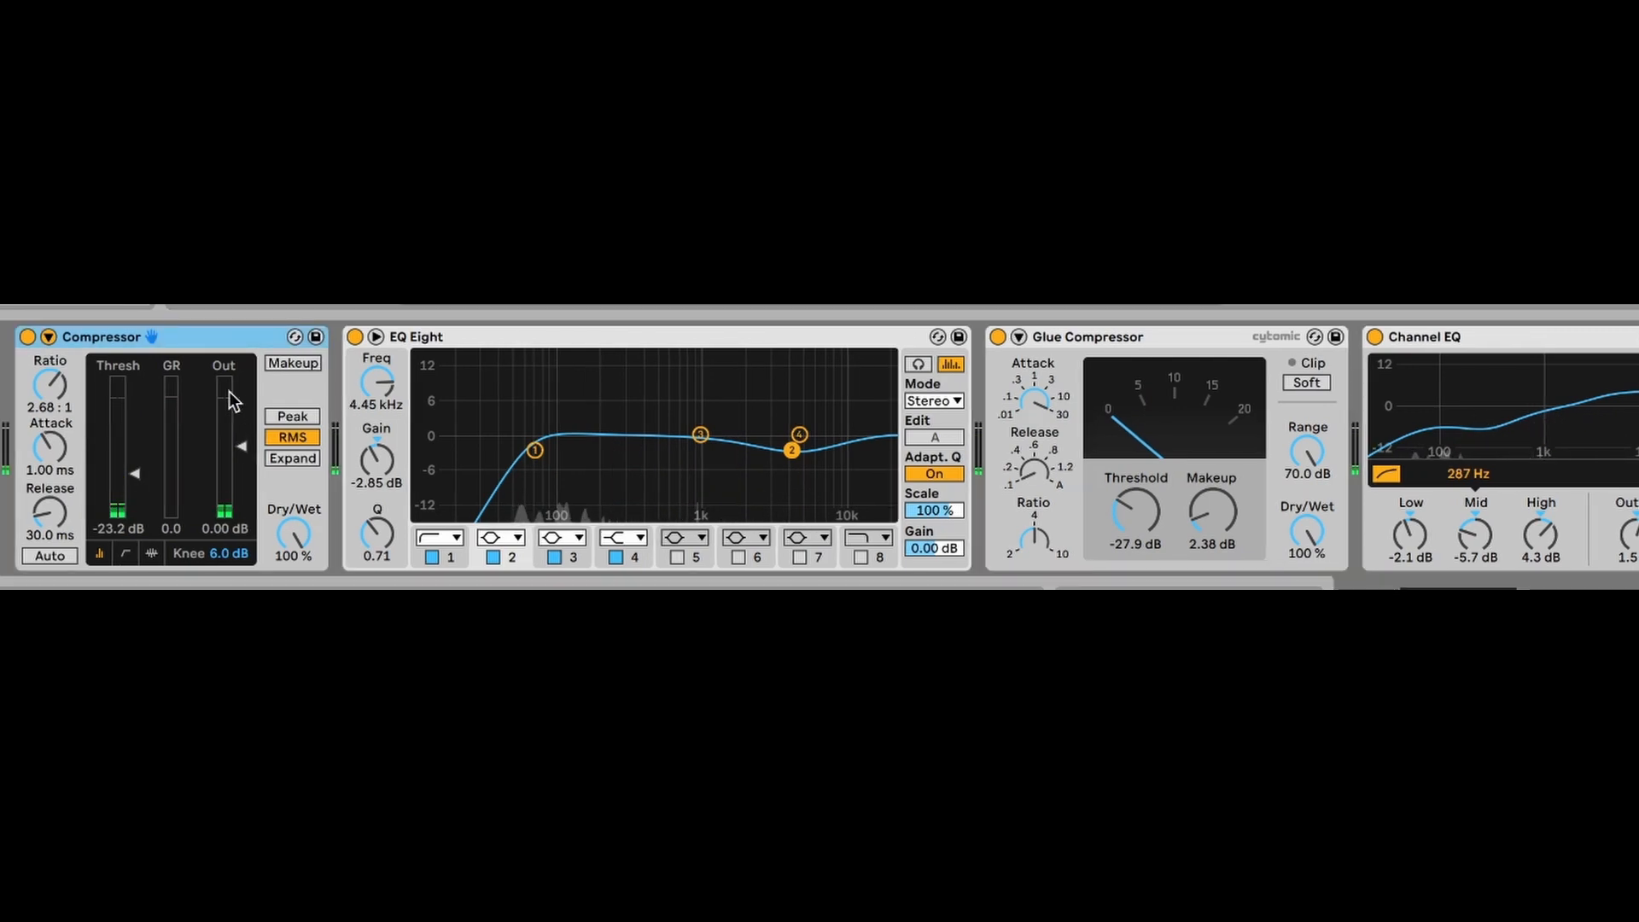
scroll(484, 377, "right", 10)
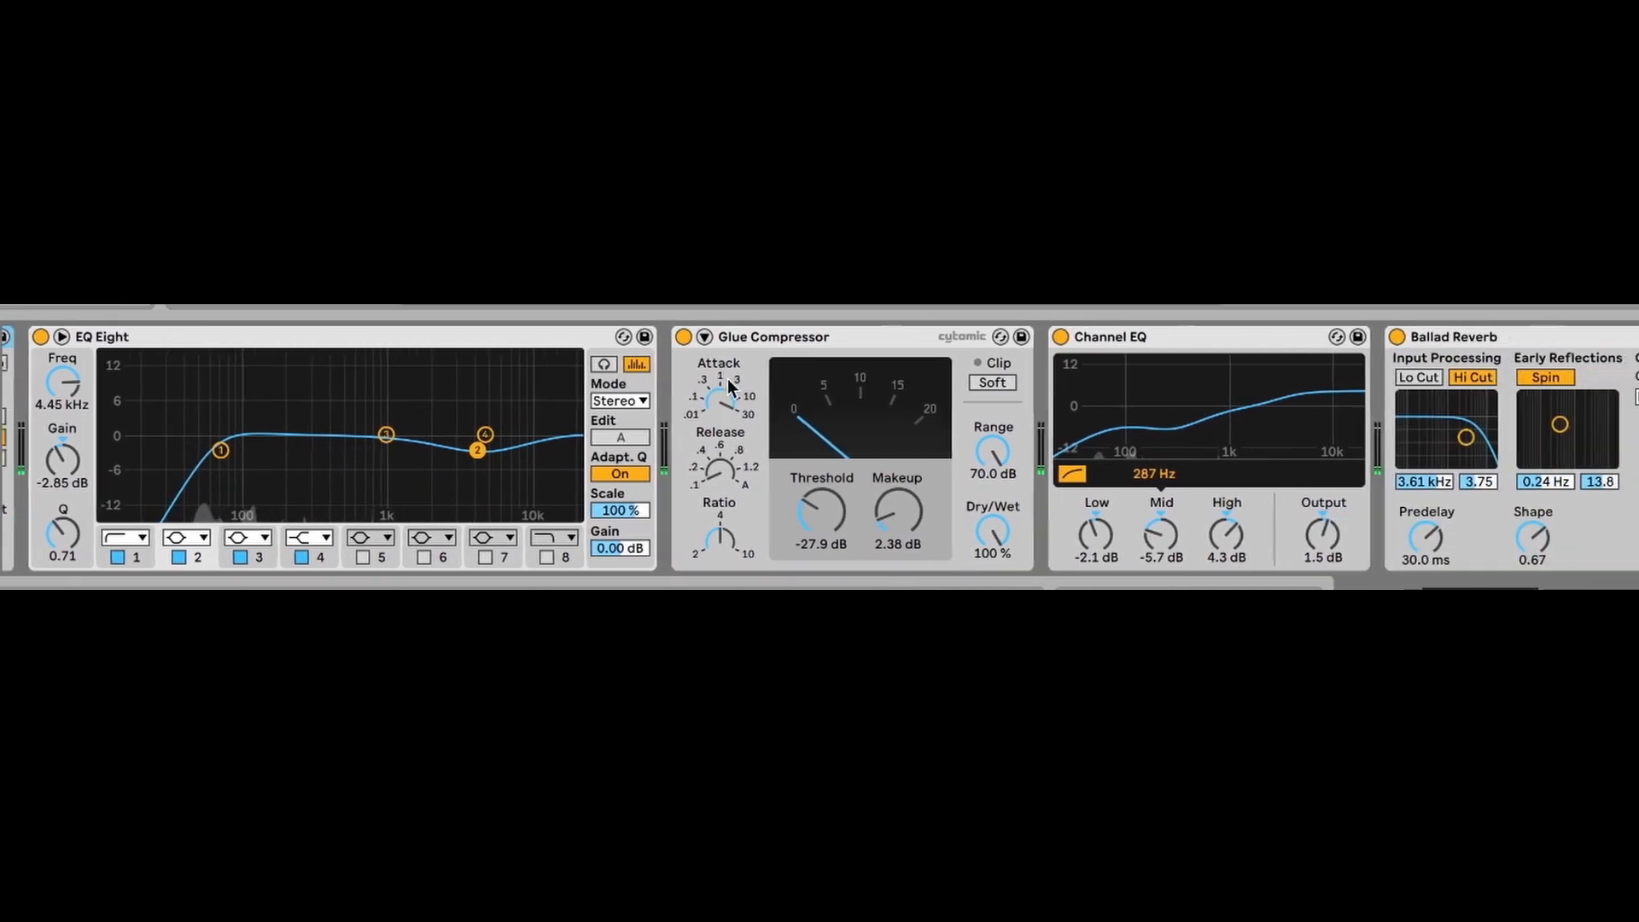
scroll(740, 386, "right", 5)
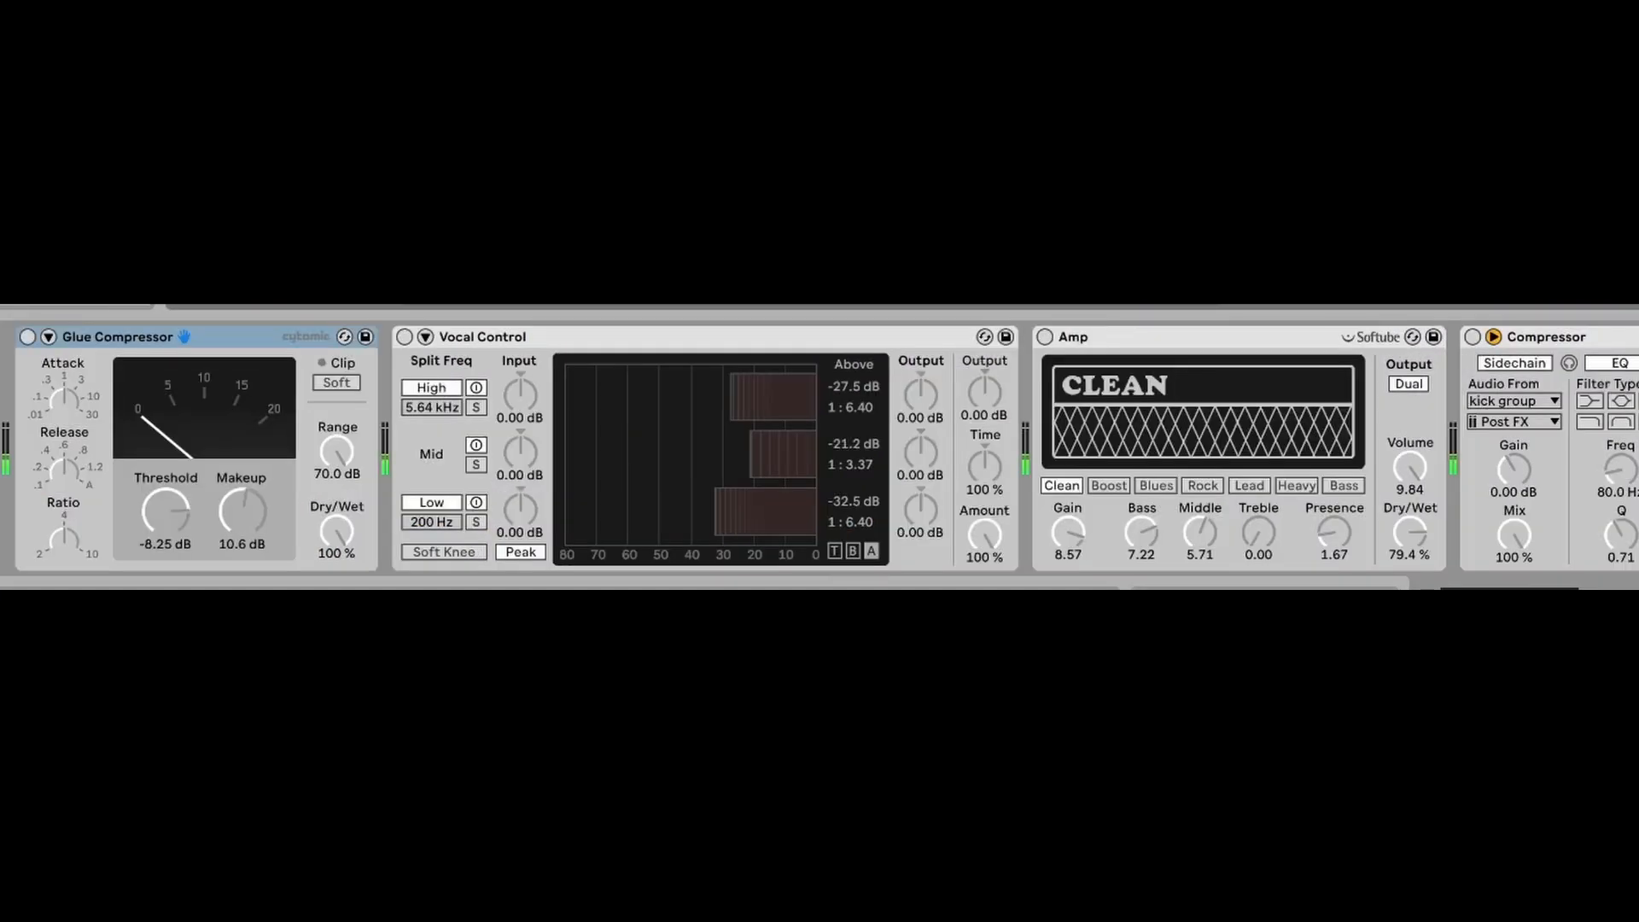
Step: Select the vox group's whole device chain from the last device back to the Glue Compressor and activate all of it at once
scroll(1543, 333, "right", 7)
left_click(1397, 339)
scroll(768, 370, "left", 7)
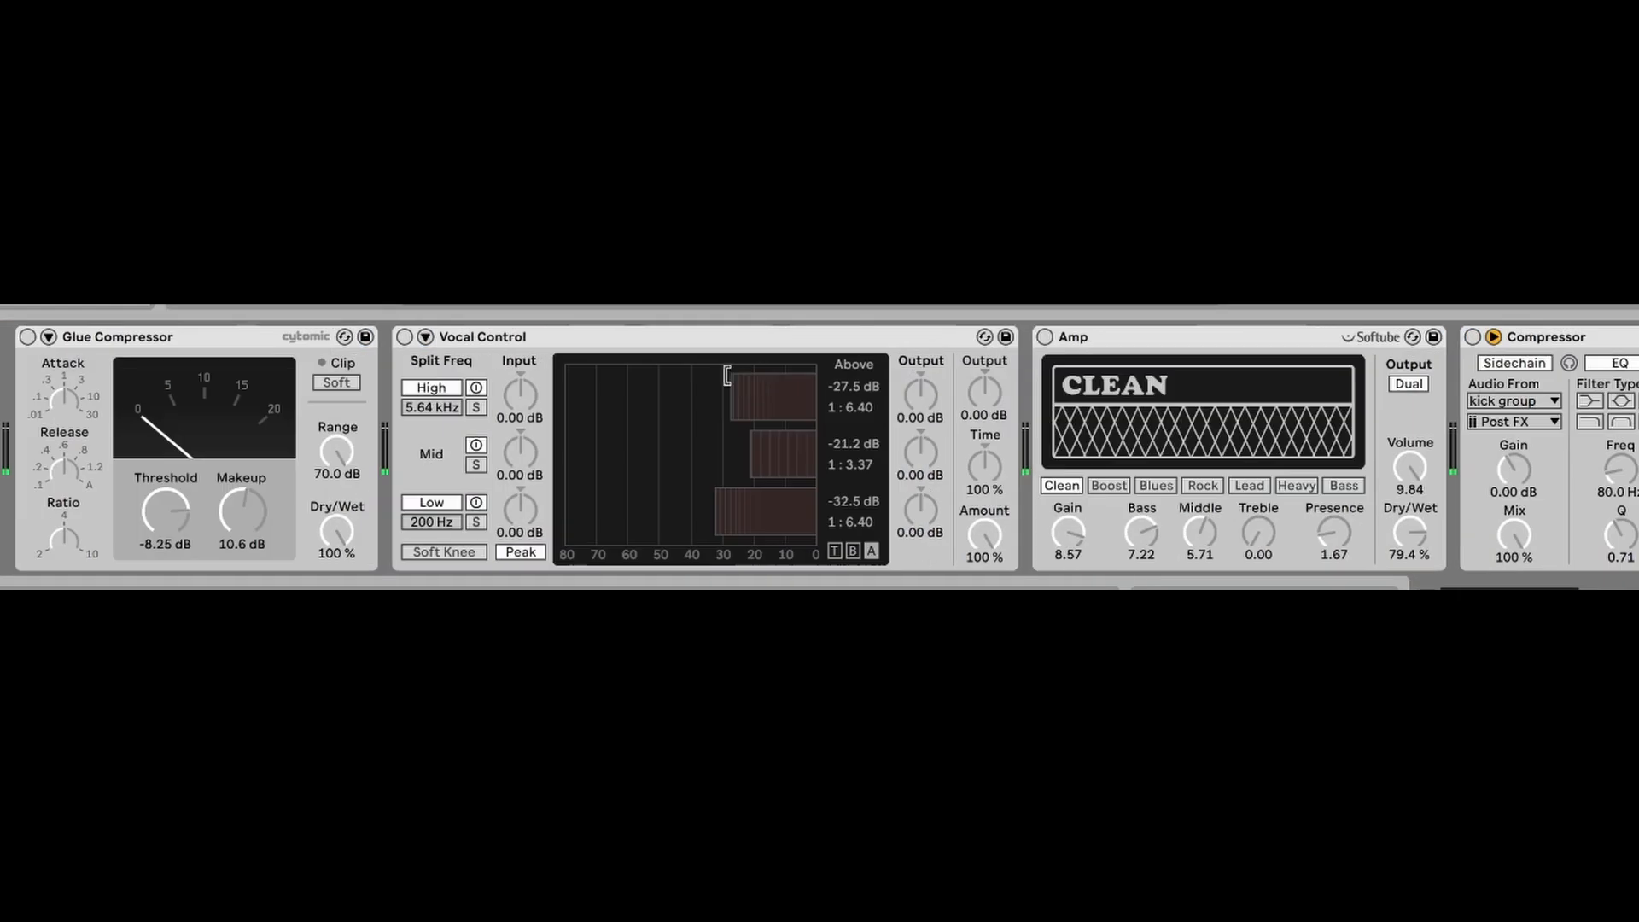
left_click(264, 336, "shift")
left_click(26, 337)
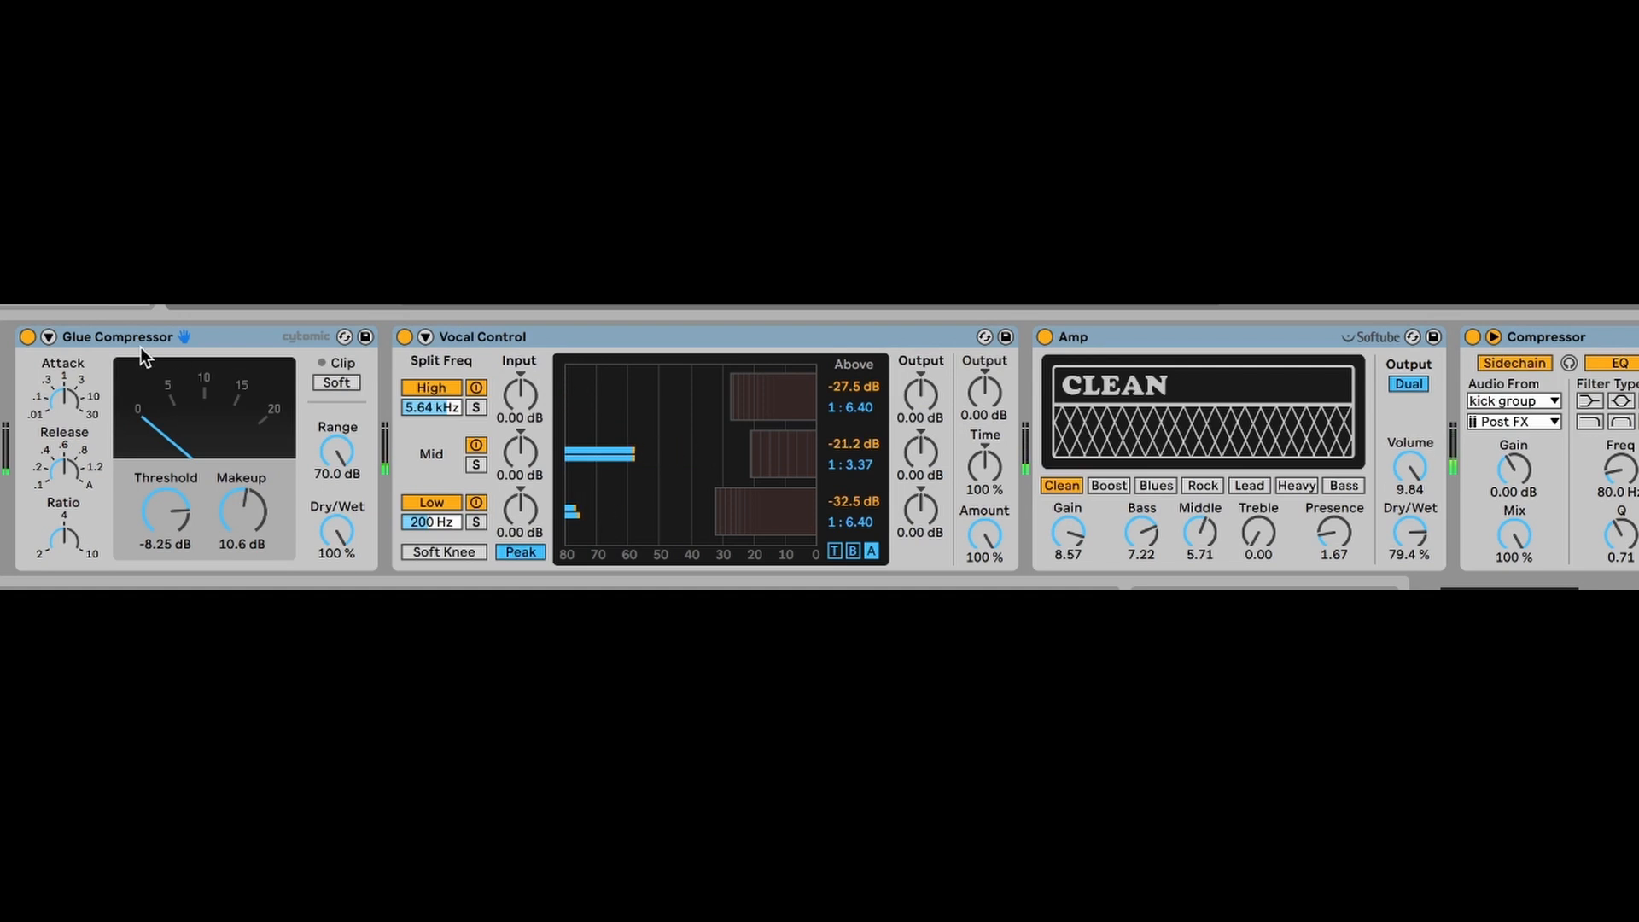
Step: Set the vox Glue Compressor's threshold to -17.8 dB and makeup to 11.7 dB, and toggle the Vocal Control and Amp off and on
left_click(161, 332)
left_click(403, 336)
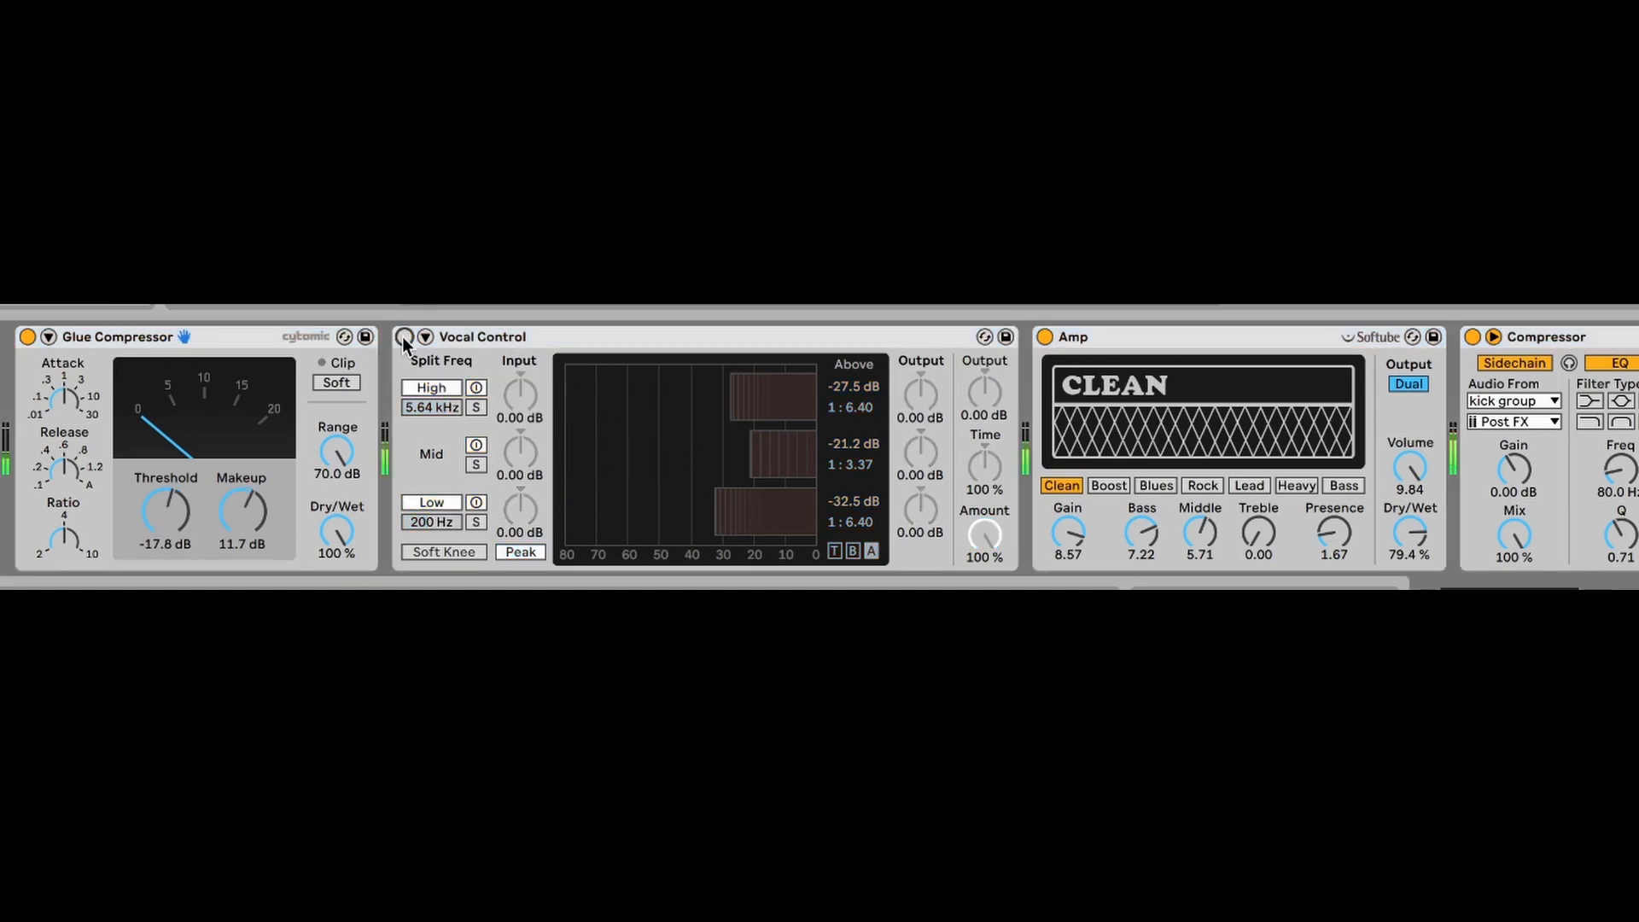
left_click(403, 337)
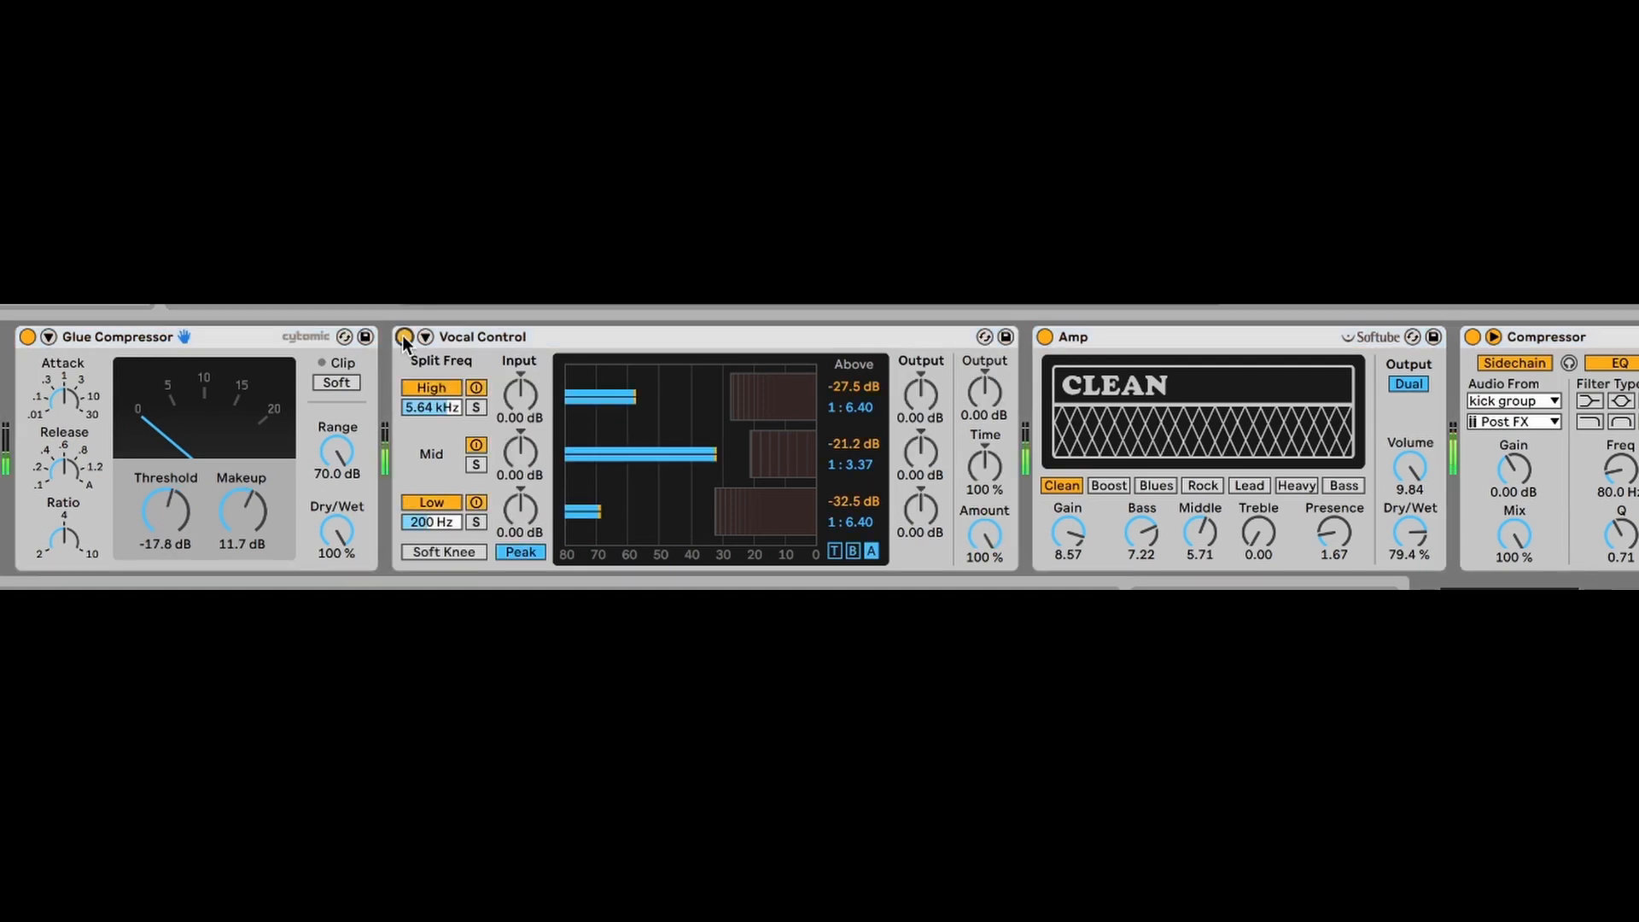
left_click(1045, 336)
left_click(1043, 333)
scroll(1293, 359, "right", 3)
scroll(1234, 346, "right", 5)
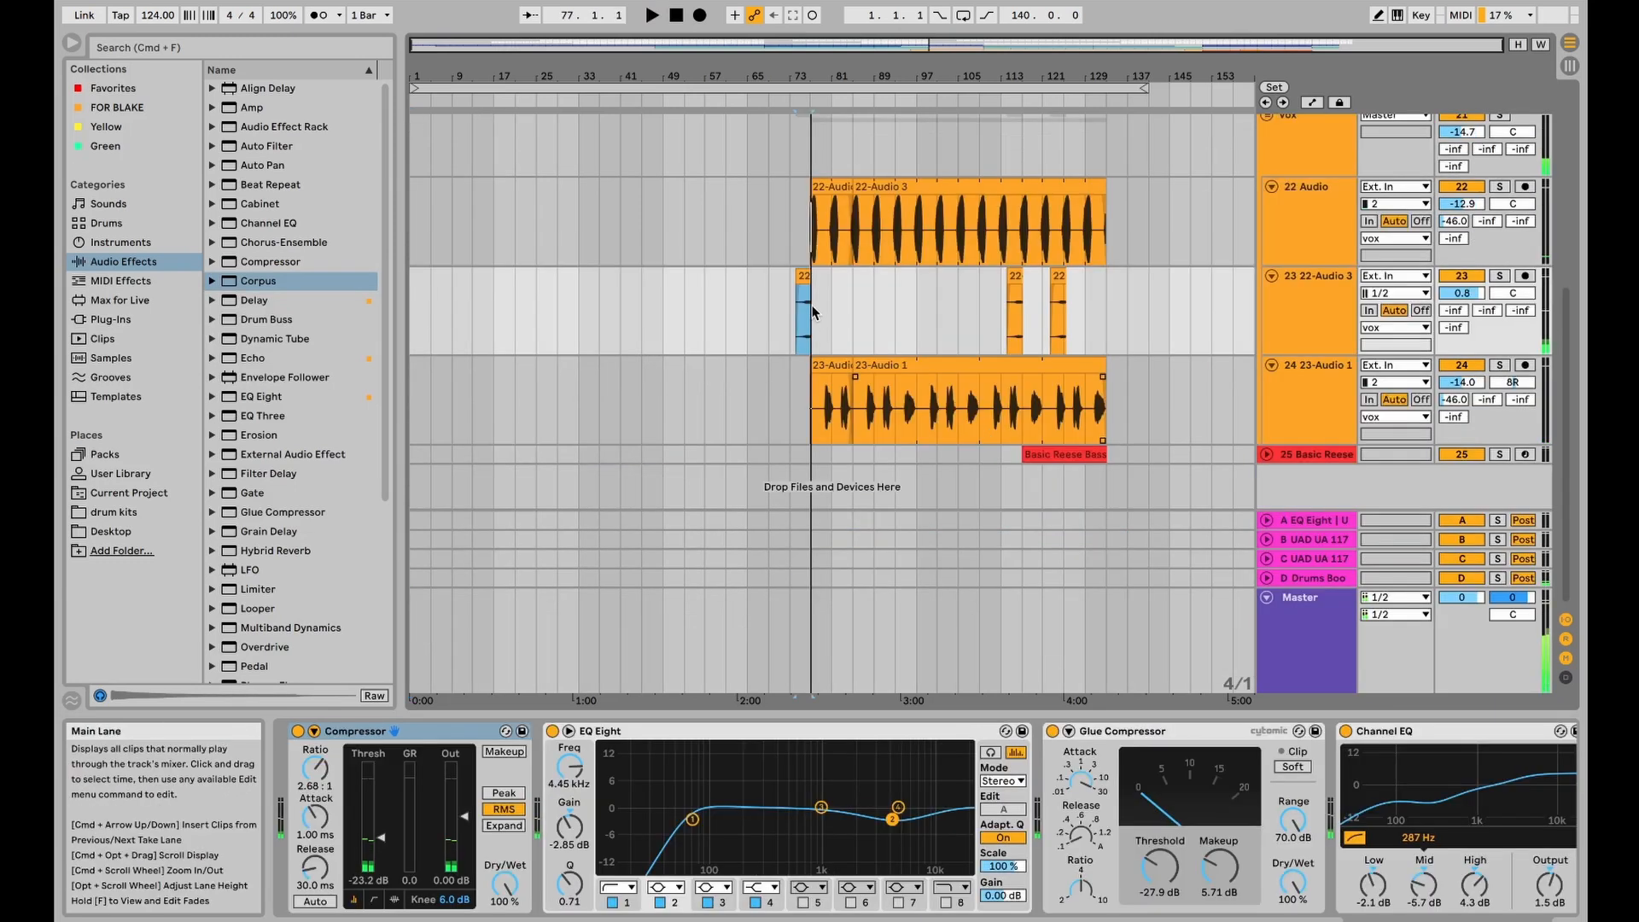
Step: Solo the 23 22-Audio 3 track in the arrangement and play its clip before bar 77
left_click(1498, 278)
key("space")
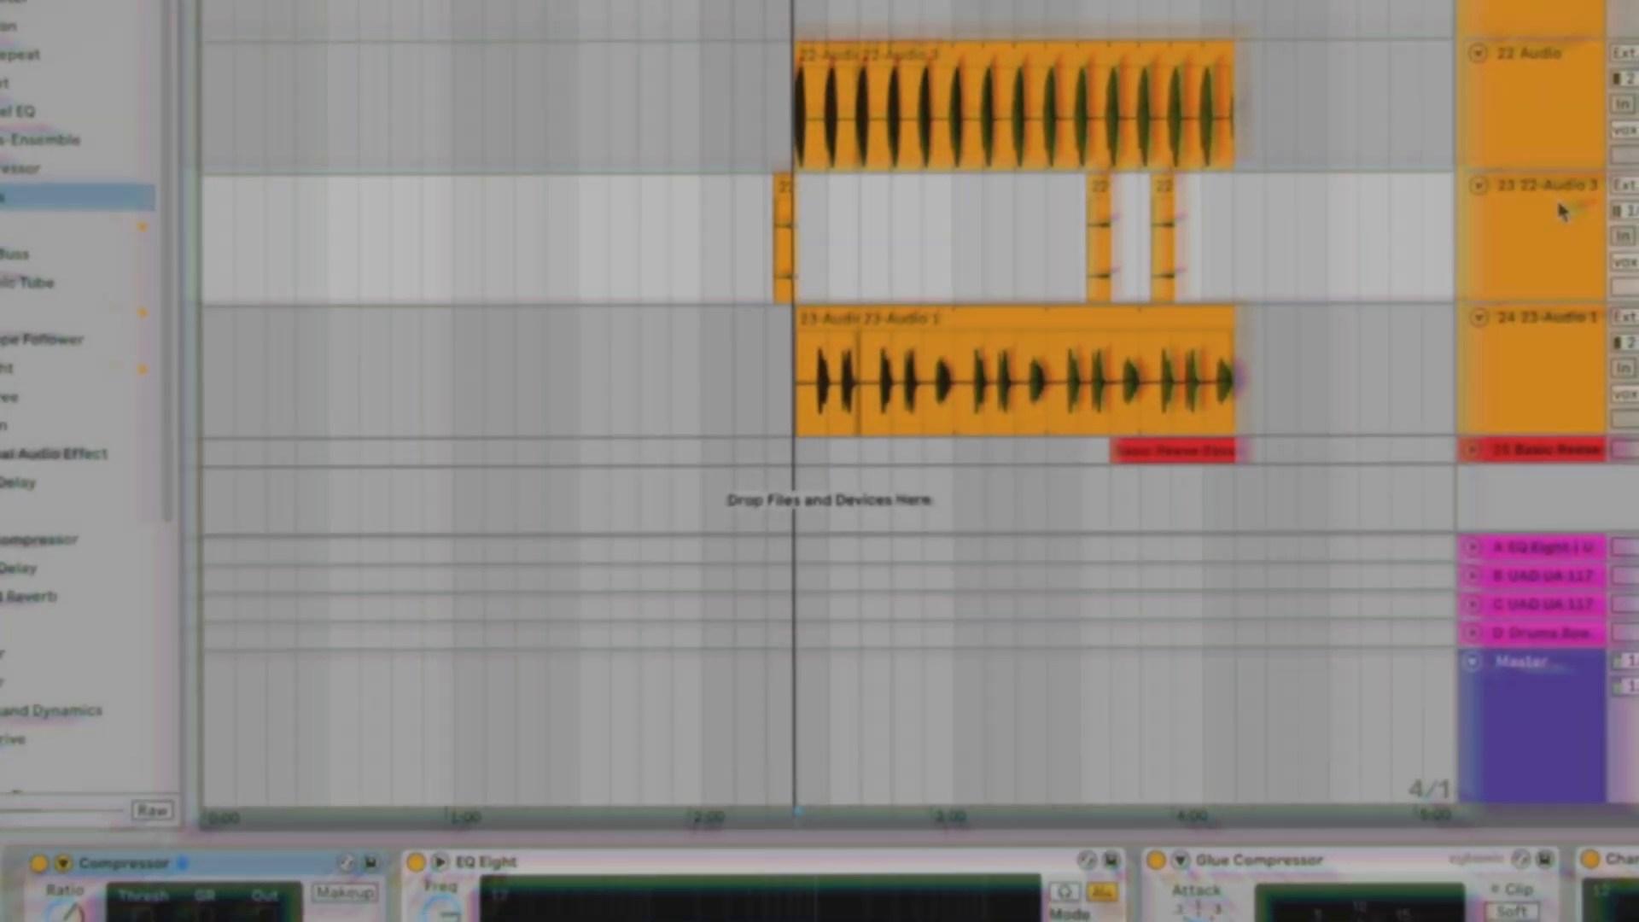
Step: Add a Reverb to the end of the 22 Audio chain with a 14.1 s decay time and 71 % dry/wet, and stop playback
scroll(257, 592, "down", 5)
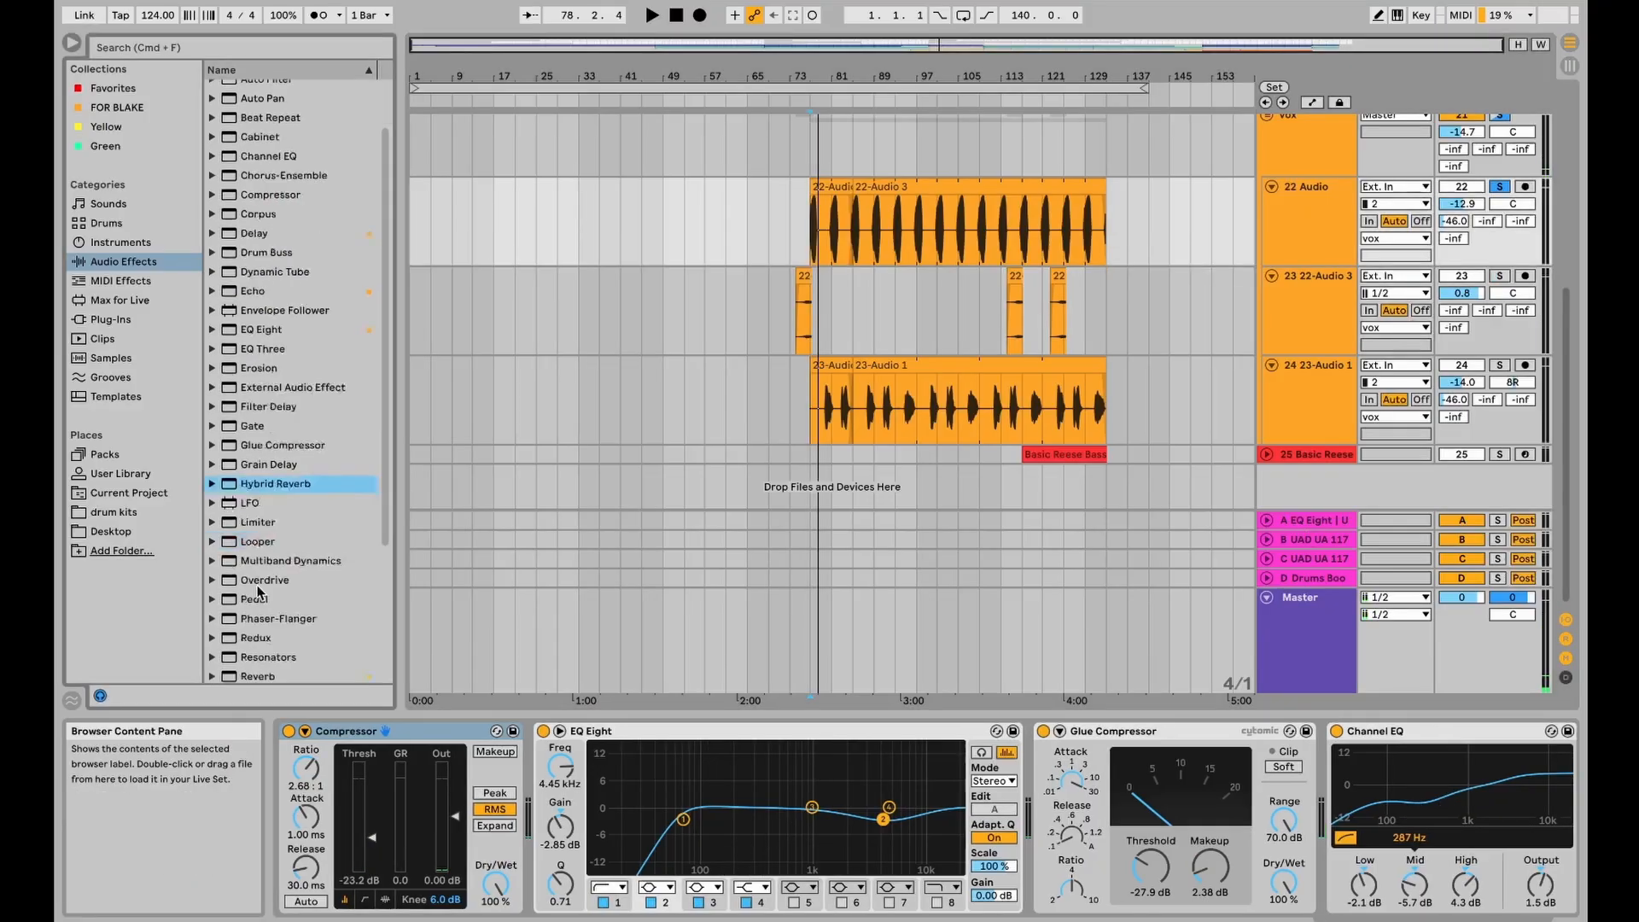
left_click(257, 521)
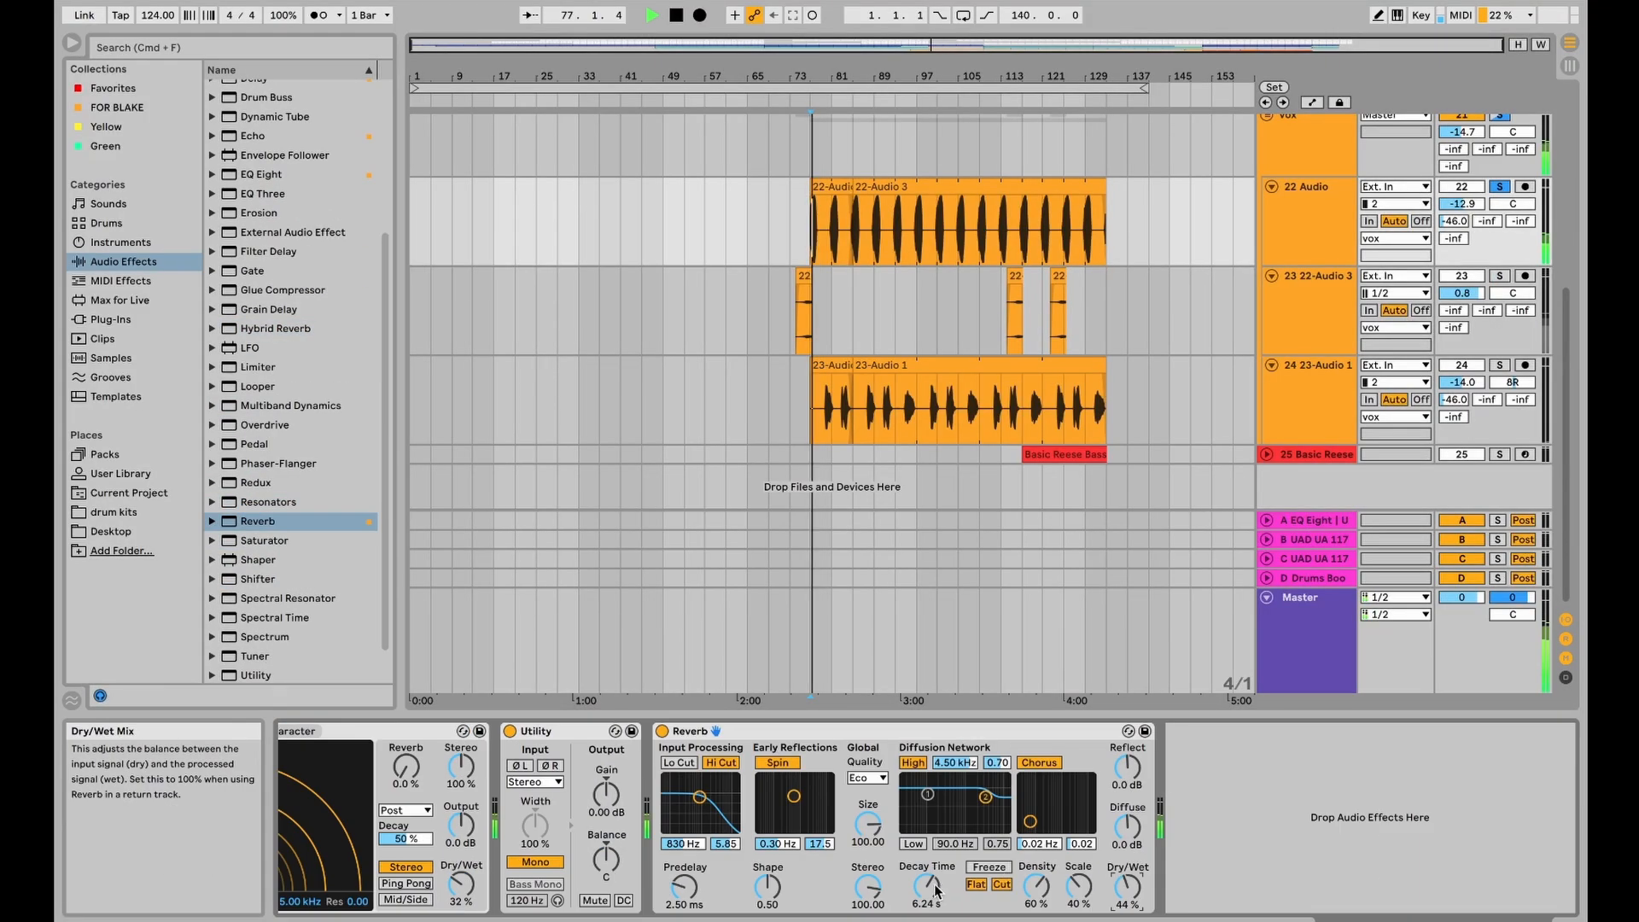
left_click_drag(1127, 888, 1126, 881)
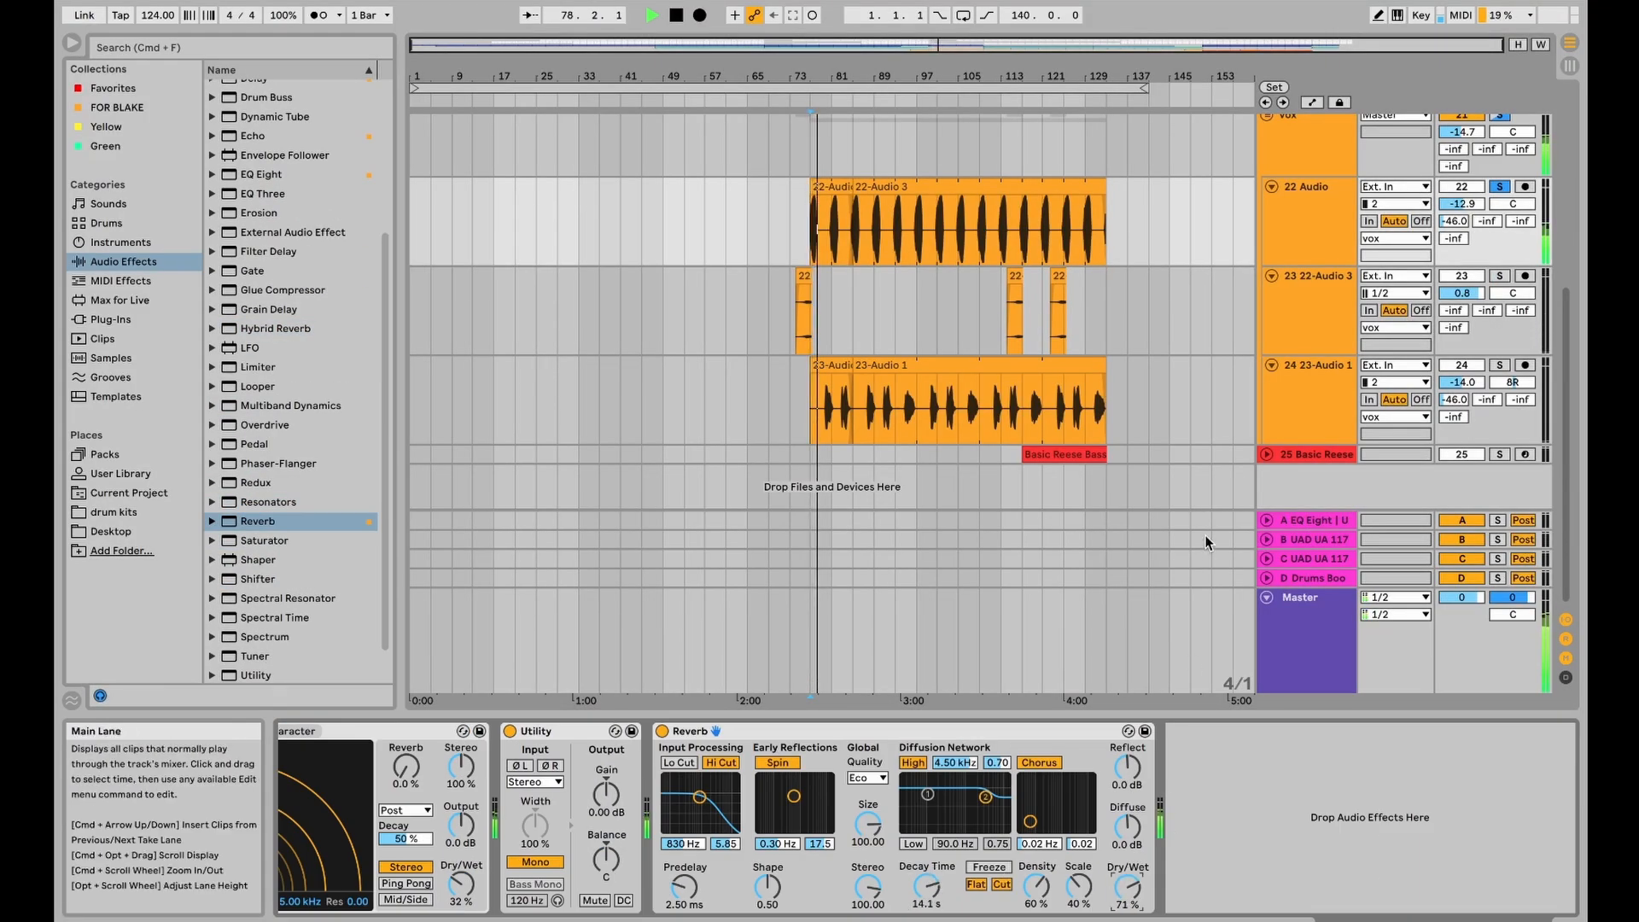
key("space")
Step: Insert an audio track below 25 Basic Reese, trying 22-Audio as its input source and then Resampling
right_click(1289, 473)
left_click(1310, 482)
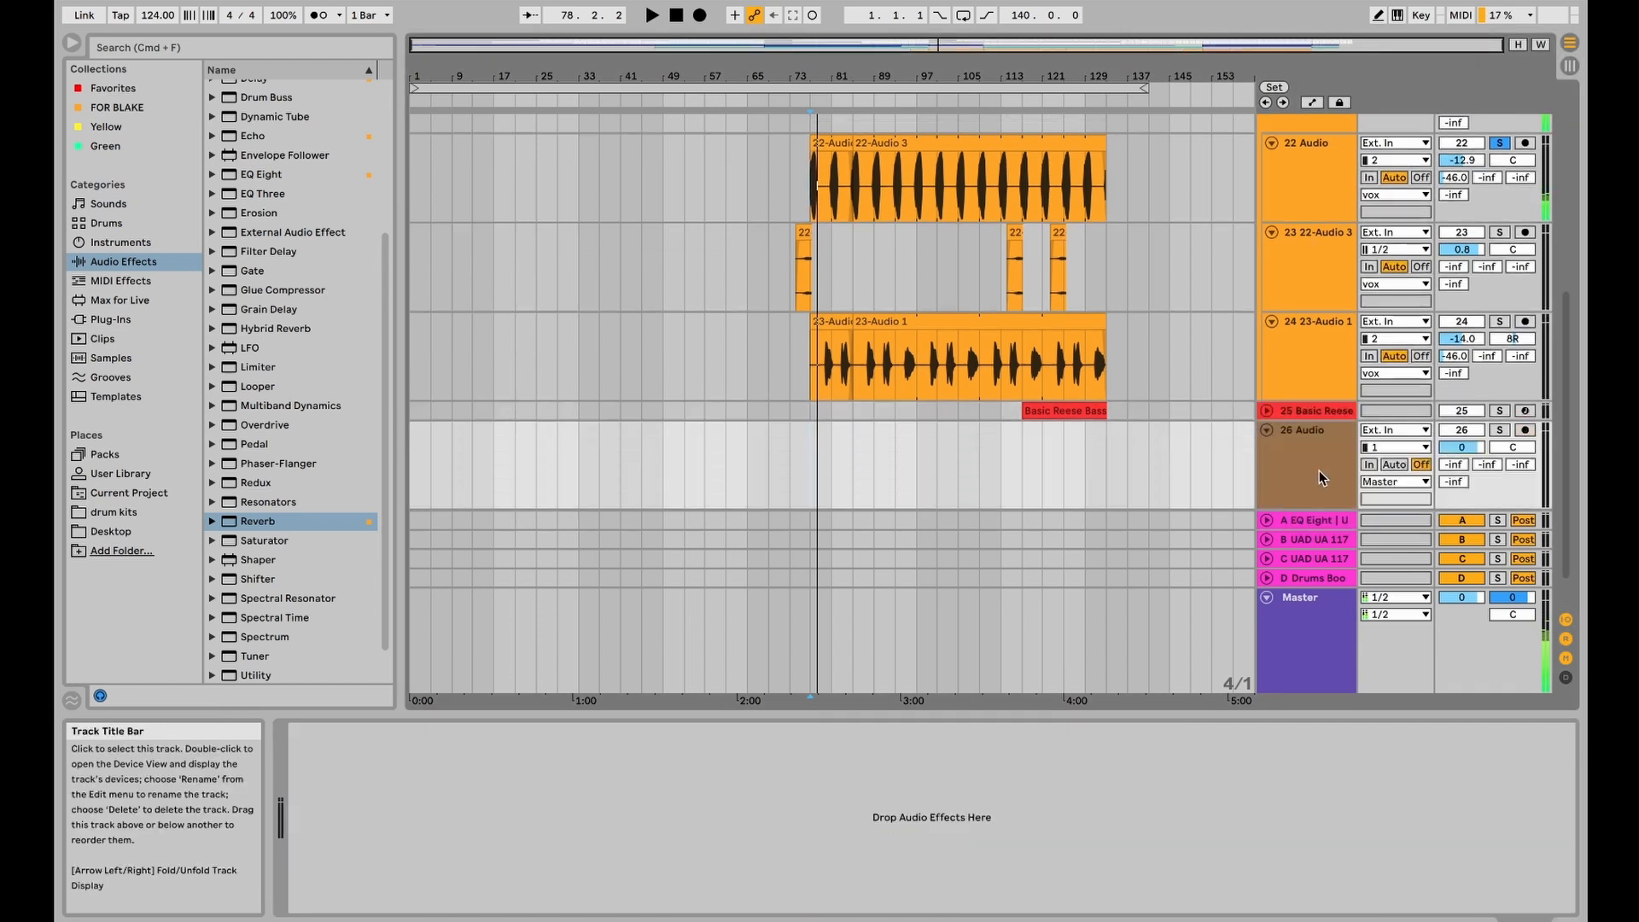
left_click(1397, 431)
left_click(1384, 815)
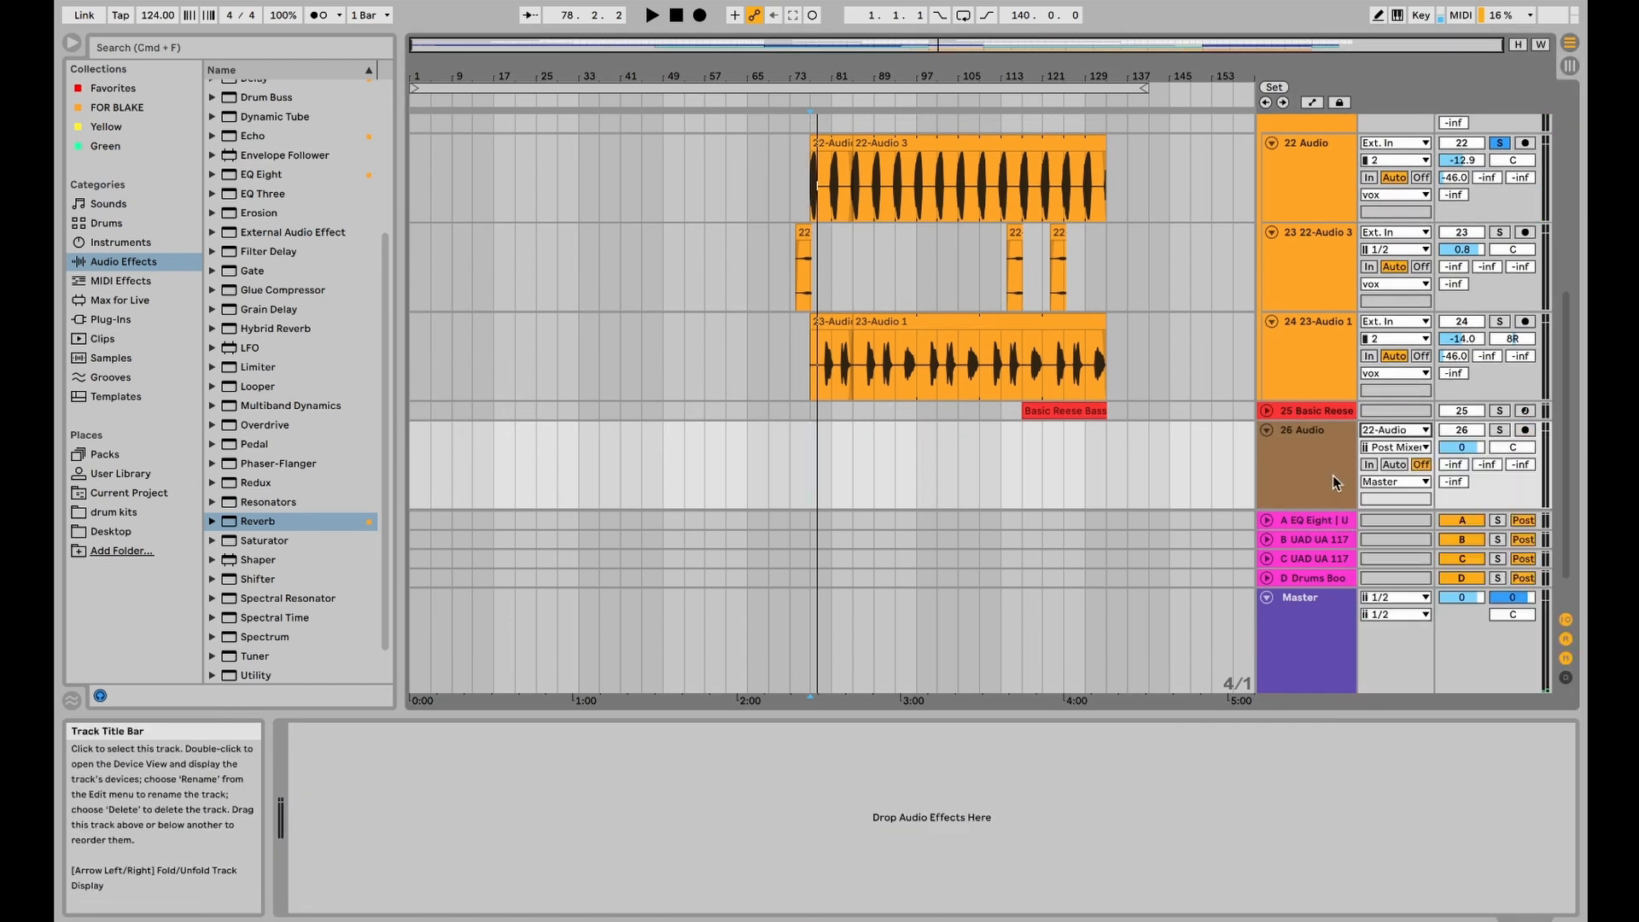
left_click(1395, 430)
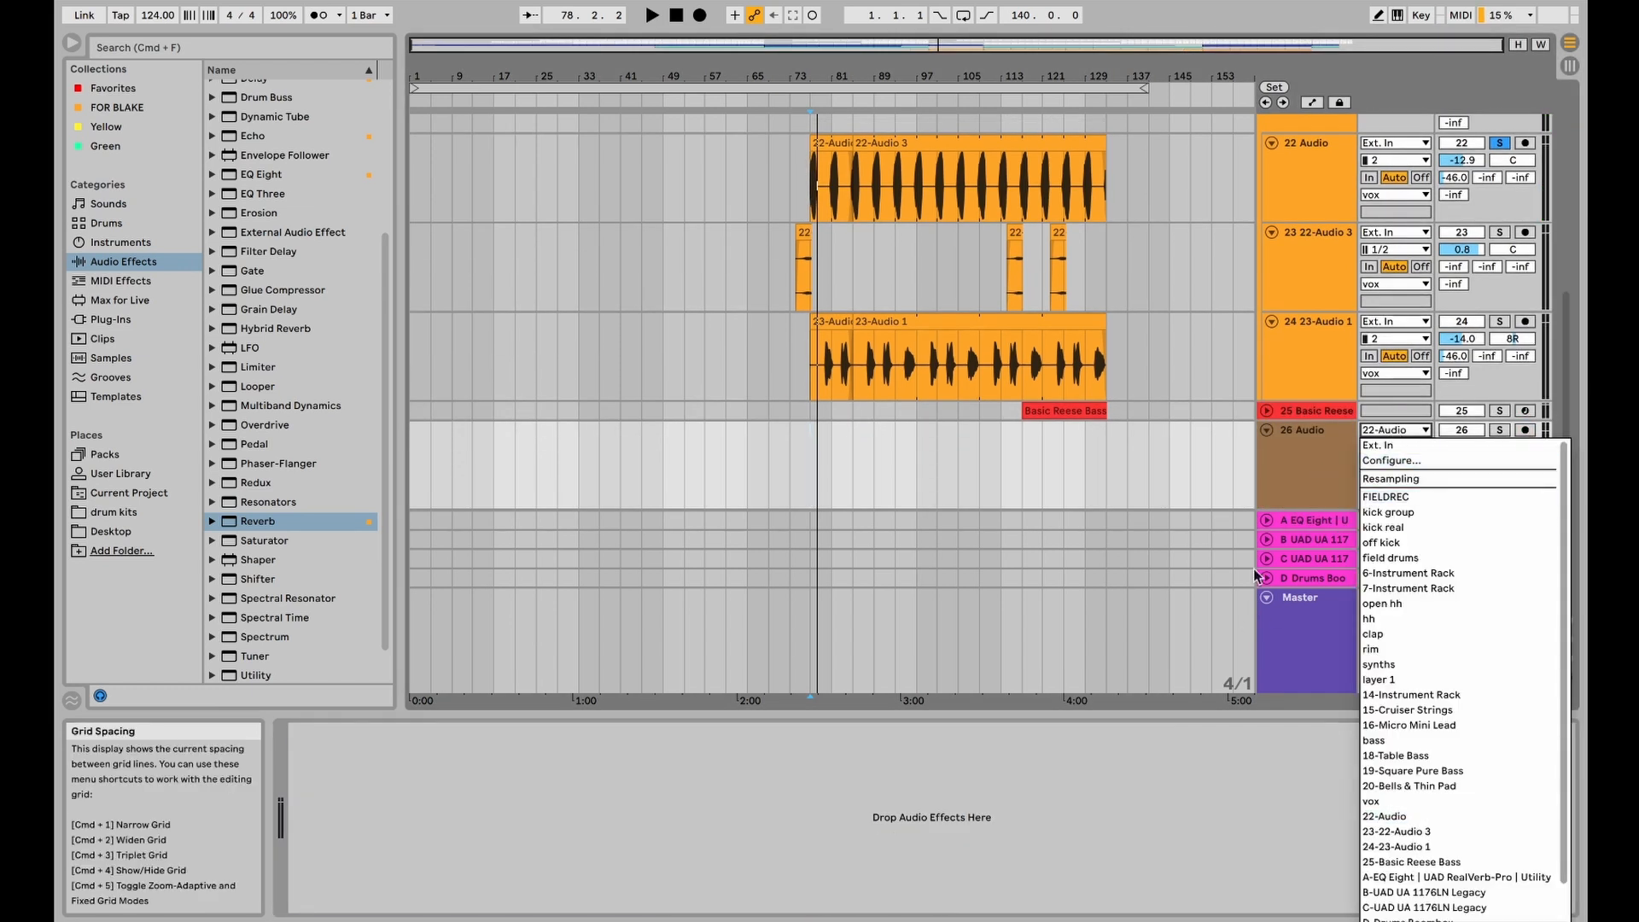
left_click(1391, 477)
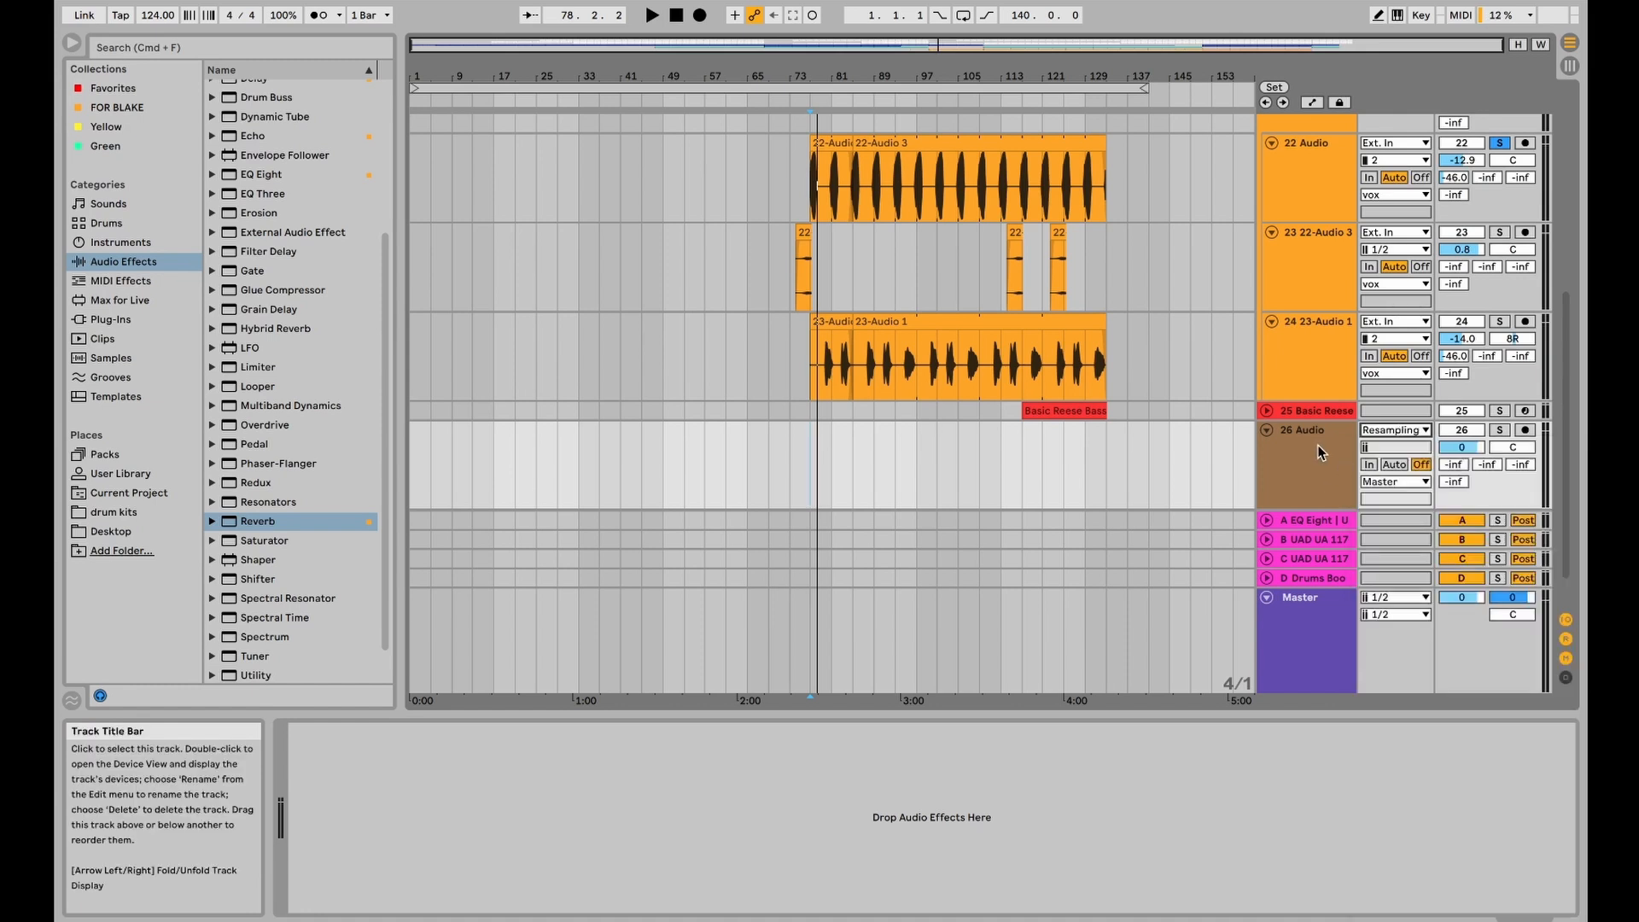
Step: Play the arrangement from the first 23 22-Audio 3 clip and solo that track
key("space")
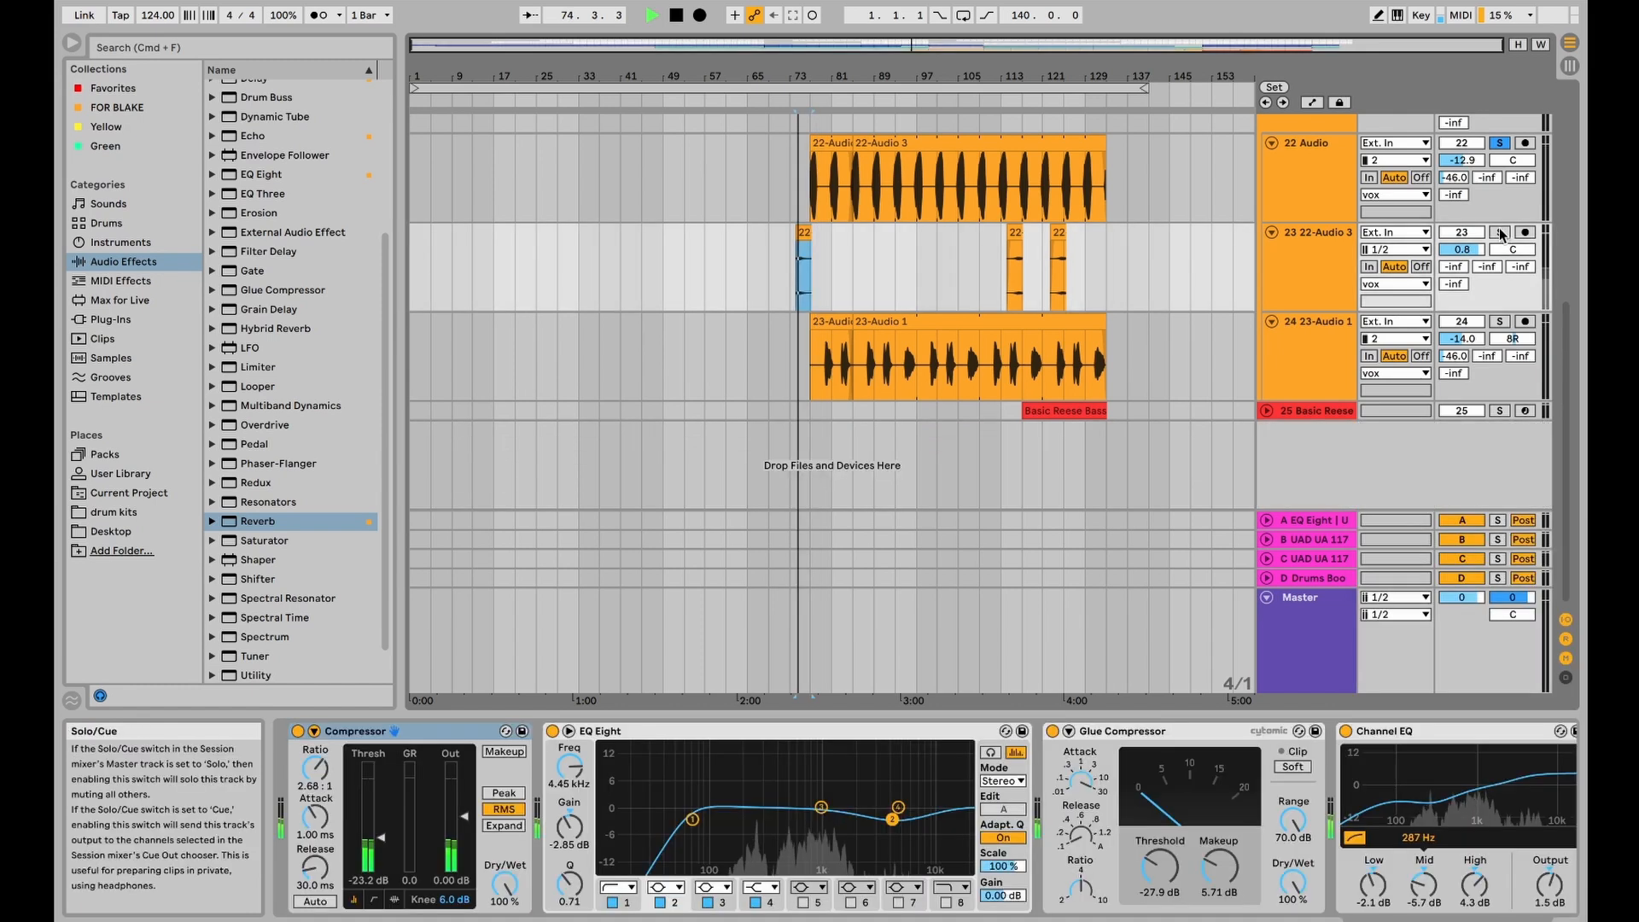
left_click(1499, 232)
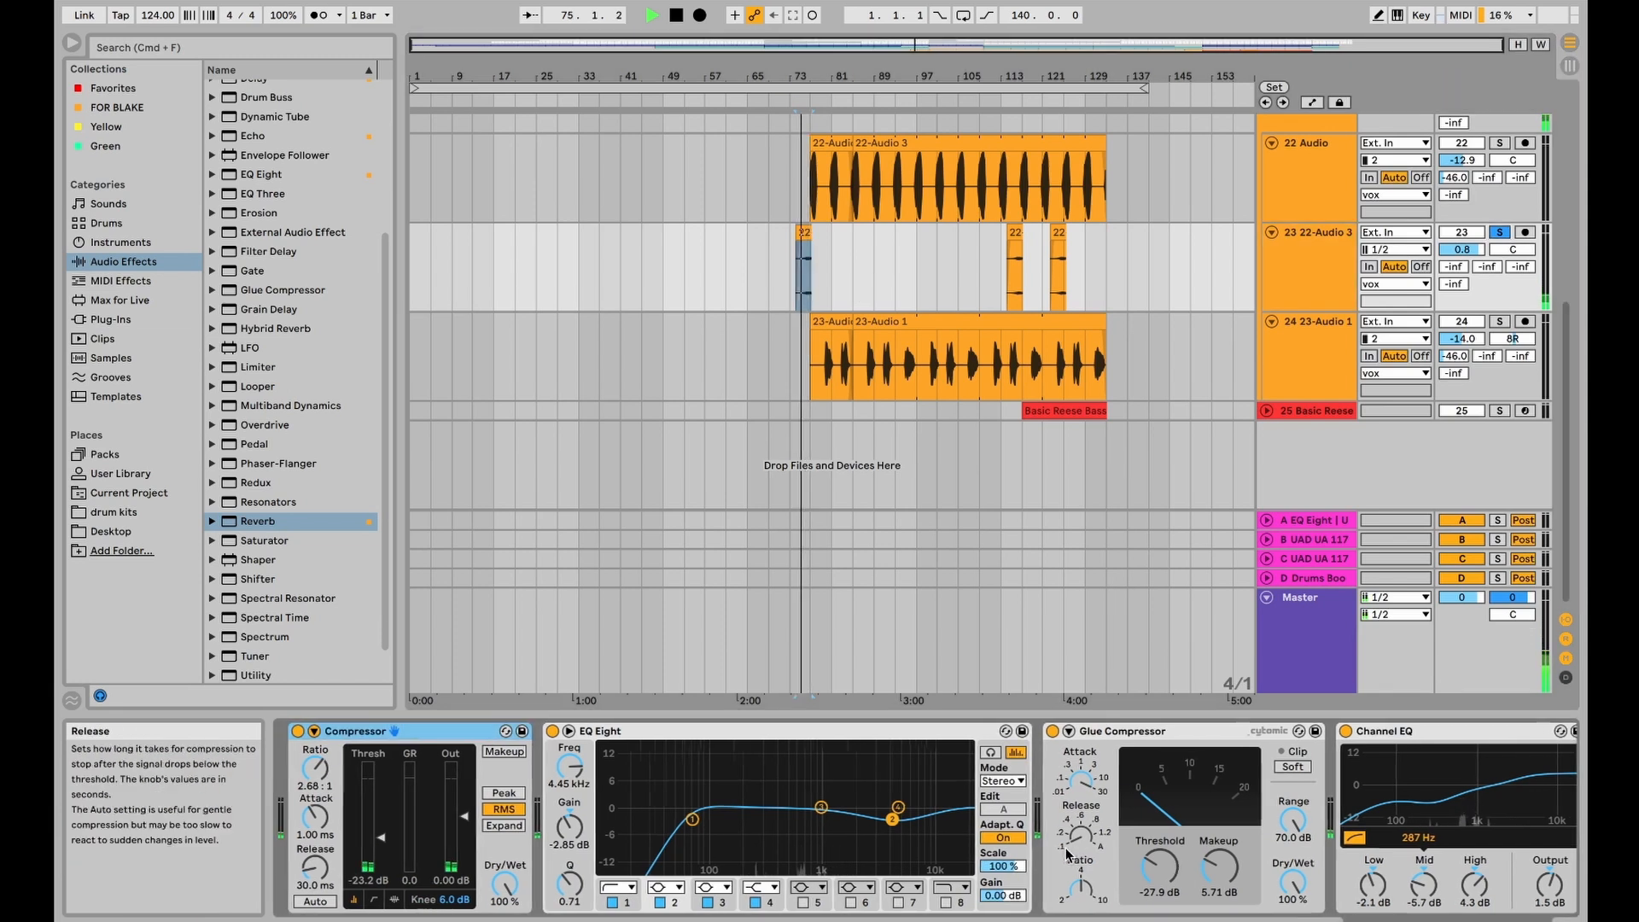
Step: Look through the rest of the 23 22-Audio 3 device chain and unsolo the track
scroll(1319, 781, "right", 5)
scroll(1307, 429, "up", 3)
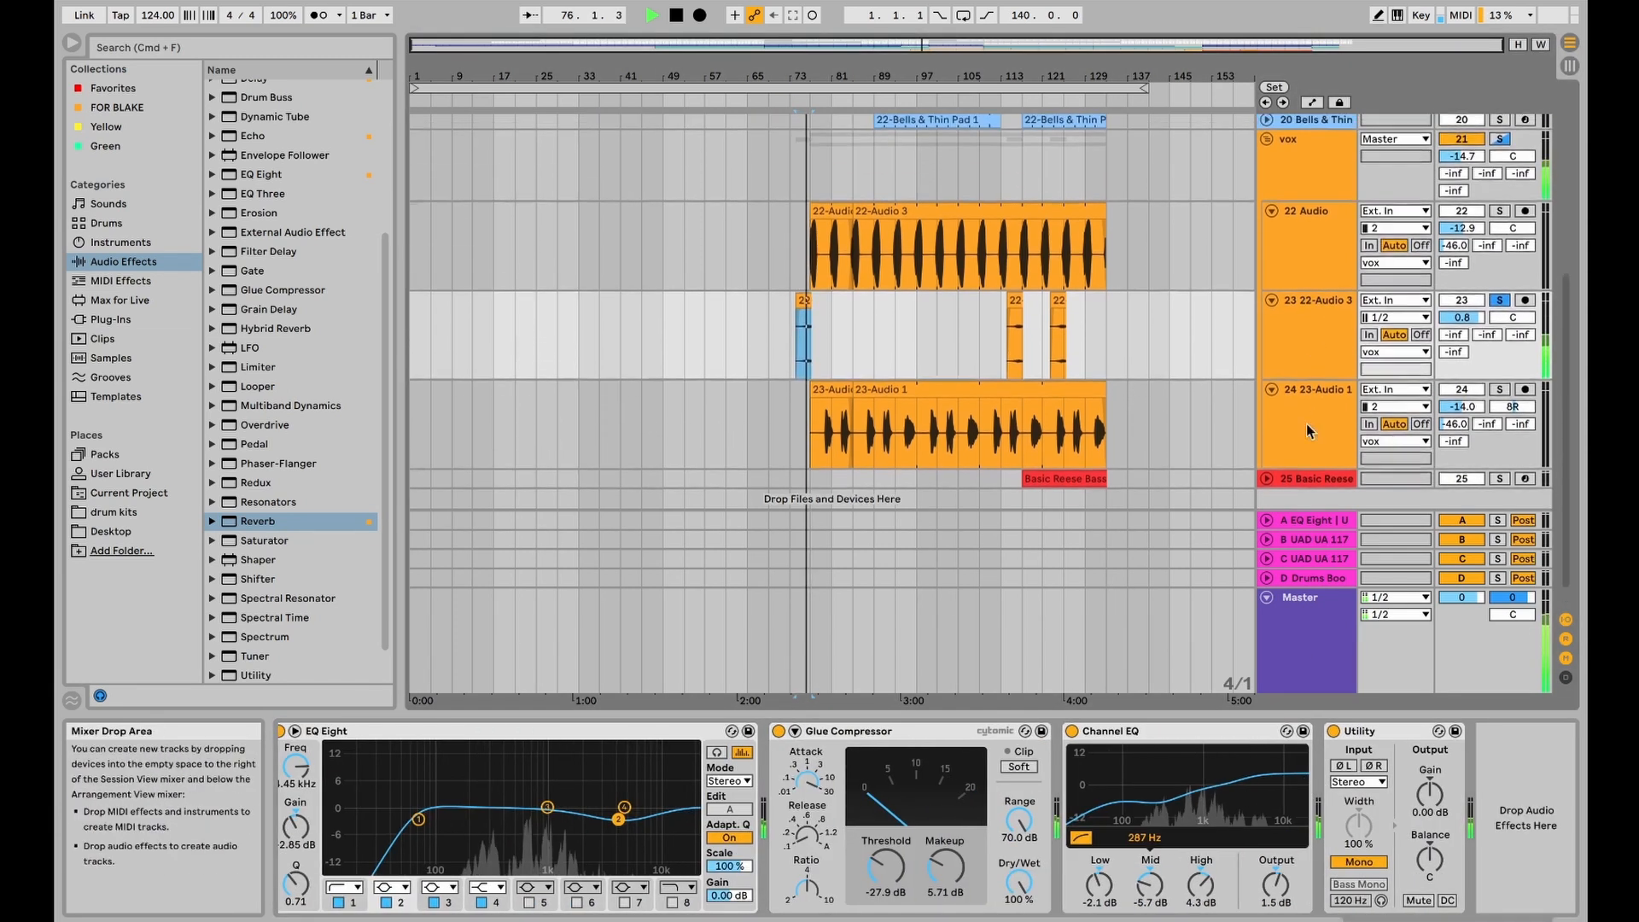
left_click(1315, 343)
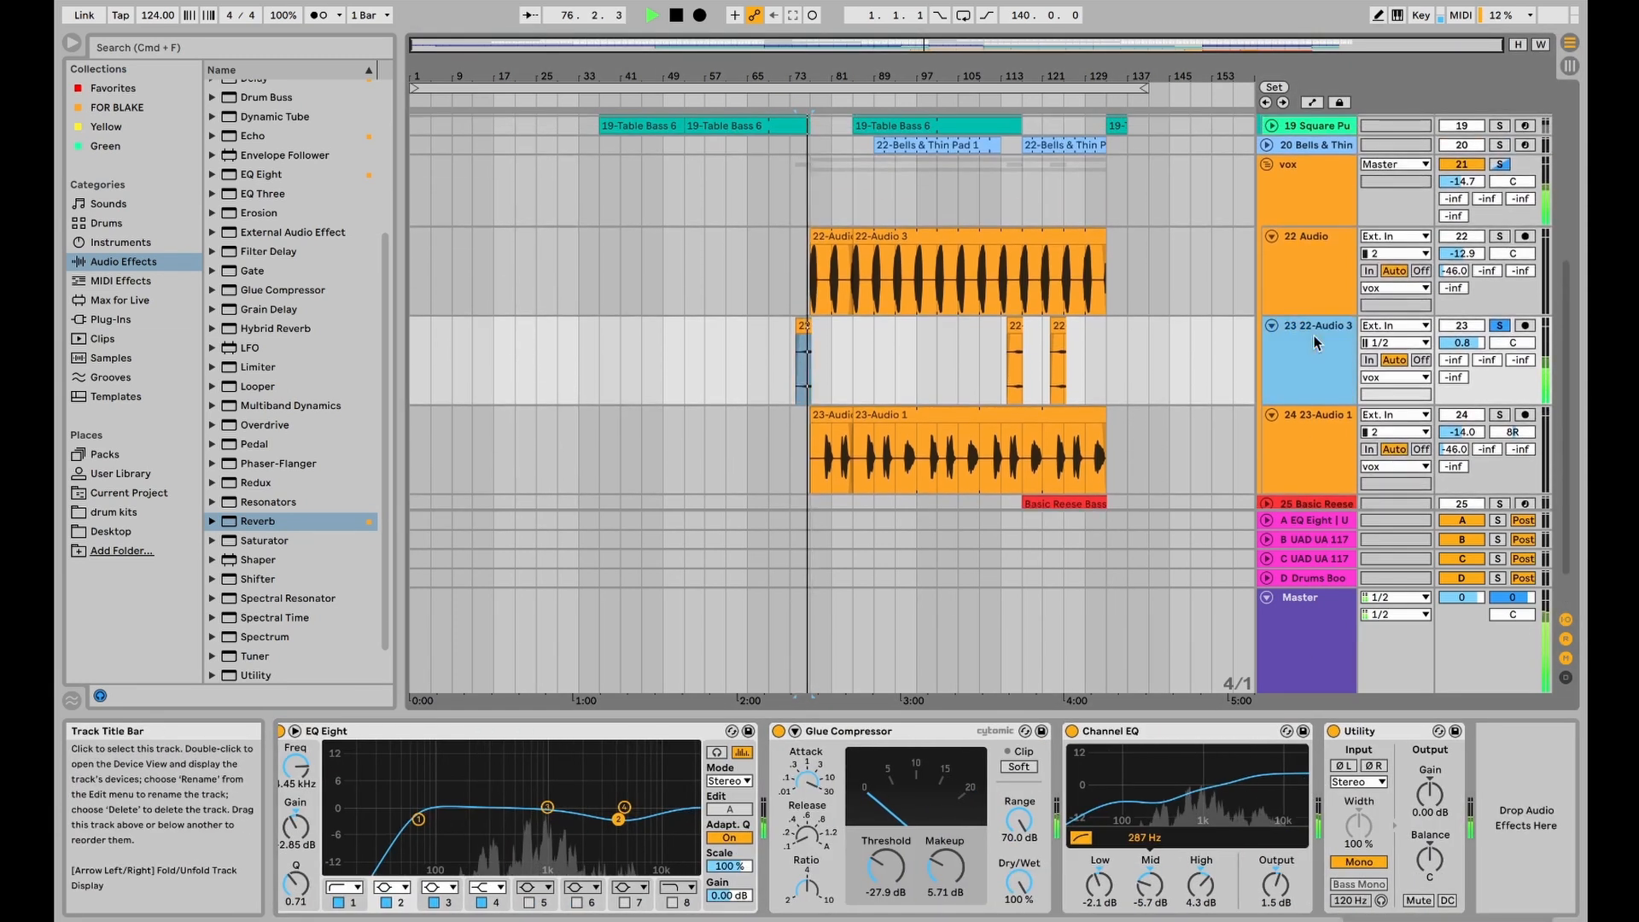
left_click(1500, 325)
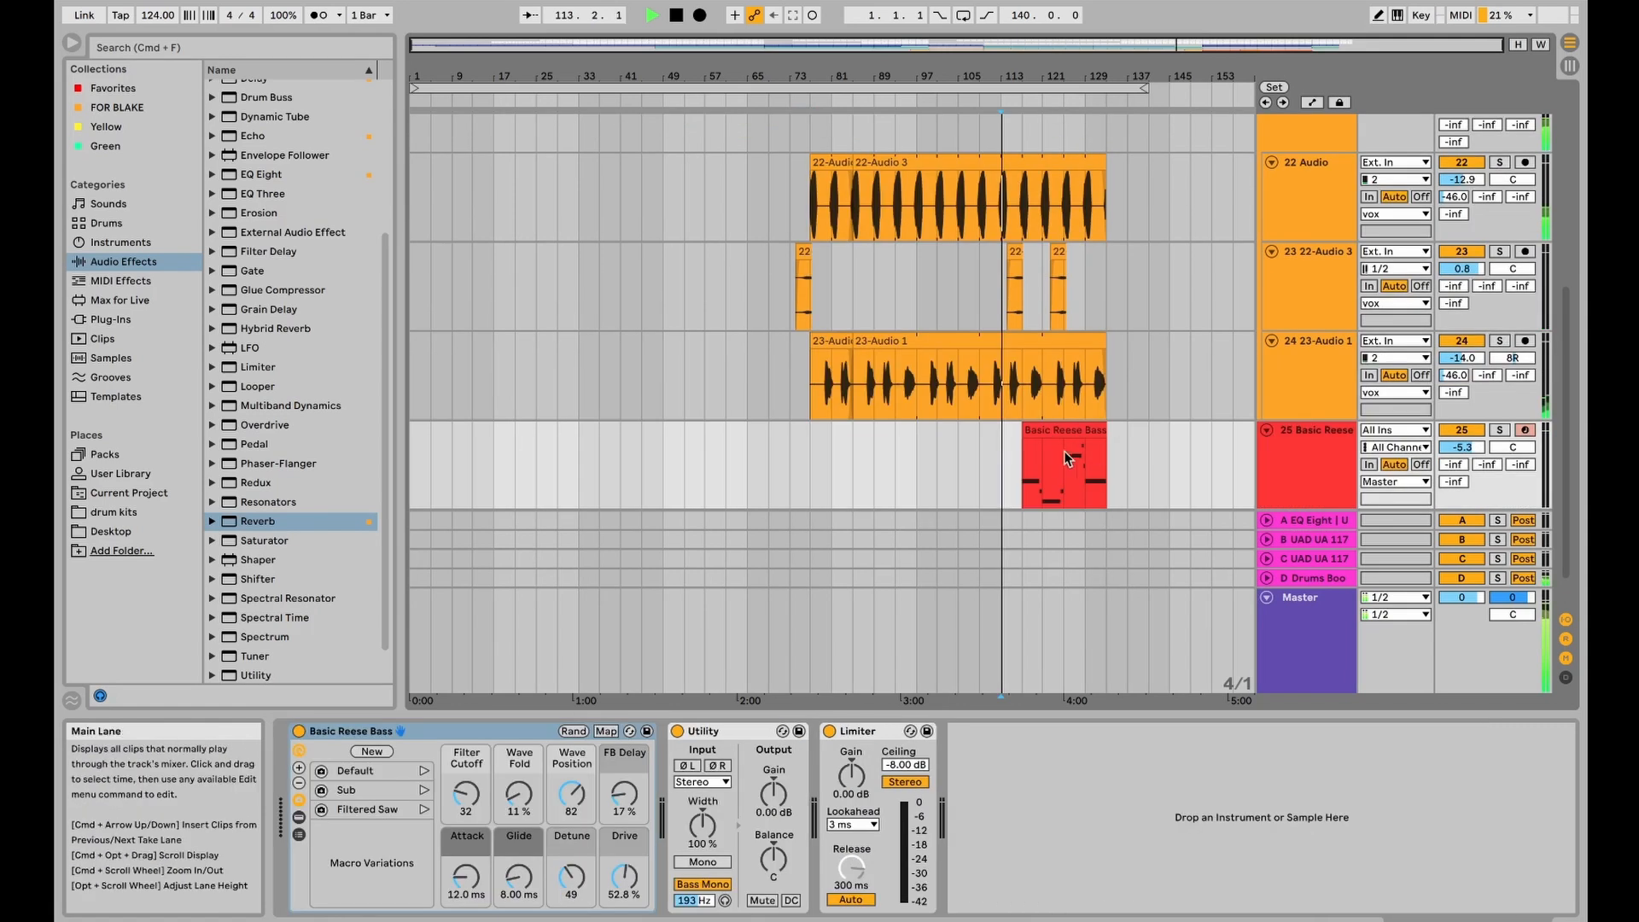
Step: Open the Basic Reese Bass clip on track 25 in the note editor and examine its notes
scroll(1064, 451, "down", 2)
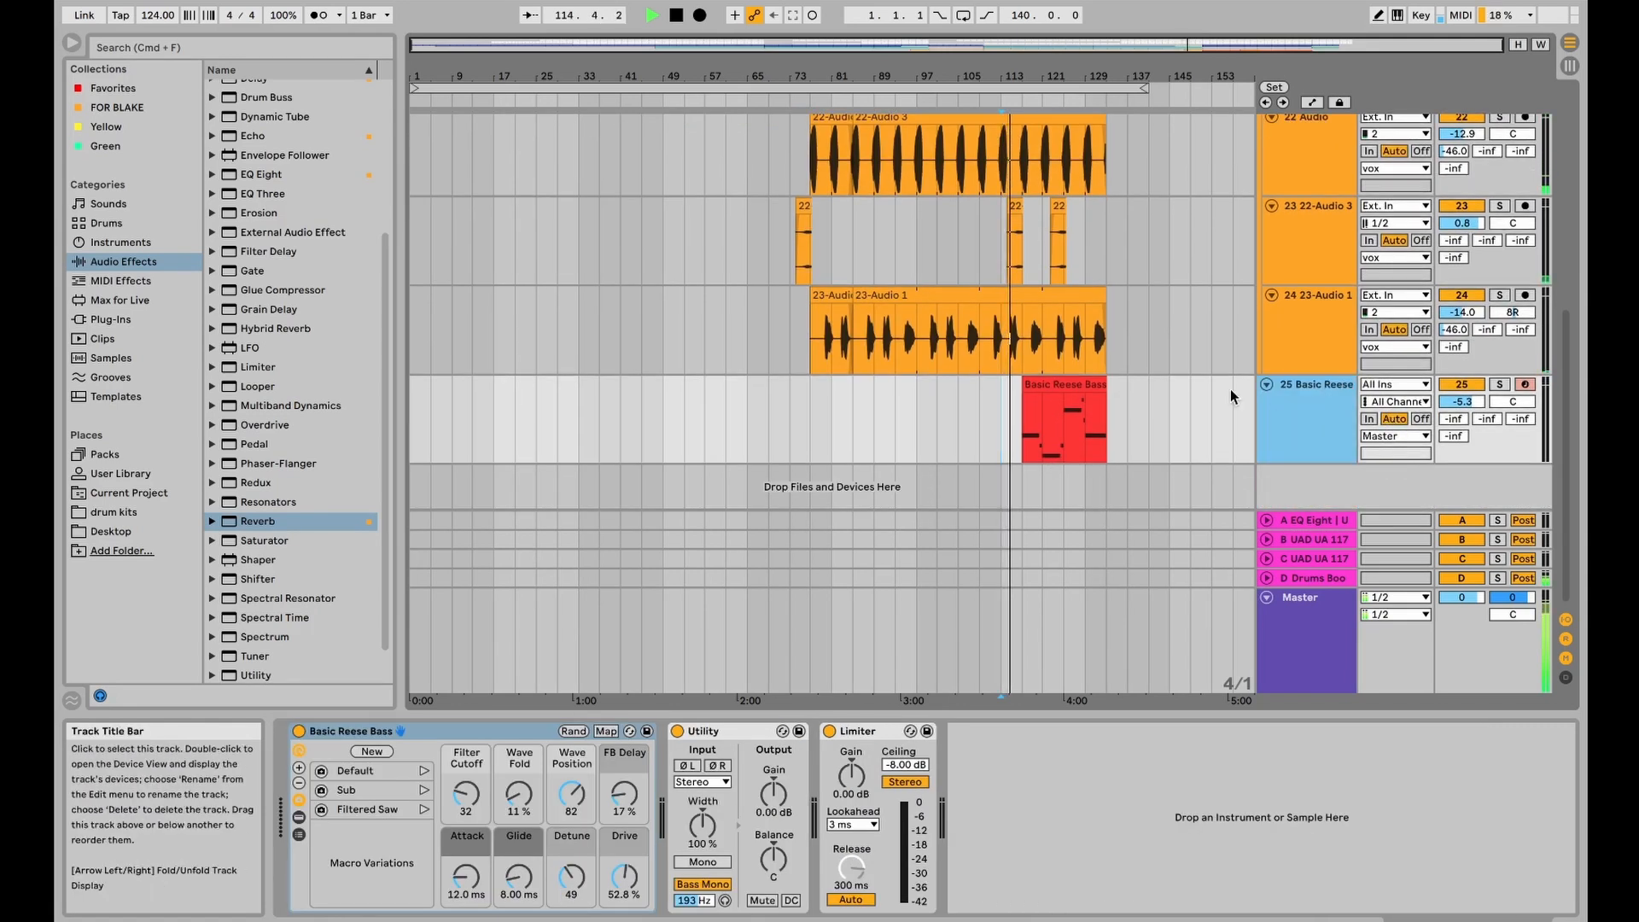
double_click(1065, 420)
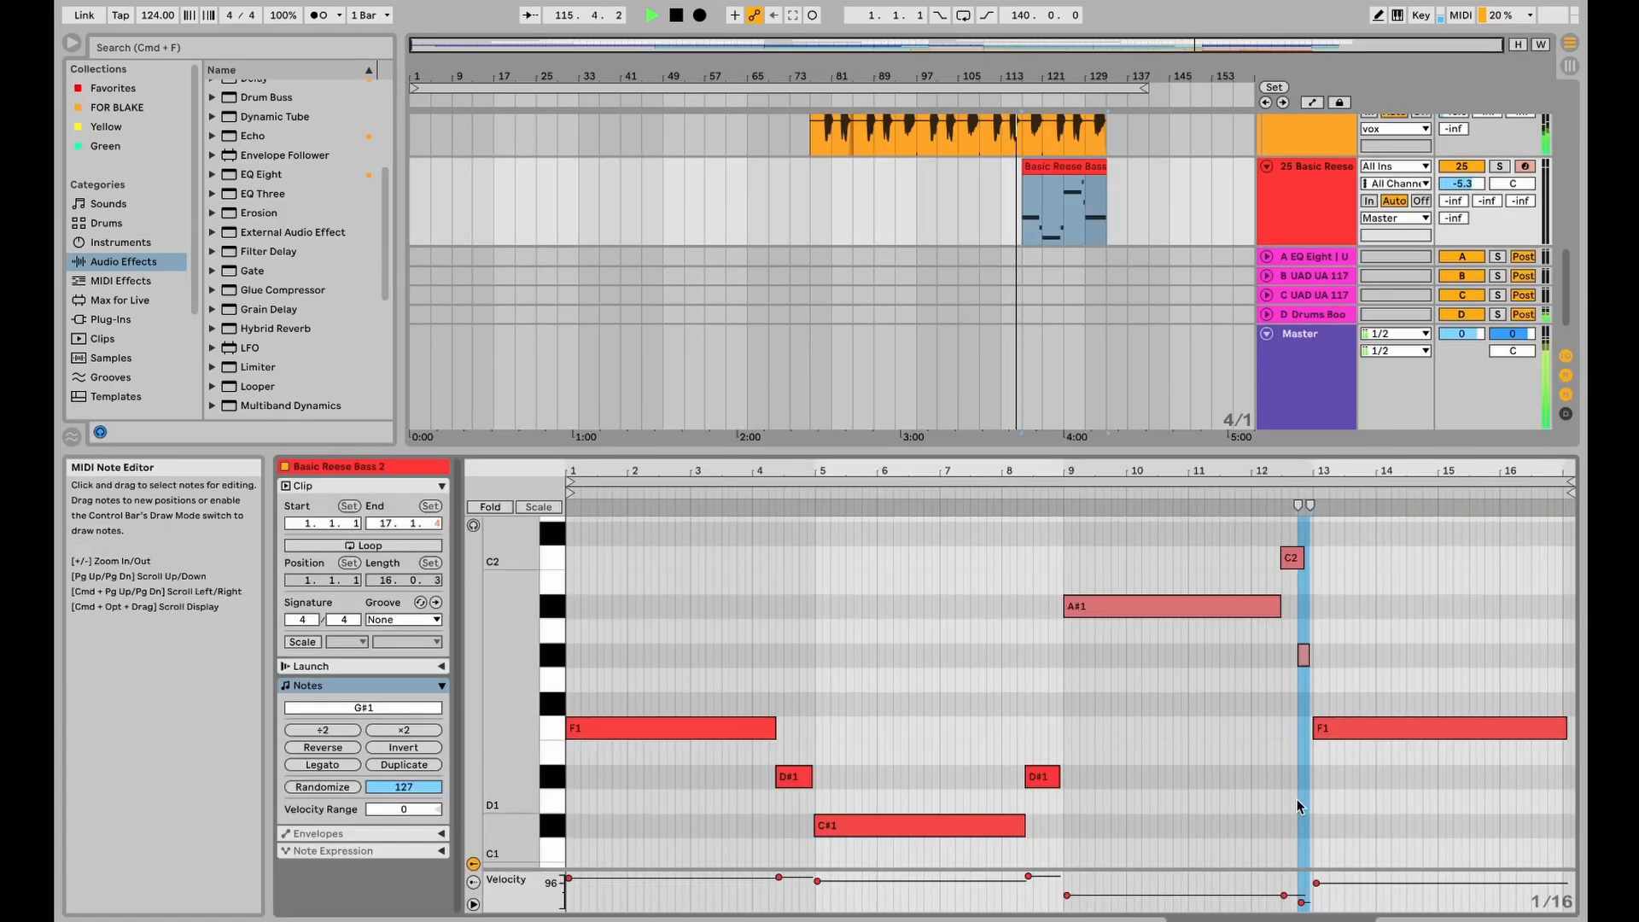
scroll(1202, 750, "down", 3)
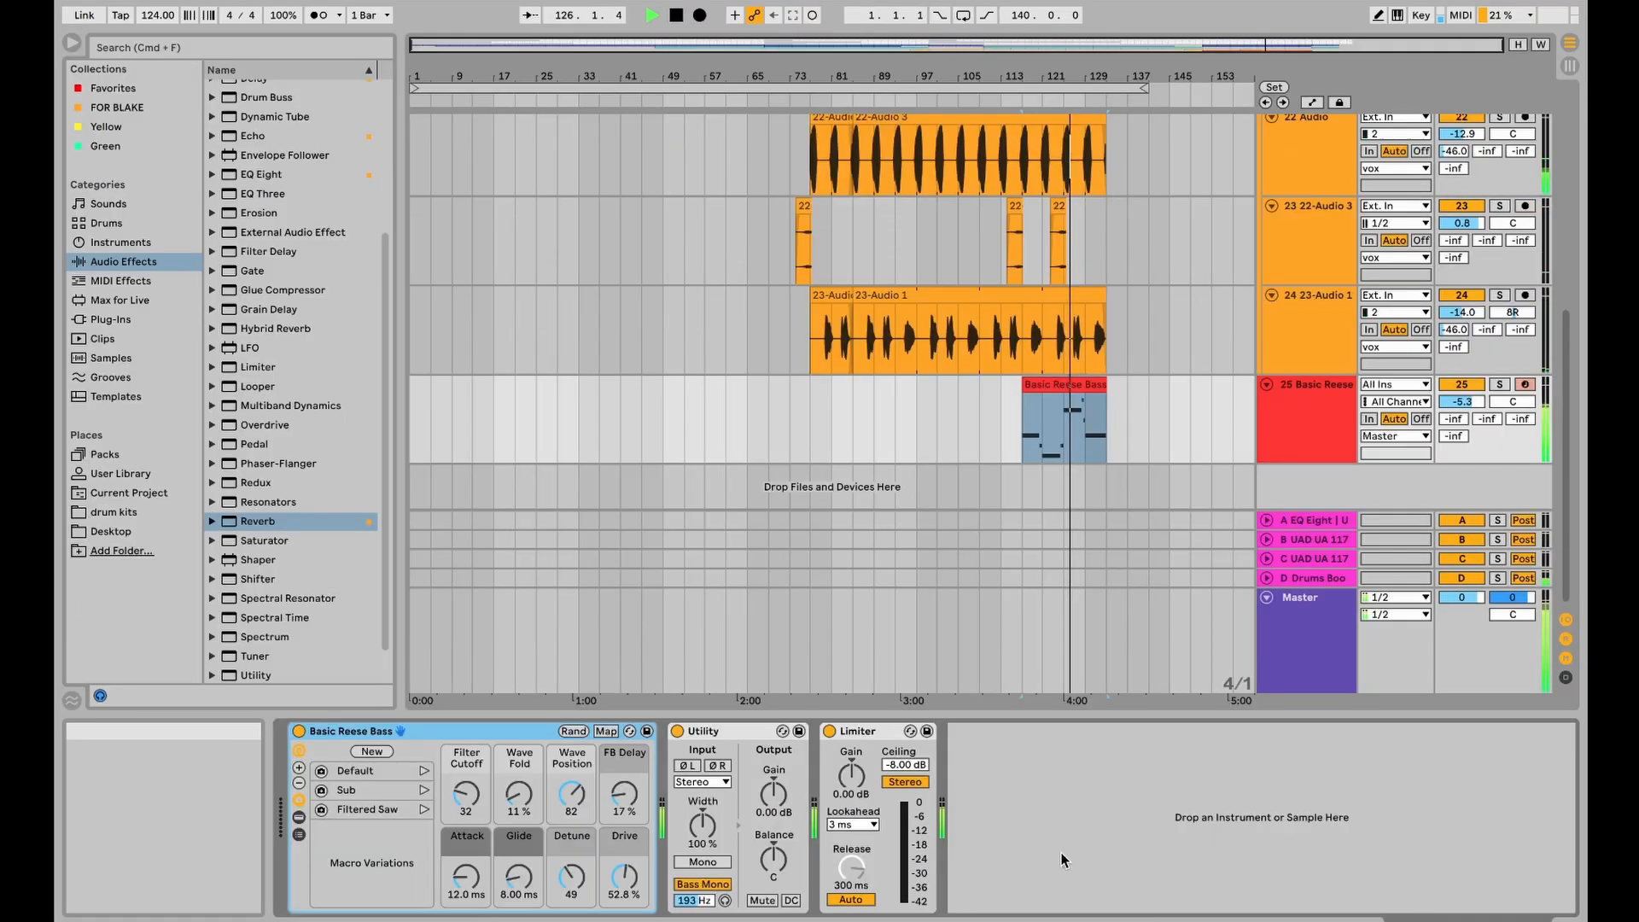
Step: Open the Basic Reese Bass clip's envelopes on track 25 and choose MIDI Ctrl among the envelope devices
left_click(1319, 407)
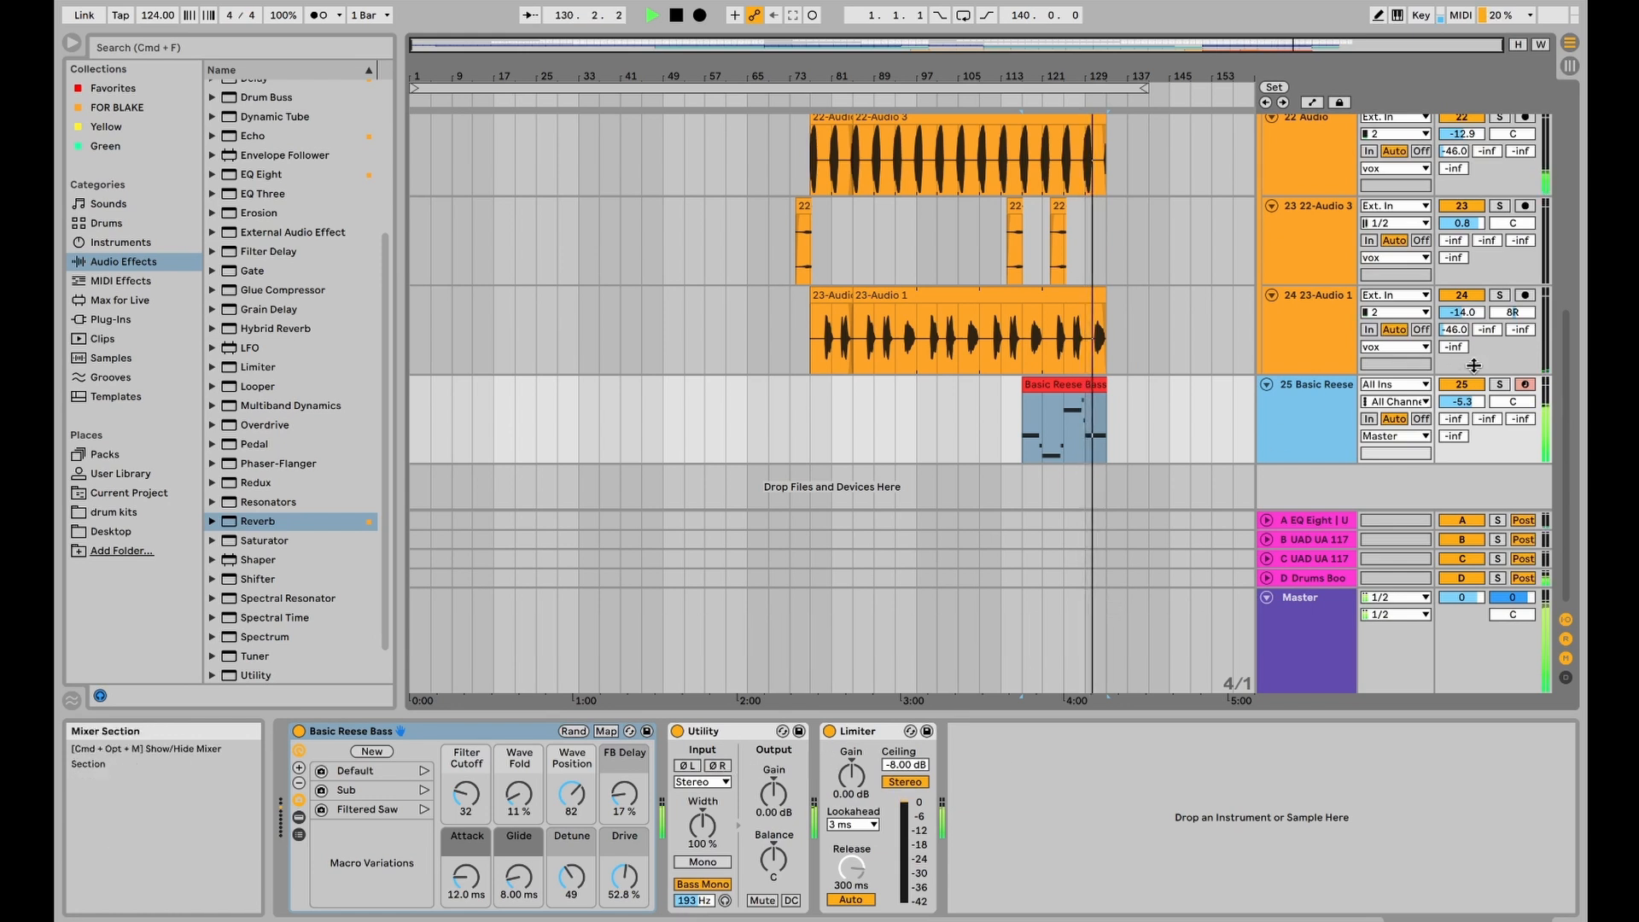
scroll(1084, 341, "up", 10)
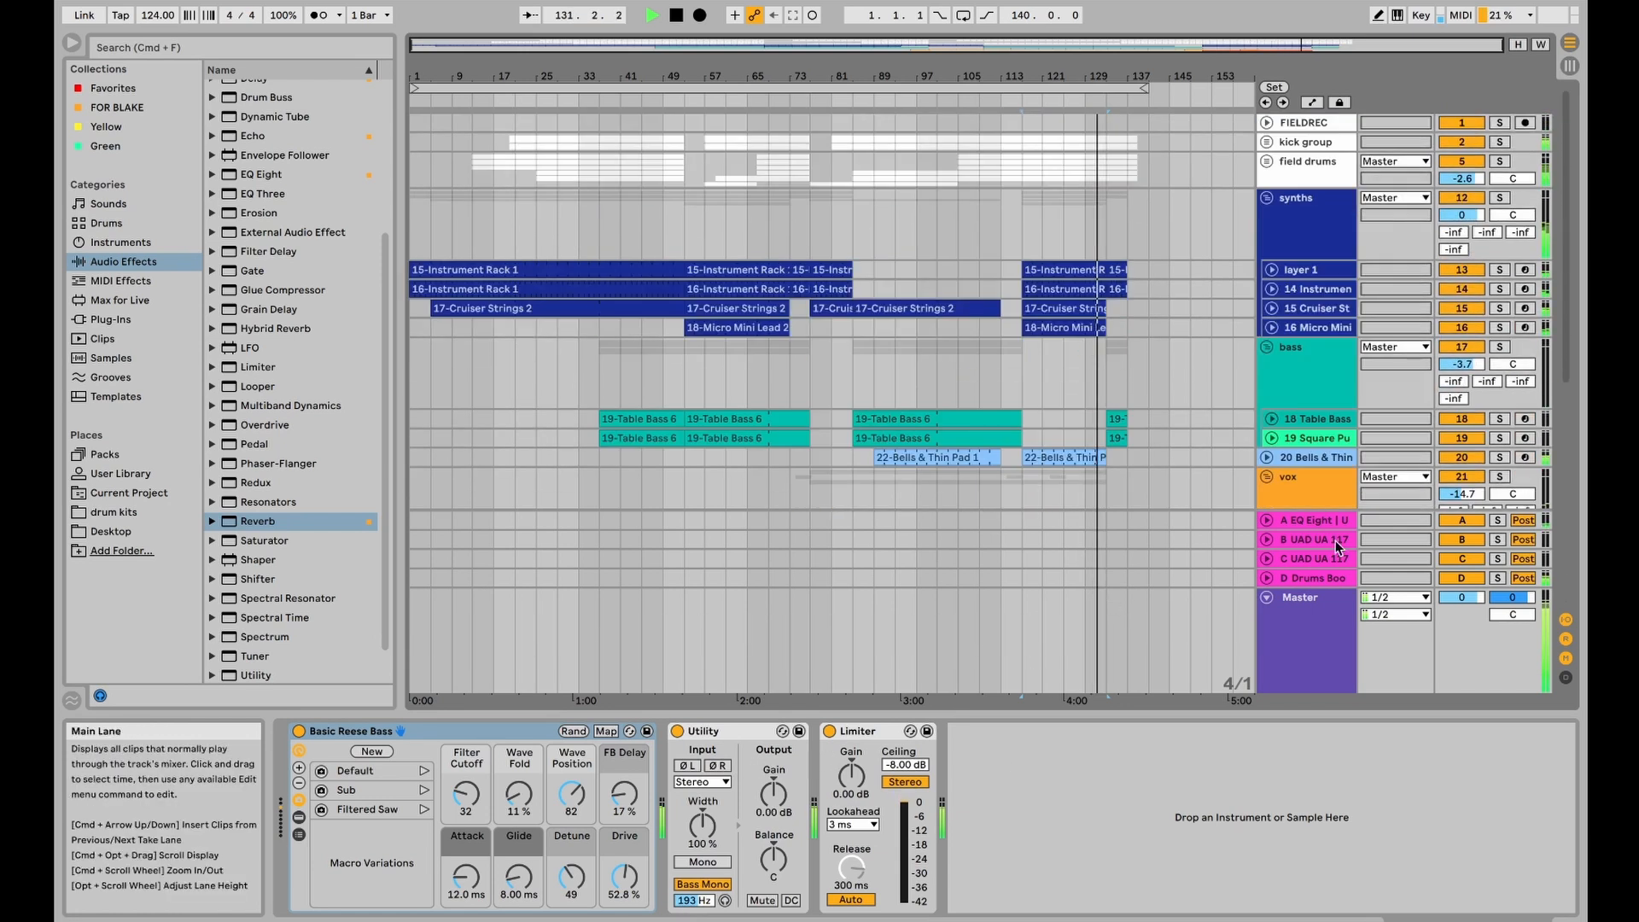
scroll(1288, 469, "down", 10)
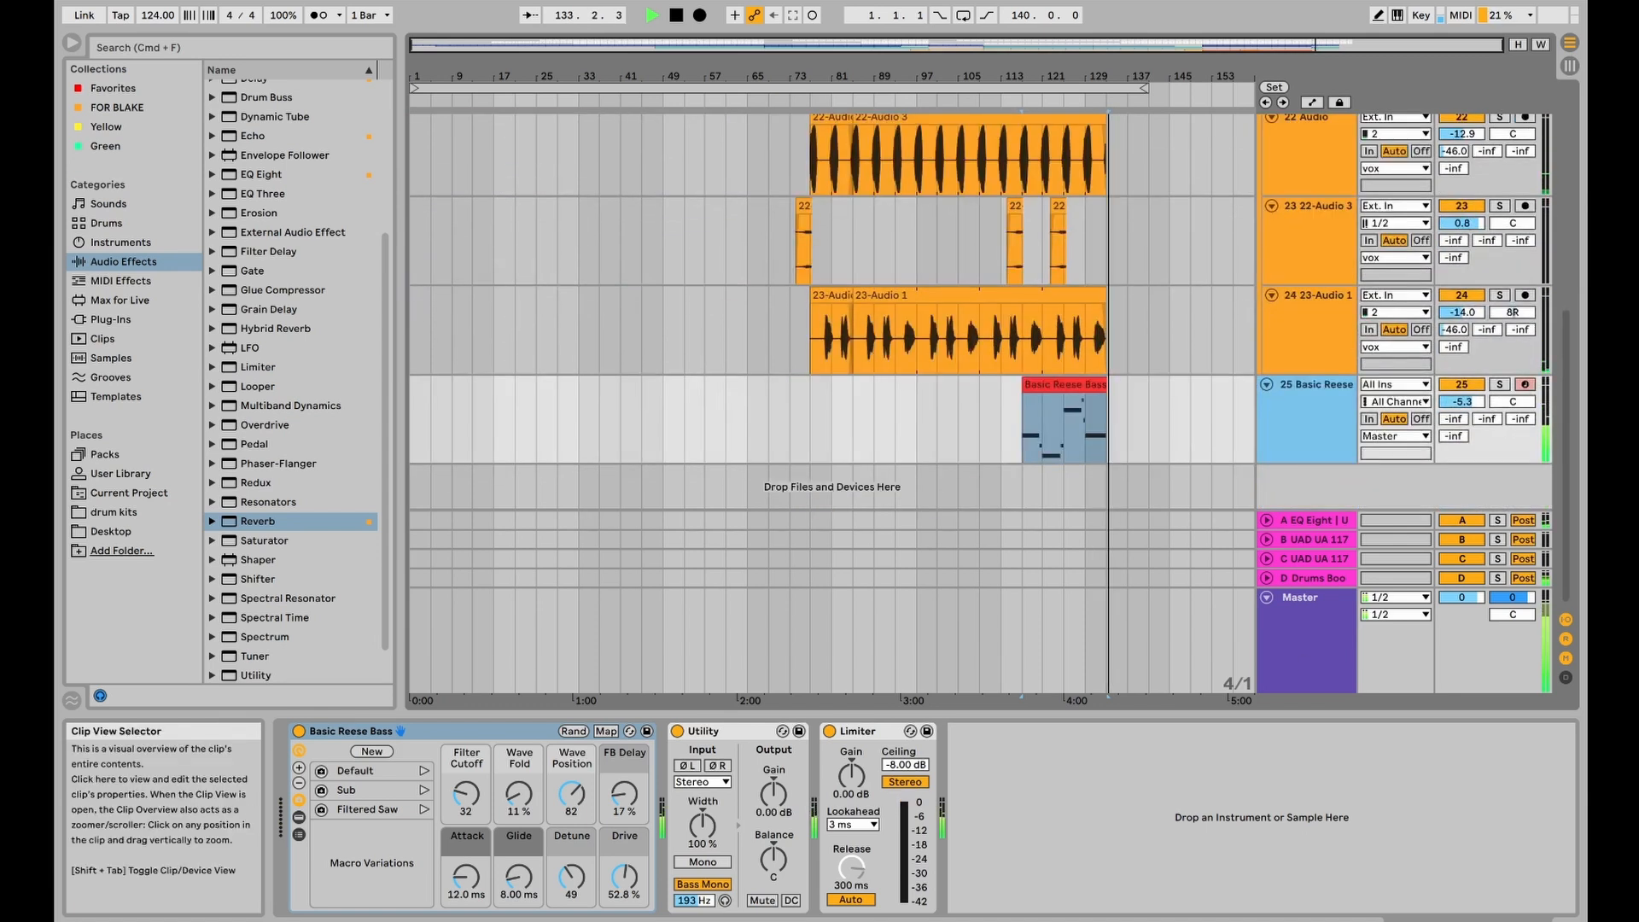
left_click(1275, 920)
left_click(388, 832)
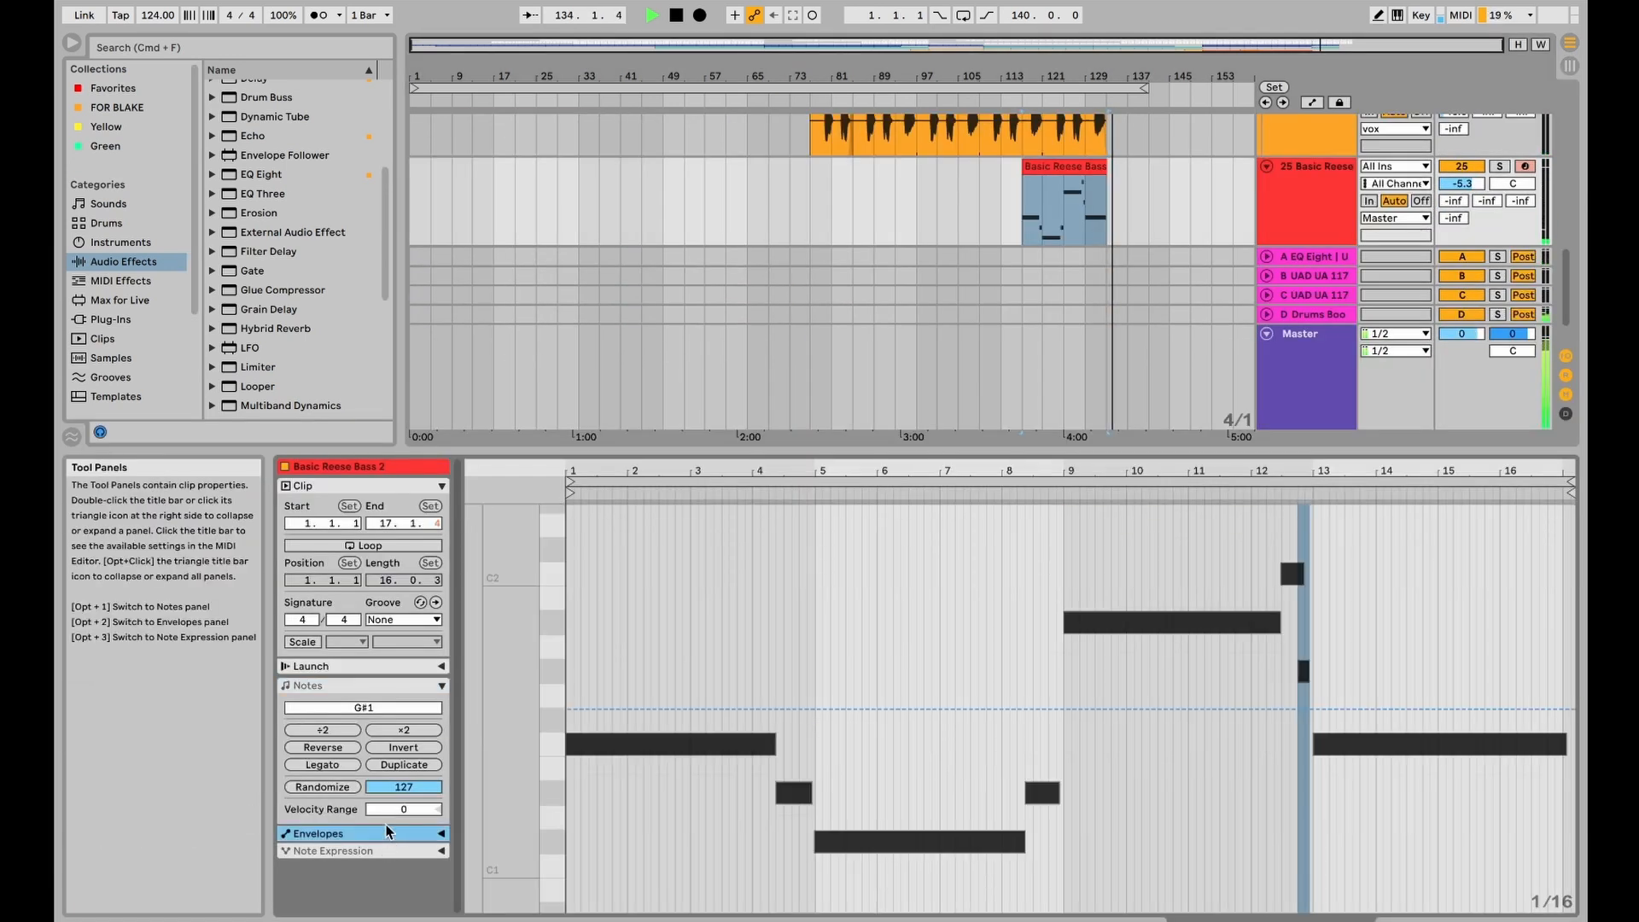
left_click(441, 834)
left_click(323, 802)
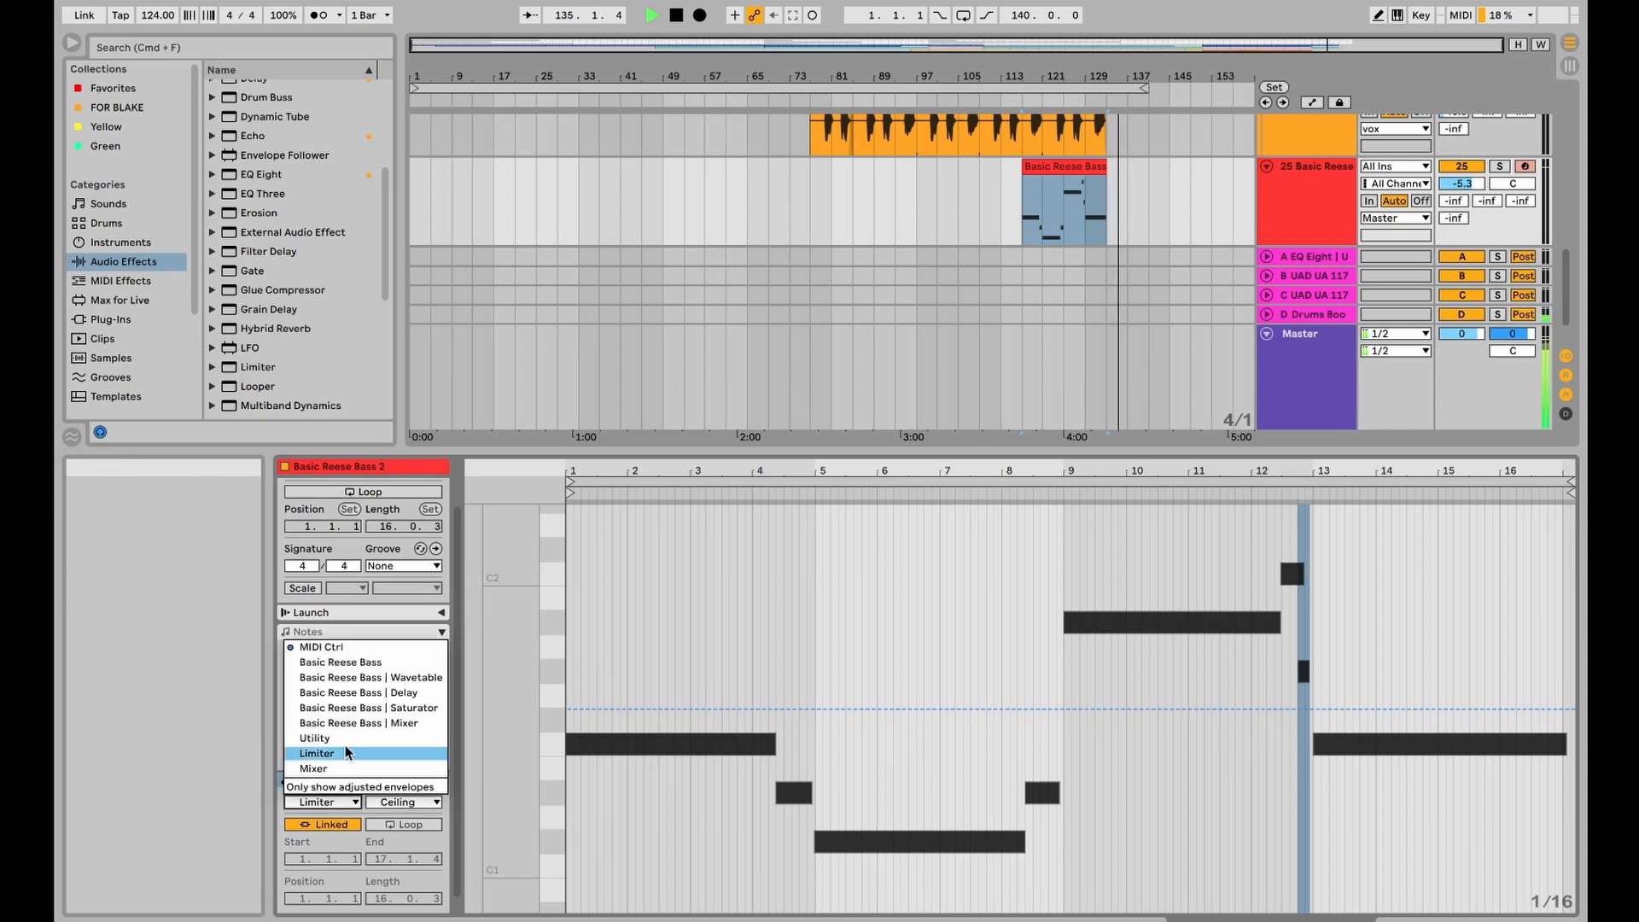
left_click(321, 647)
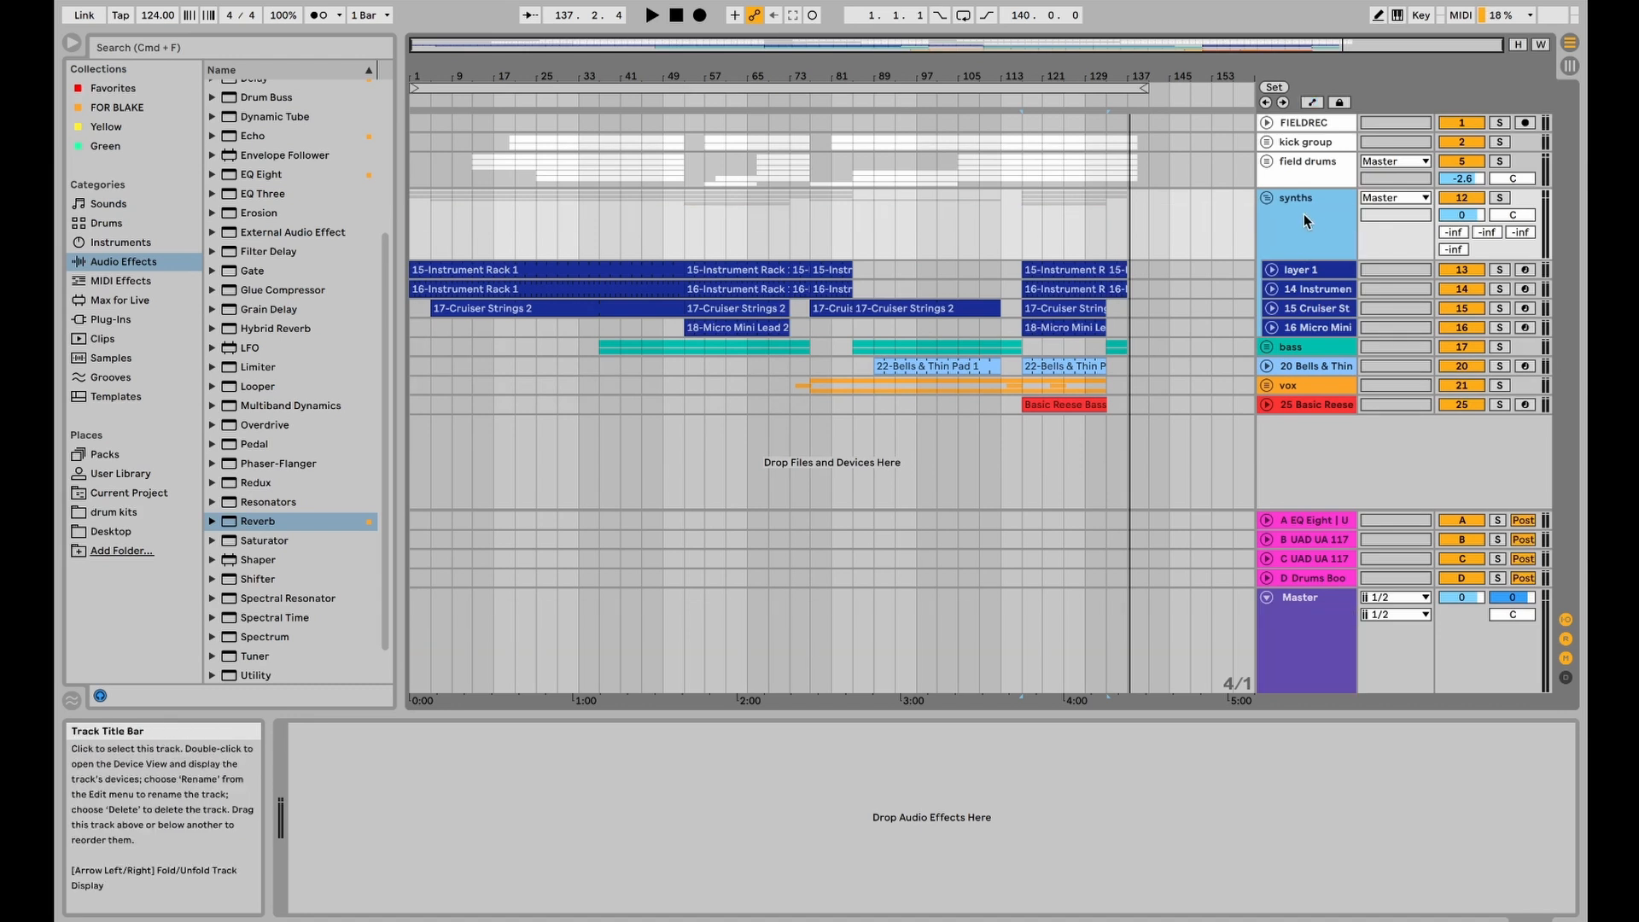
Step: Unfold the field drums group and show the automation lanes in the arrangement
left_click(1265, 161)
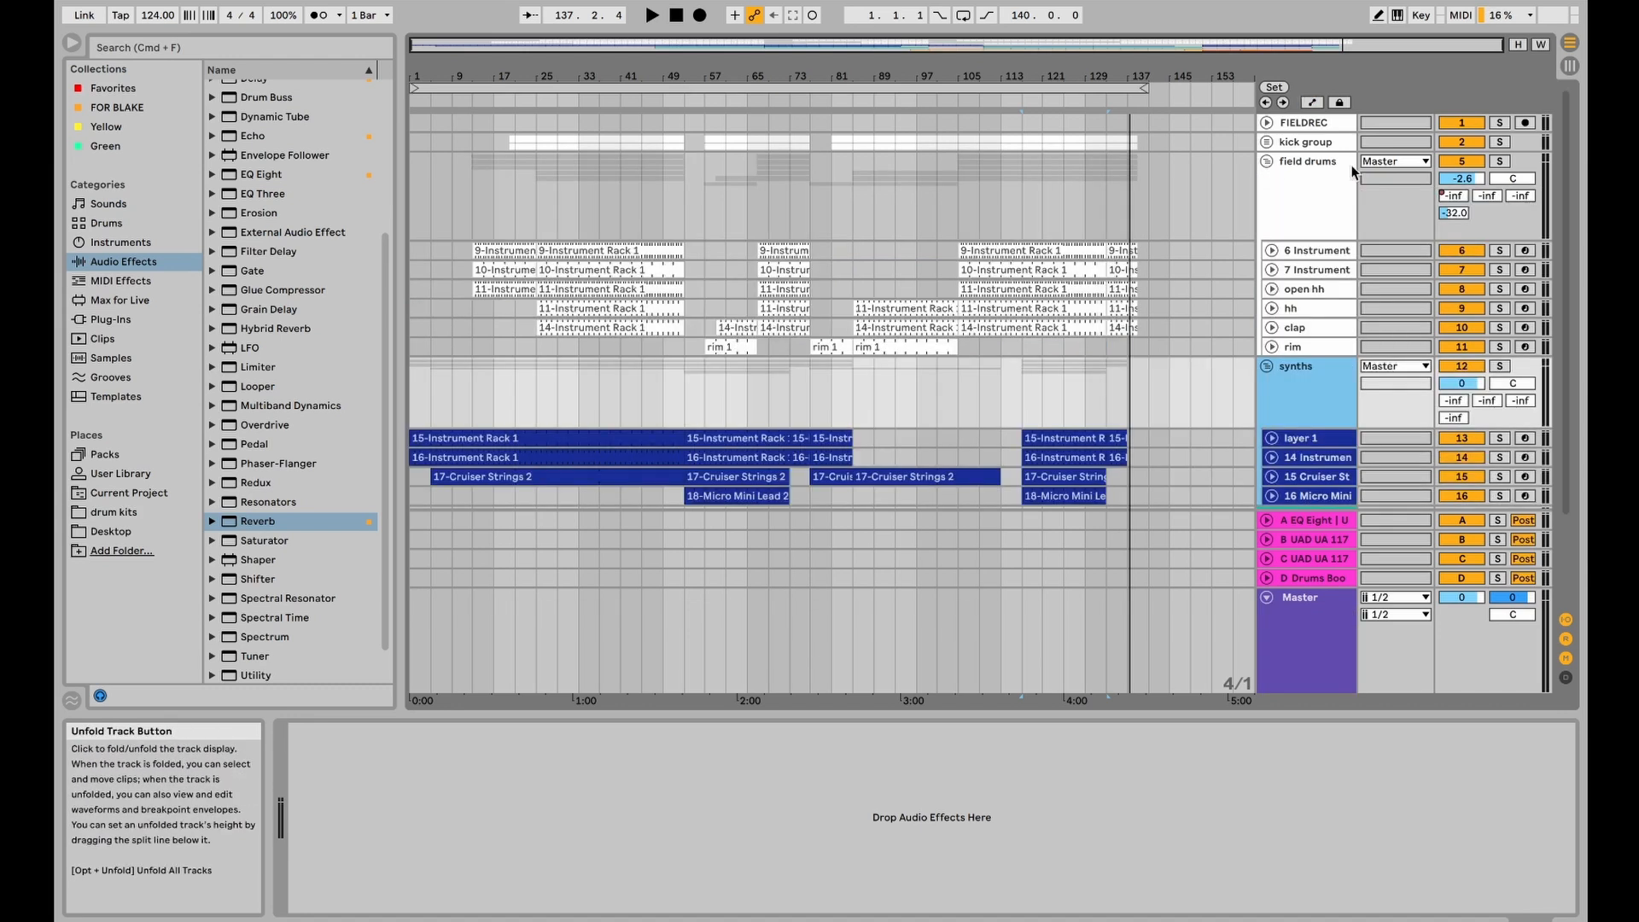
key("a")
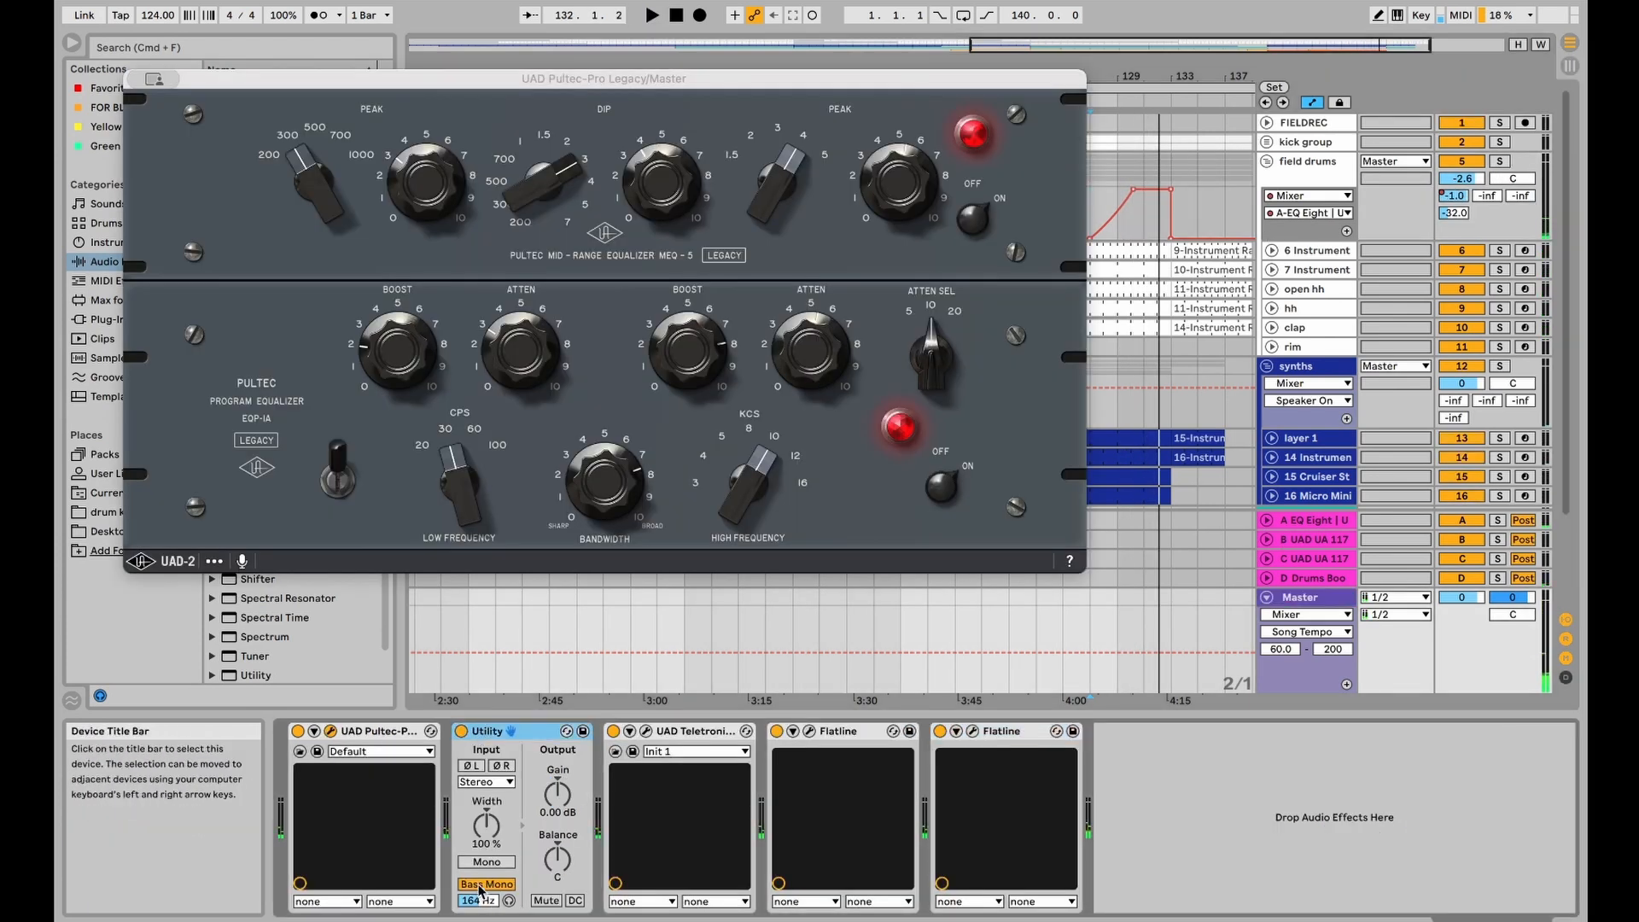
Step: Open the Teletronix LA-2A on the Master, start playback and adjust its Peak Reduction
left_click(646, 731)
key("space")
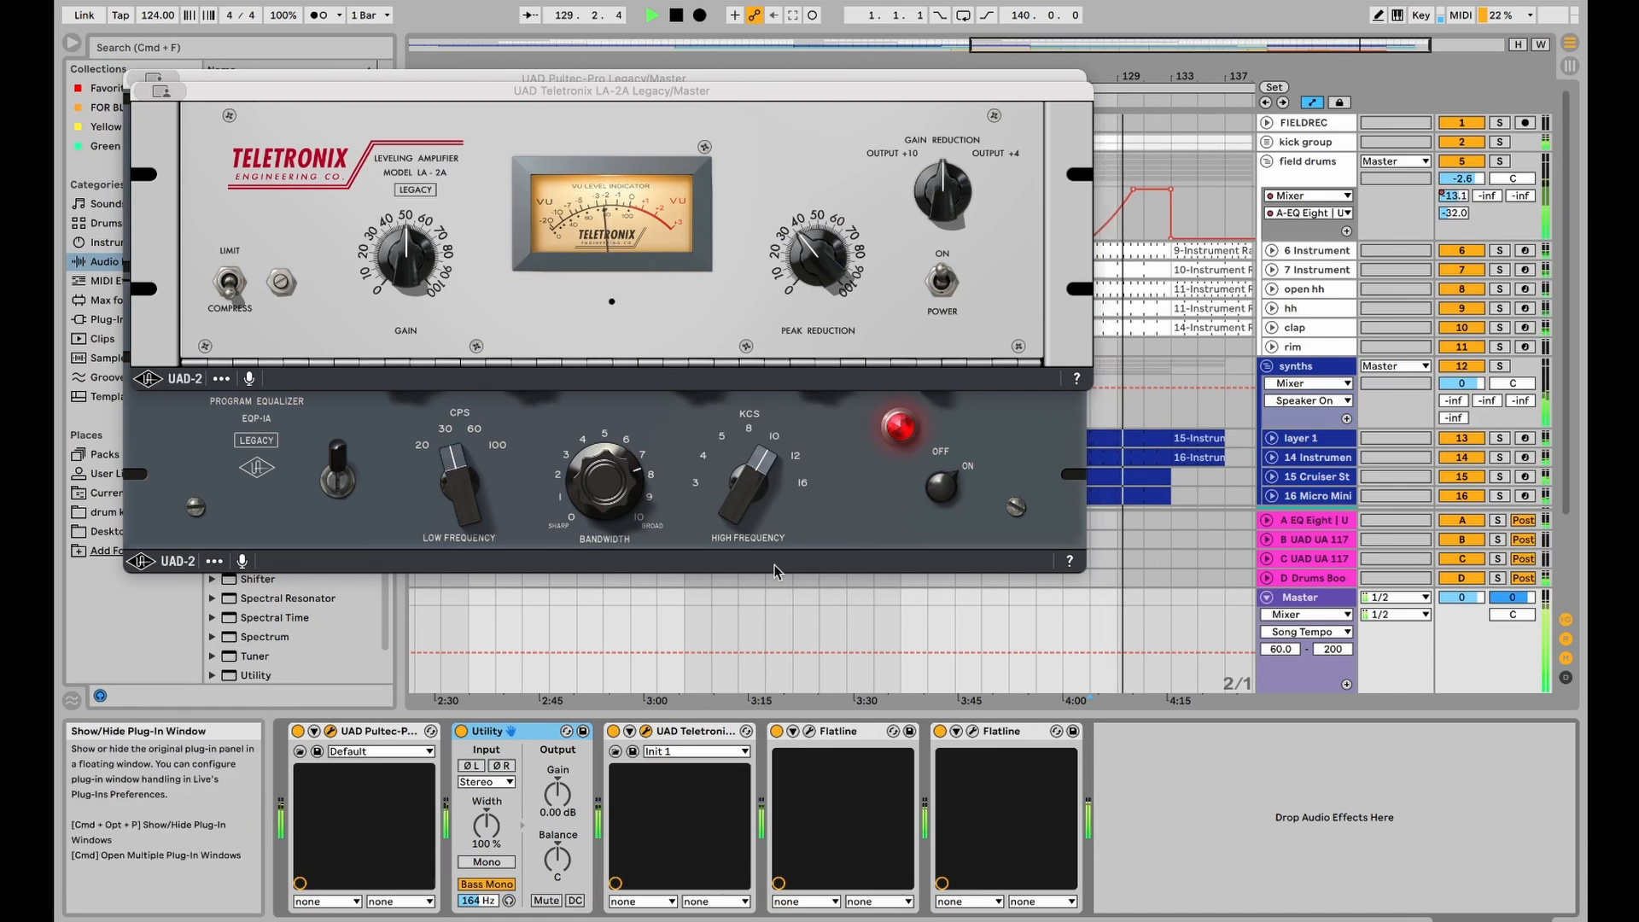
left_click_drag(810, 275, 803, 298)
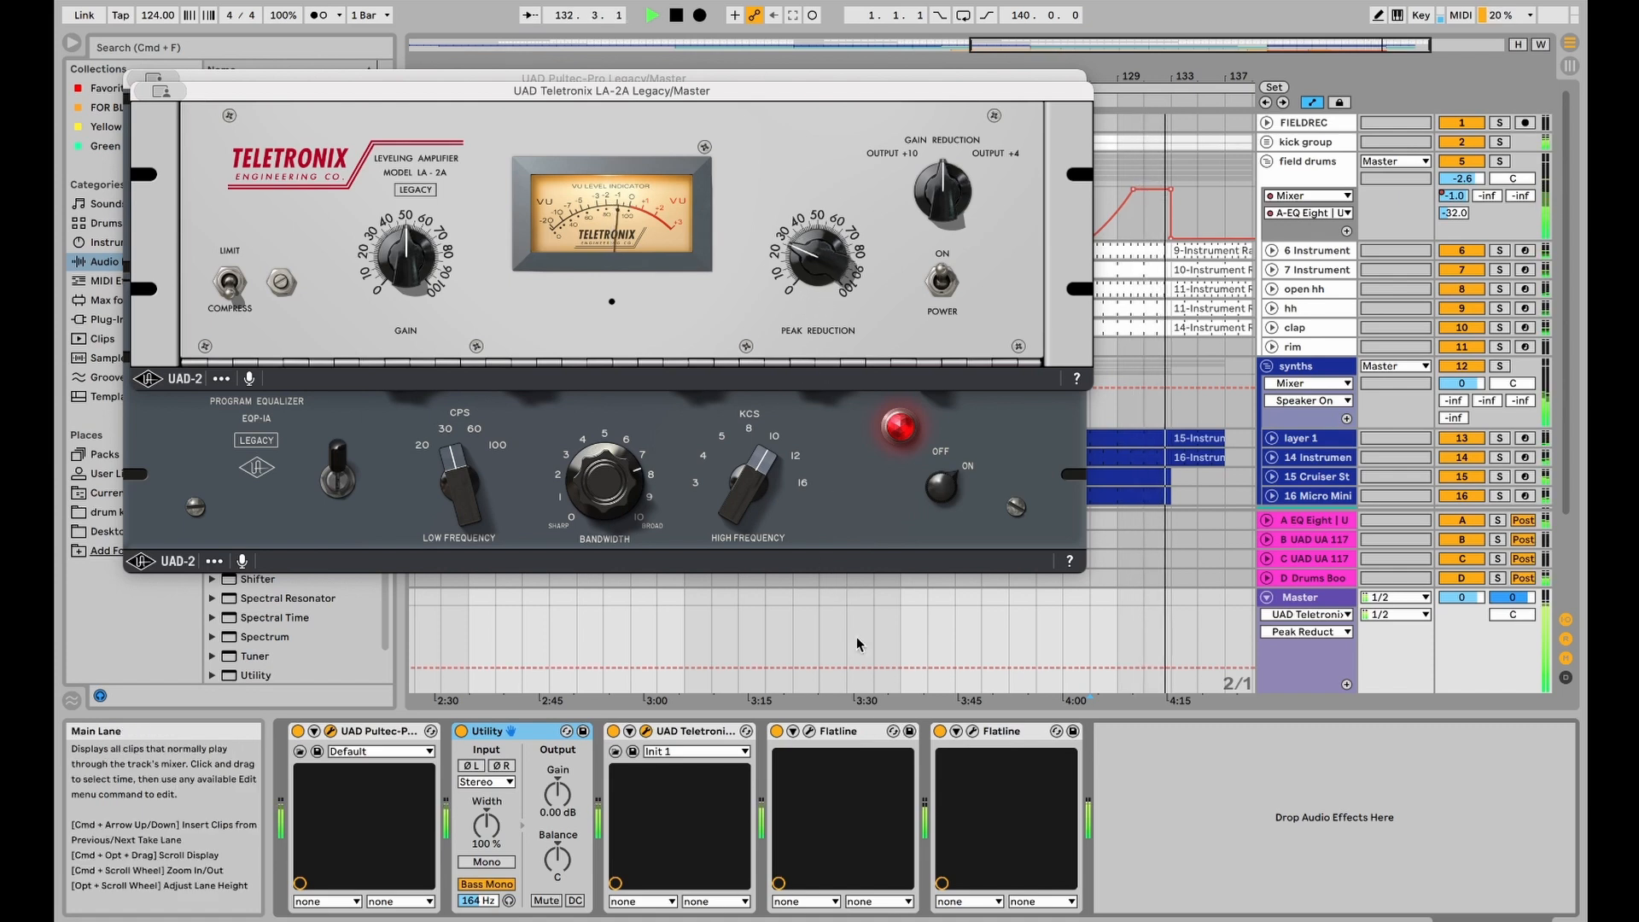
Step: Open the first Flatline on the Master, check its Threshold against the playing signal and close it
left_click(809, 731)
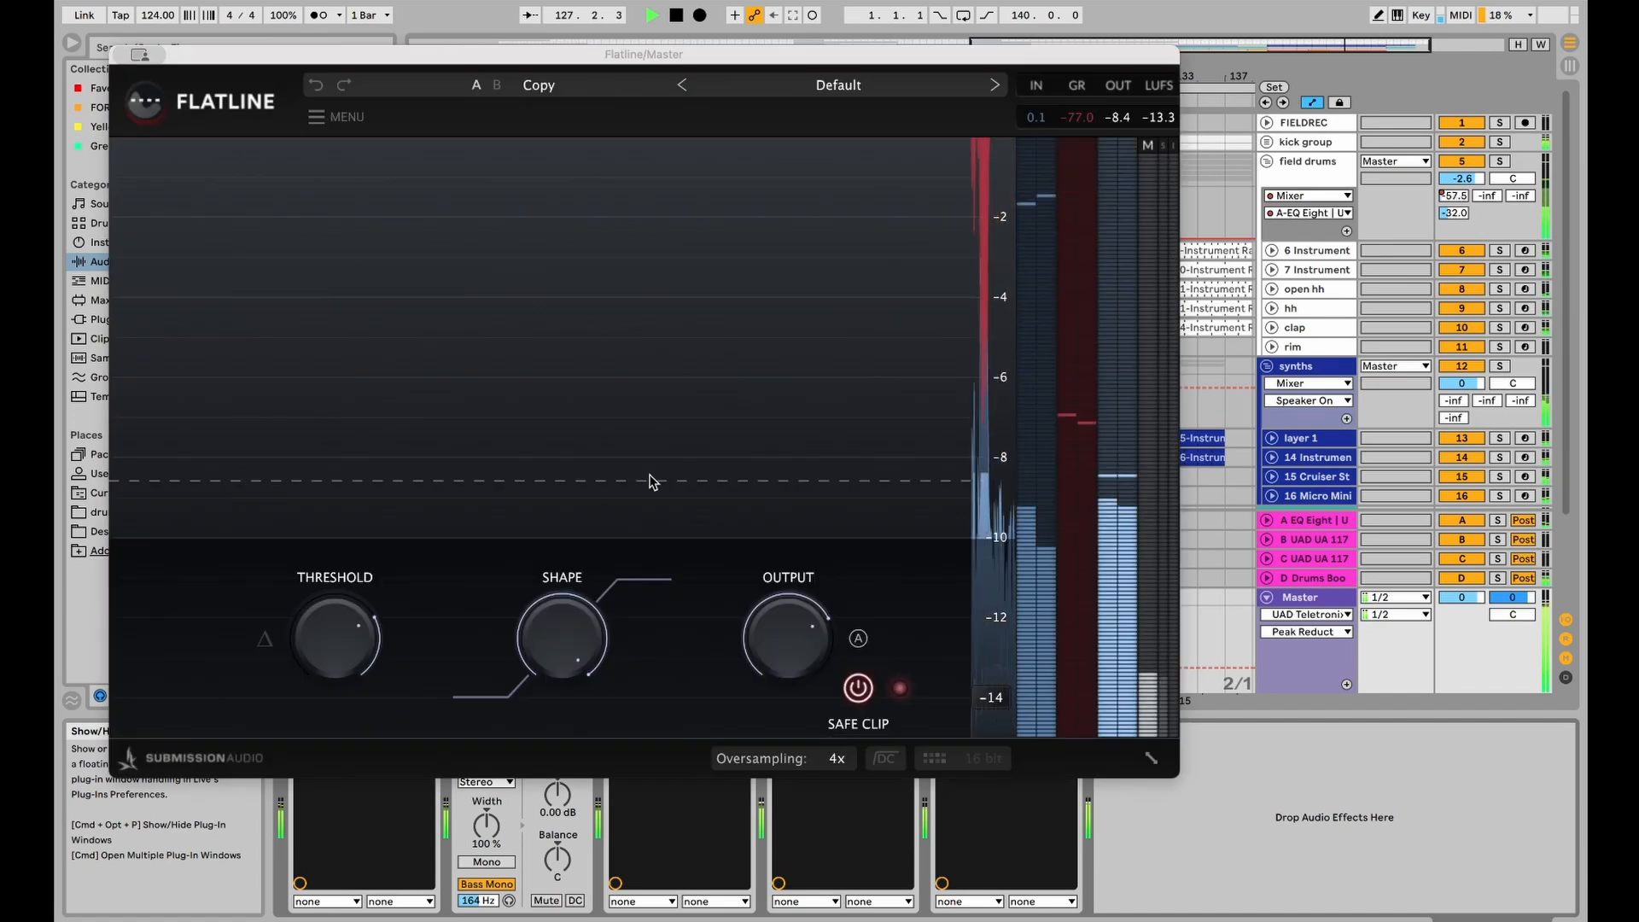
left_click(334, 639)
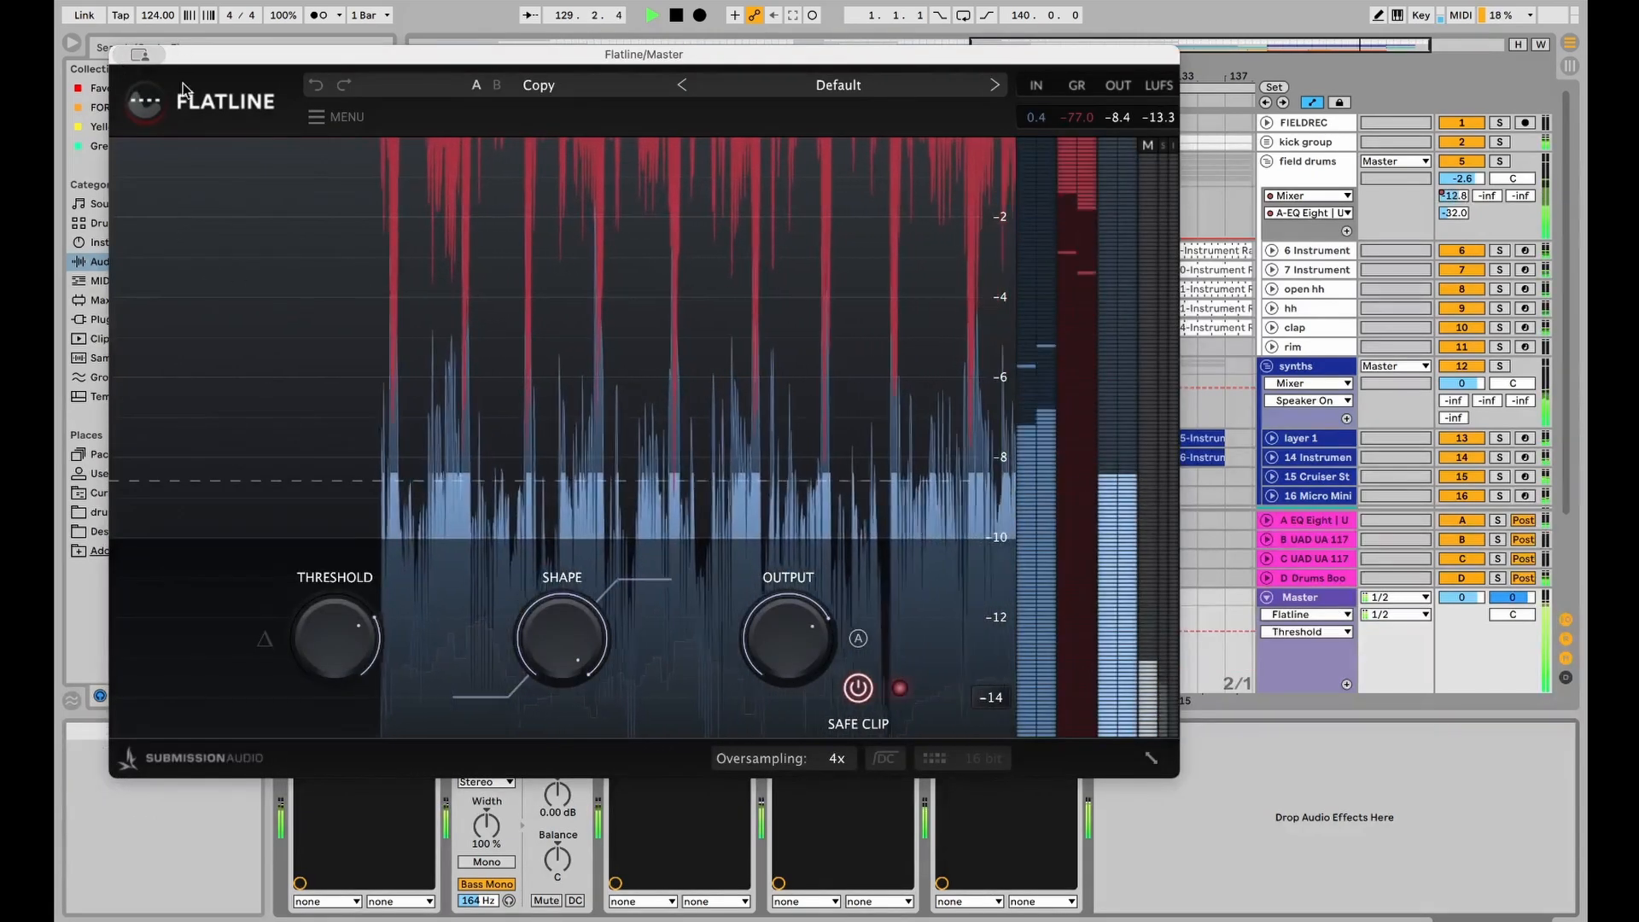
key("super+w")
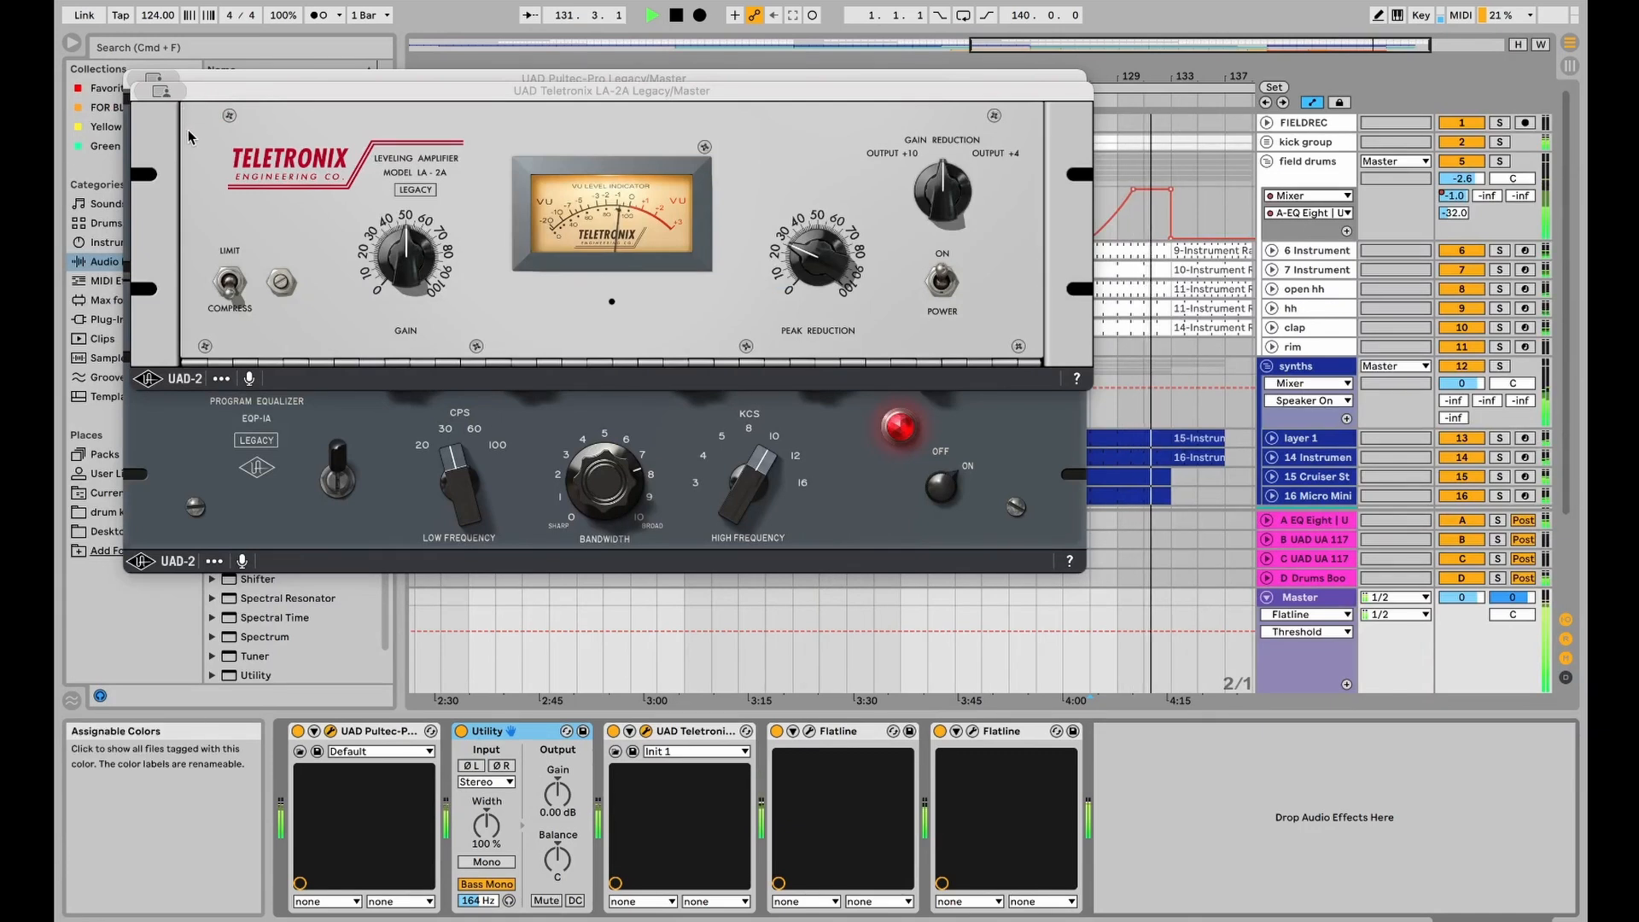
Step: Close the Teletronix LA-2A and Pultec-Pro windows and restart playback
key("super+w")
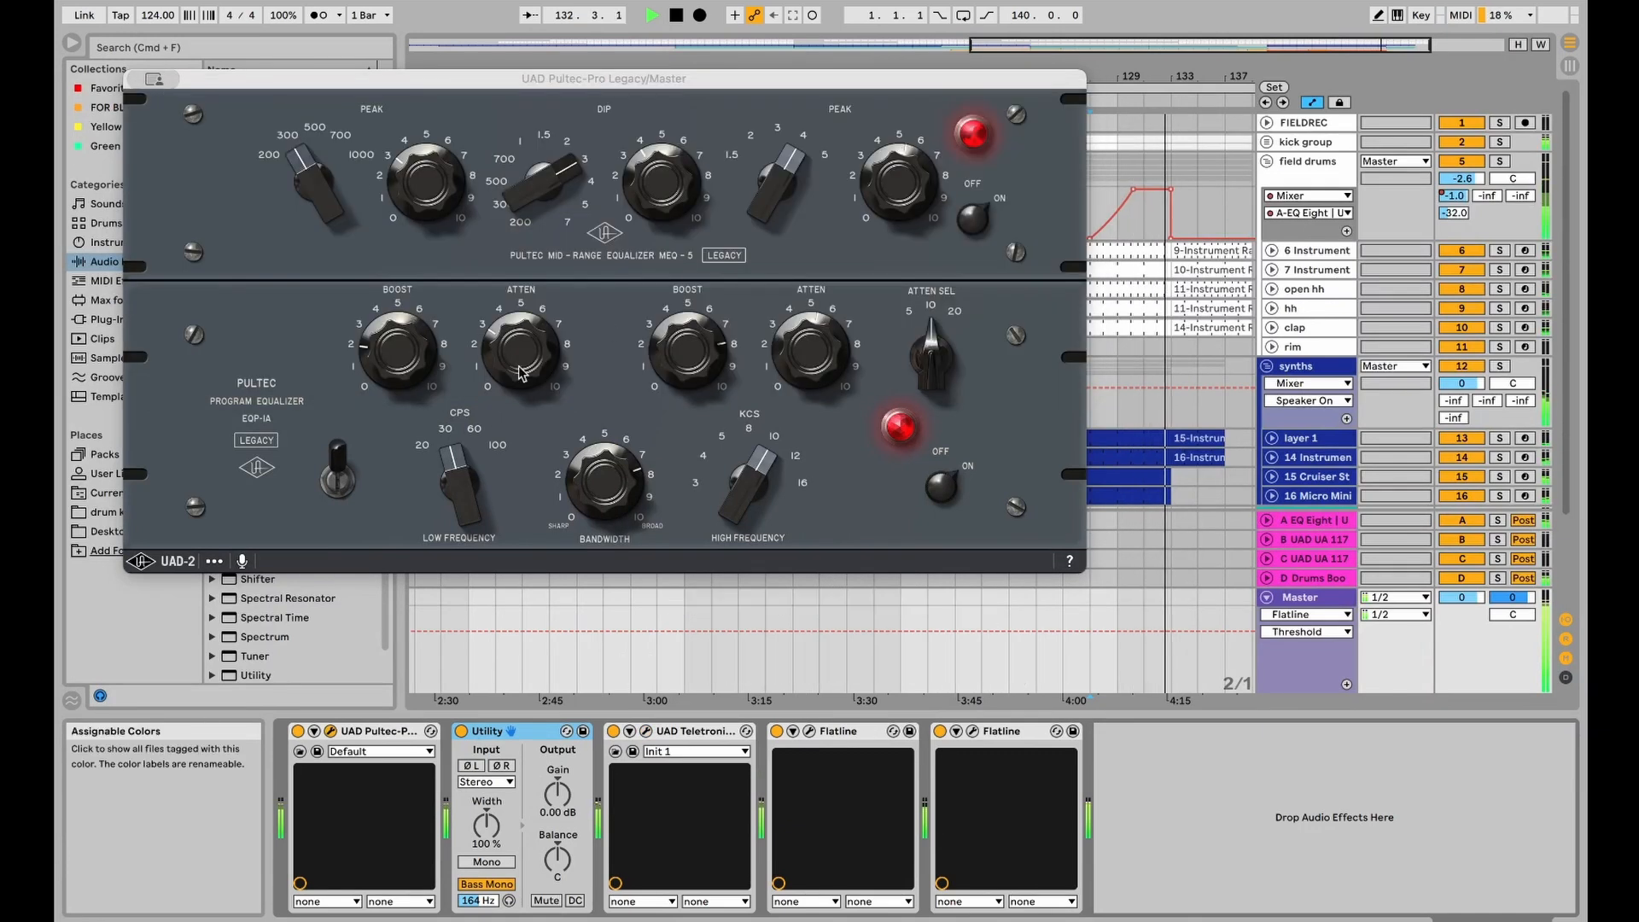
key("super+w")
key("space")
key("space")
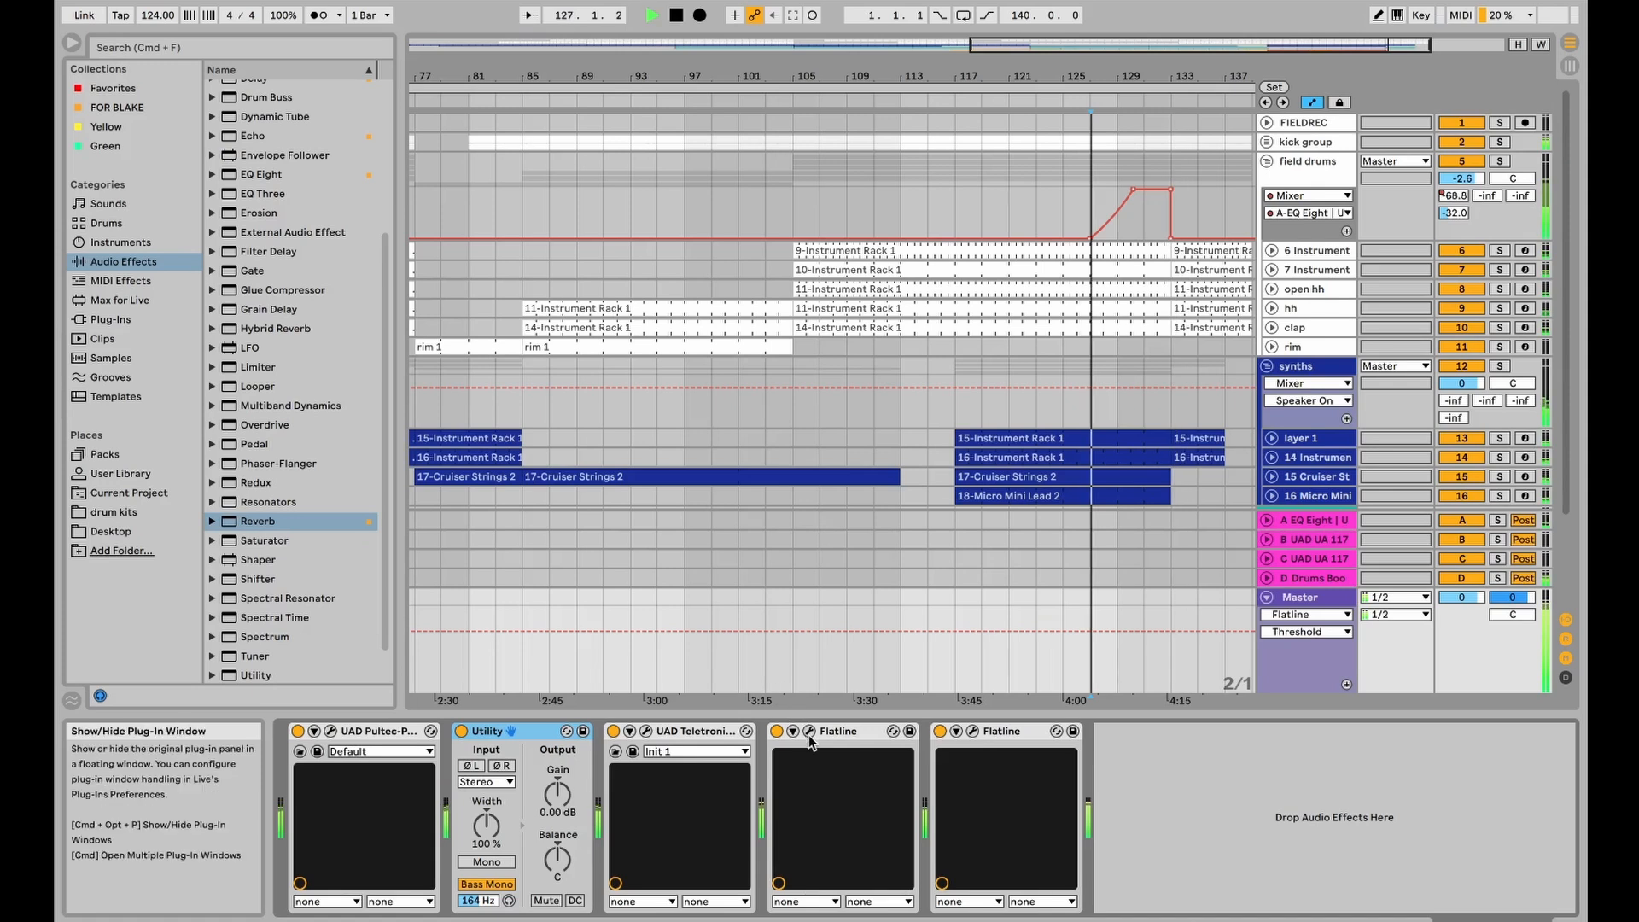
Step: Set the Threshold of the Master's first Flatline to -8.15 and close the plug-in window
left_click(809, 732)
left_click_drag(367, 666, 318, 662)
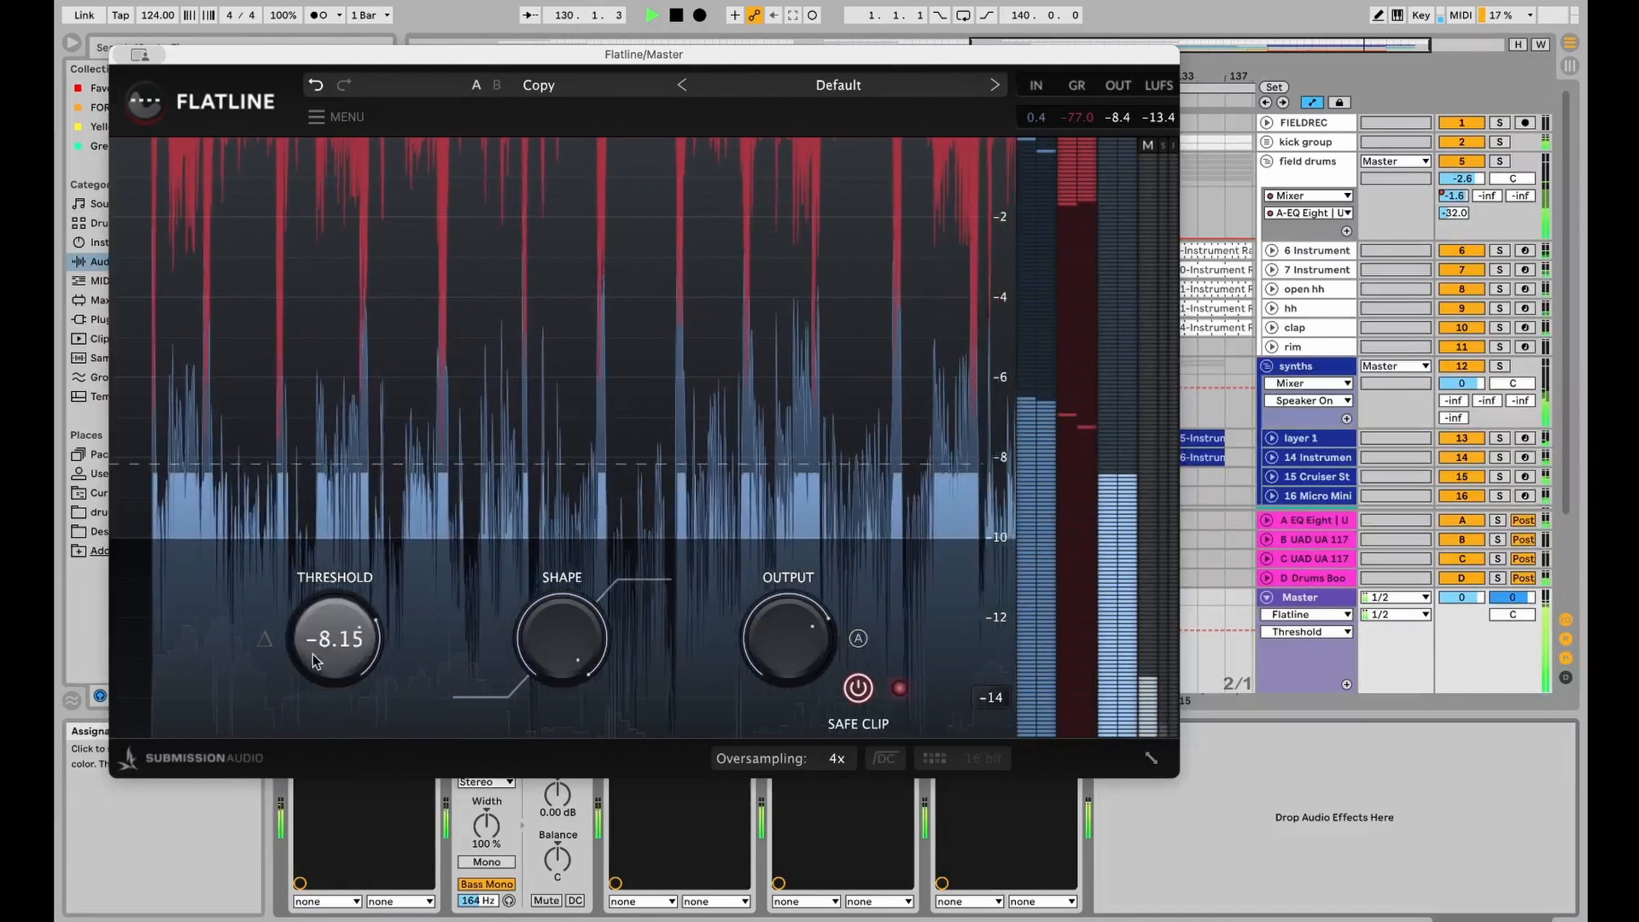
left_click(124, 55)
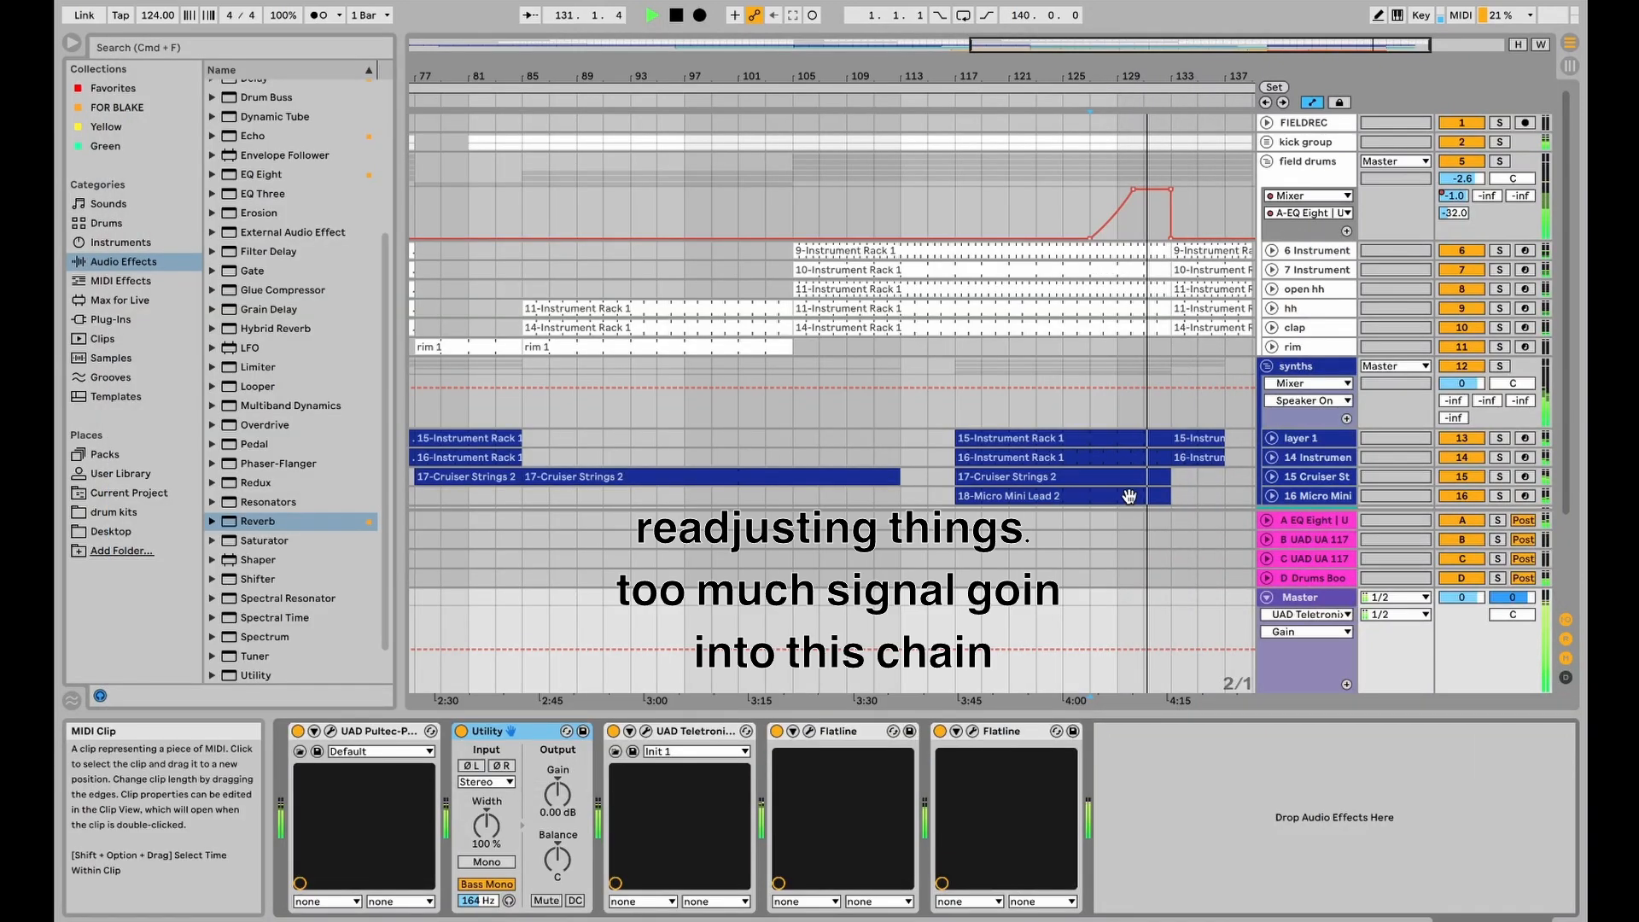
Step: Hide the automation lanes, show the whole arrangement and select the Master track
key("a")
left_click(1015, 518)
key("minus")
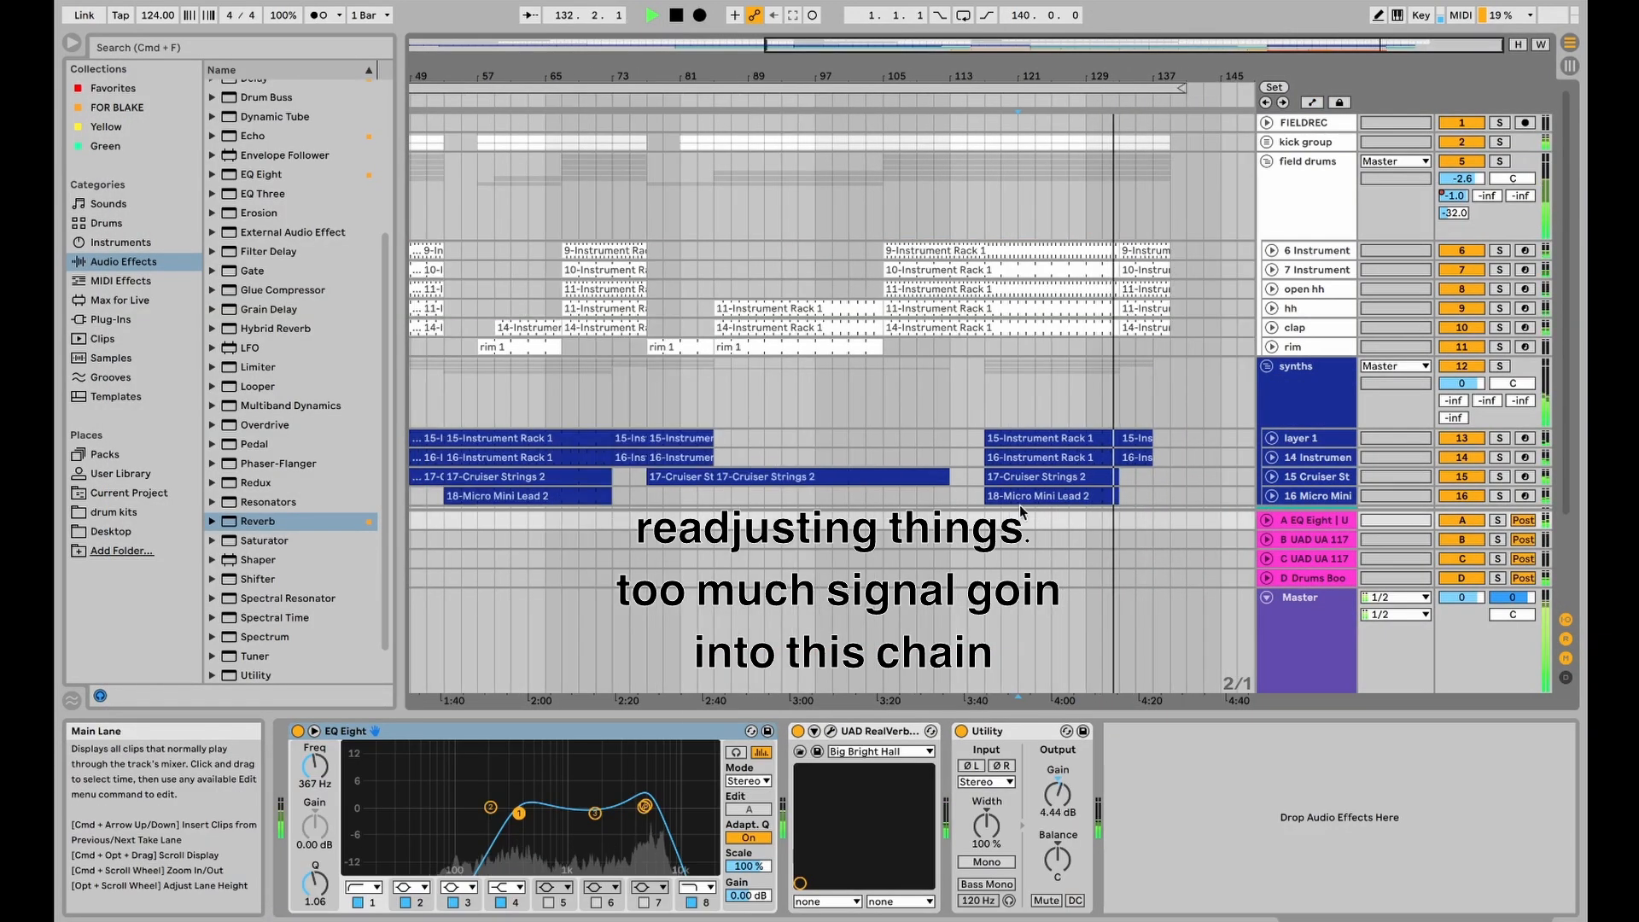
key("minus")
left_click(619, 662)
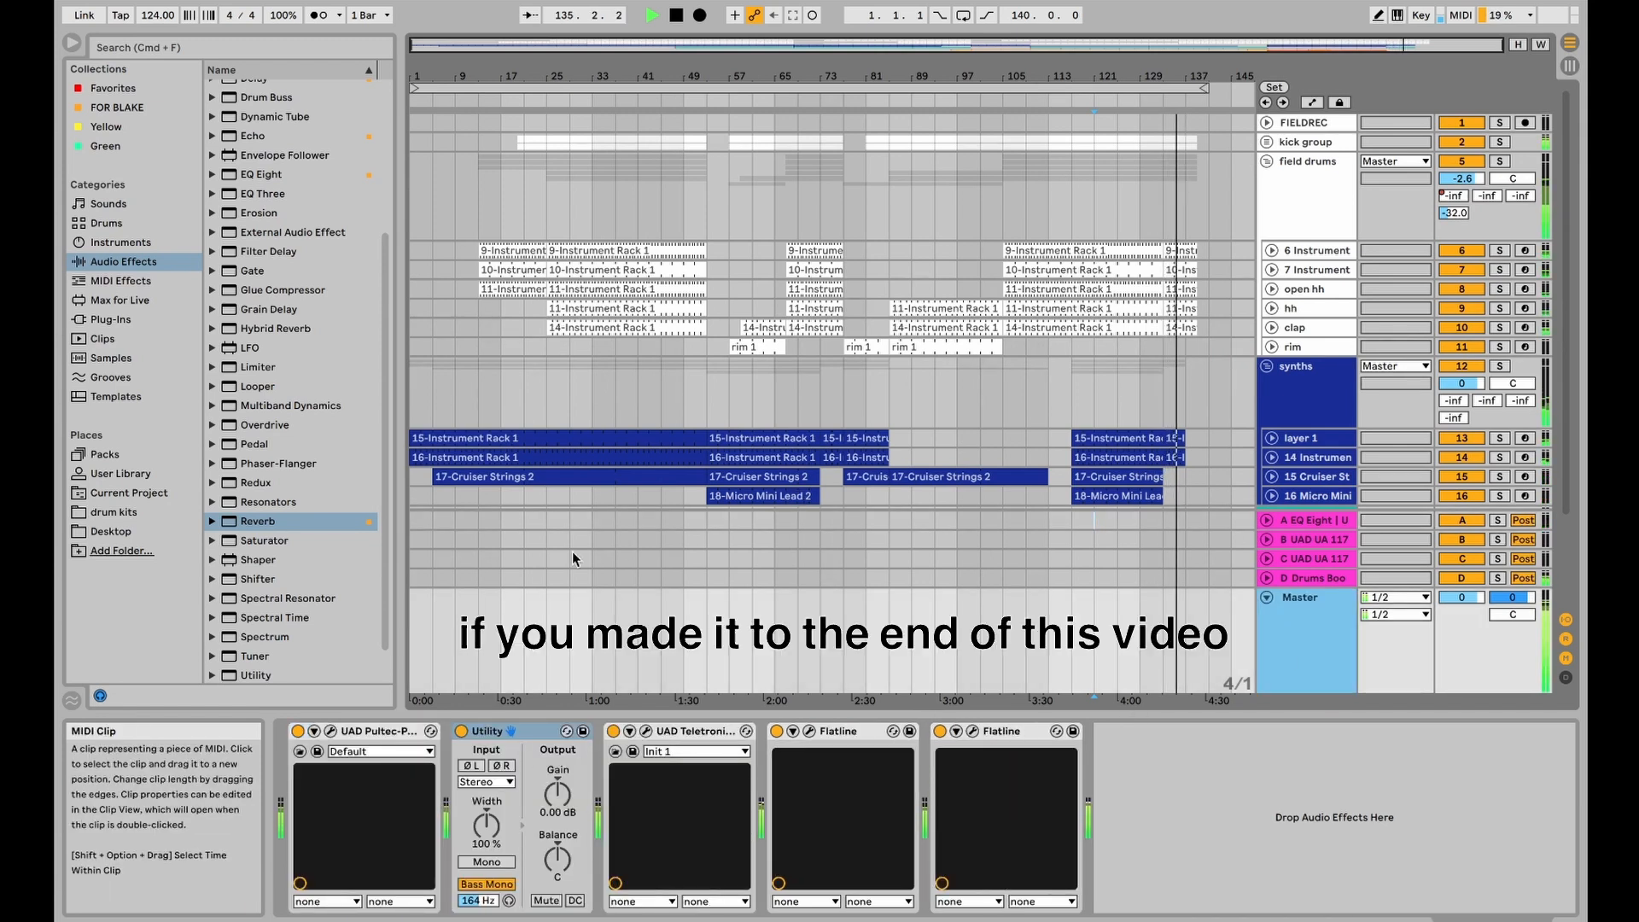
Step: Fold the Master and synths tracks and select the empty spot at bar 25 on the 25 Basic Reese track
scroll(576, 497, "down", 3)
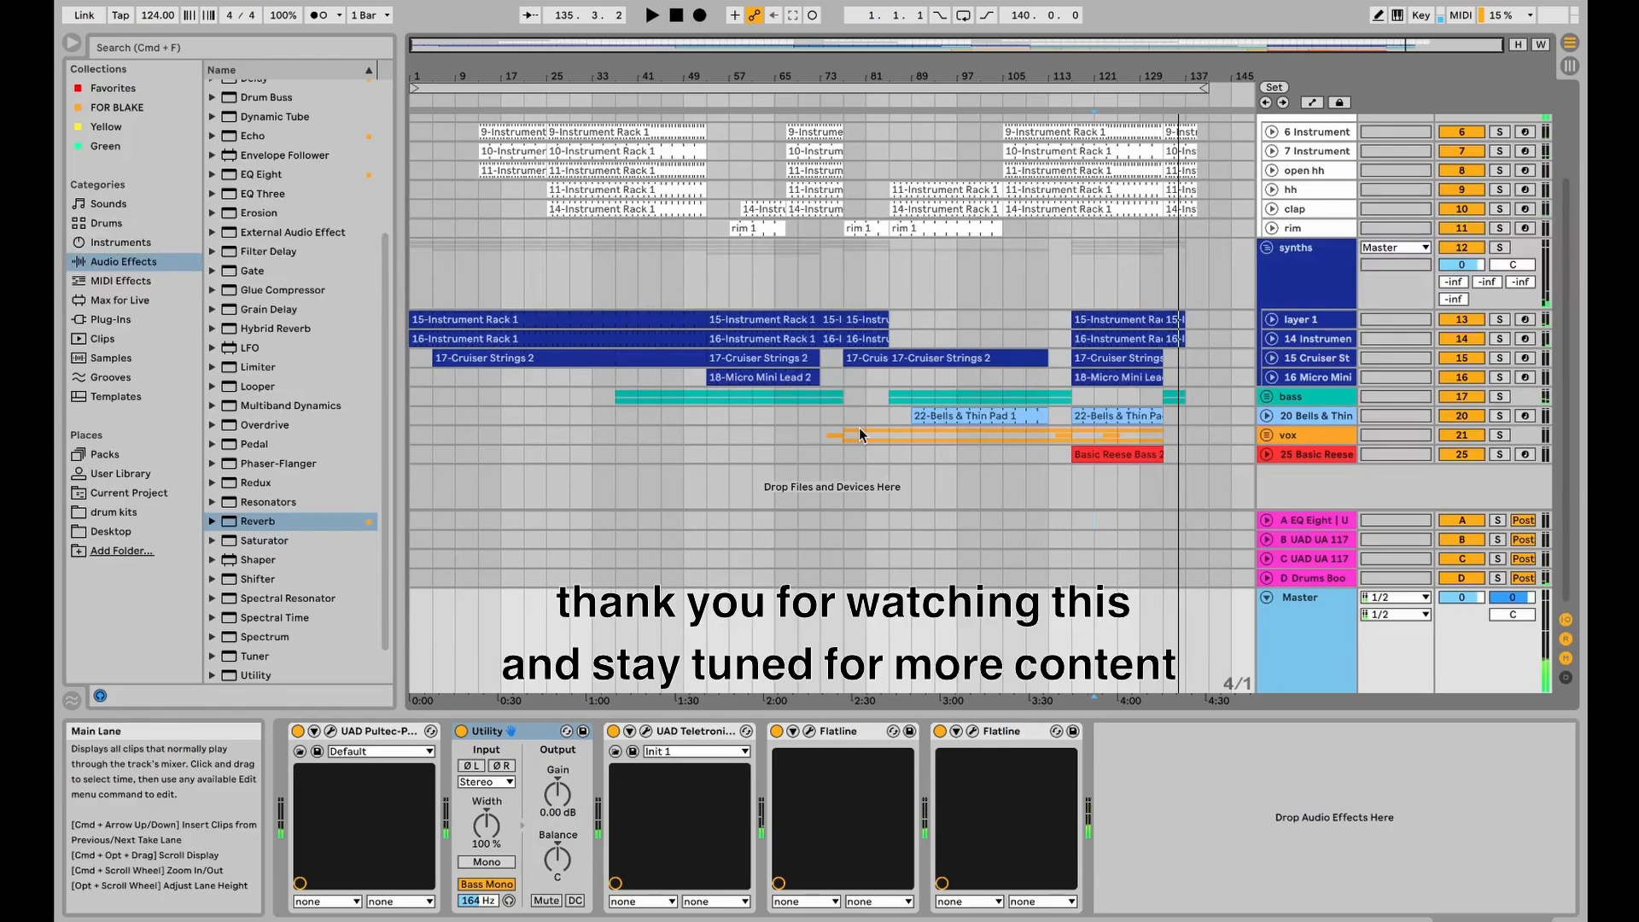
left_click(1266, 596)
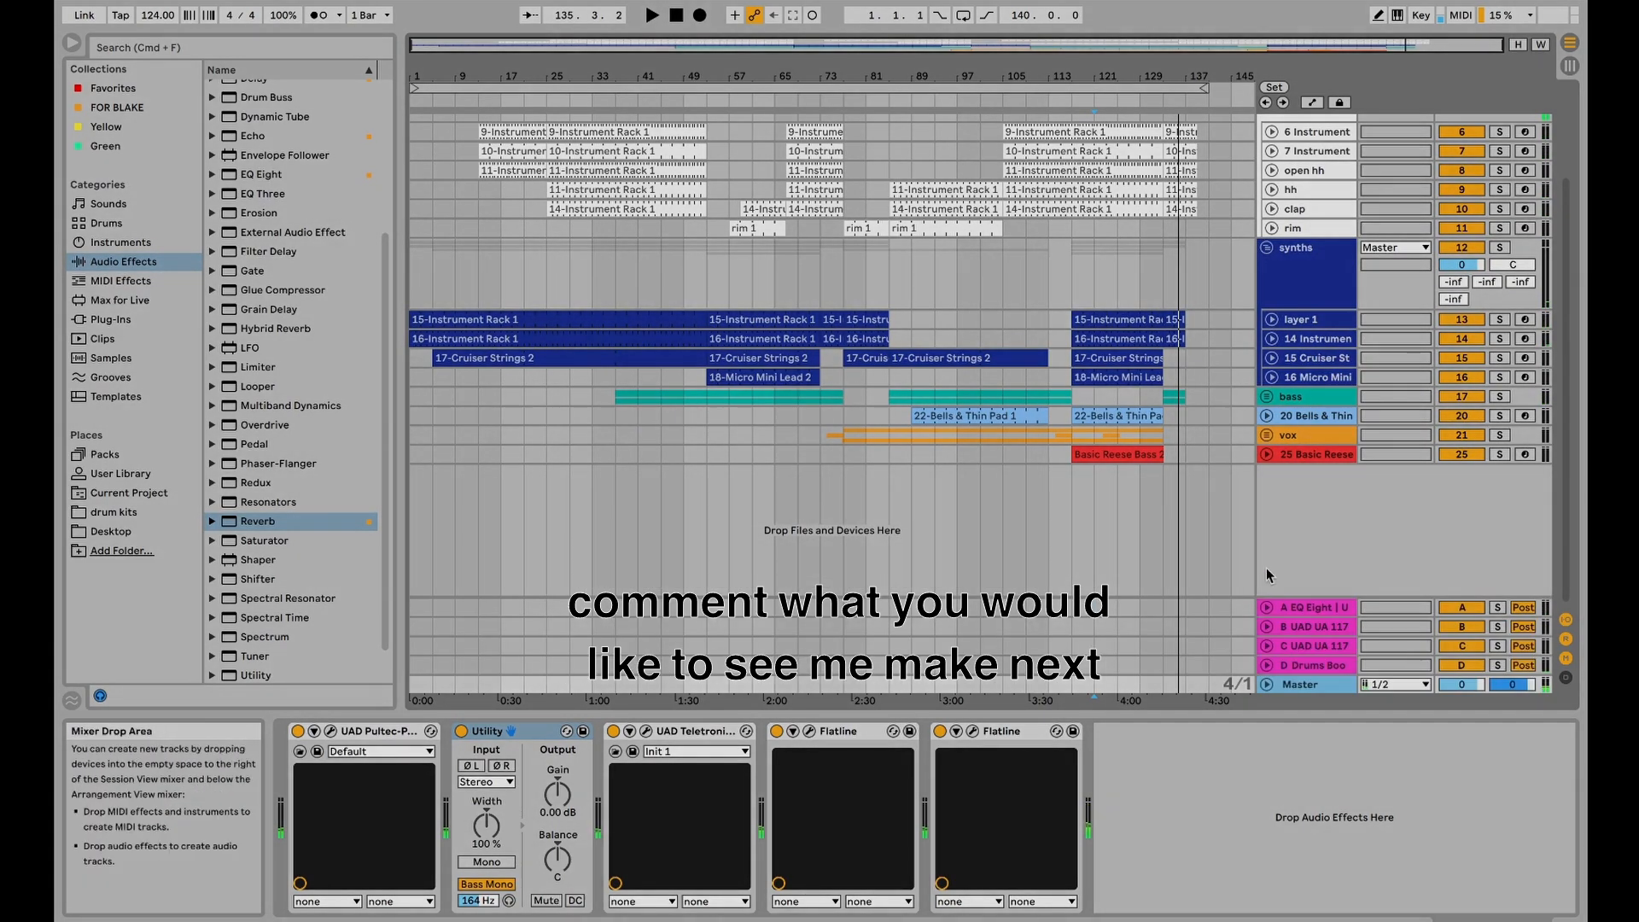
left_click(1266, 248)
left_click(555, 448)
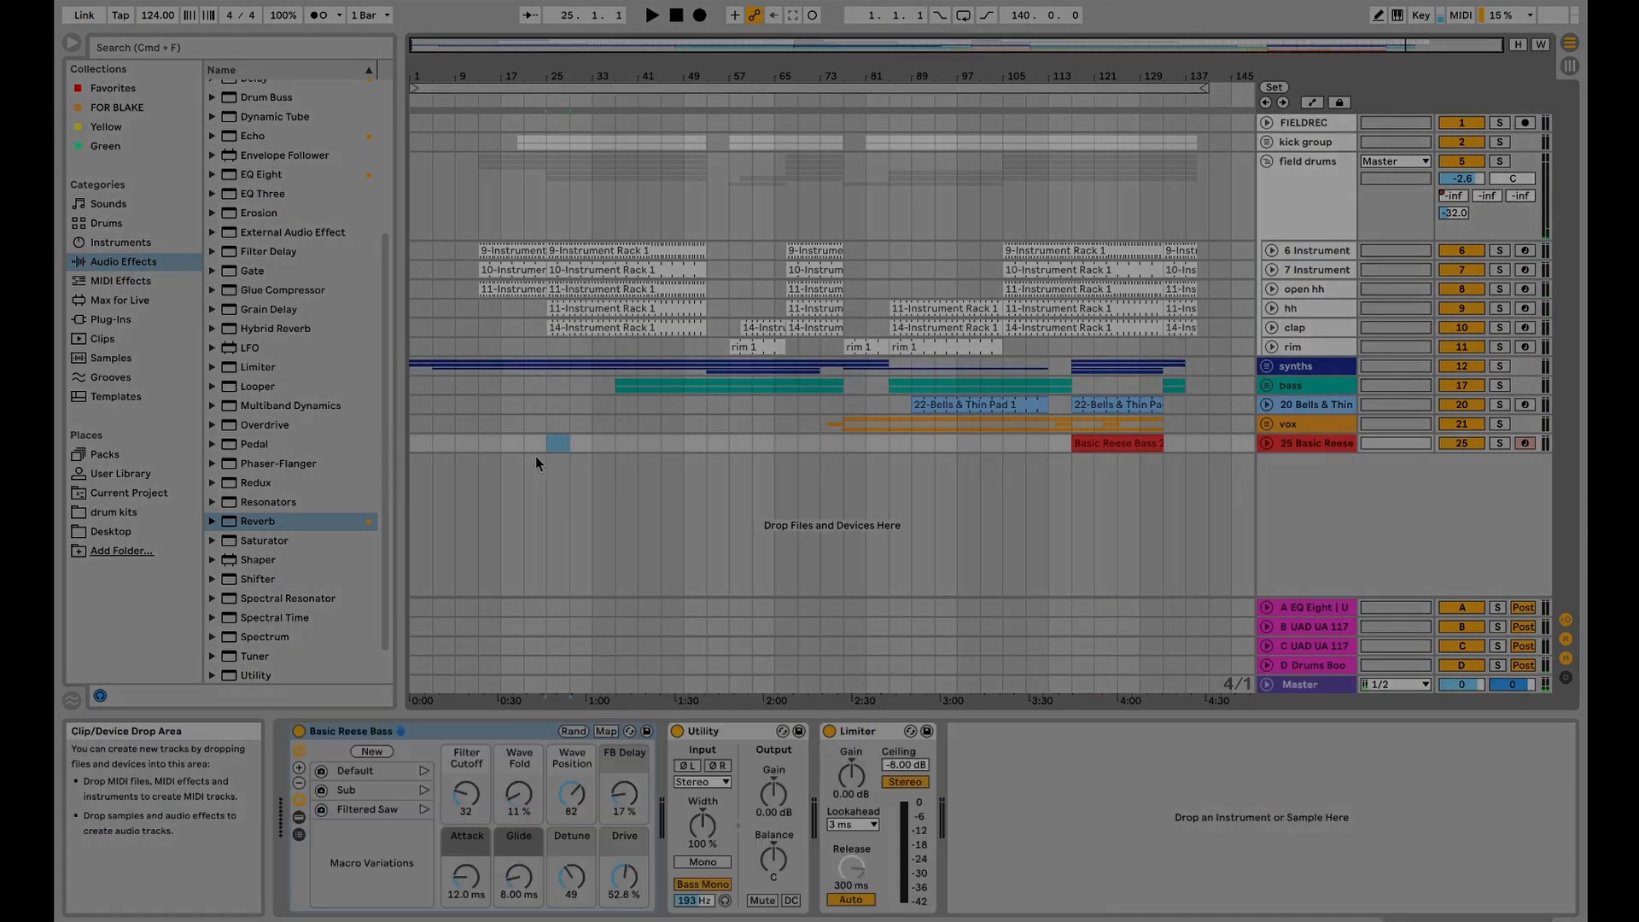